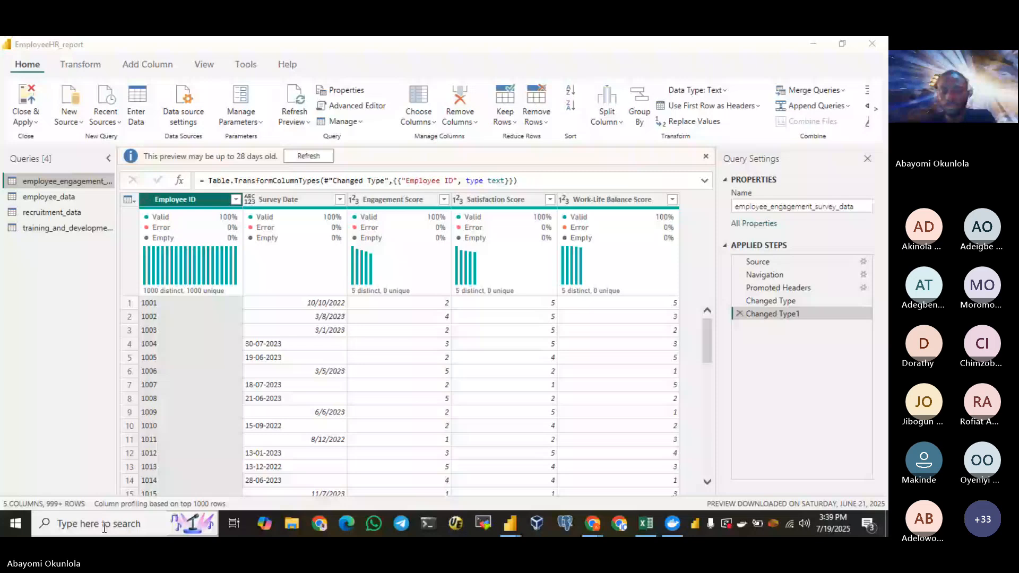
Step: Switch to the Cohort 2 - HR Analysis report in Power BI Desktop and start a new blank report from it
left_click(104, 526)
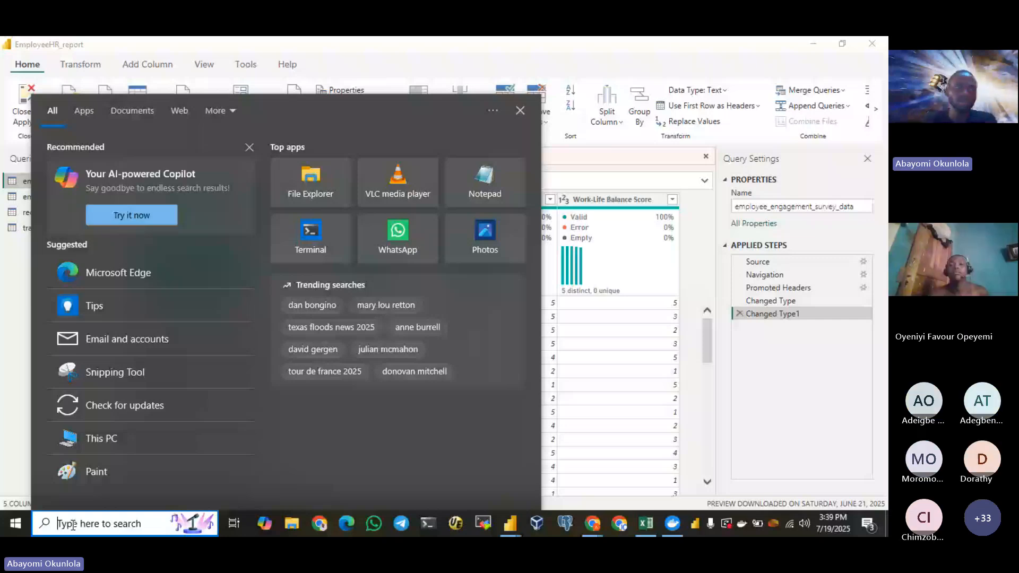
type("power bi")
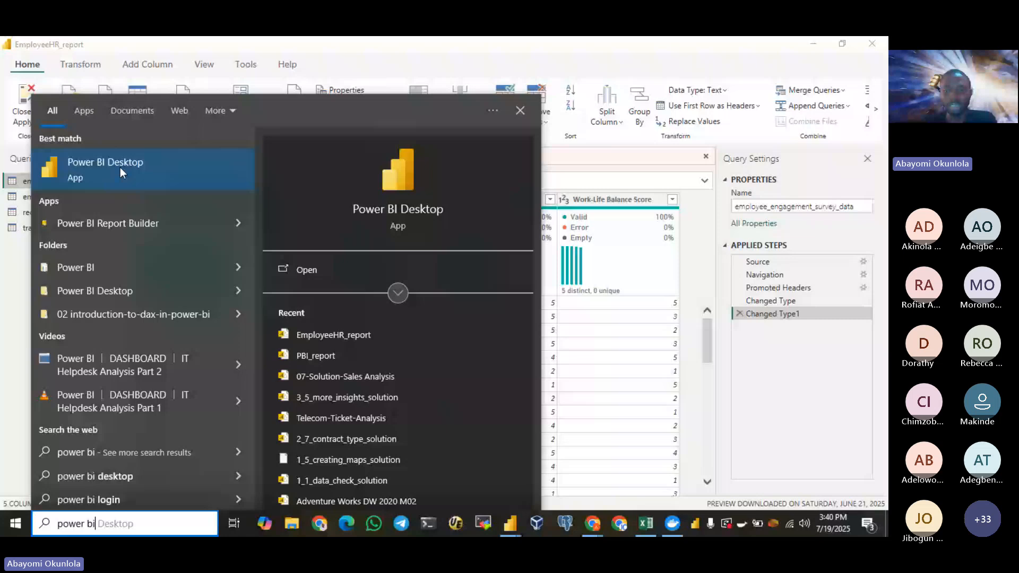
left_click(509, 524)
left_click(386, 471)
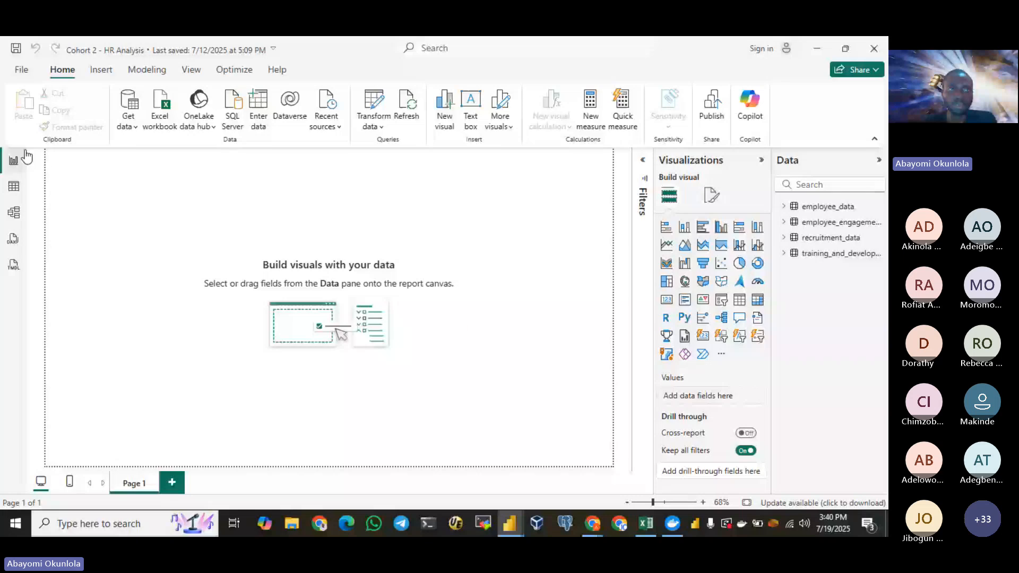
left_click(21, 71)
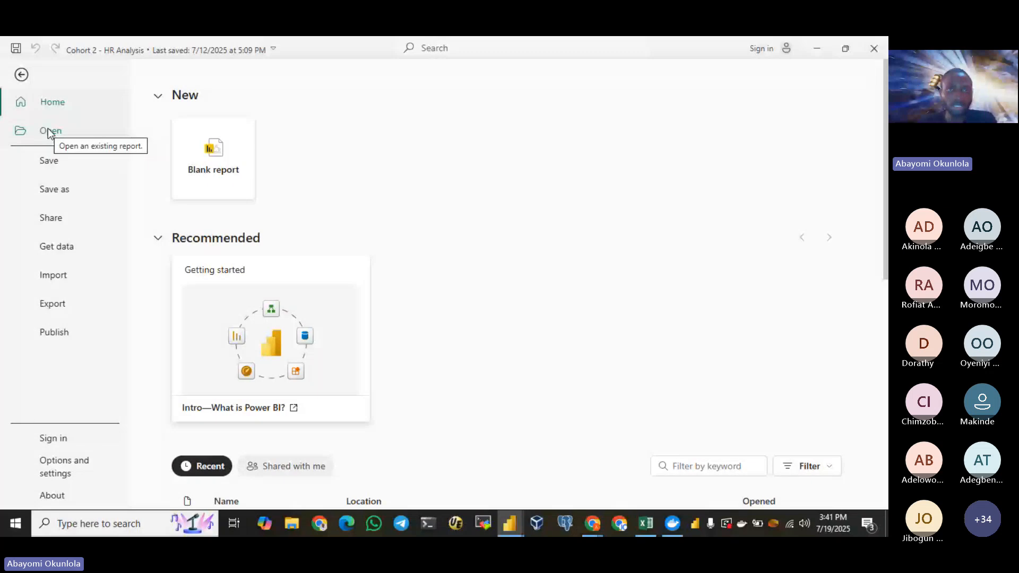
left_click(217, 157)
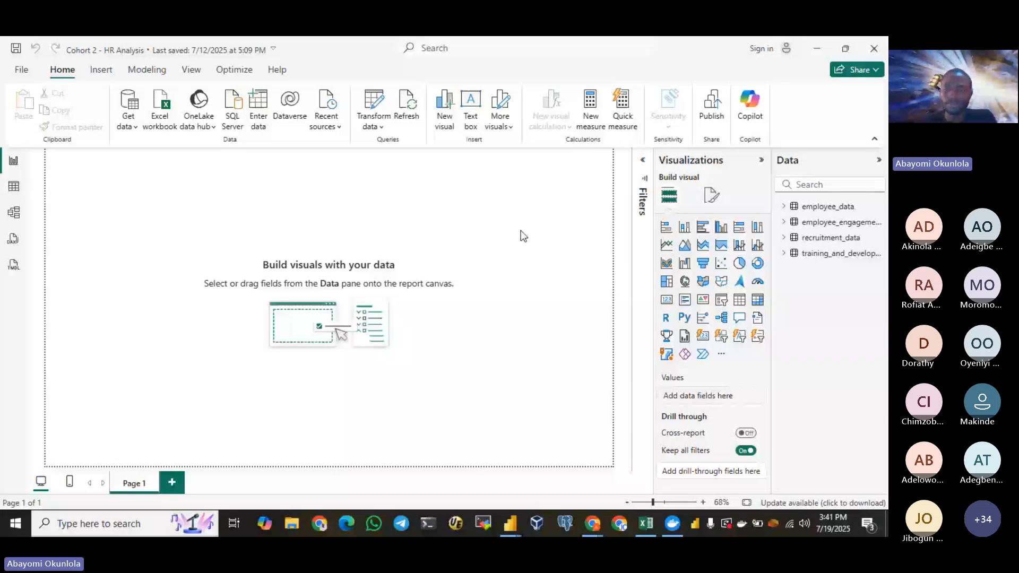
Step: Check the Teams meeting chat, and return to Power BI Desktop to look for the new report's window
key("alt+Tab")
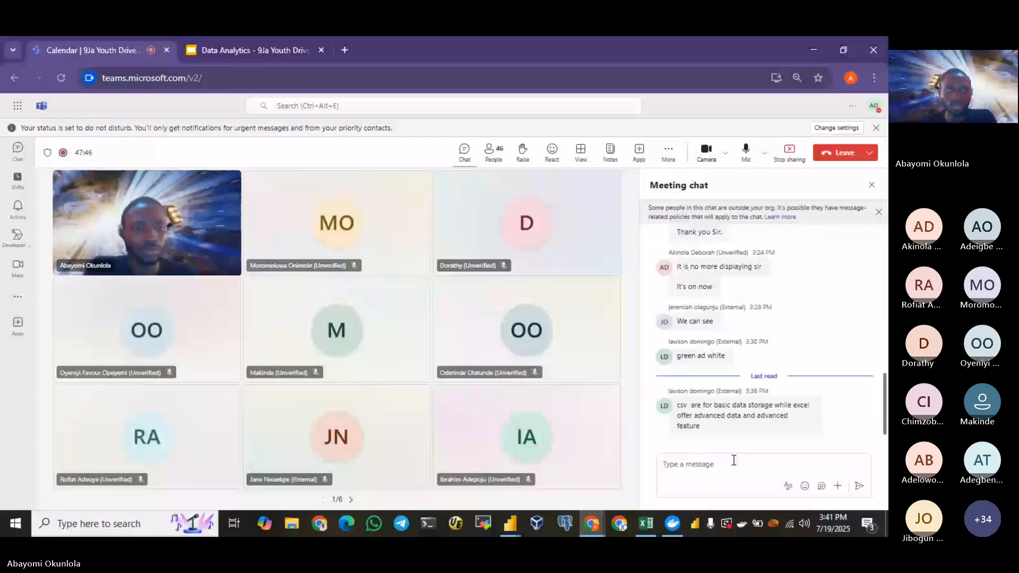
left_click(514, 526)
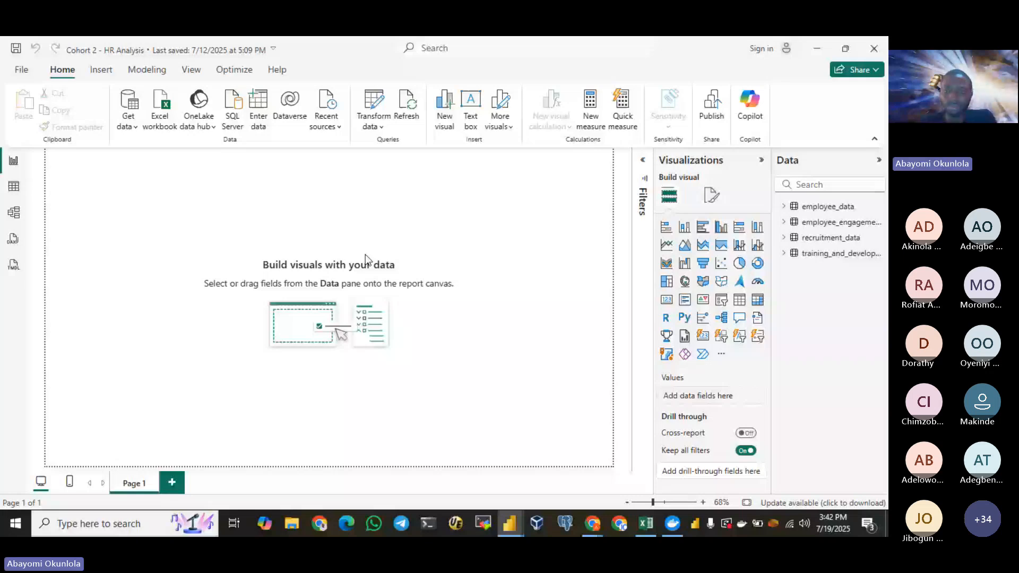
mouse_move(509, 524)
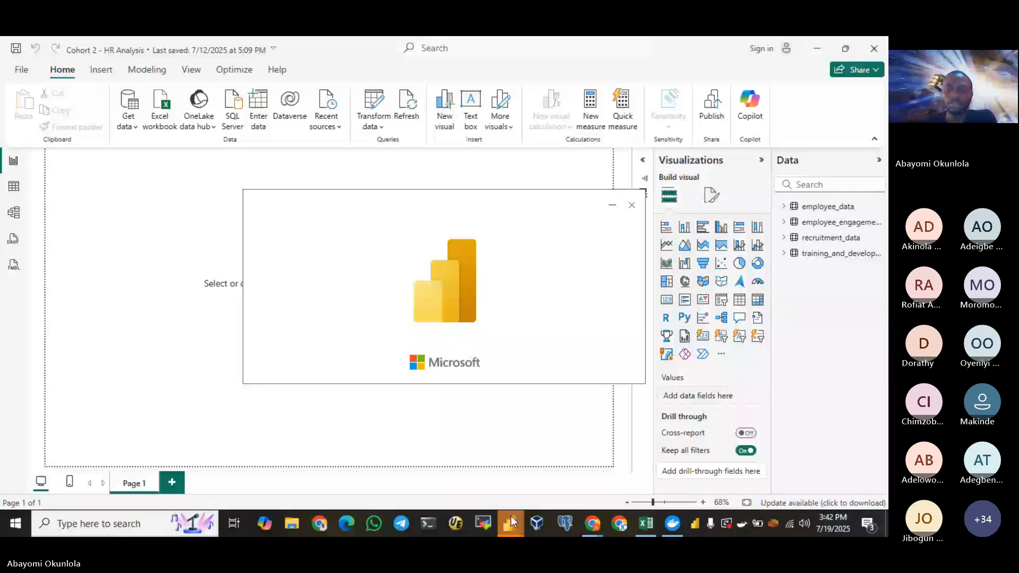
left_click(511, 517)
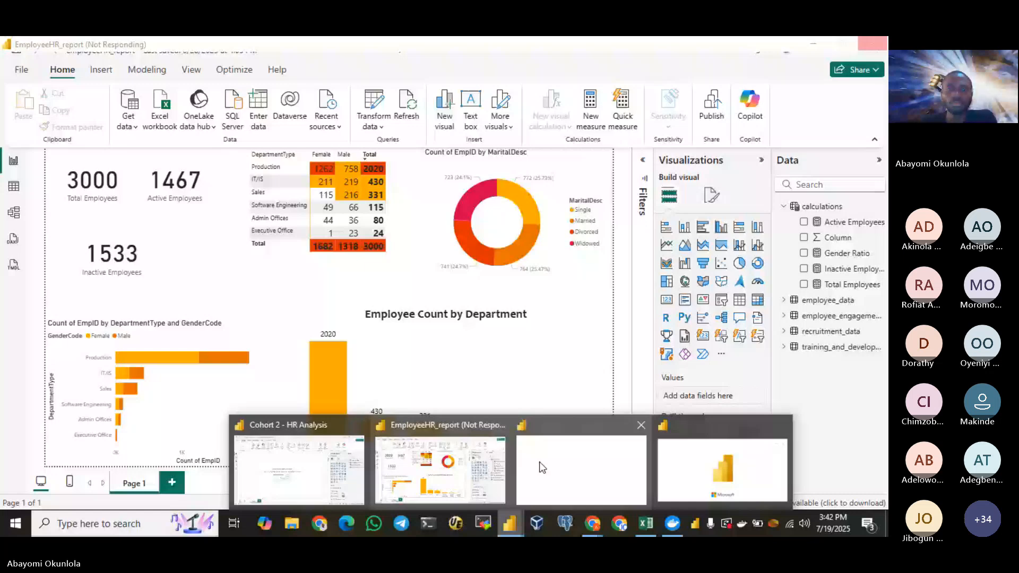
left_click(539, 462)
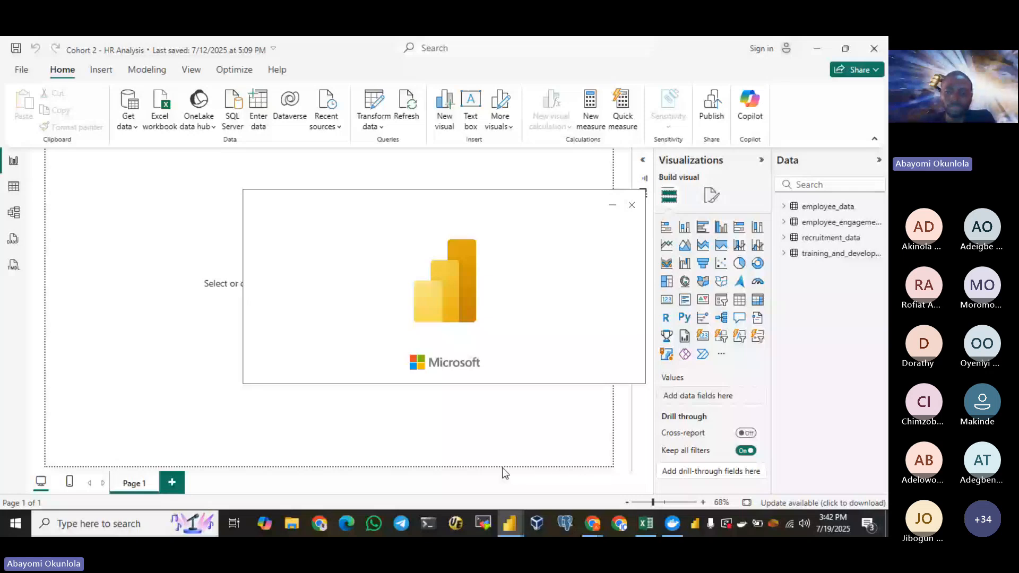
Step: Switch to the Teams meeting in the browser and show its participants list
mouse_move(594, 533)
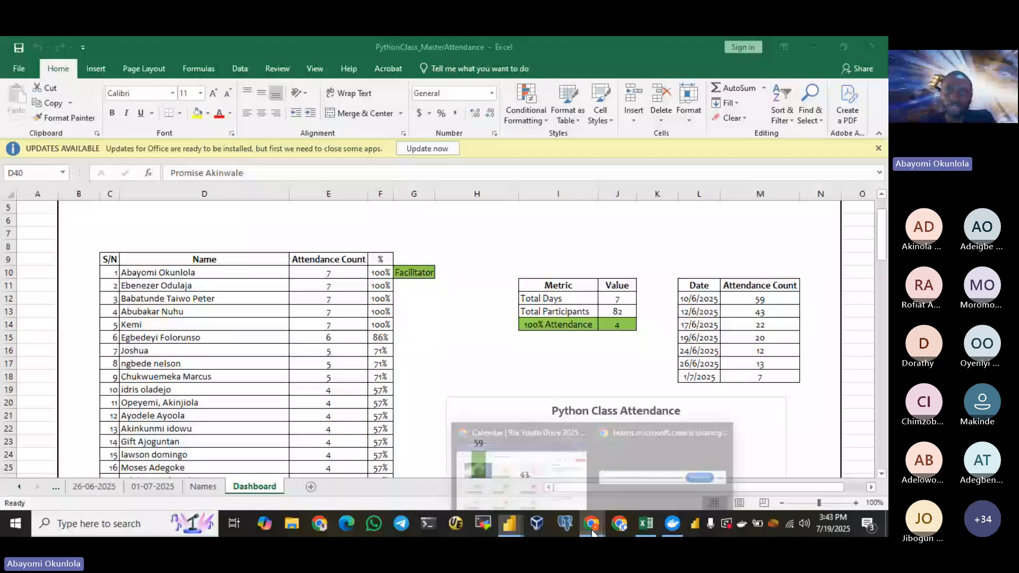
left_click(520, 461)
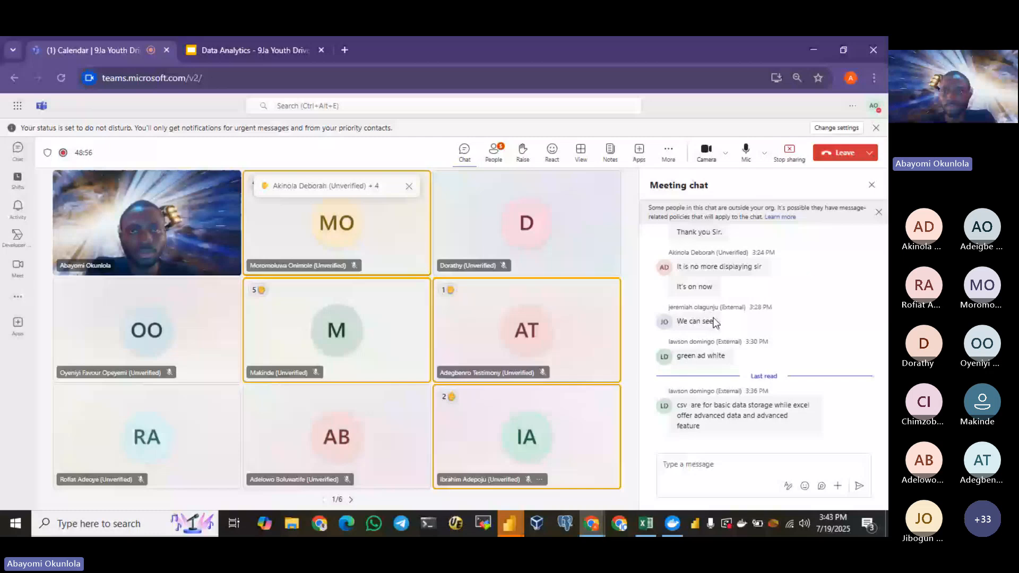
left_click(493, 154)
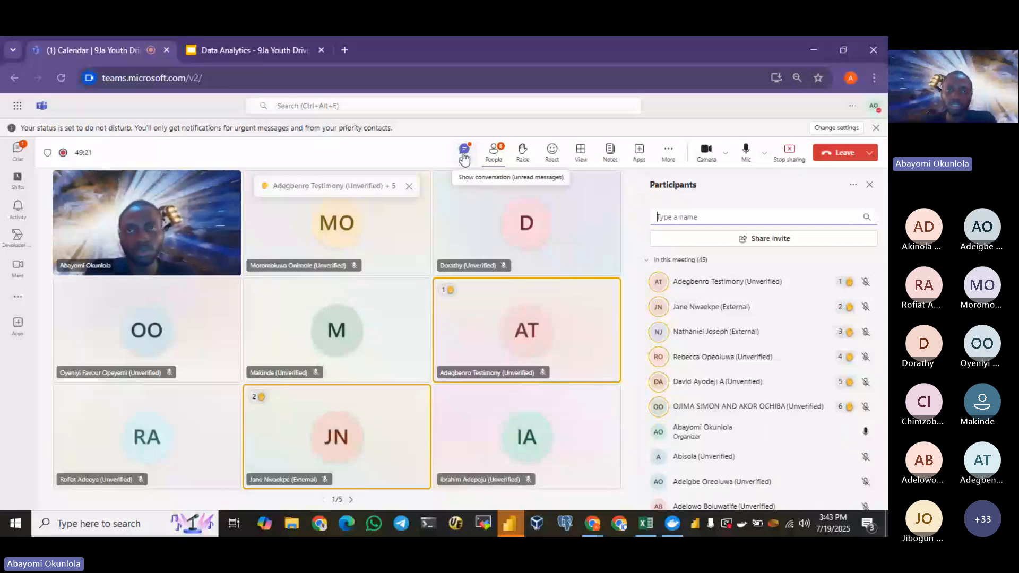
Step: Switch to the Data Analytics - 9Ja Youth Drive presentation and display the Resources slide, number 27
left_click(257, 49)
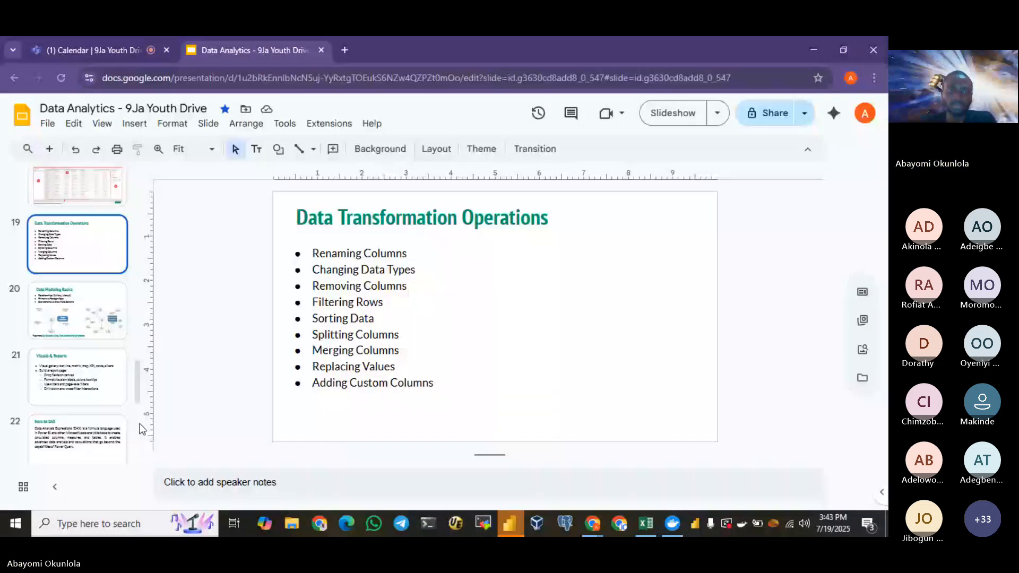
scroll(99, 433, "down", 5)
left_click(92, 428)
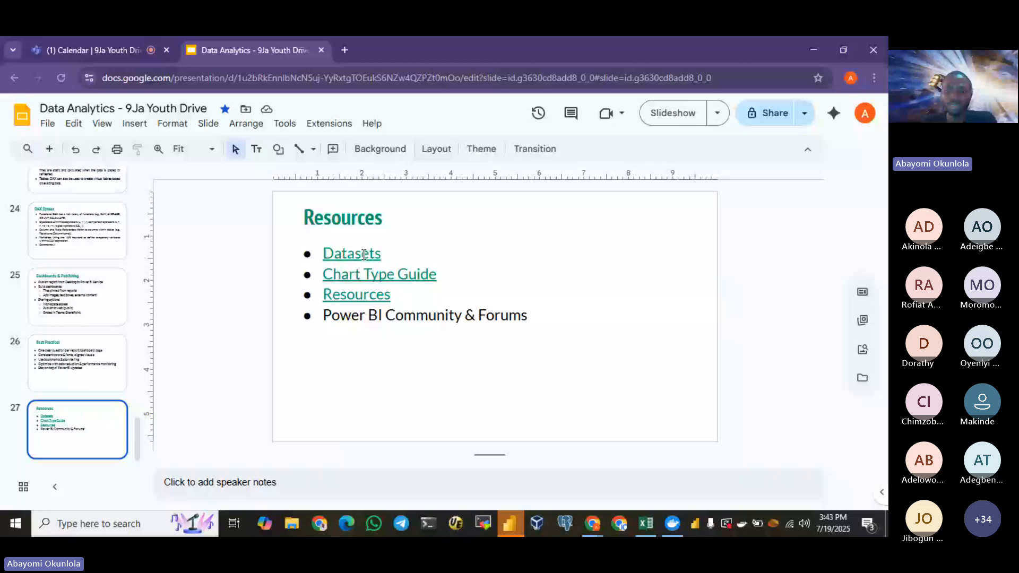
Step: Switch to Power BI Desktop and bring the blank Untitled report window to the front
left_click(509, 523)
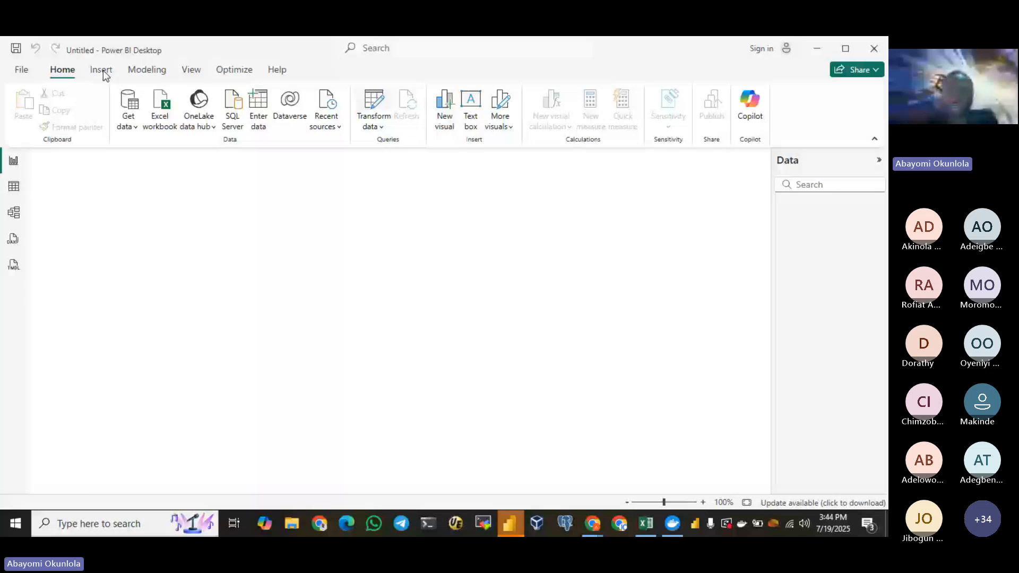
mouse_move(514, 504)
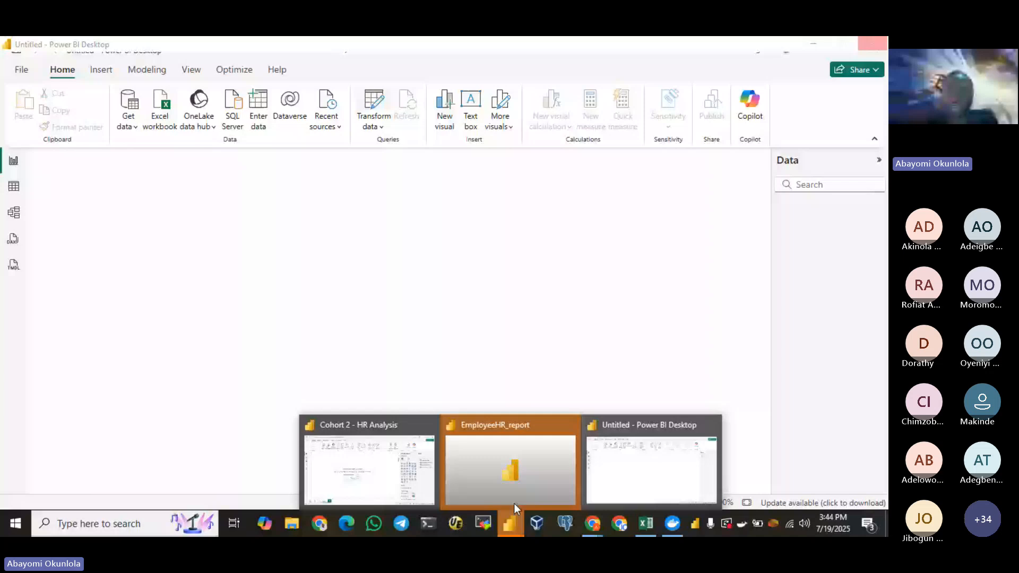
left_click(626, 446)
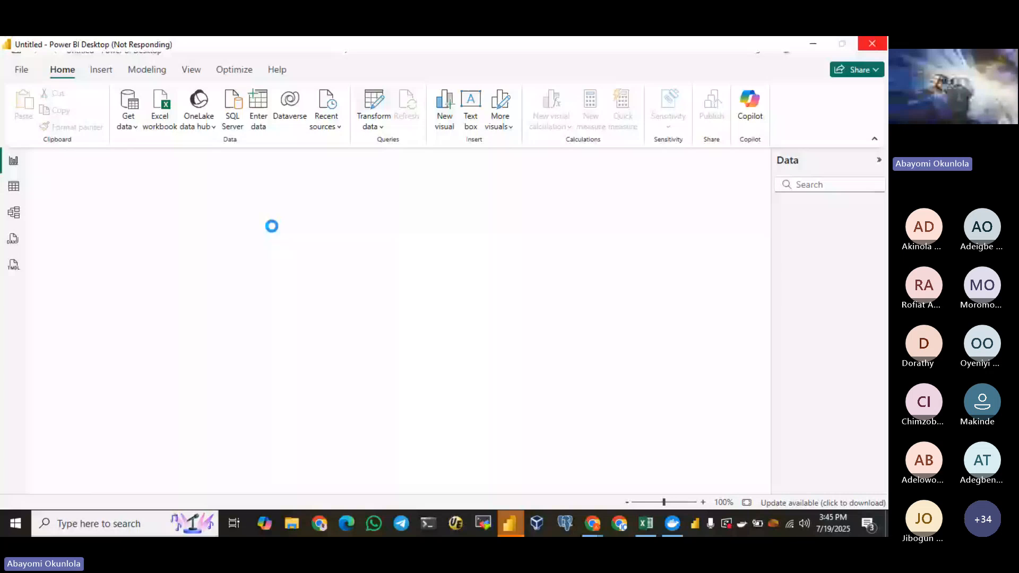
Step: Return to the browser and open the Teams meeting page
key("alt+Tab")
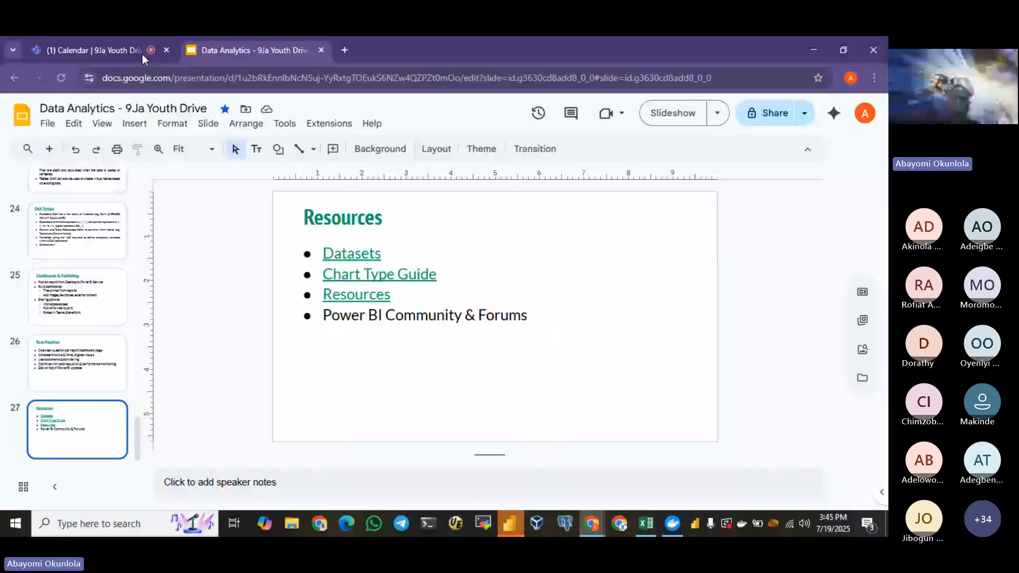
left_click(143, 53)
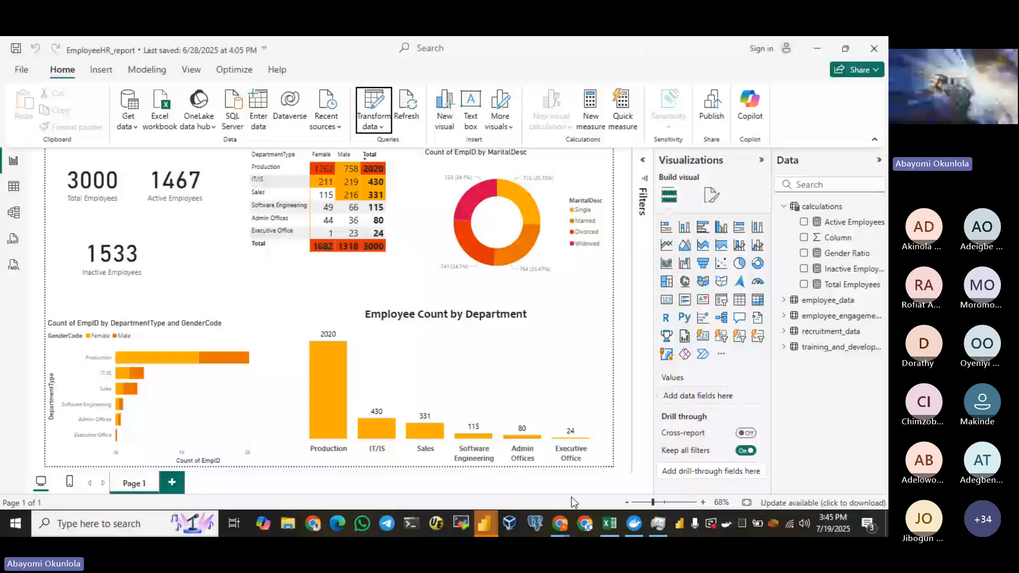
left_click(559, 523)
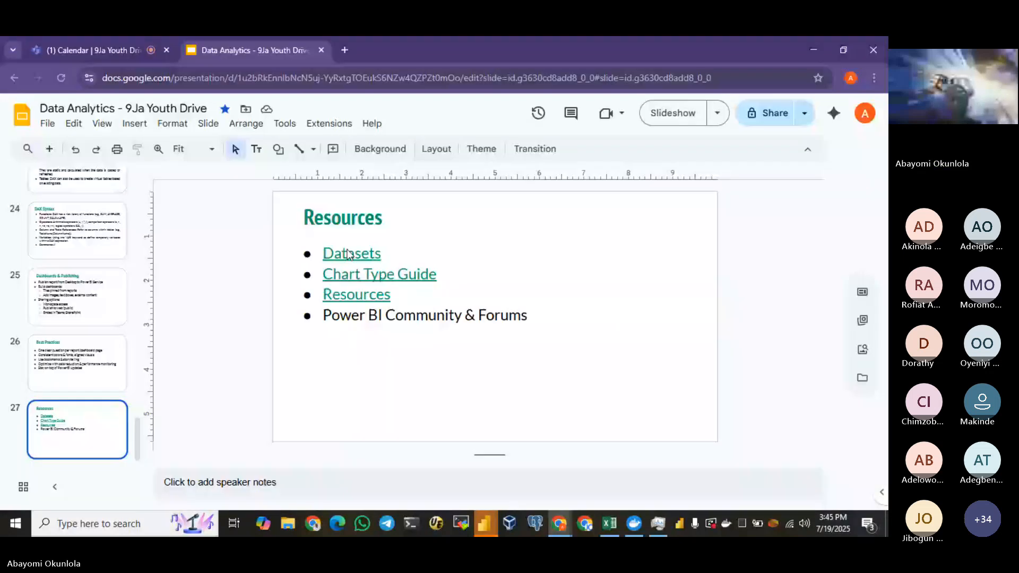
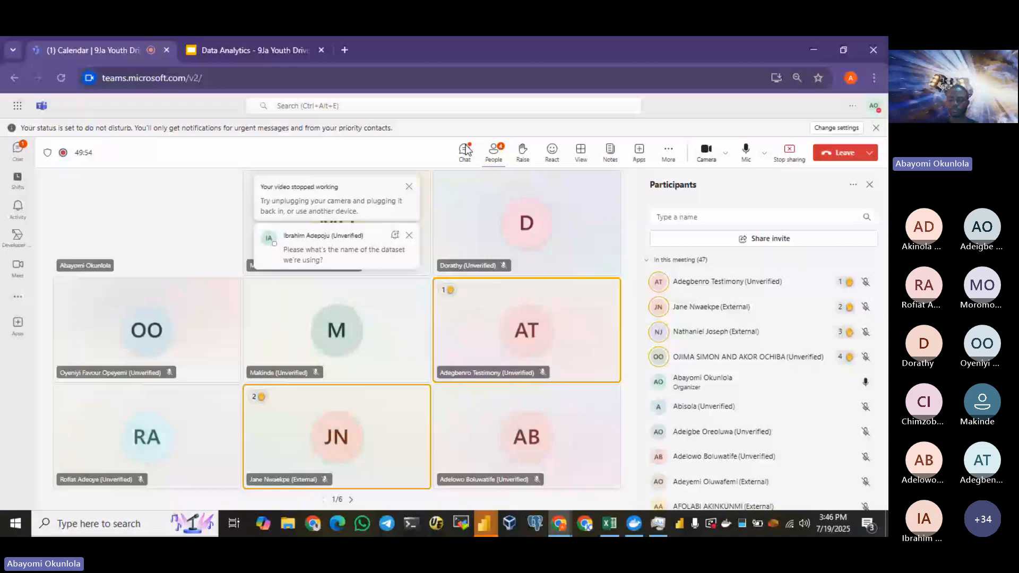
Step: Minimize the browser and the EmployeeHR_report window
left_click(812, 50)
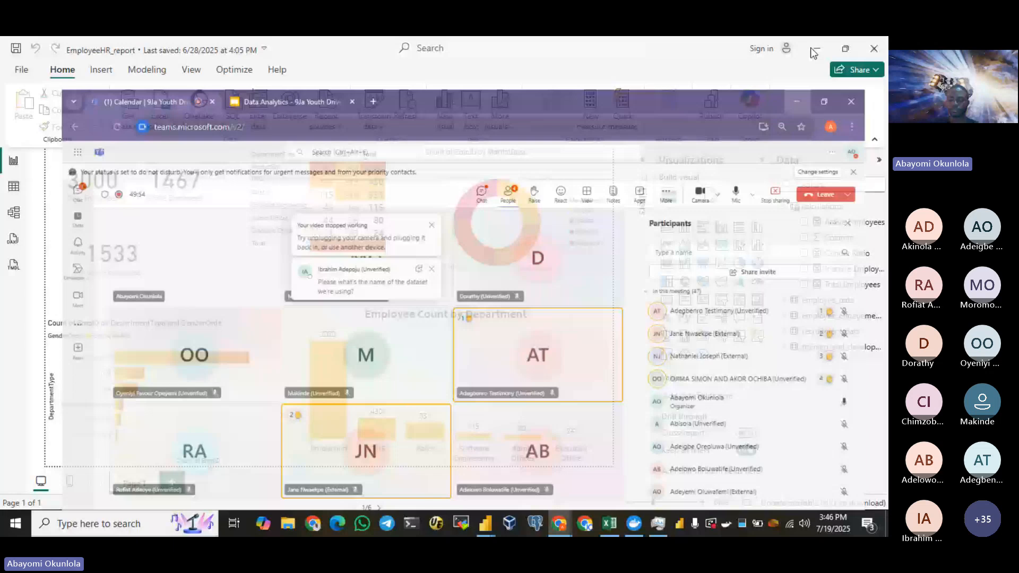
left_click(811, 46)
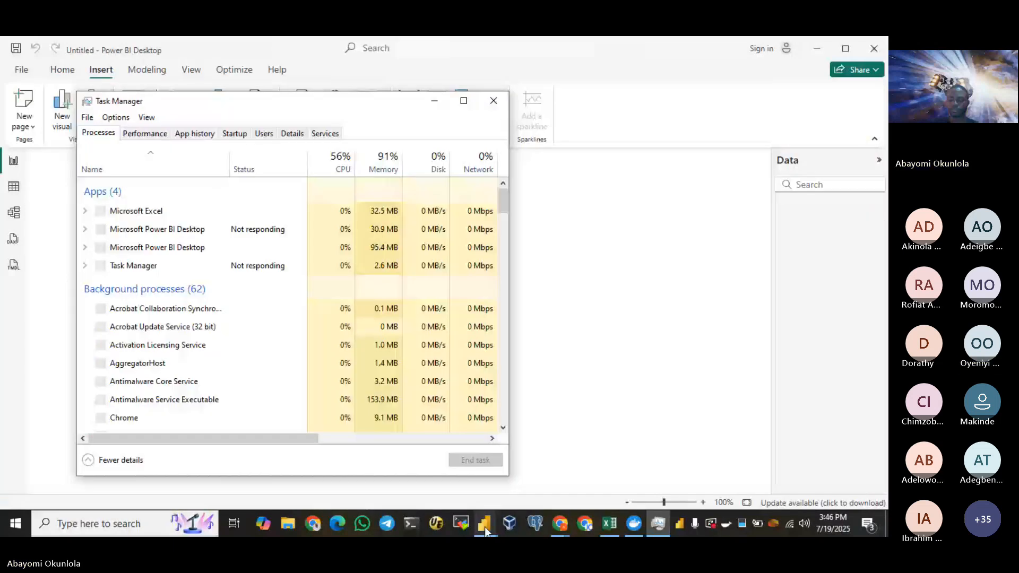
left_click(485, 527)
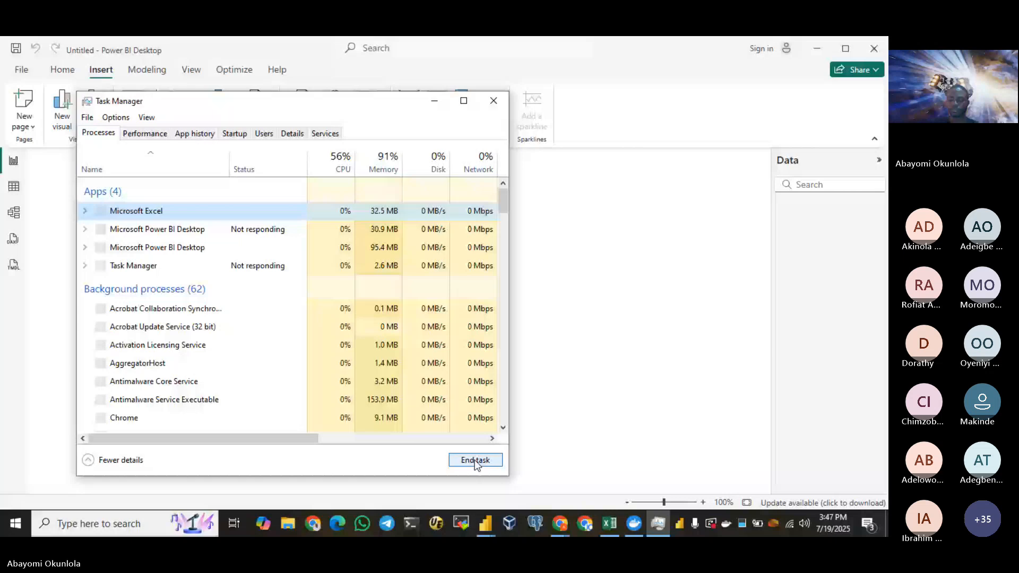
Step: End the Microsoft Excel task in Task Manager
left_click(475, 460)
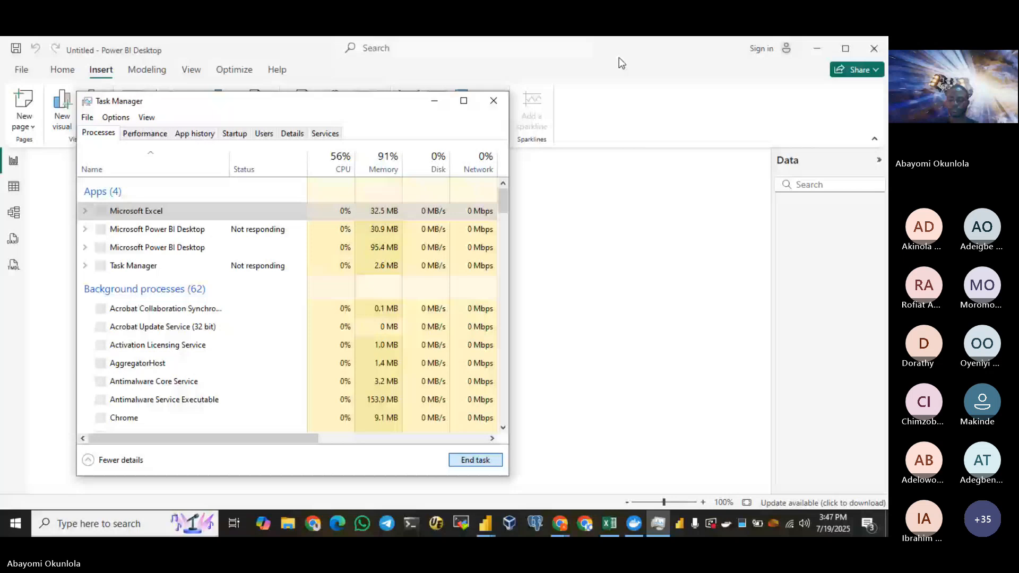
left_click(7, 335)
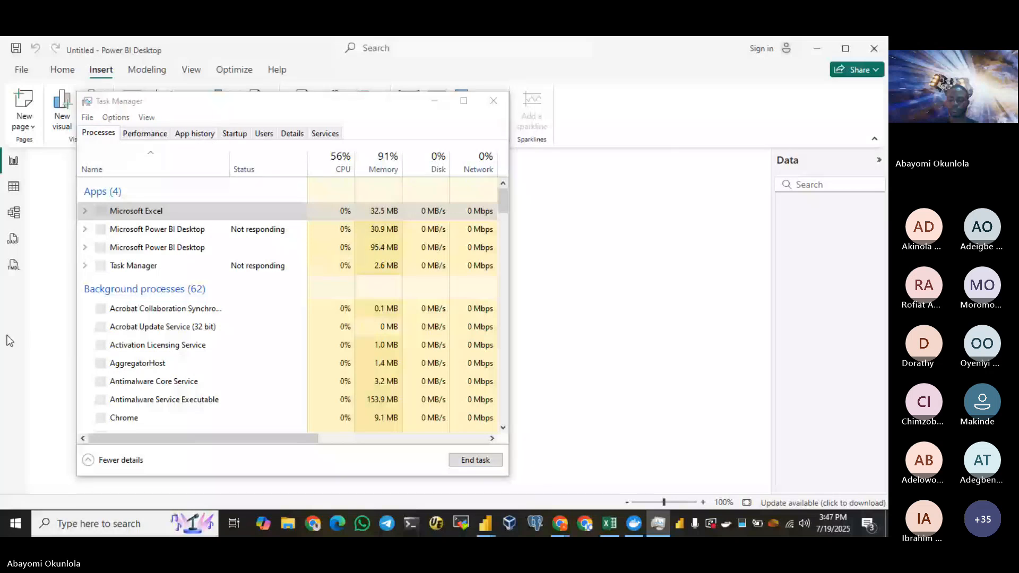
left_click(469, 462)
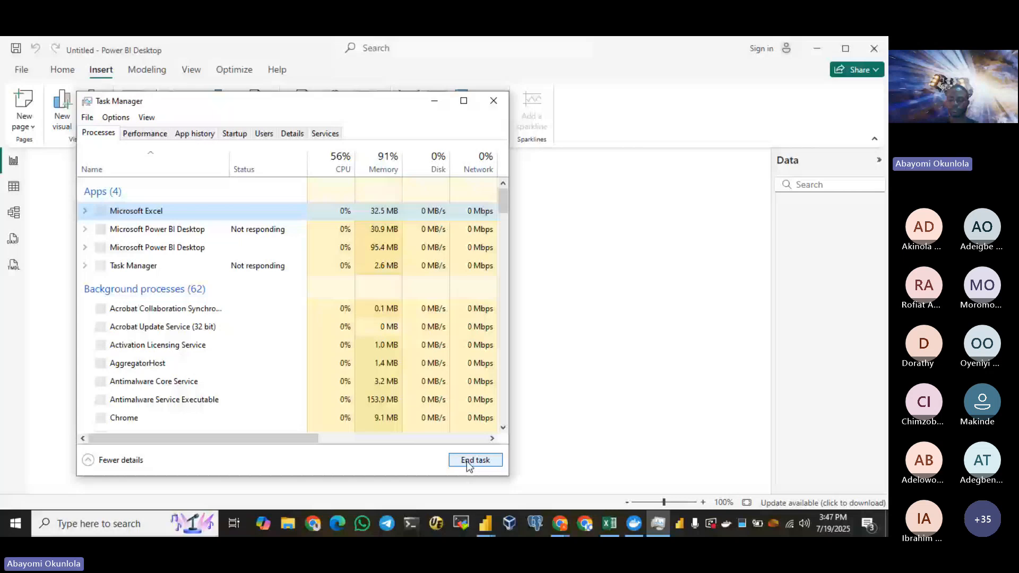
left_click(469, 462)
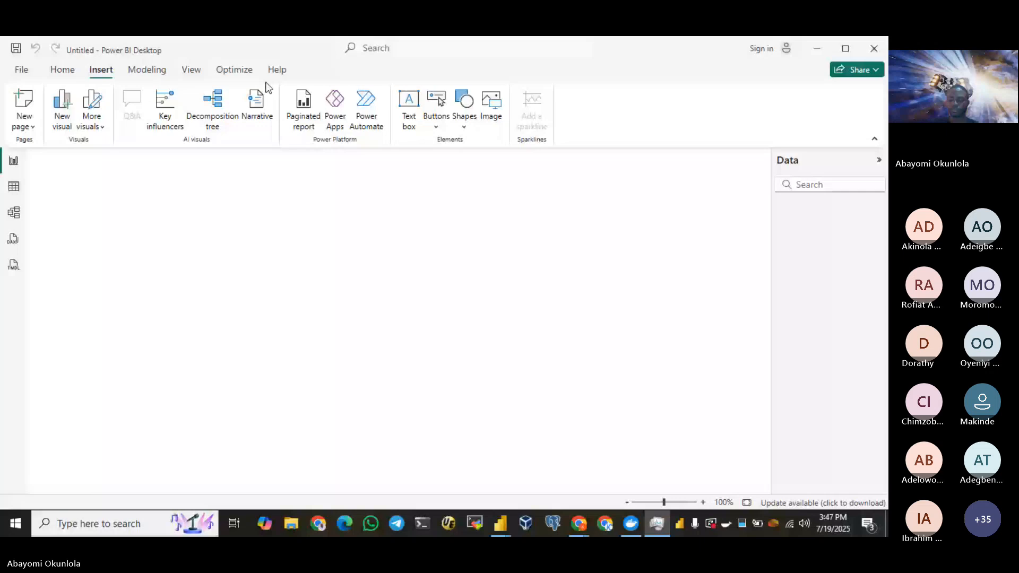
Step: Switch to the Untitled report in Power BI Desktop and display its modeling commands
left_click(373, 461)
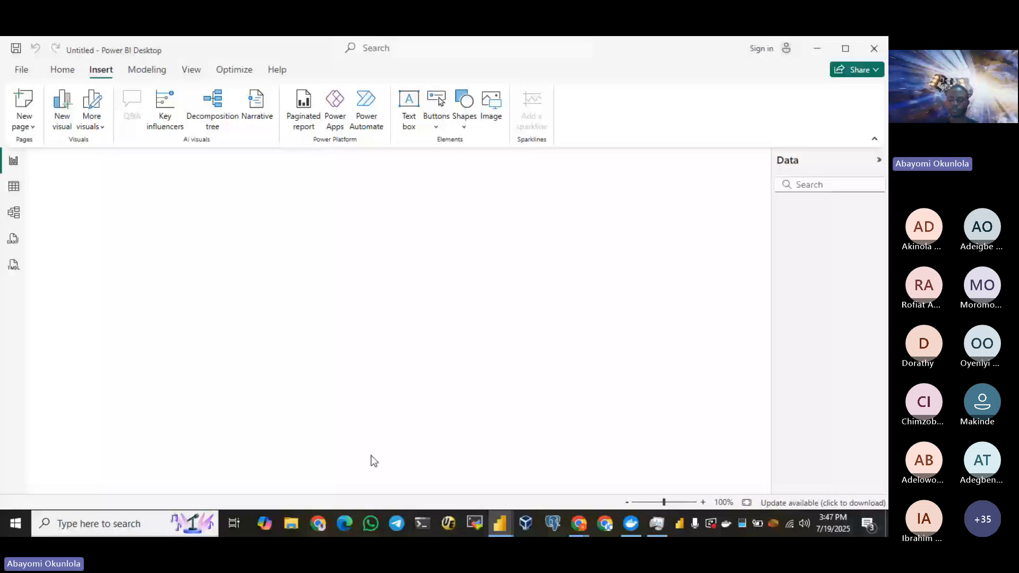
left_click(499, 524)
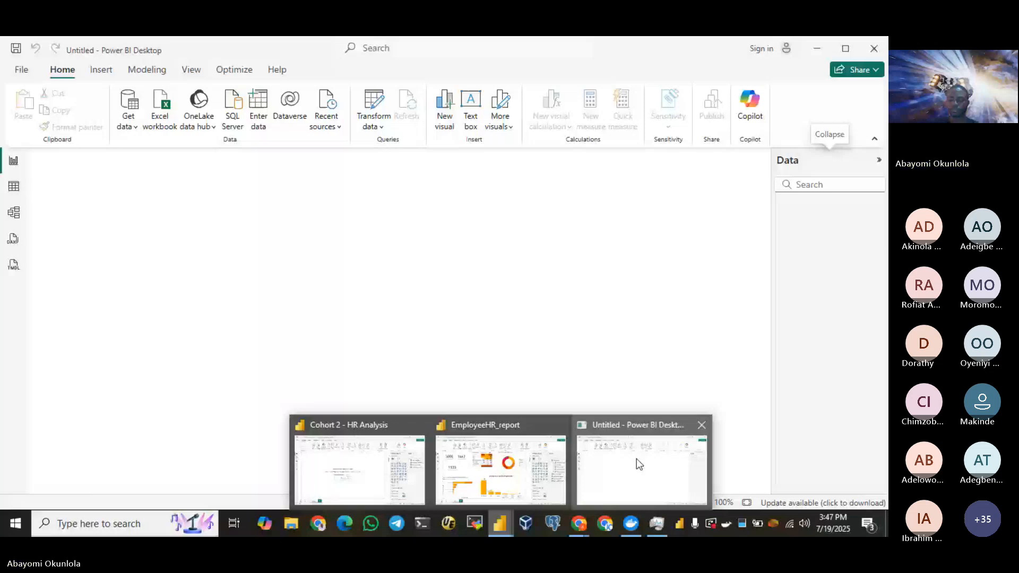
left_click(636, 460)
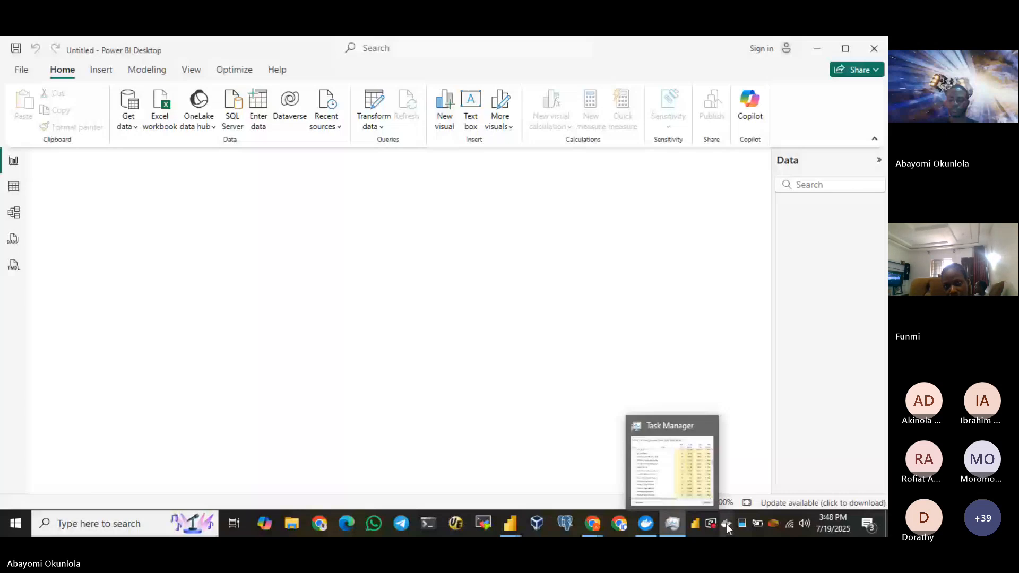
left_click(147, 70)
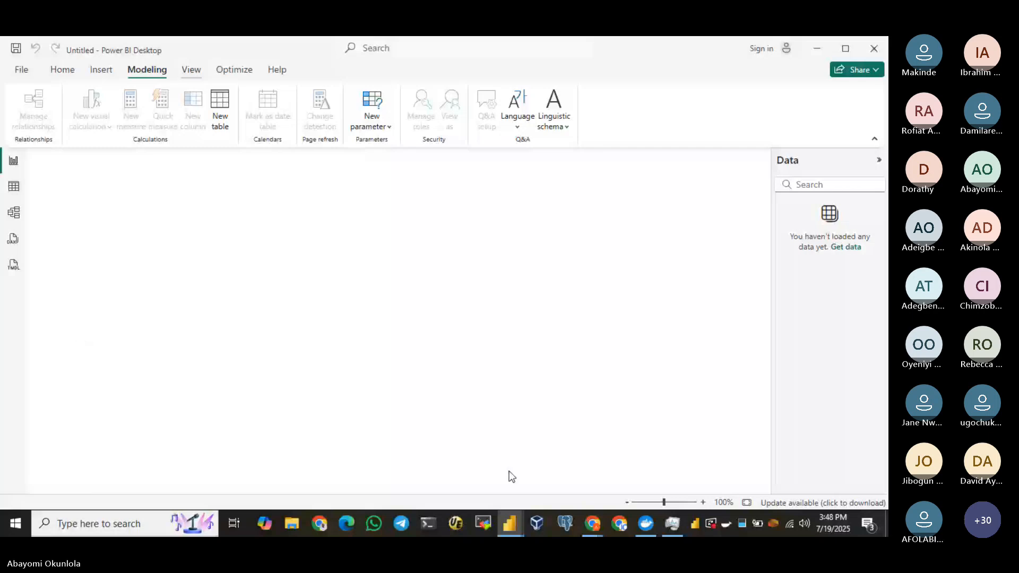
Step: Switch to the Teams meeting in the browser to check its meeting chat
mouse_move(594, 531)
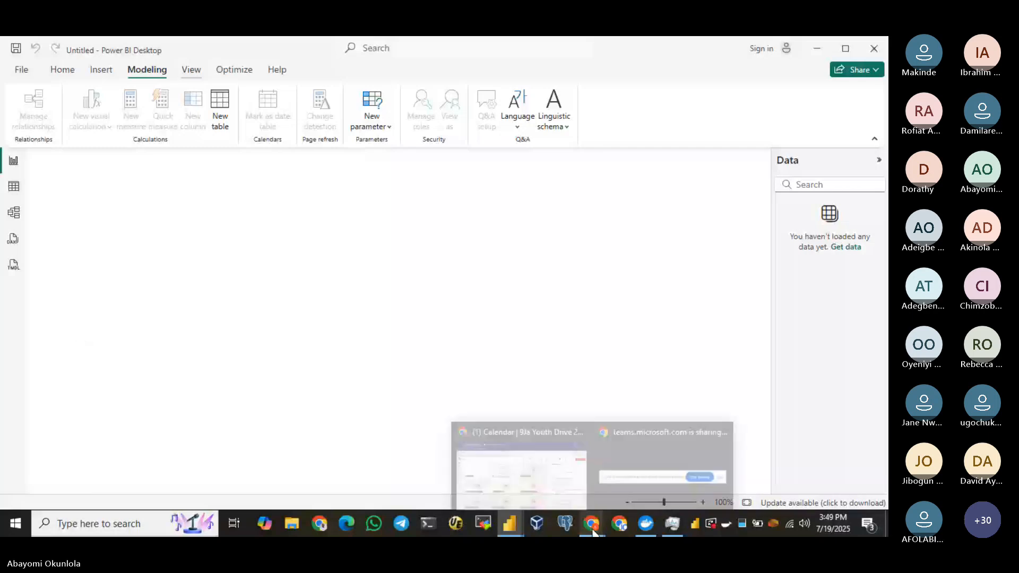
left_click(551, 472)
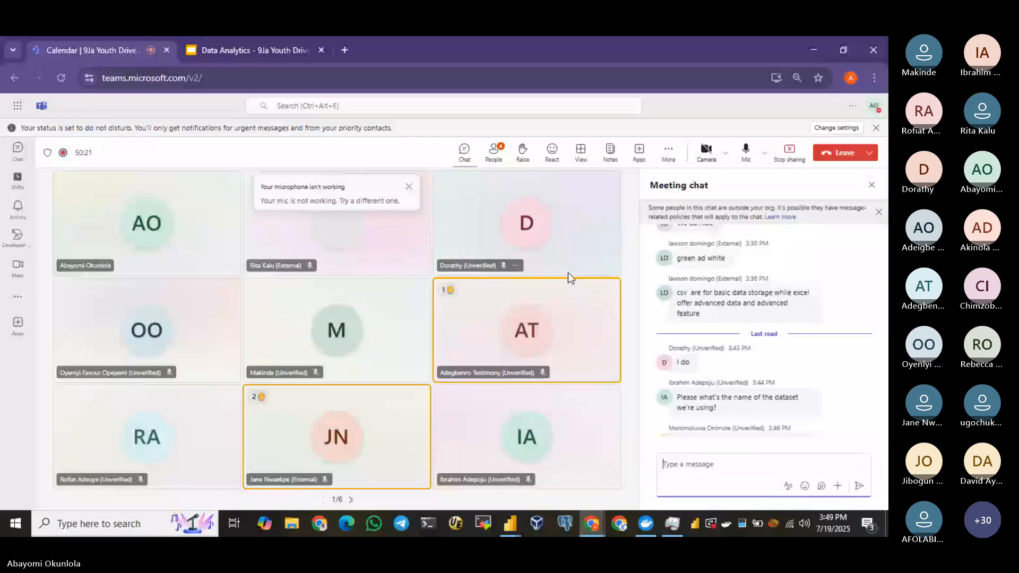
Step: Dismiss the microphone warning in the Teams meeting and toggle the meeting microphone off and back on
left_click(409, 188)
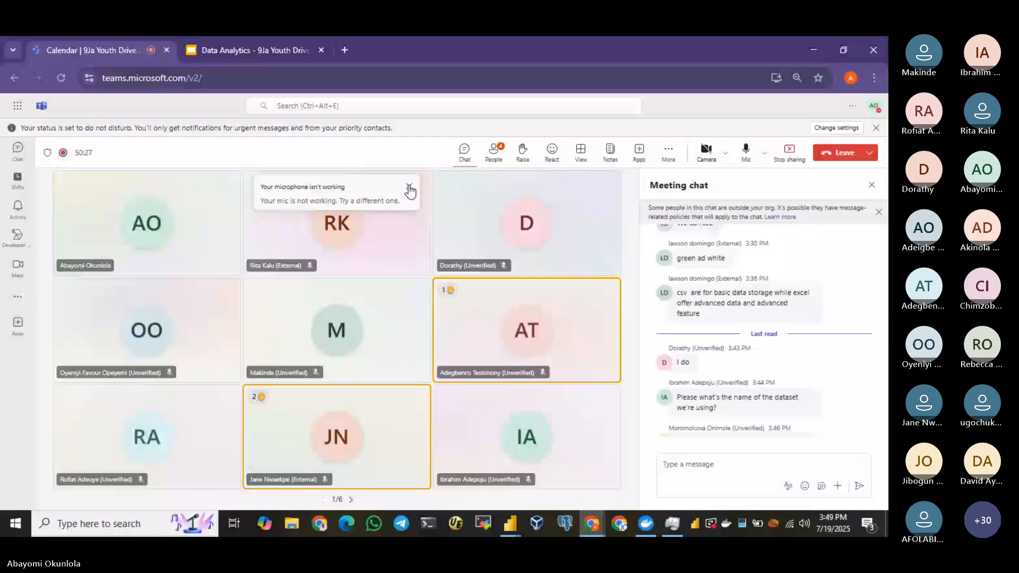
right_click(728, 523)
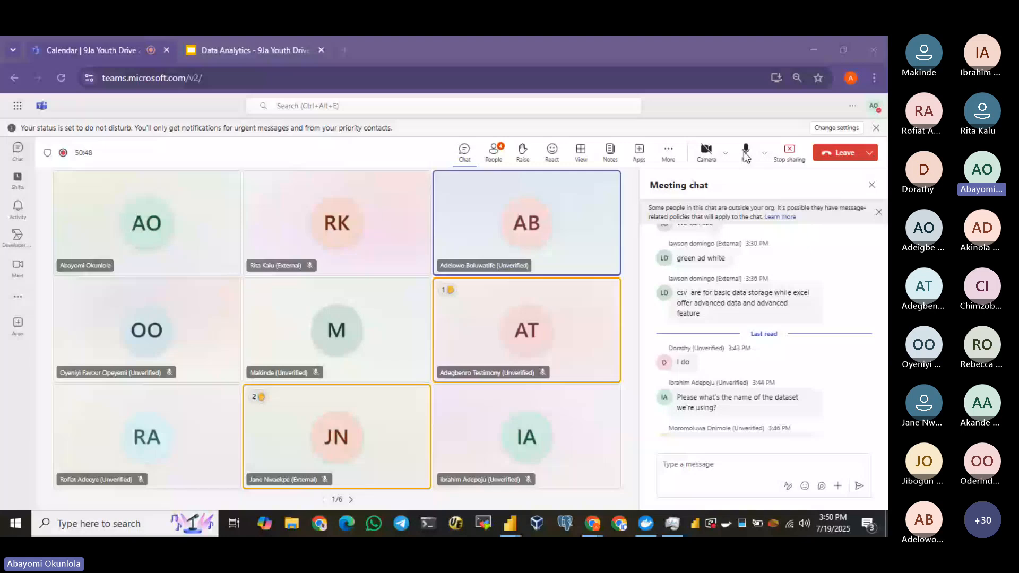
left_click(747, 154)
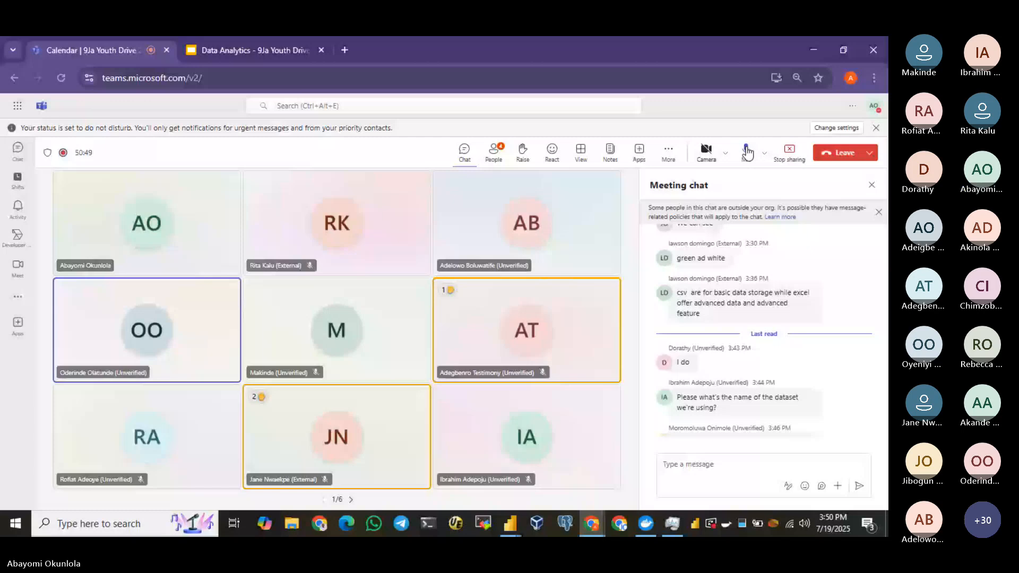
left_click(747, 153)
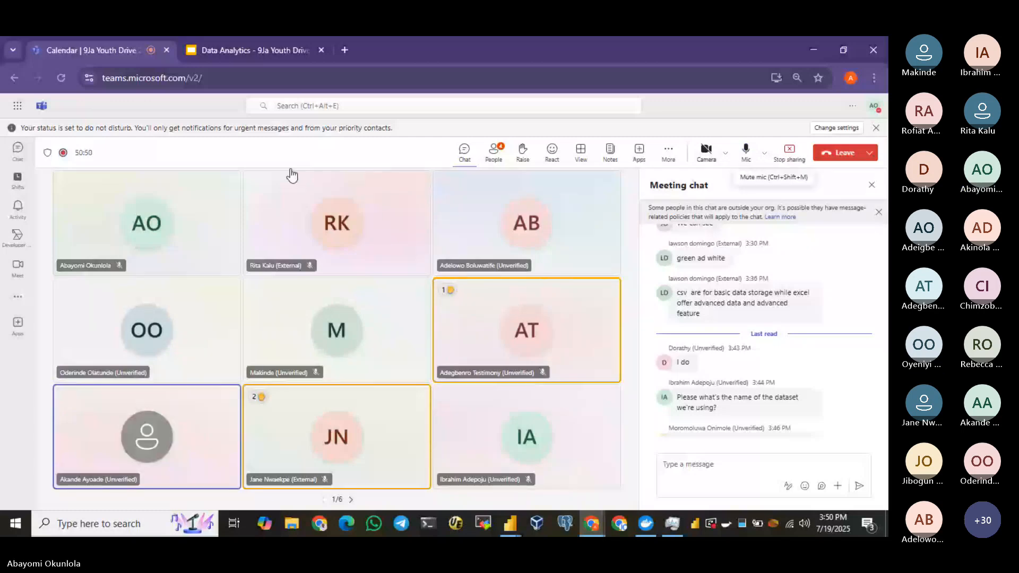
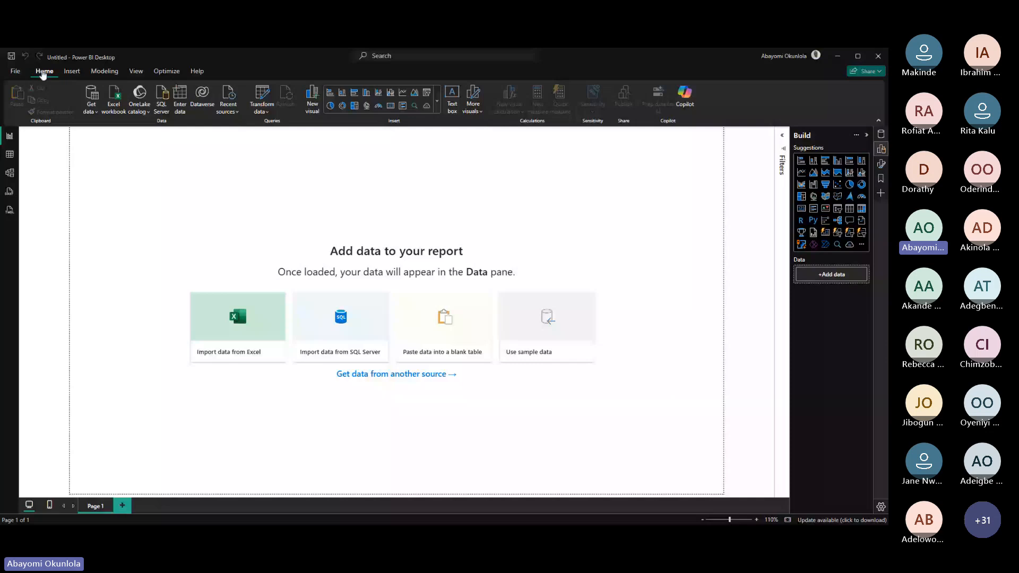
Step: Review the Insert, Modeling, View, Optimize and Help commands of the Untitled Power BI report, ending on the Home commands
left_click(72, 73)
left_click(102, 74)
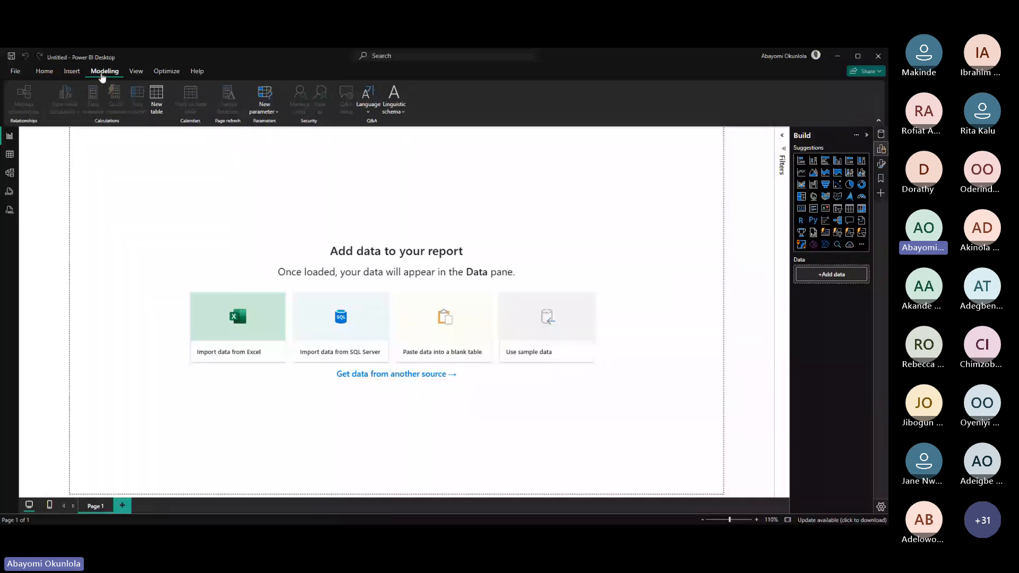
left_click(136, 73)
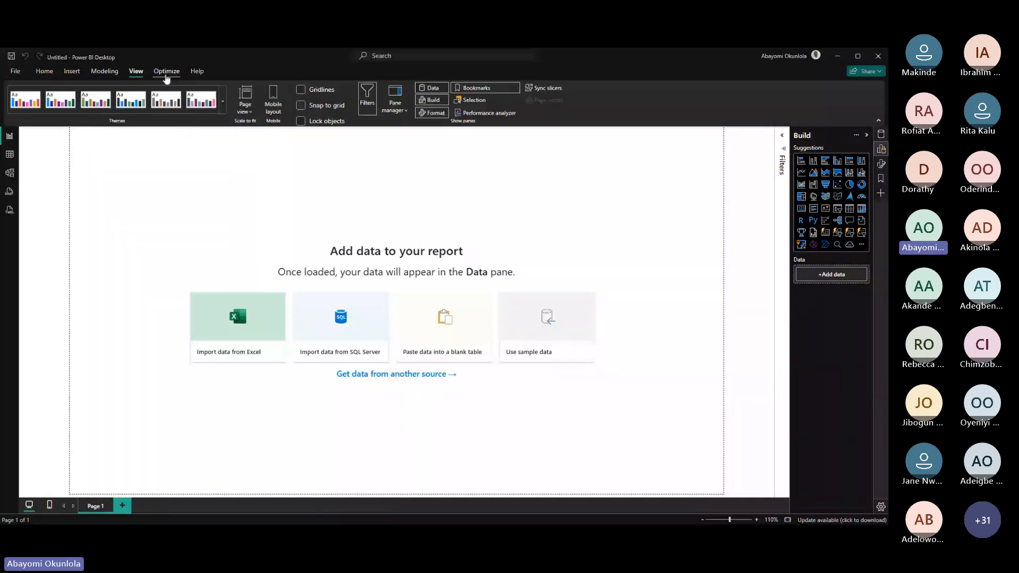
left_click(166, 74)
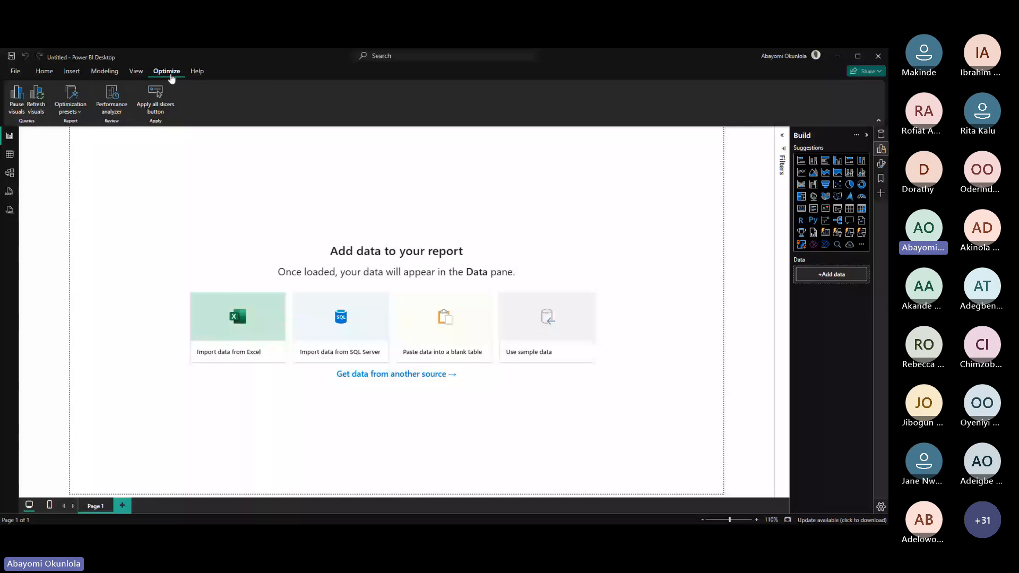
left_click(198, 73)
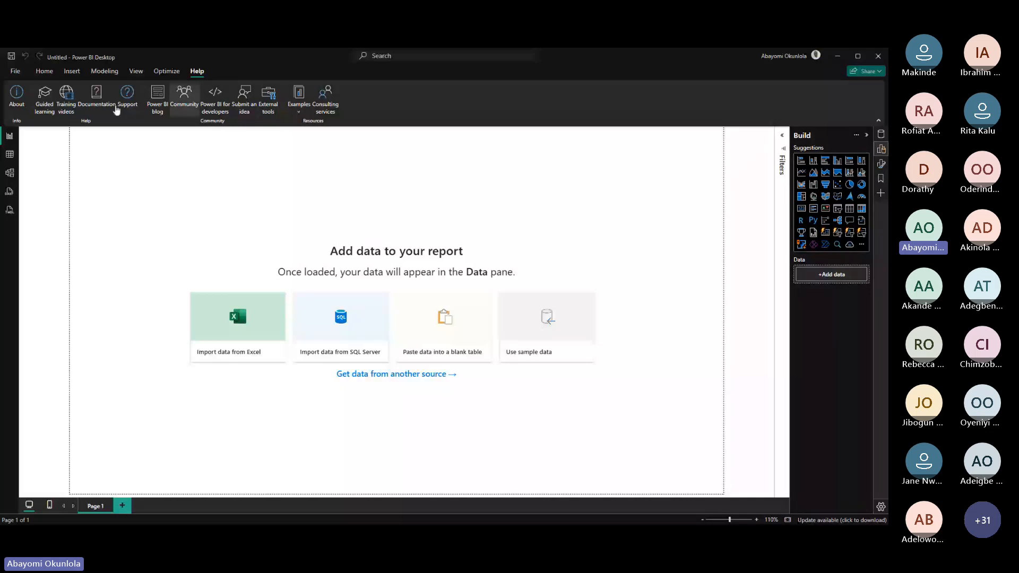
left_click(44, 72)
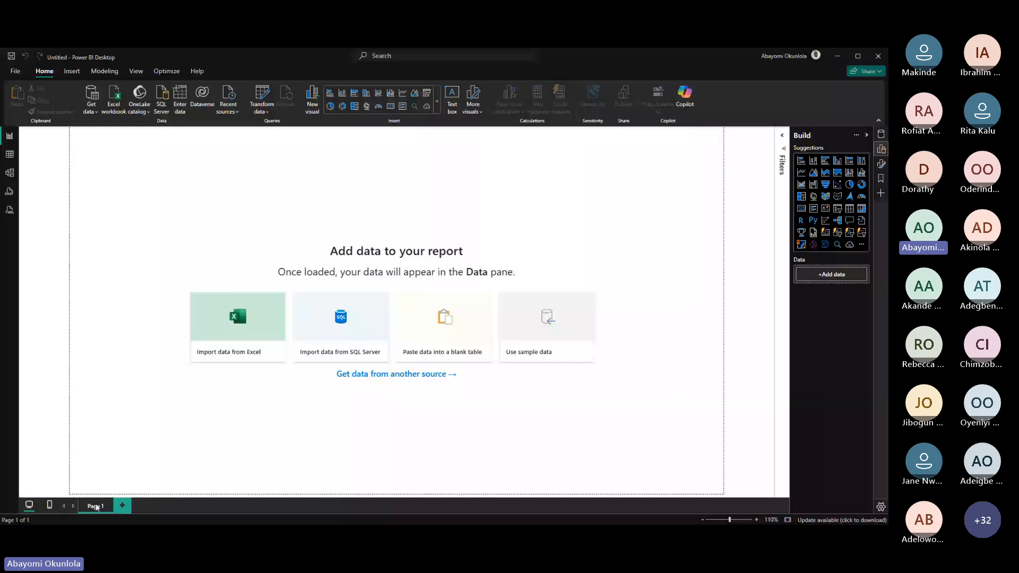
Step: Add two new pages to the report and show the Filters and Data panes
left_click(122, 506)
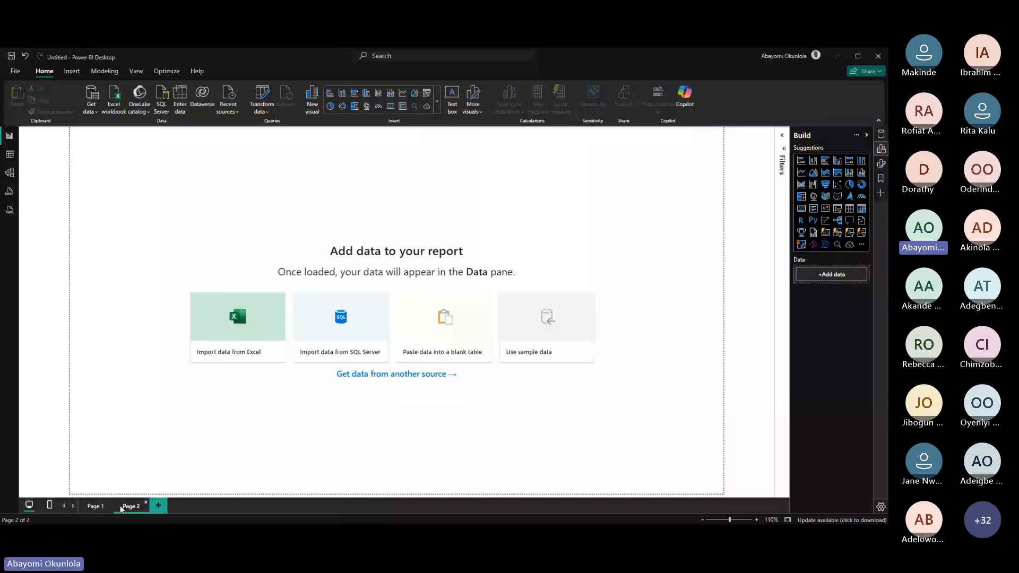
left_click(158, 506)
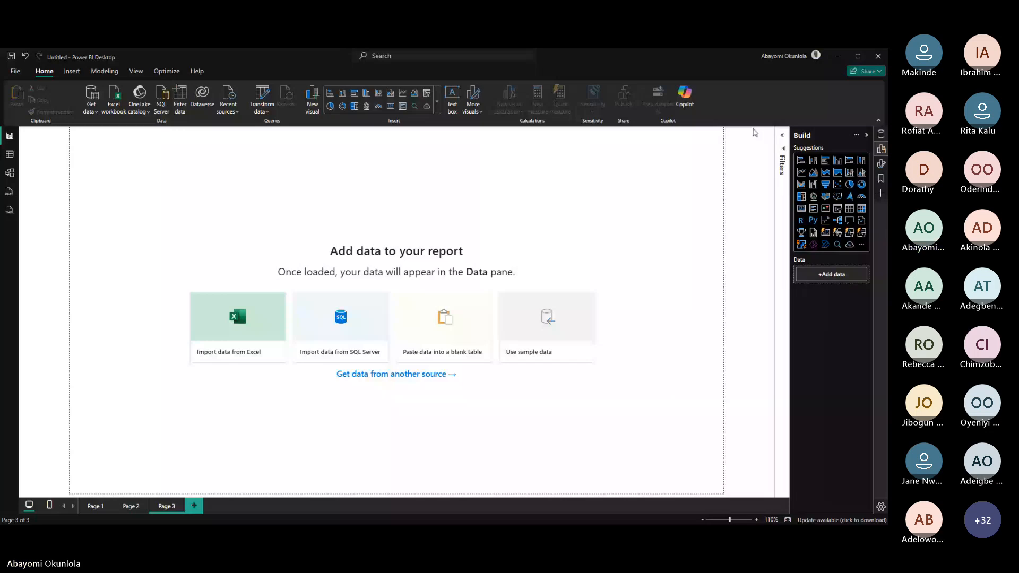
left_click(782, 135)
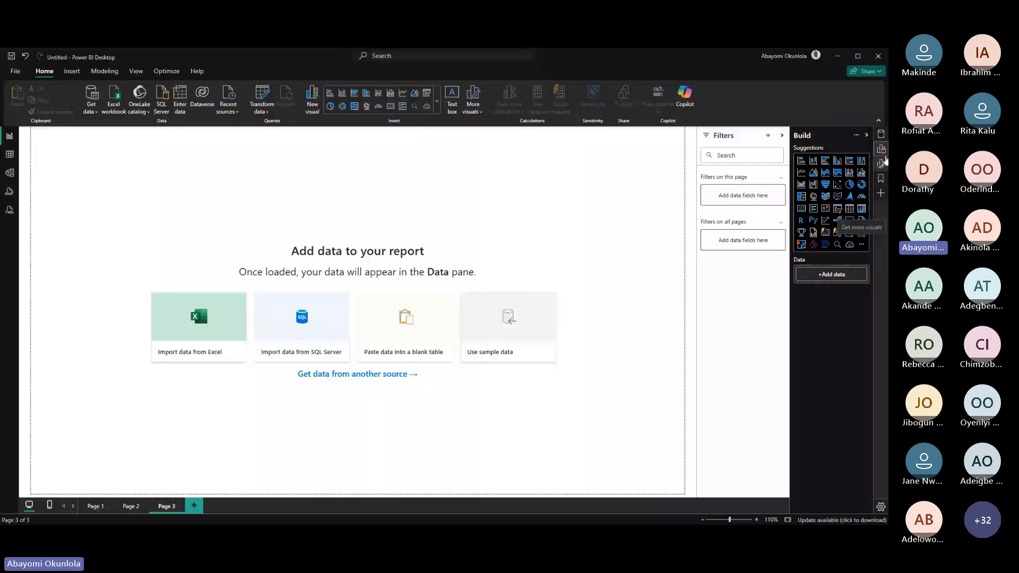
left_click(882, 163)
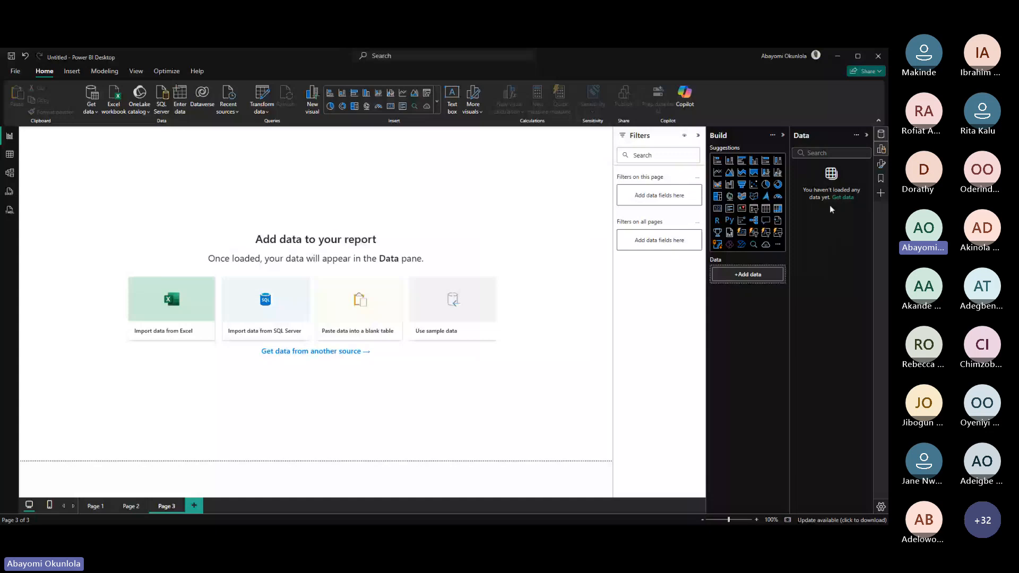
Step: Zoom the report page in to 120% and back out to 110%
left_click(759, 520)
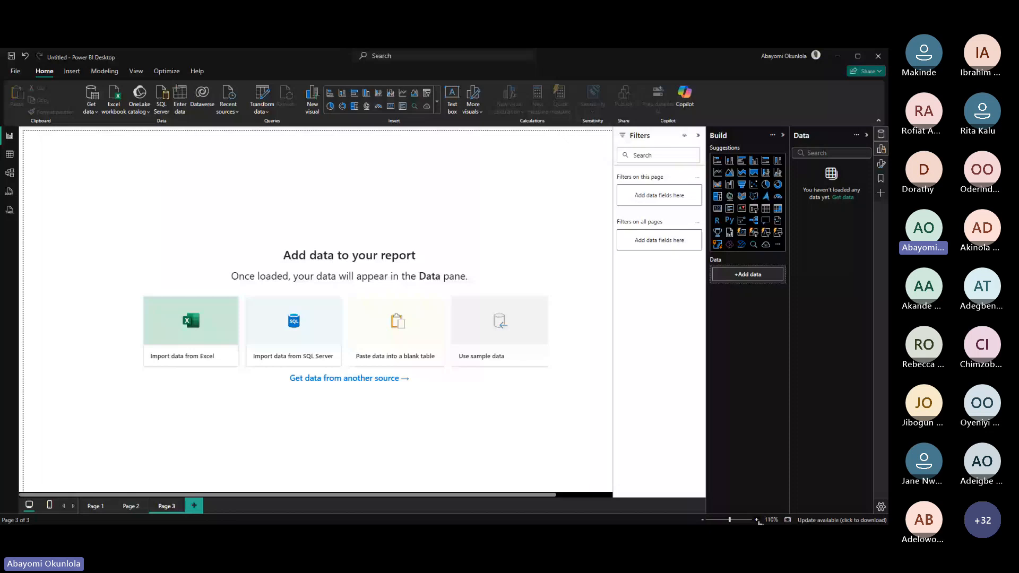
left_click(758, 520)
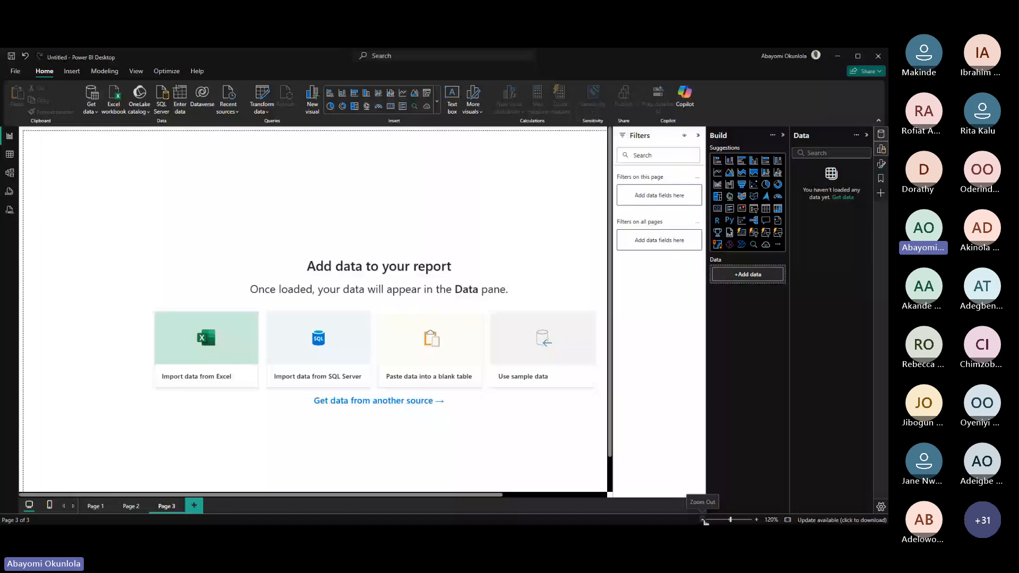
left_click(703, 520)
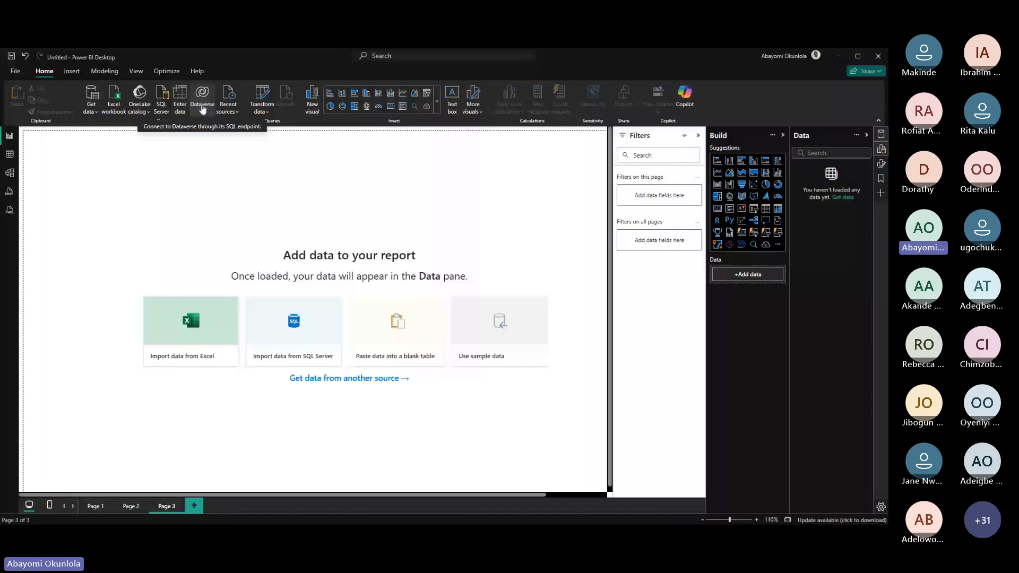
Step: Examine the common data sources available for import and request the full list of sources
left_click(96, 113)
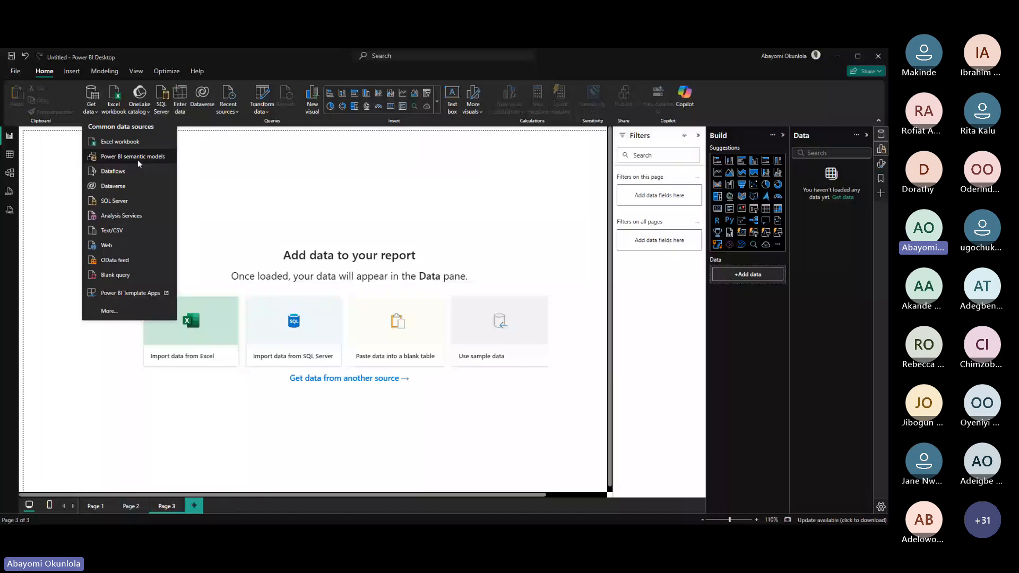
left_click(108, 311)
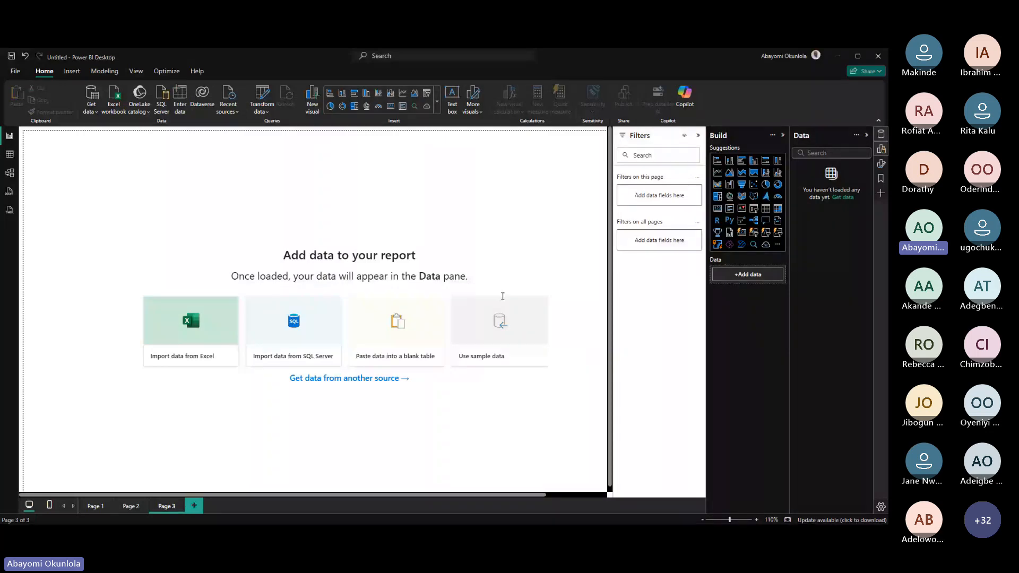
key("Tab")
key("Return")
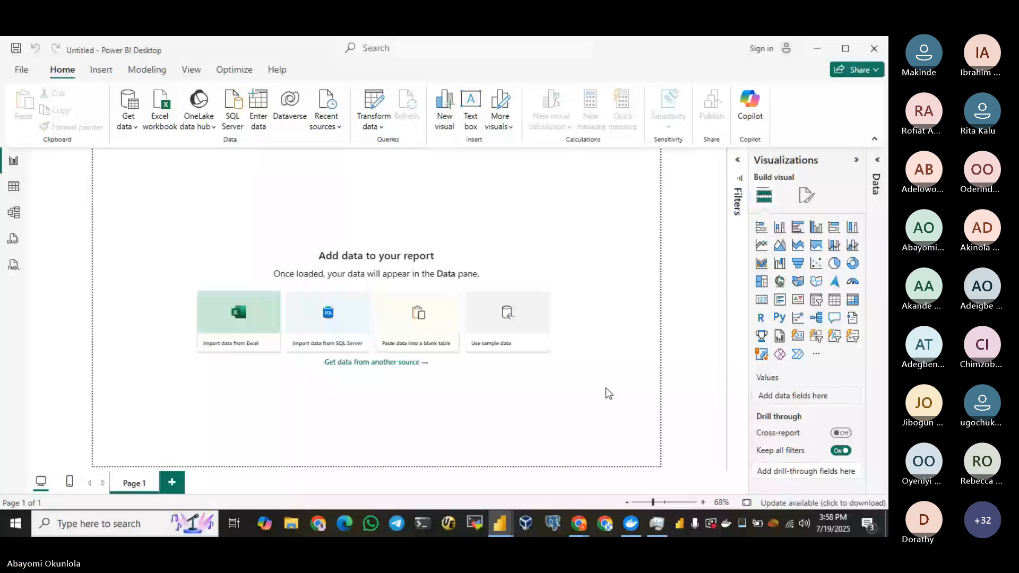
Step: Switch to the Teams meeting in the browser, unmute the microphone, and minimize the browser
mouse_move(578, 524)
left_click(547, 464)
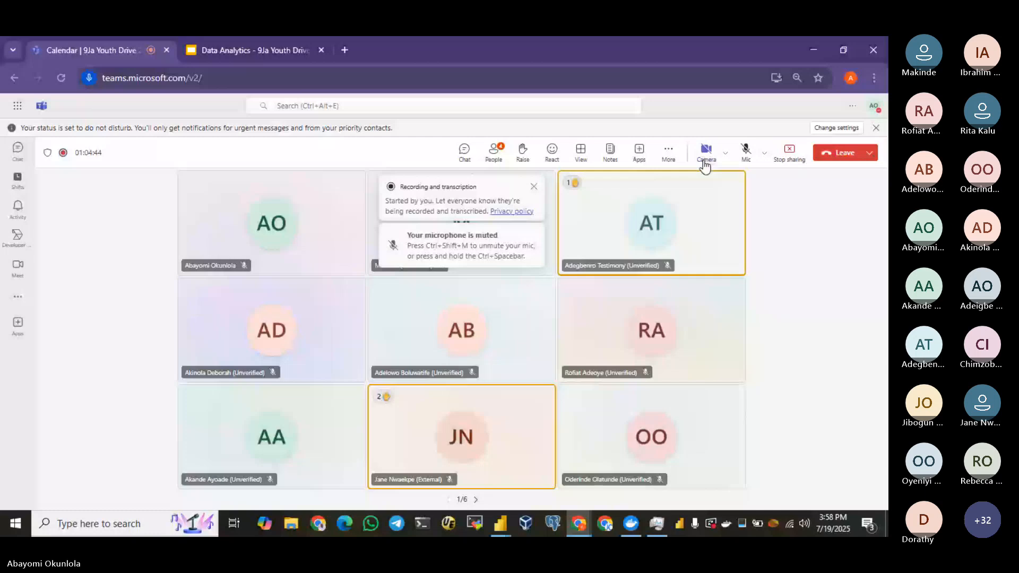
key("ctrl+shift+m")
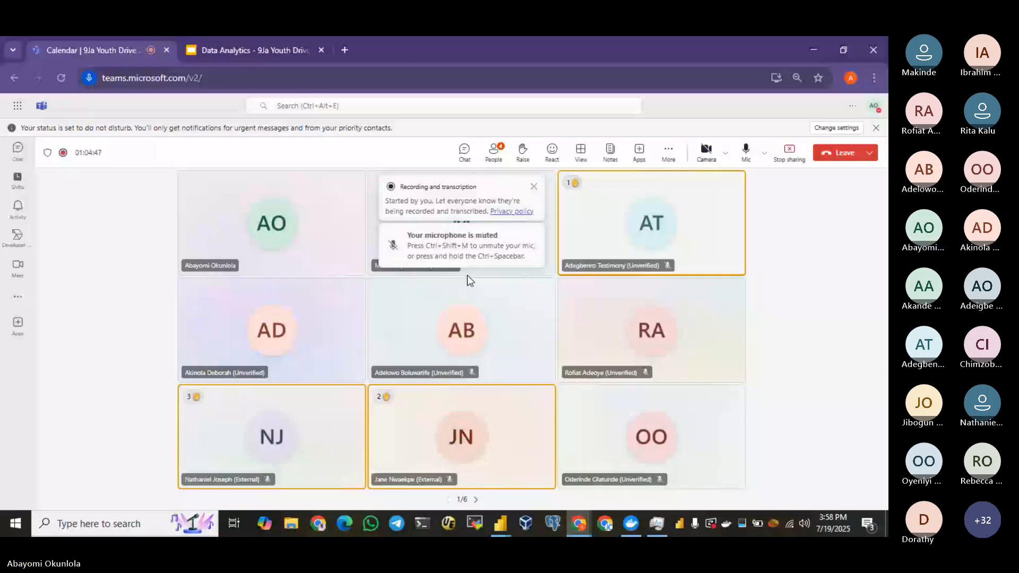
left_click(804, 39)
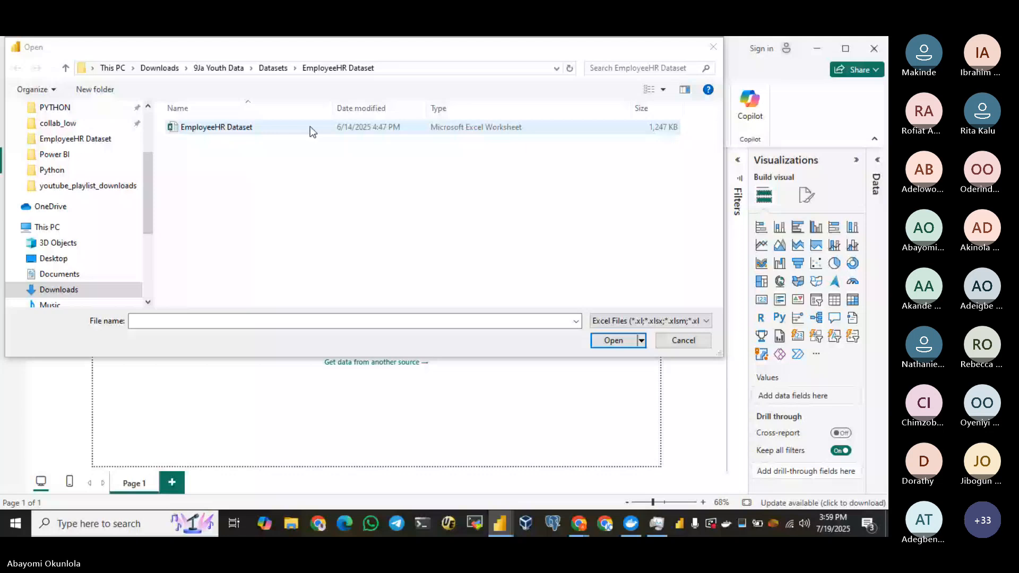
Step: Import the EmployeeHR Dataset Excel workbook and select its employee_data table, clearing away the Docker Desktop and Task Manager windows
double_click(310, 126)
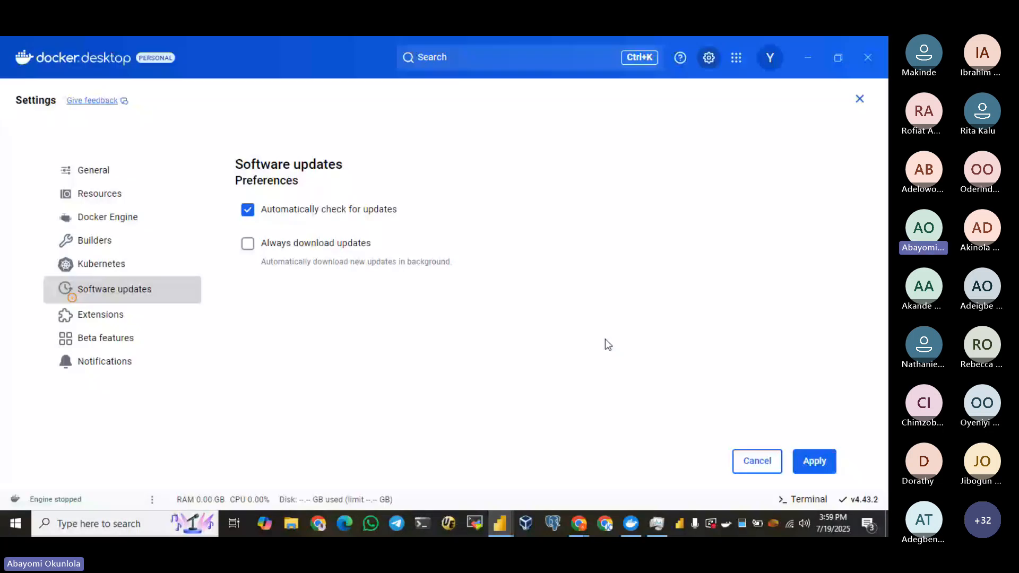
left_click(809, 68)
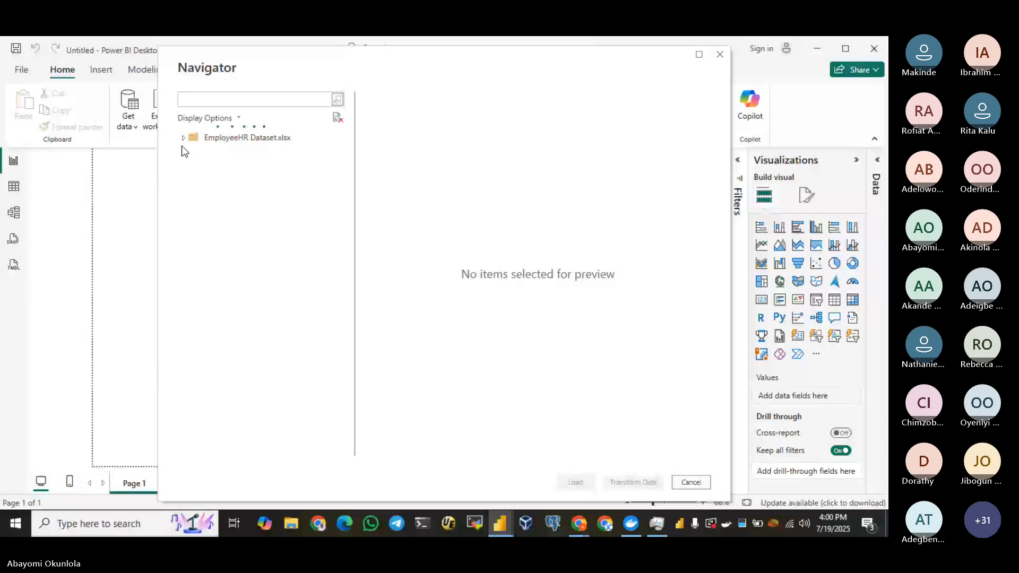
key("Escape")
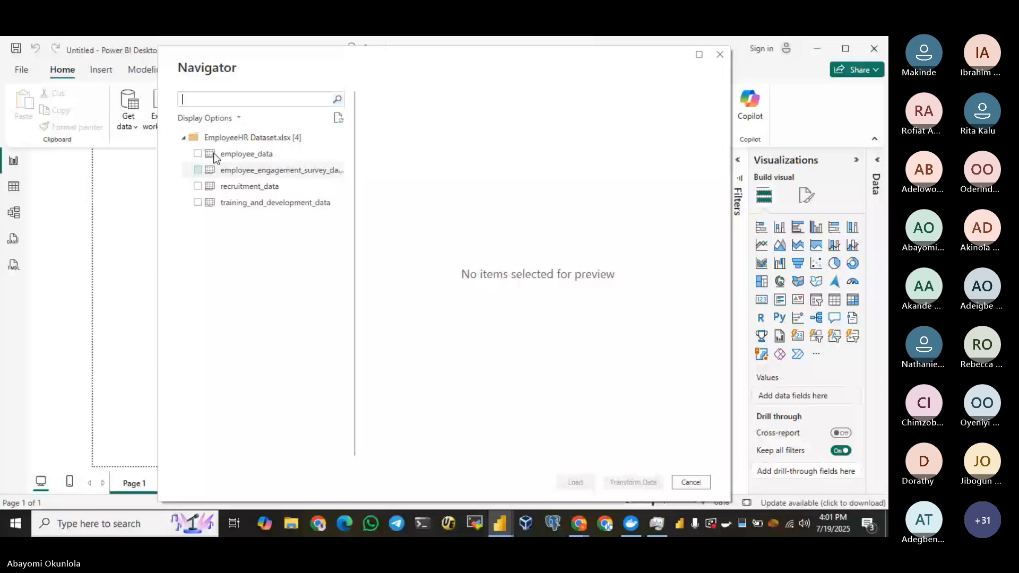
left_click(213, 153)
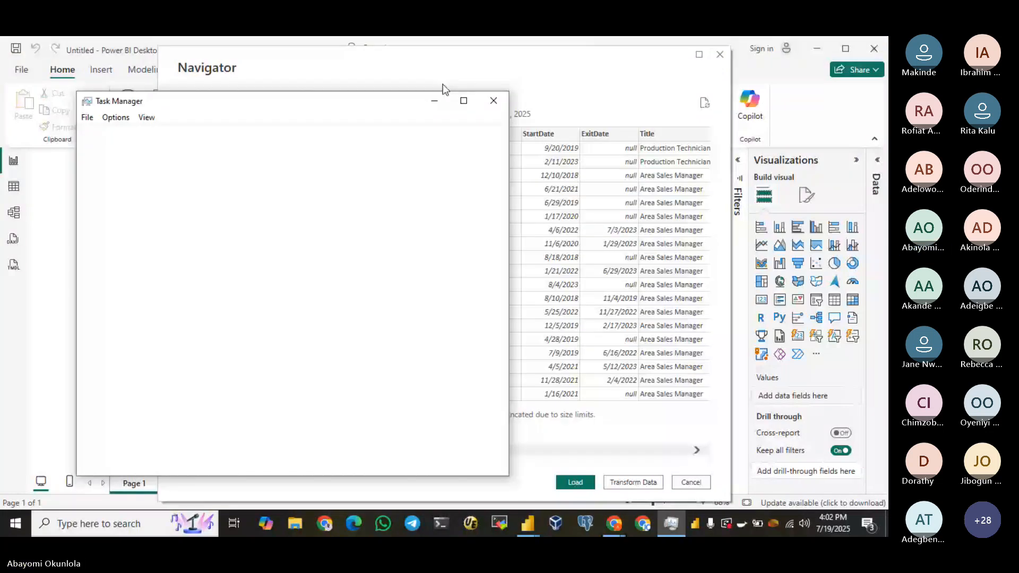
left_click(443, 83)
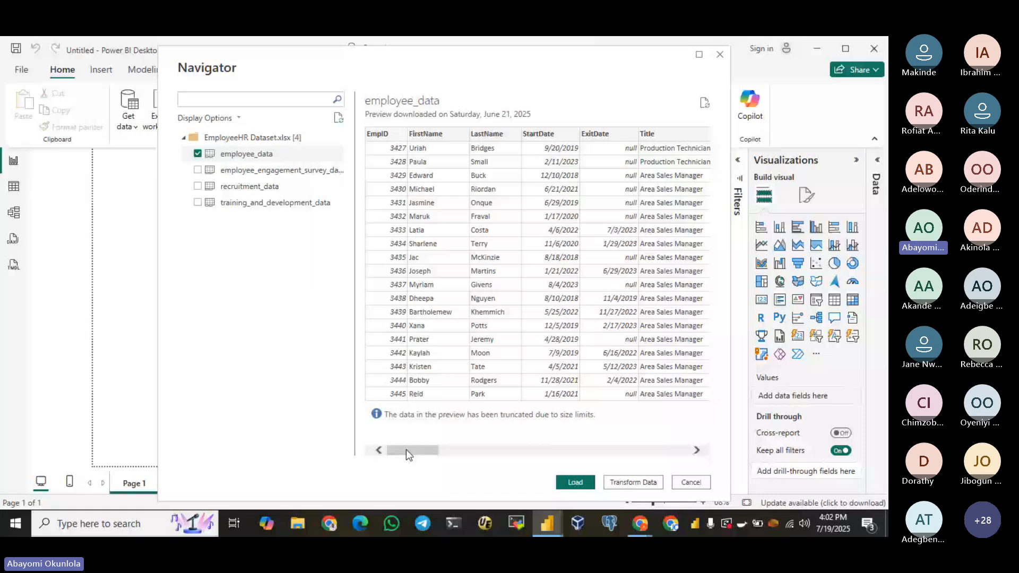
Step: Examine the columns of the employee_data preview across its full width and return to the first columns
left_click_drag(406, 450, 546, 433)
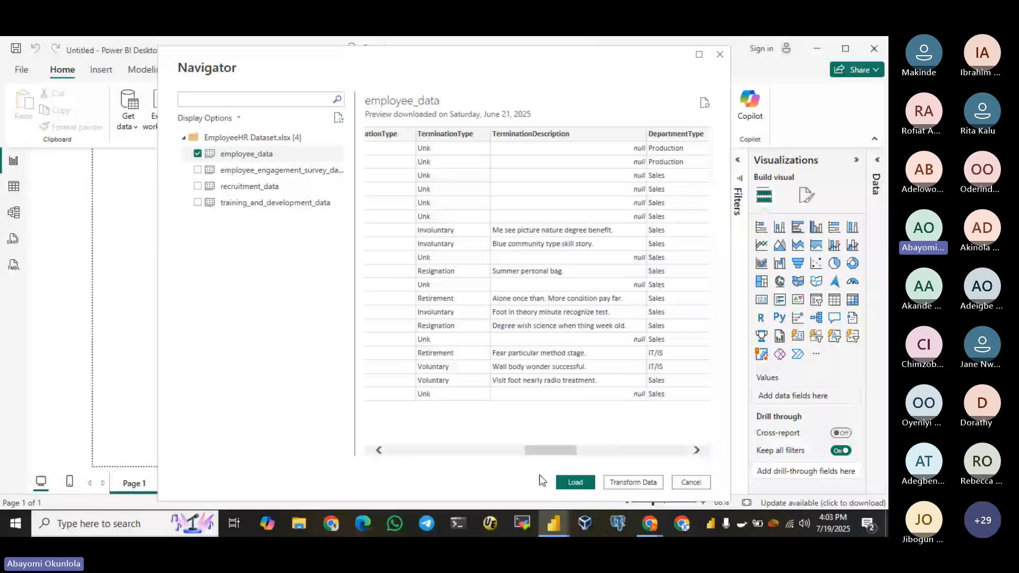
scroll(519, 297, "right", 5)
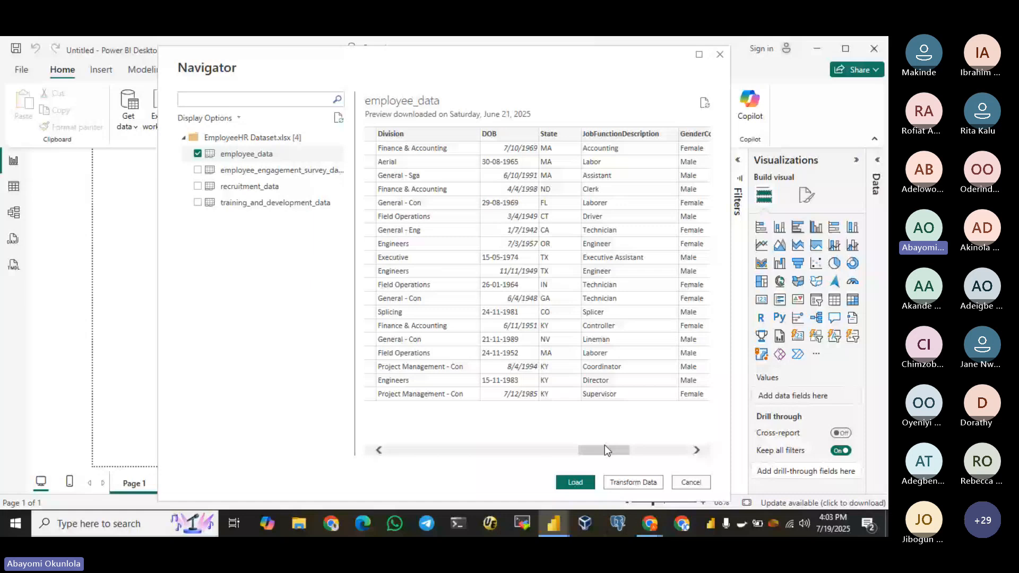
left_click_drag(604, 444, 608, 442)
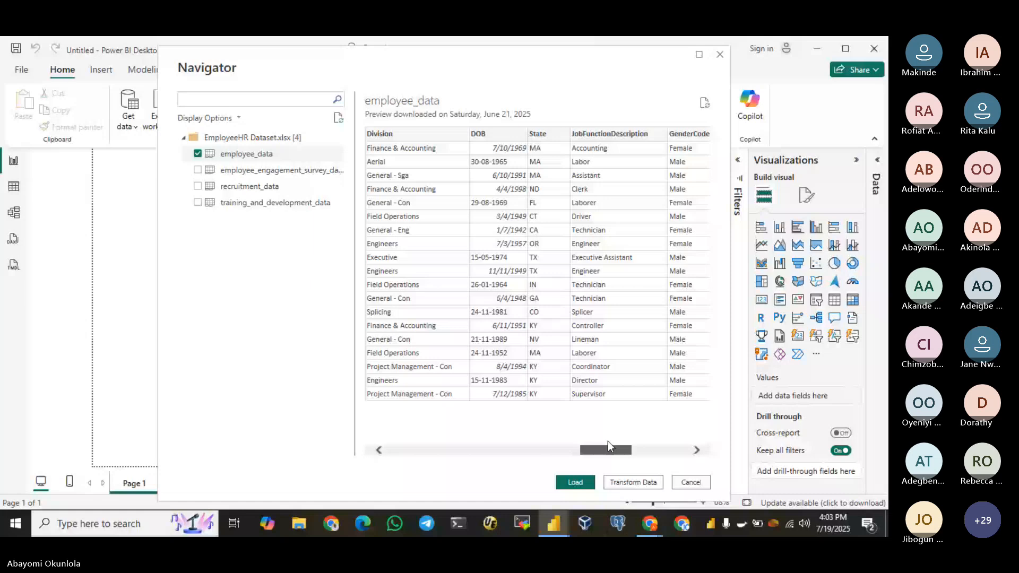
left_click_drag(608, 442, 607, 443)
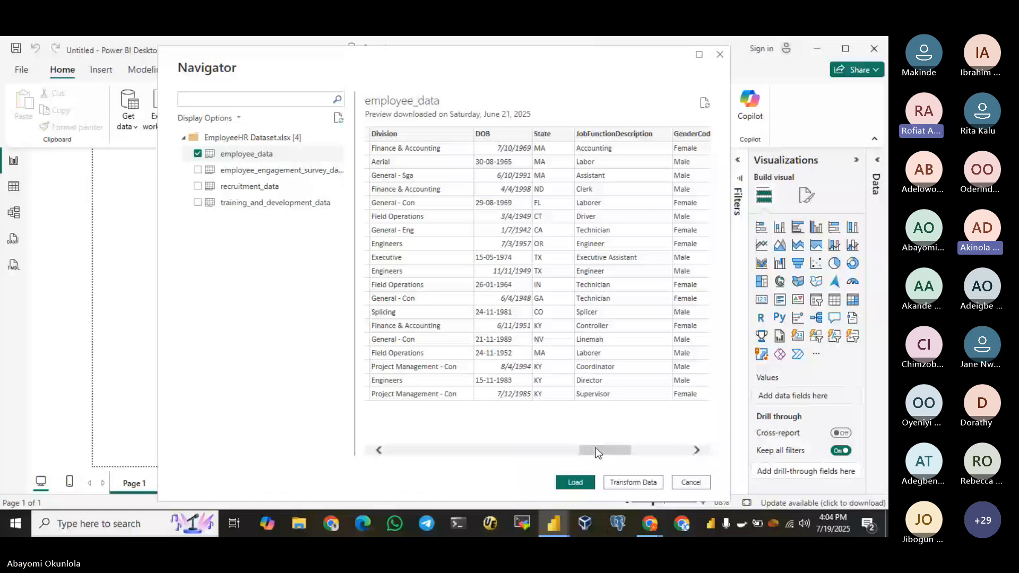
left_click_drag(595, 448, 539, 448)
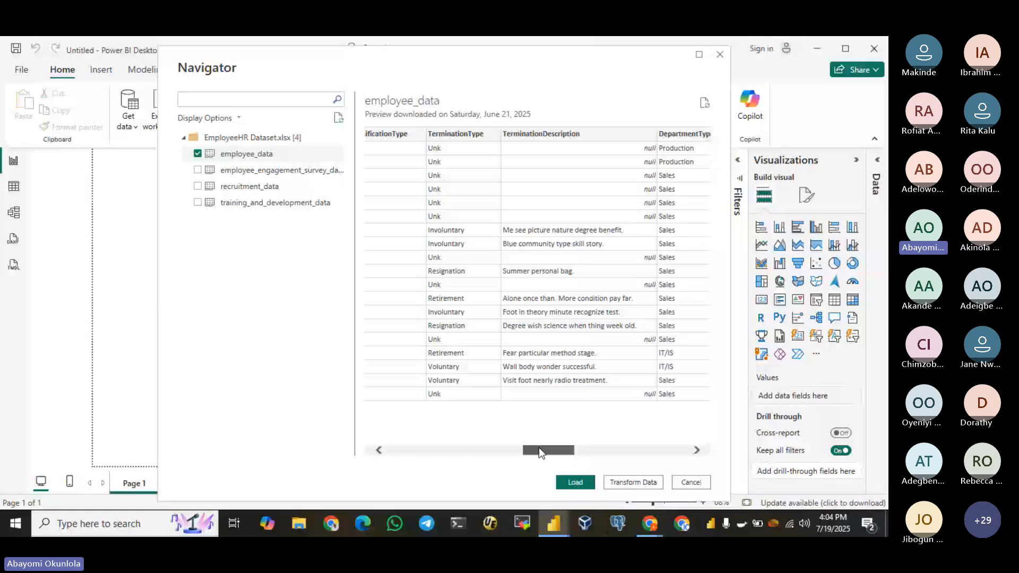
left_click_drag(539, 448, 507, 453)
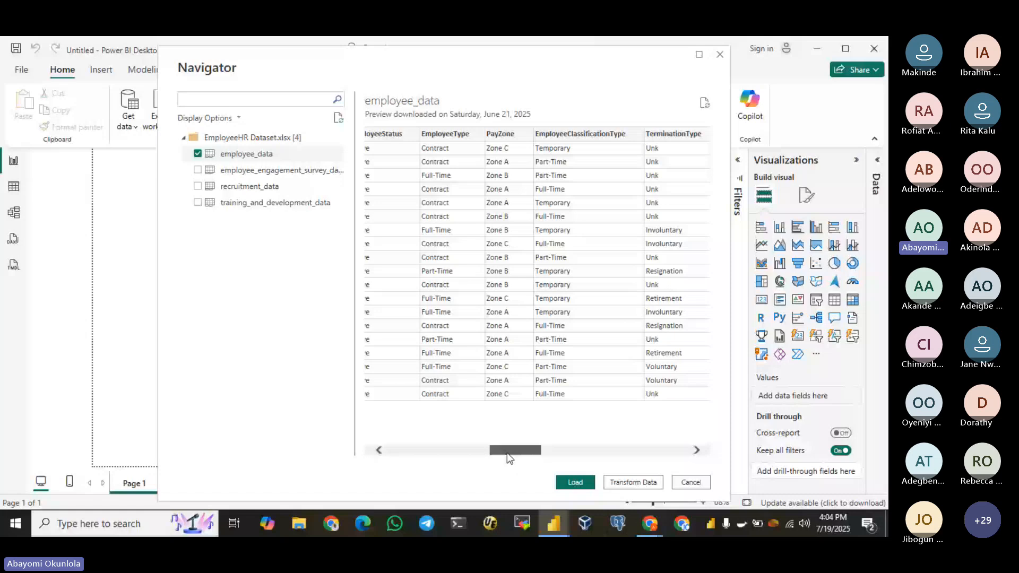
left_click_drag(507, 453, 202, 176)
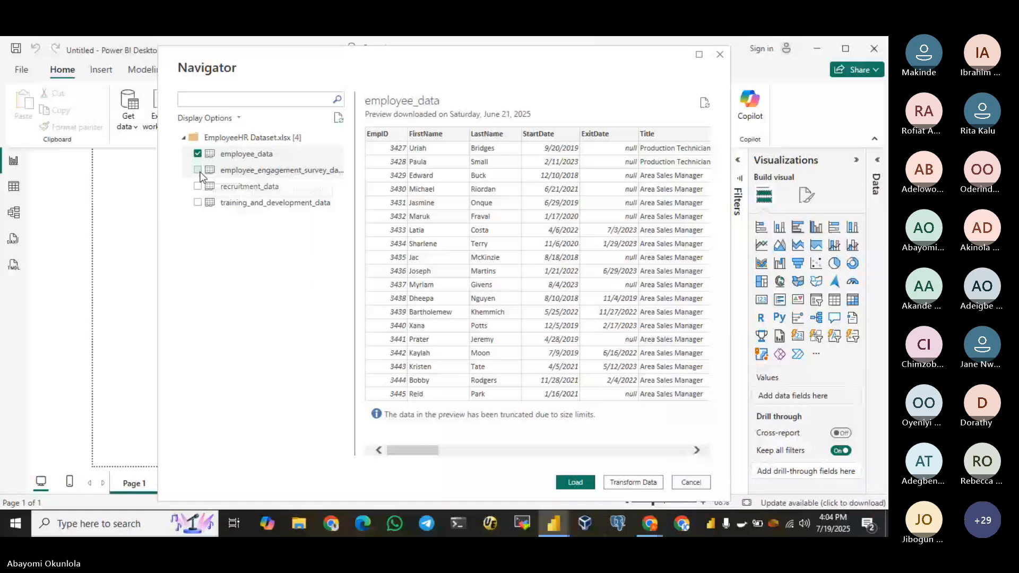
Step: Add the employee_engagement_survey_data, recruitment_data and training_and_development_data tables to the selection, previewing each, and load all four tables
left_click(198, 170)
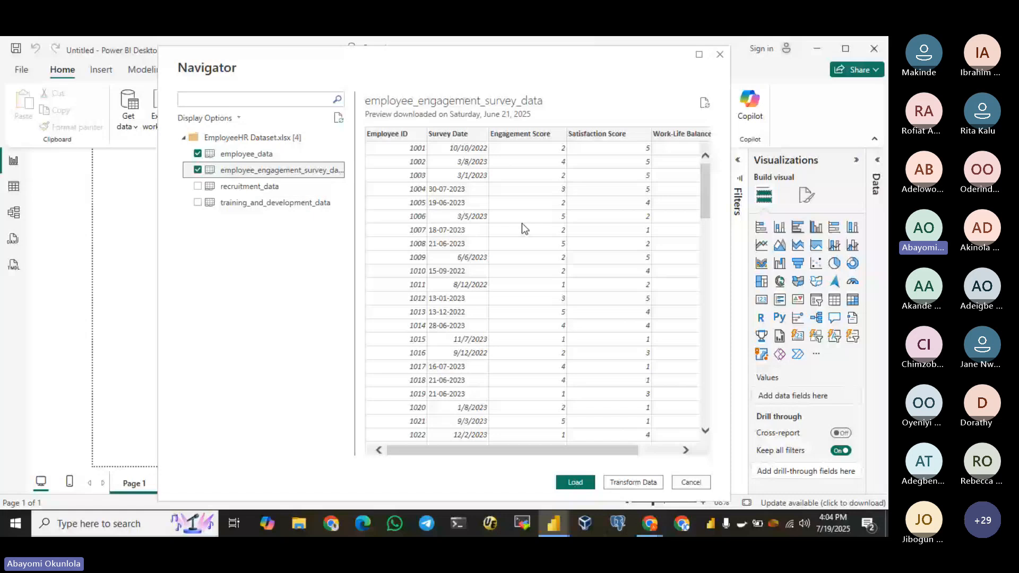
mouse_move(494, 451)
left_mouse_down()
mouse_move(532, 450)
mouse_move(491, 450)
left_mouse_up()
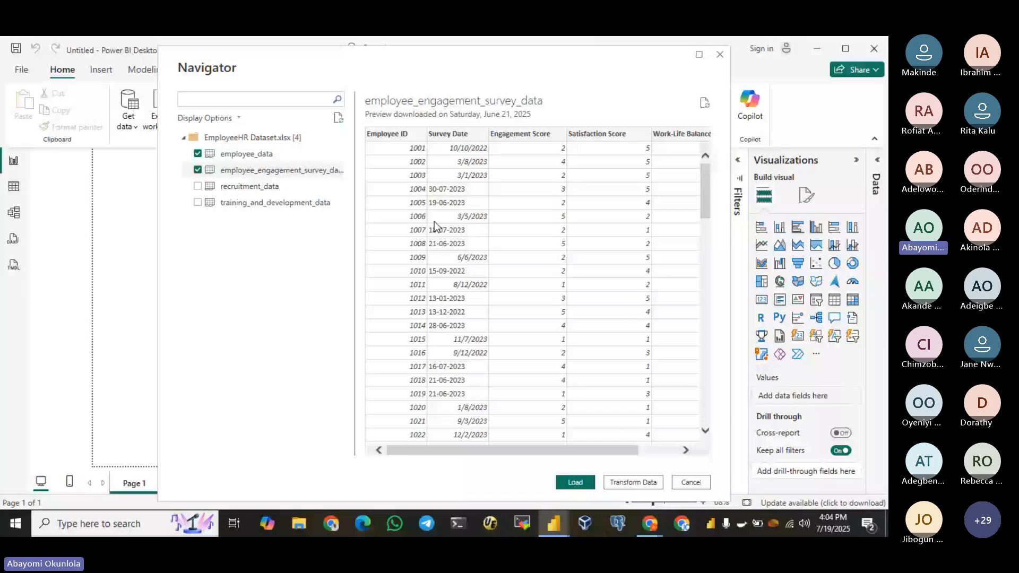
left_click(200, 187)
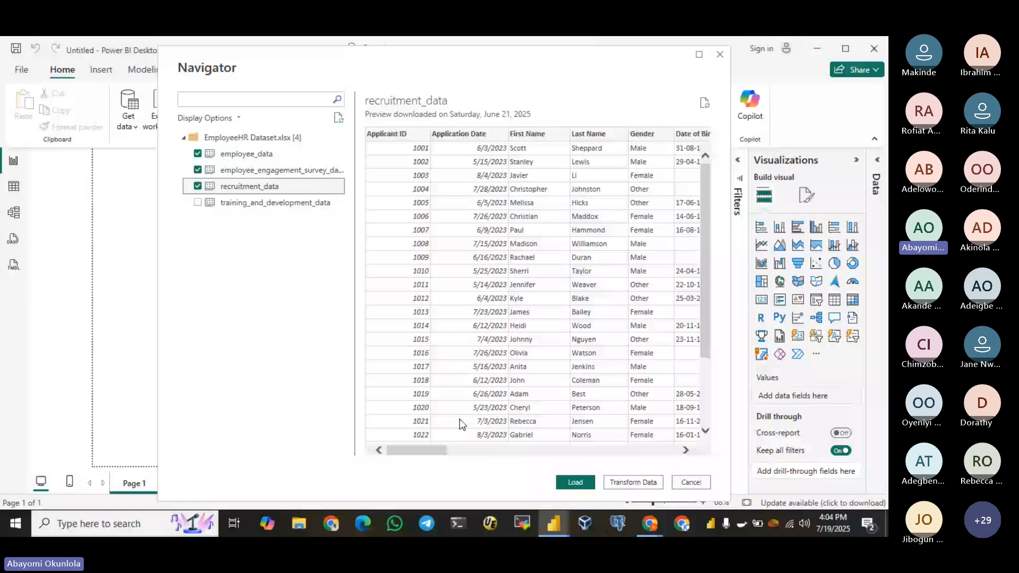
left_click_drag(435, 450, 484, 450)
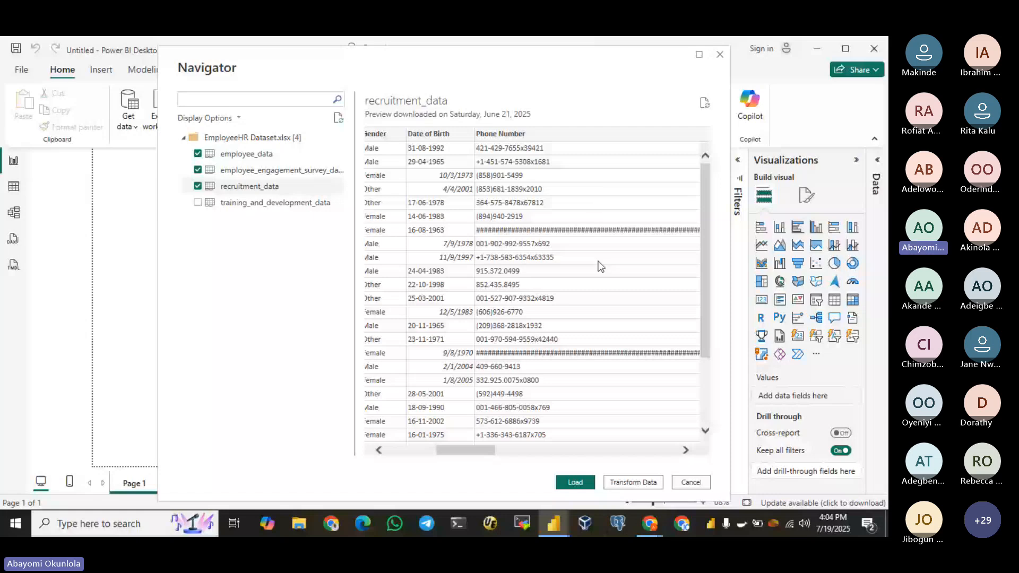
left_click(198, 202)
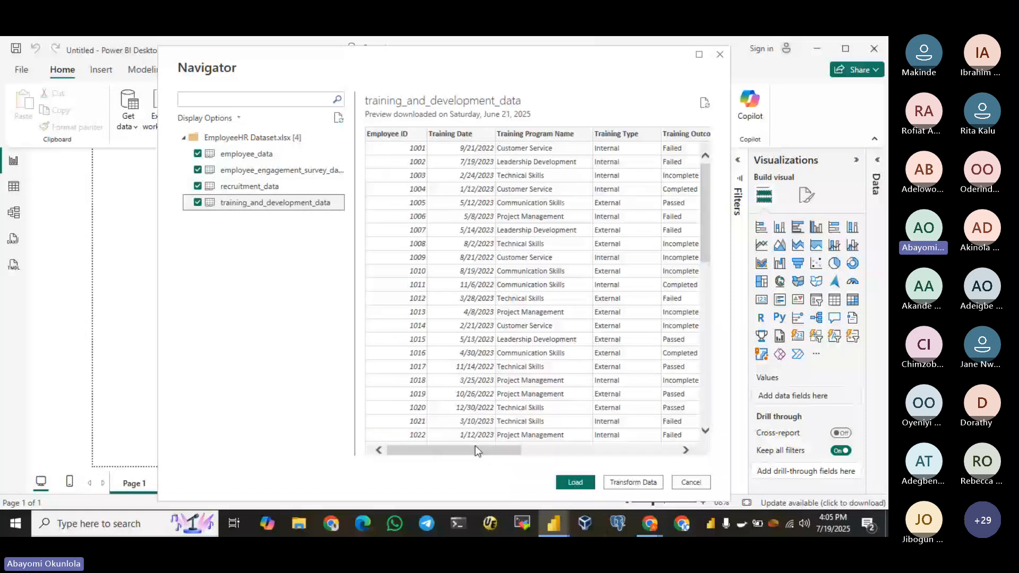
mouse_move(476, 449)
left_mouse_down()
mouse_move(575, 450)
mouse_move(476, 450)
left_mouse_up()
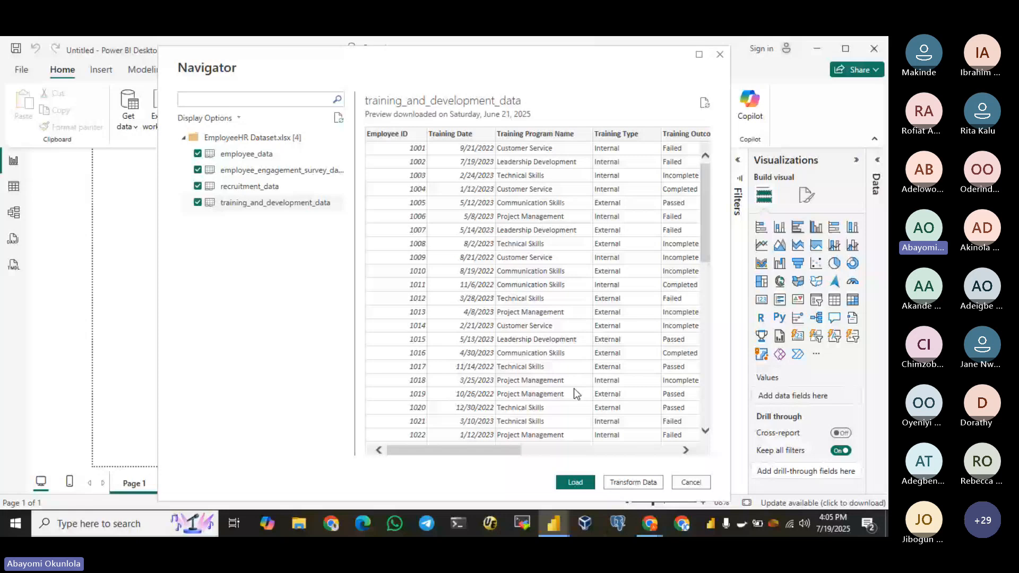
left_click(576, 480)
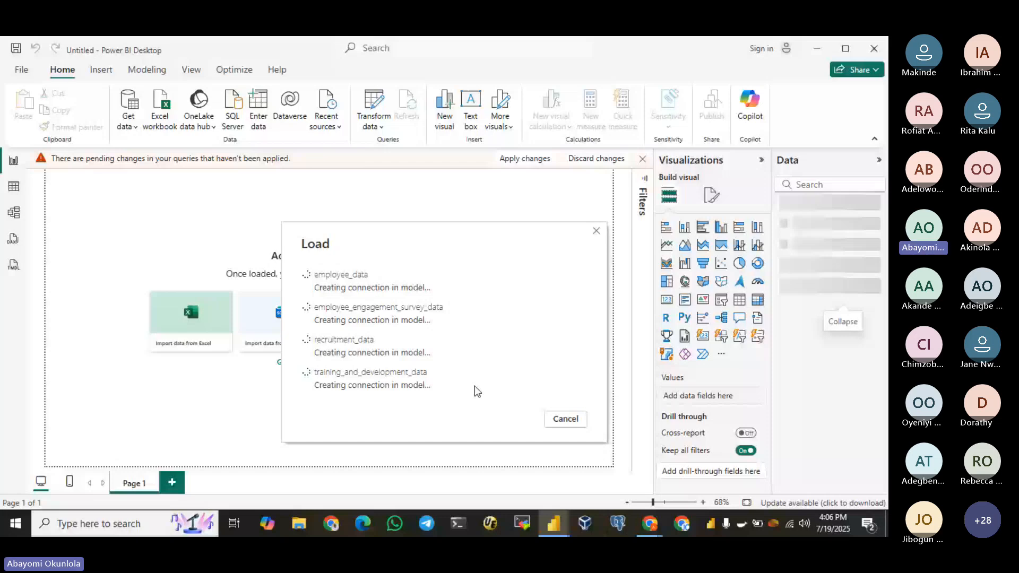
Step: Check the chat and participants list of the Teams meeting in the browser while the tables load, and return to Power BI Desktop
key("alt+Tab")
left_click(467, 153)
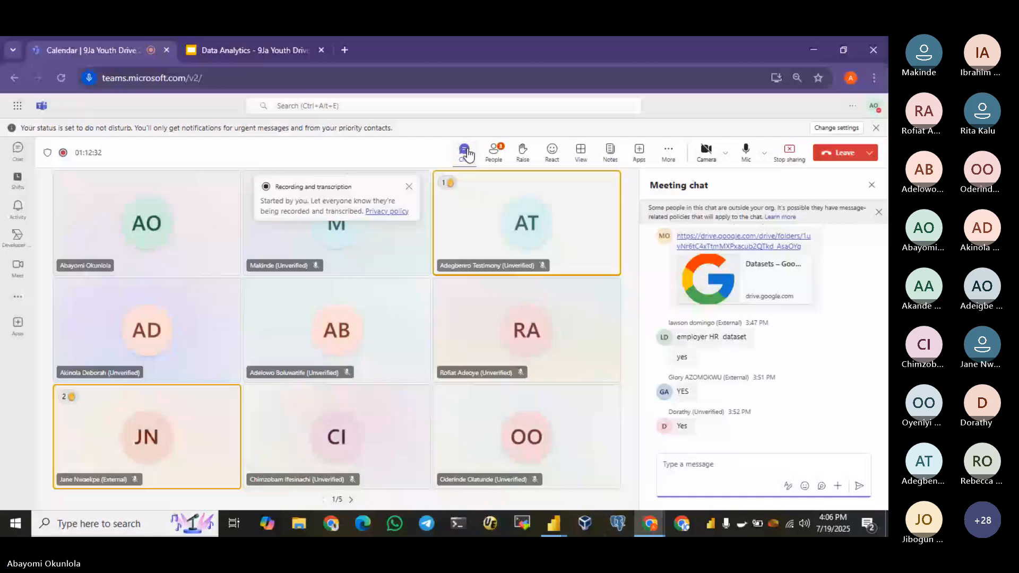
left_click(492, 160)
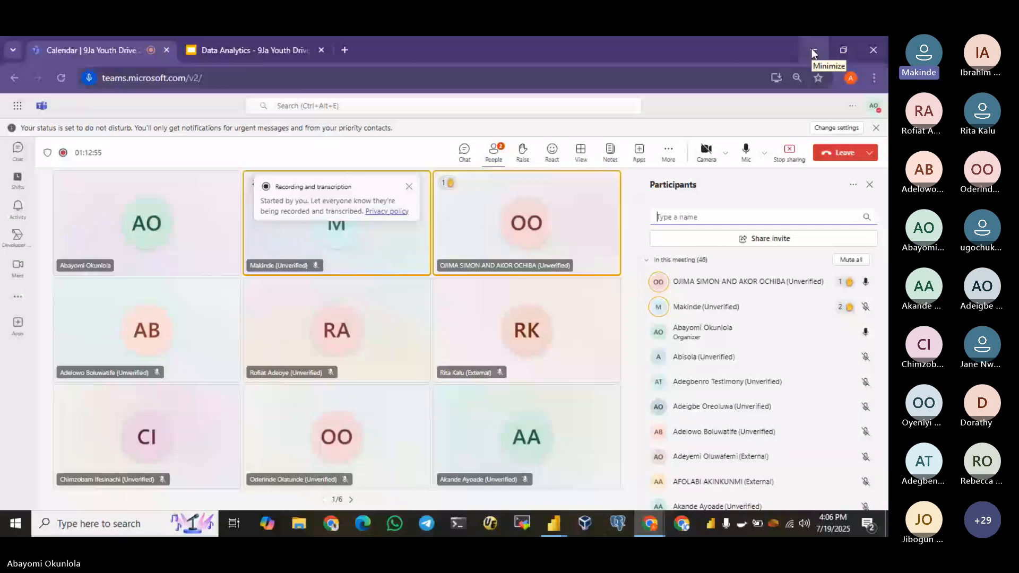
left_click(811, 49)
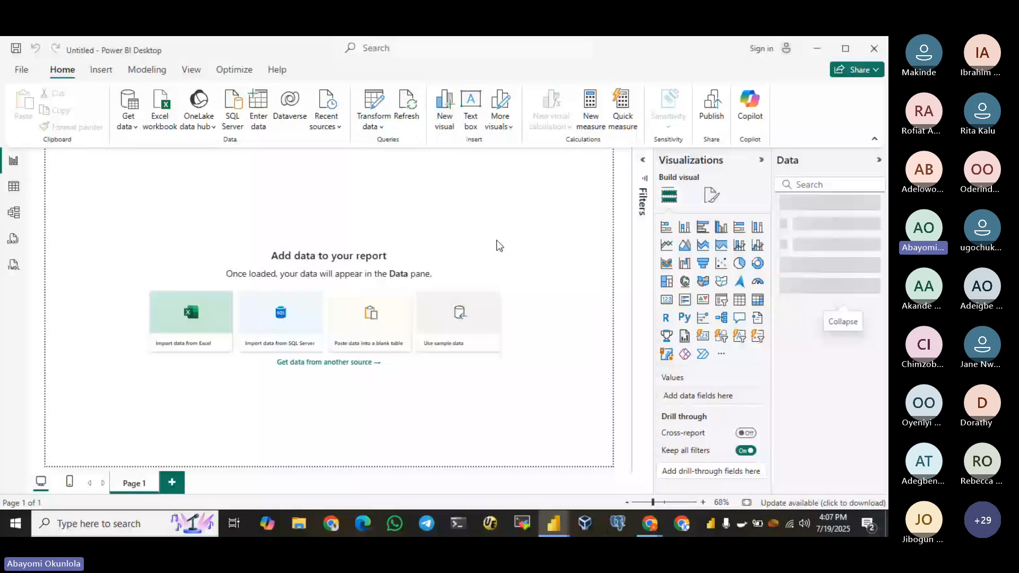
mouse_move(654, 525)
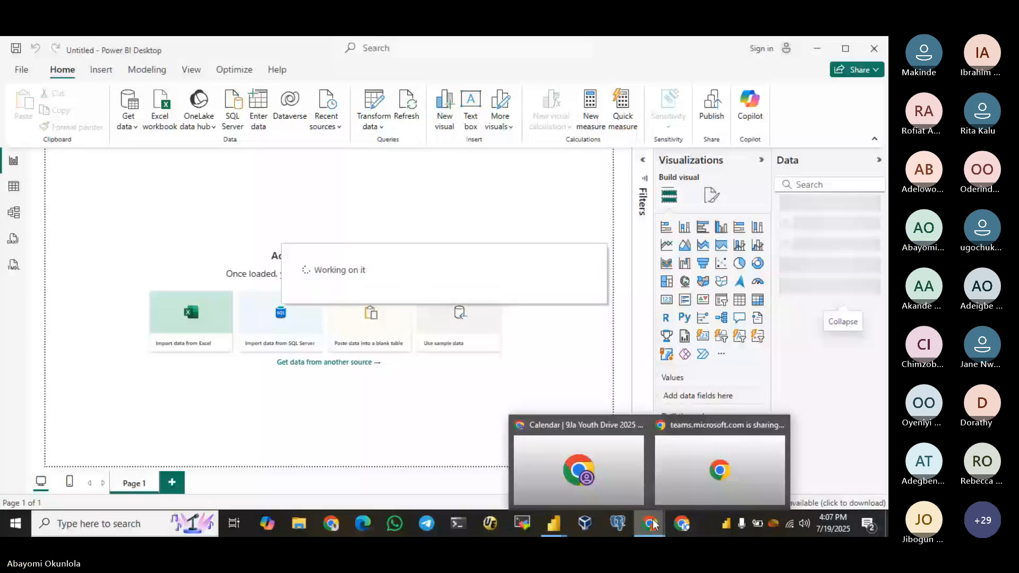
left_click(579, 467)
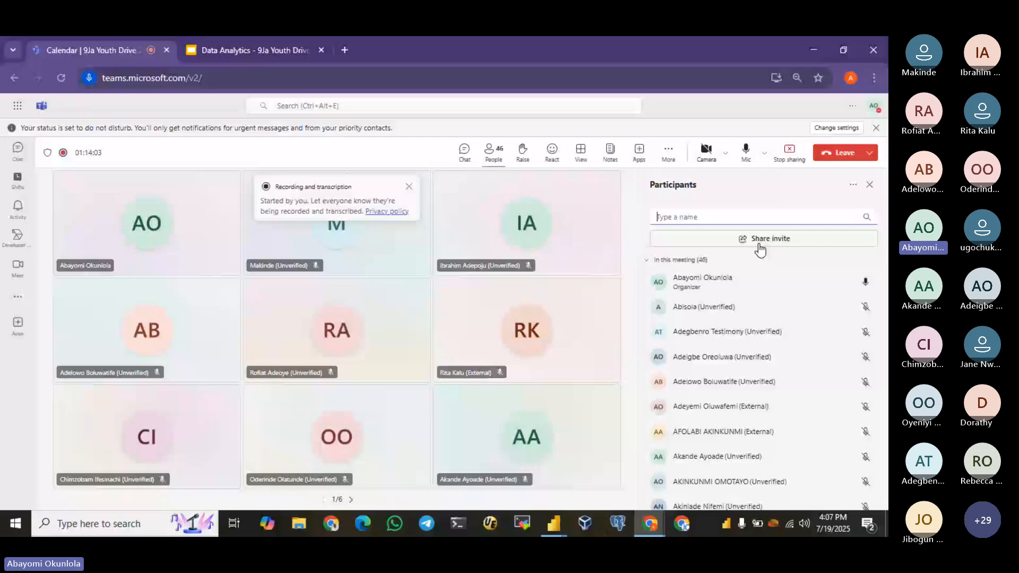
key("alt+Tab")
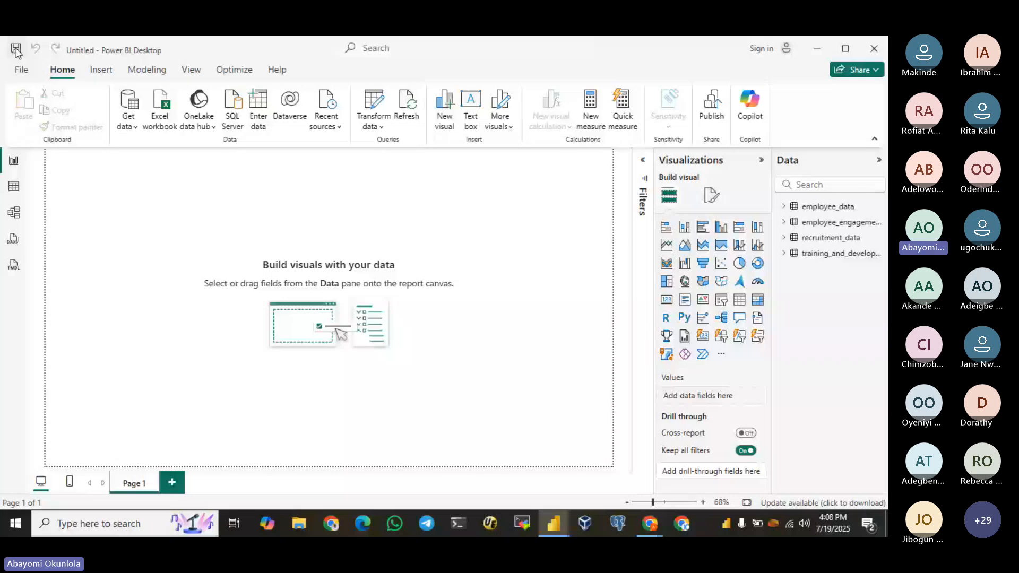
Step: Save the report as DA_Class_Jul_19_2025 in the EmployeeHR Dataset folder
left_click(16, 50)
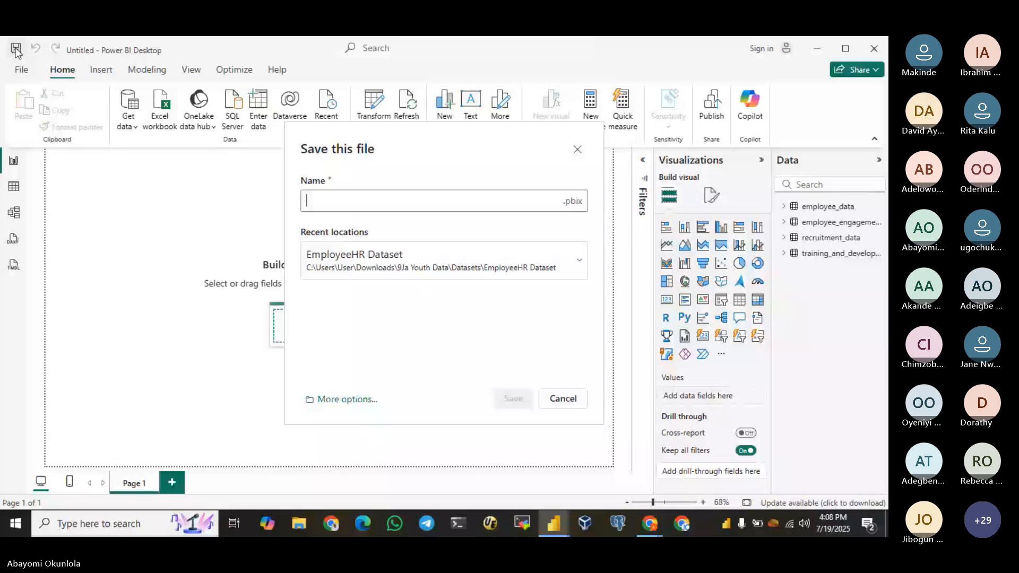
type("DA Class2")
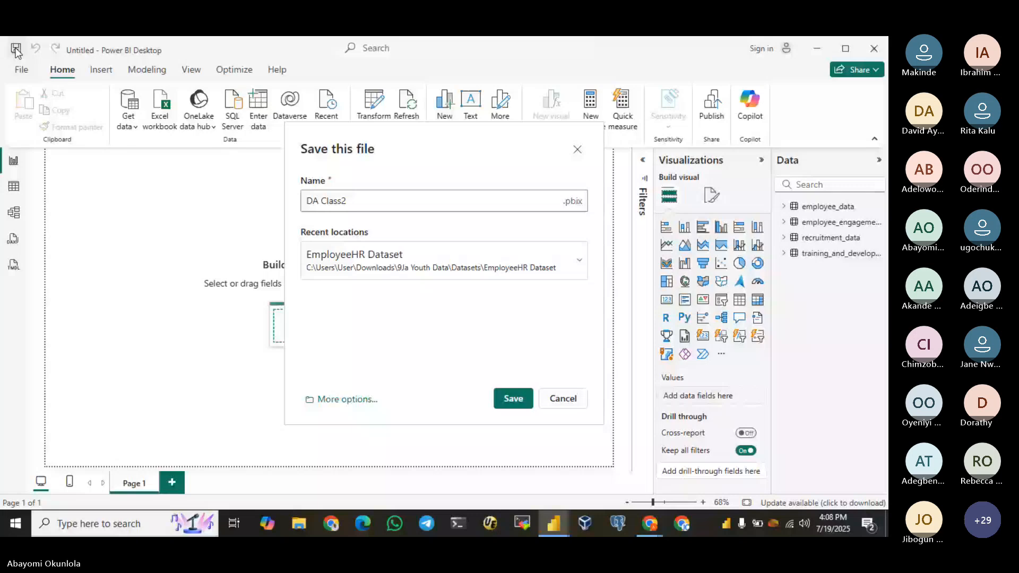
key("BackSpace")
key("BackSpace")
type("_Class_Jul_19_2025")
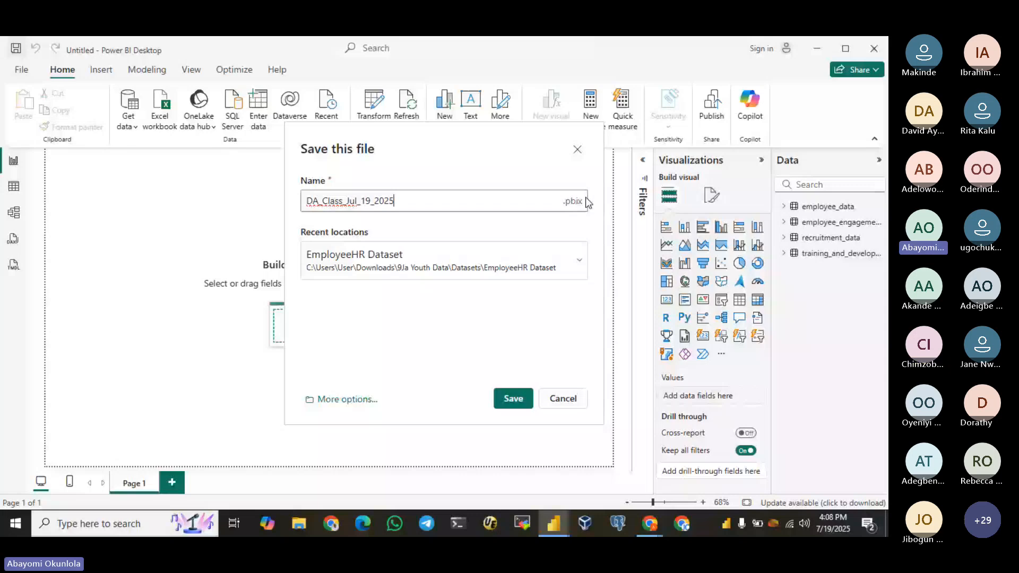
left_click(513, 397)
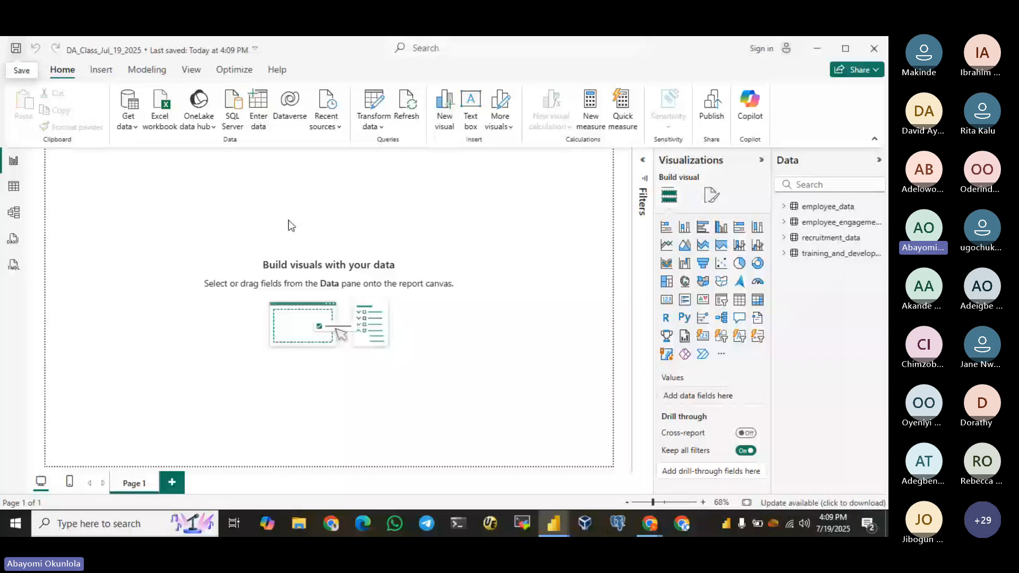
Step: Examine the loaded employee_data table in Table view across its full width, through to the Current Employee Rating column
left_click(14, 192)
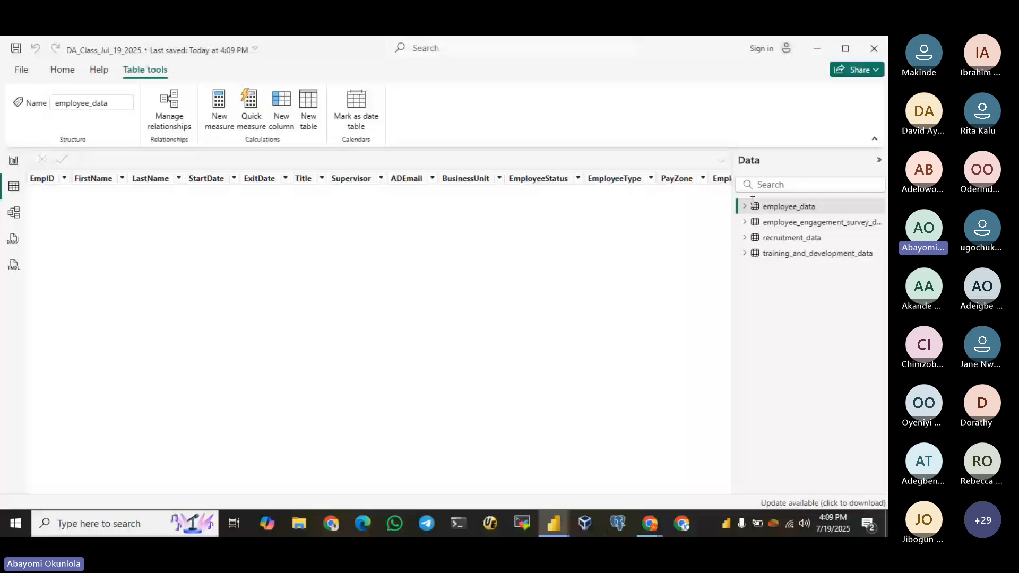
left_click(785, 209)
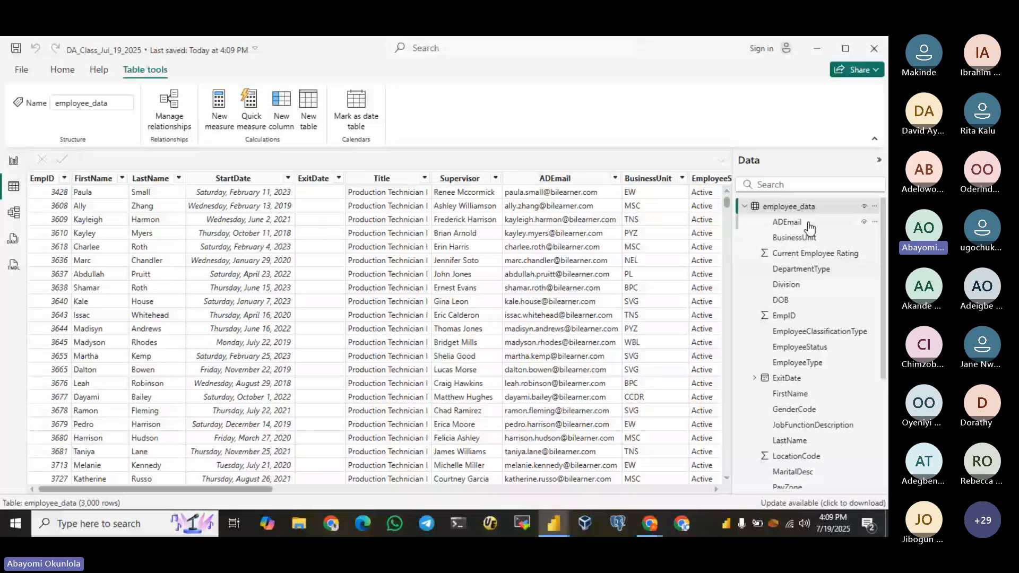
left_click(789, 207)
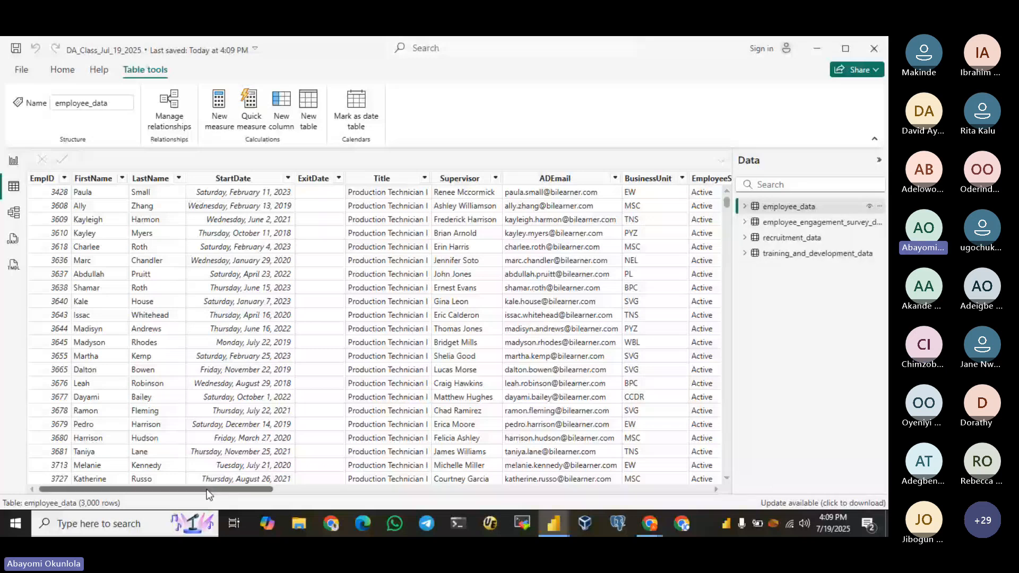
left_click_drag(205, 489, 501, 473)
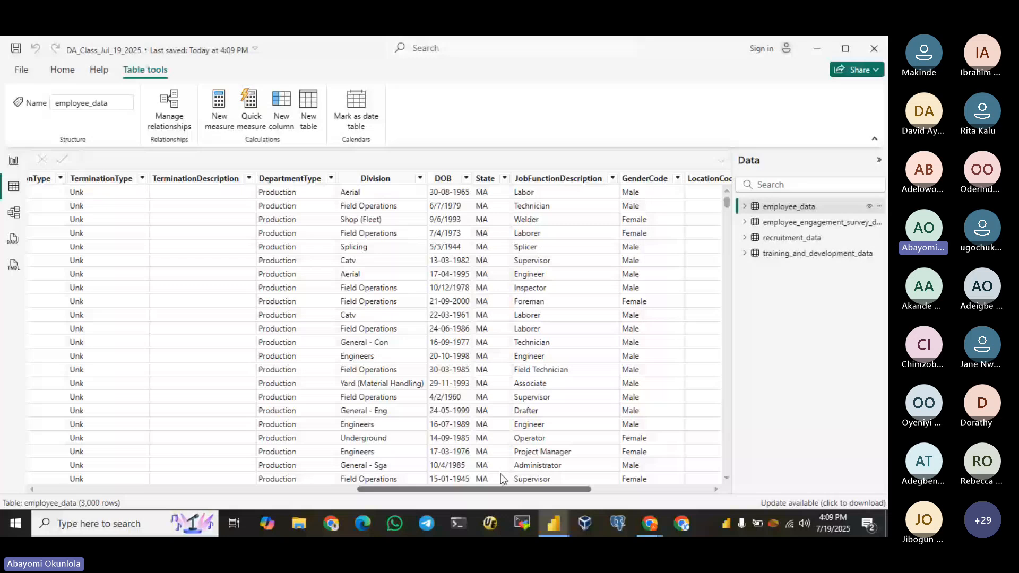
left_click_drag(501, 473, 501, 473)
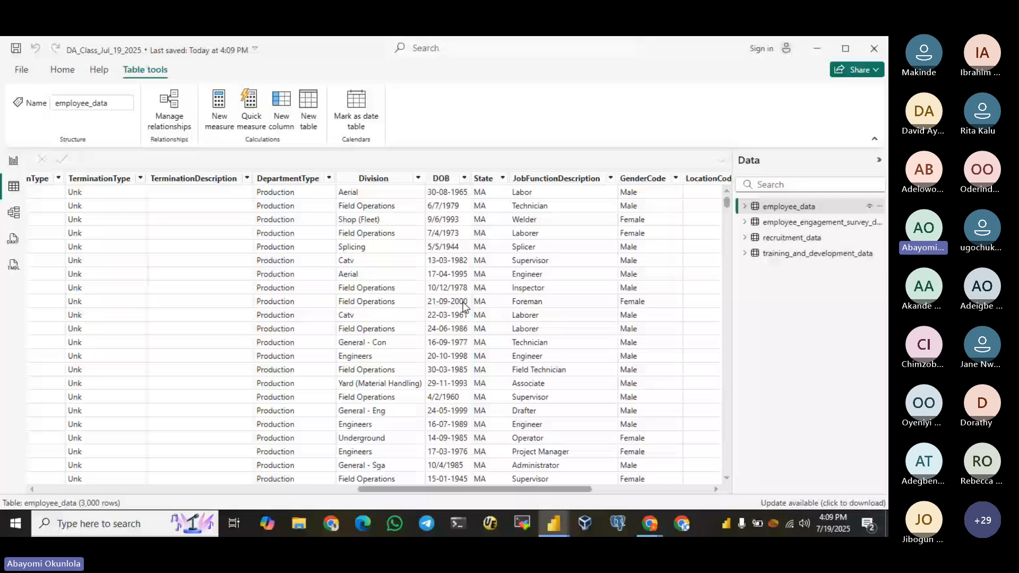
scroll(463, 305, "right", 5)
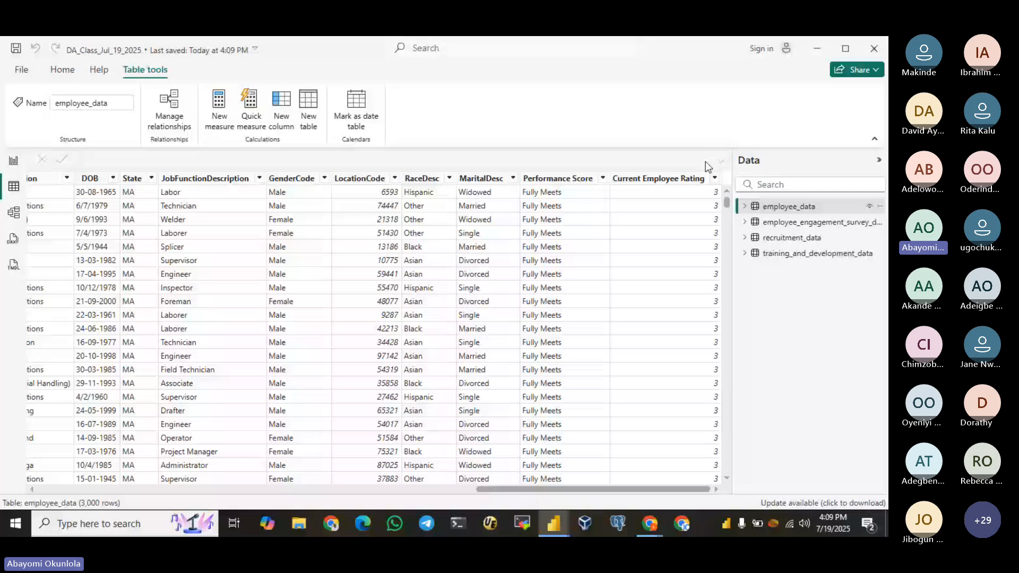
Step: Examine the columns of the engagement survey, recruitment, and training and development tables, and return to Report view
left_click(812, 222)
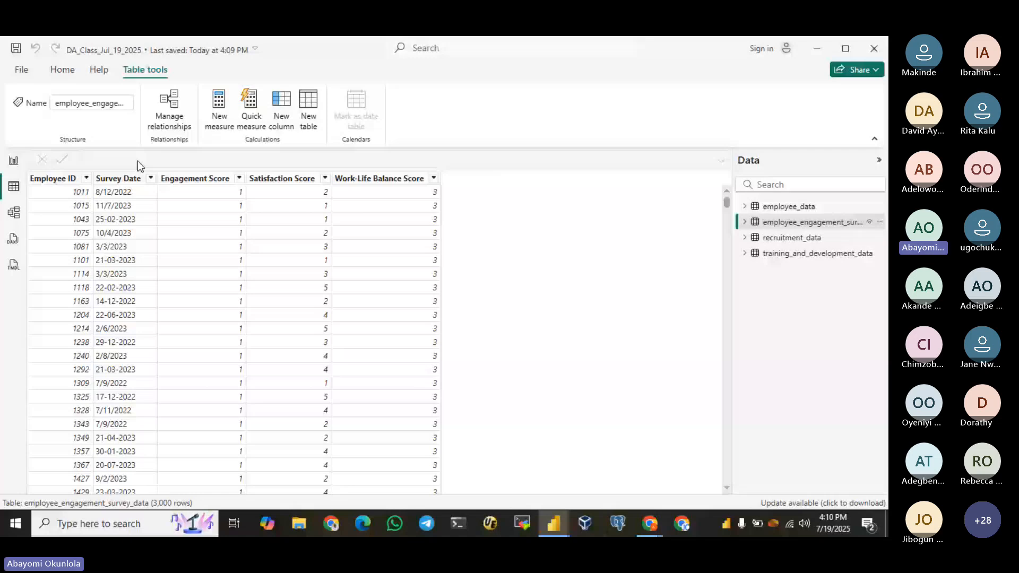
left_click(791, 238)
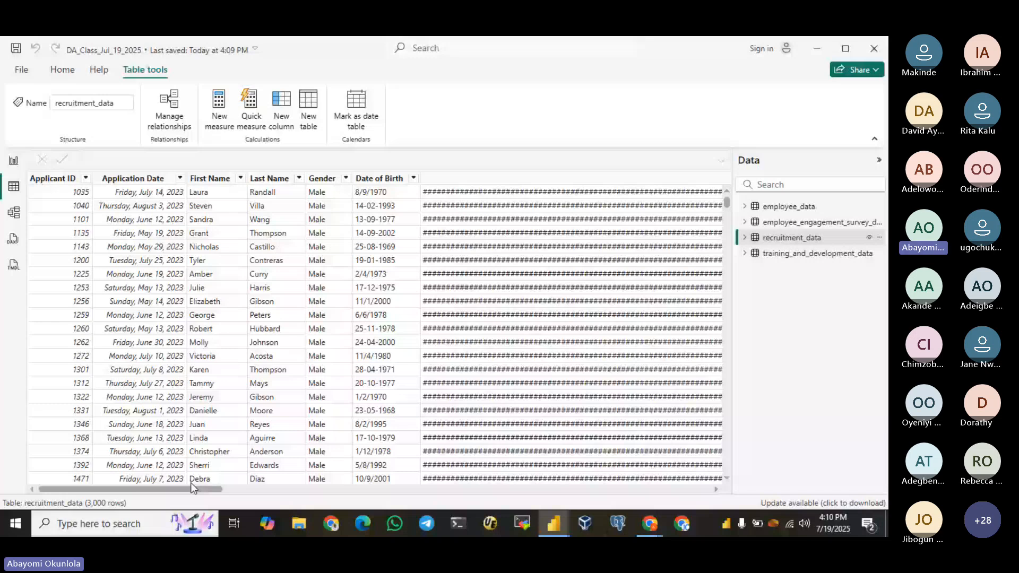
left_click_drag(191, 484, 652, 481)
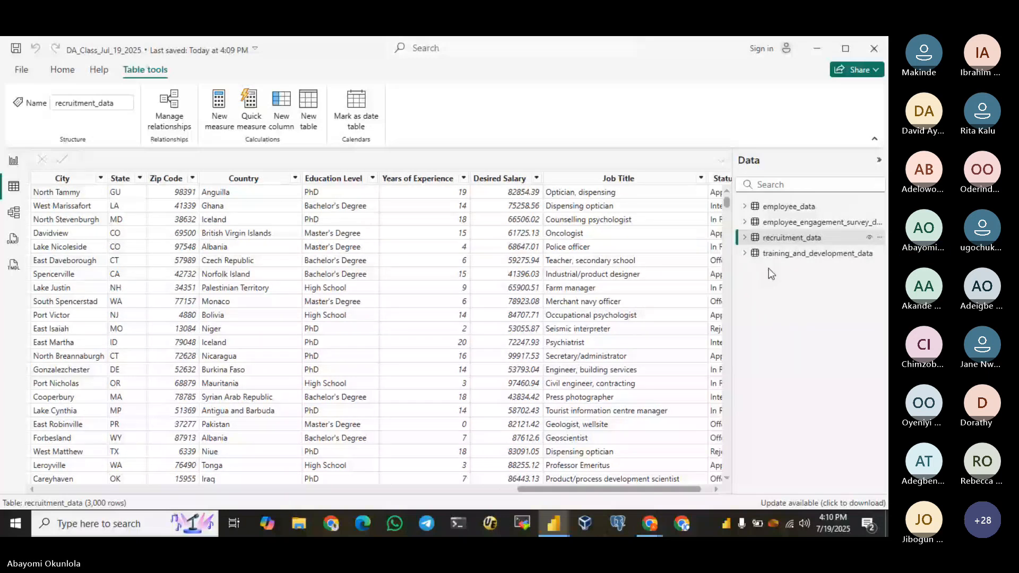
left_click(796, 253)
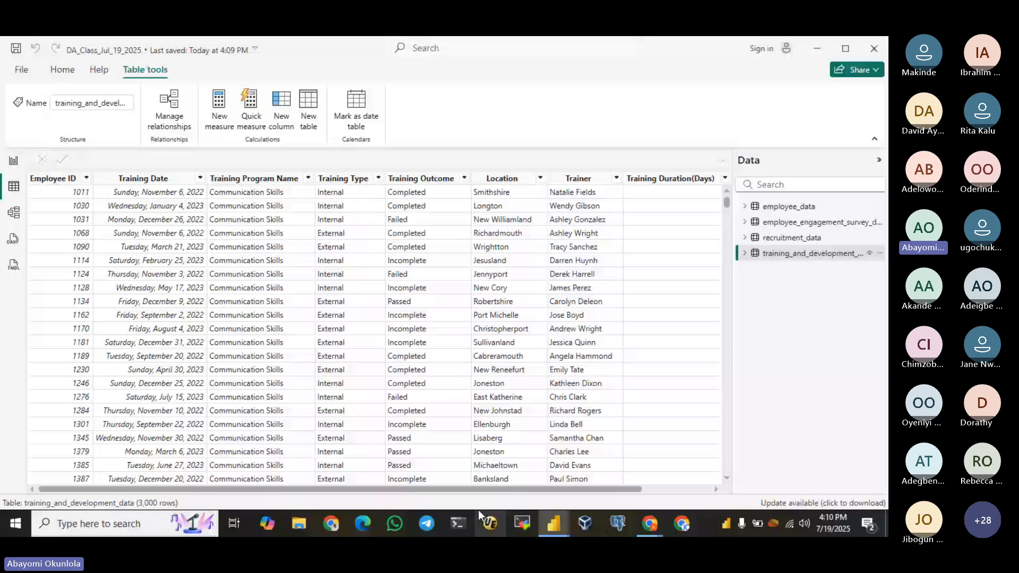
left_click_drag(486, 489, 656, 472)
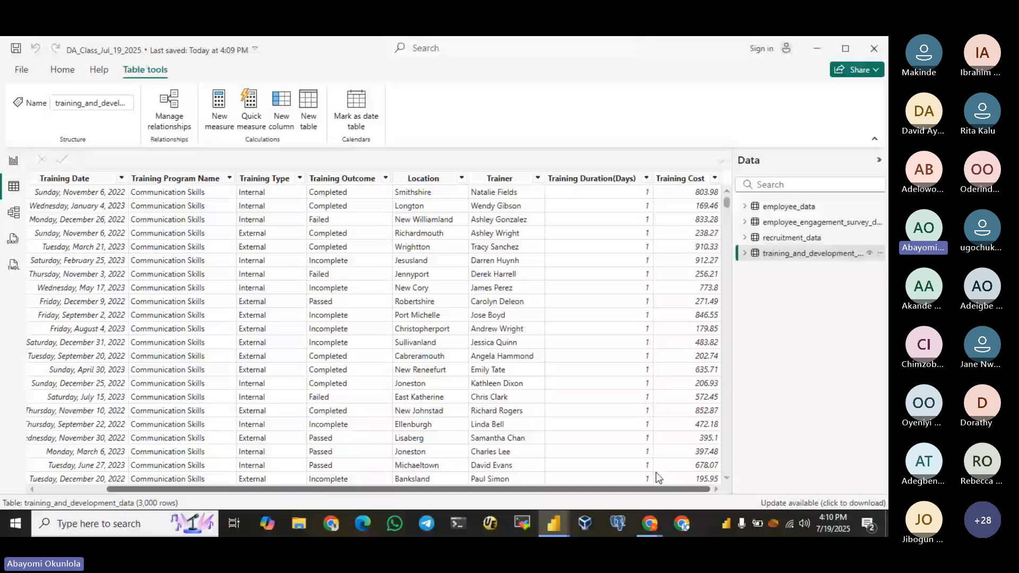
left_click_drag(656, 472, 12, 163)
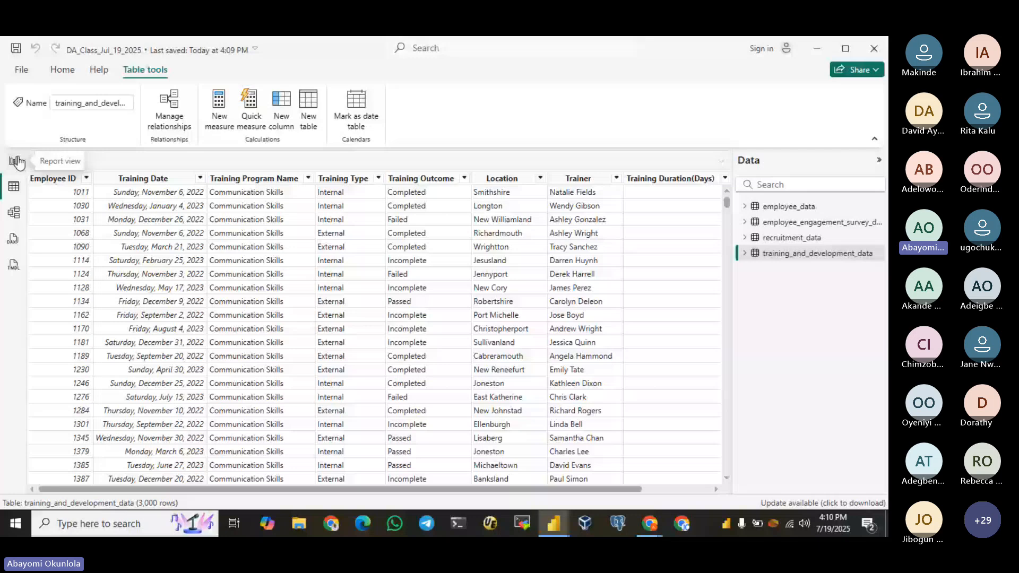
left_click(15, 161)
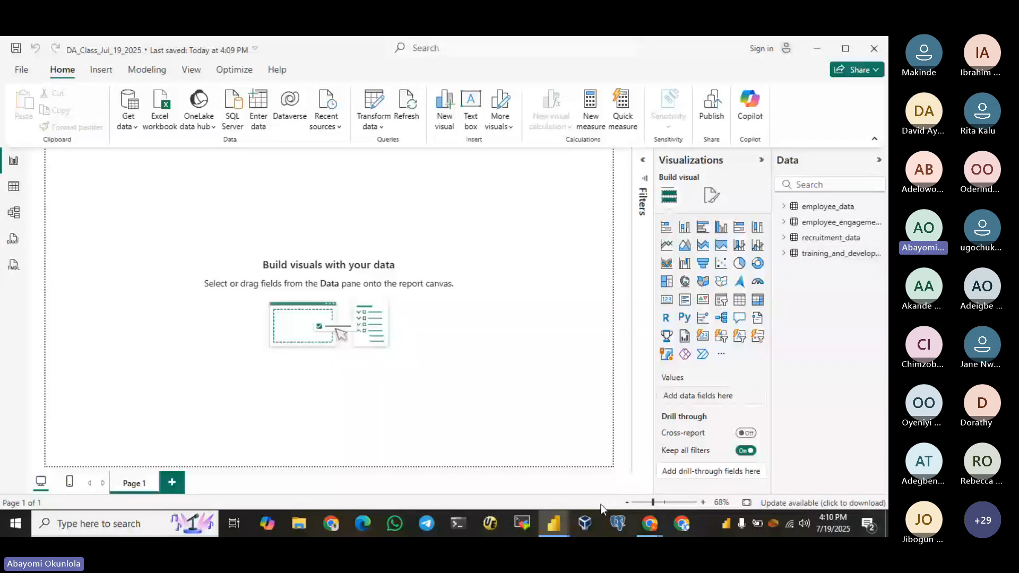
Step: Open the imported tables in the Power Query Editor and unmute the microphone in the Teams meeting in the browser
left_click(650, 524)
left_click(230, 49)
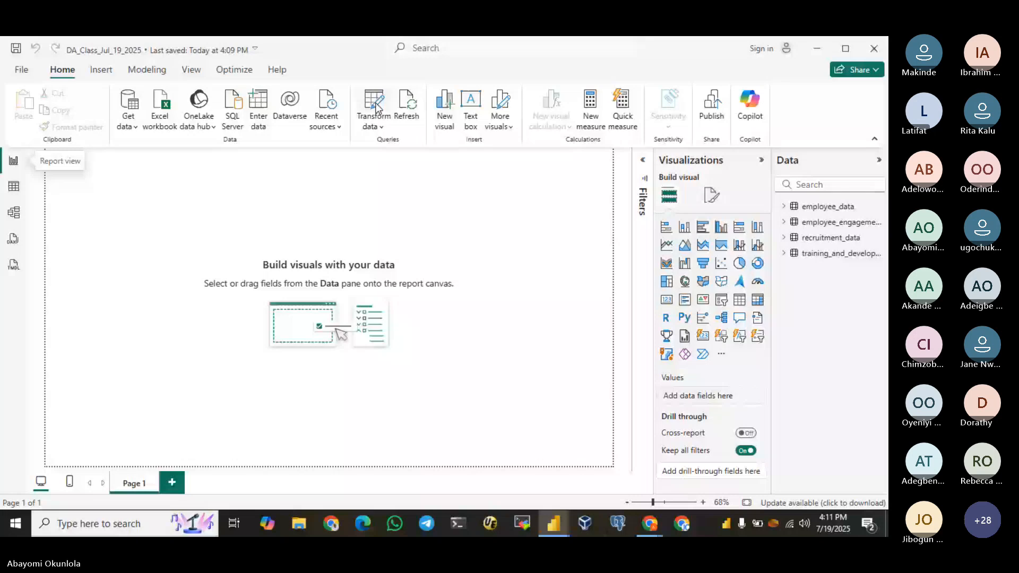
key("alt+Tab")
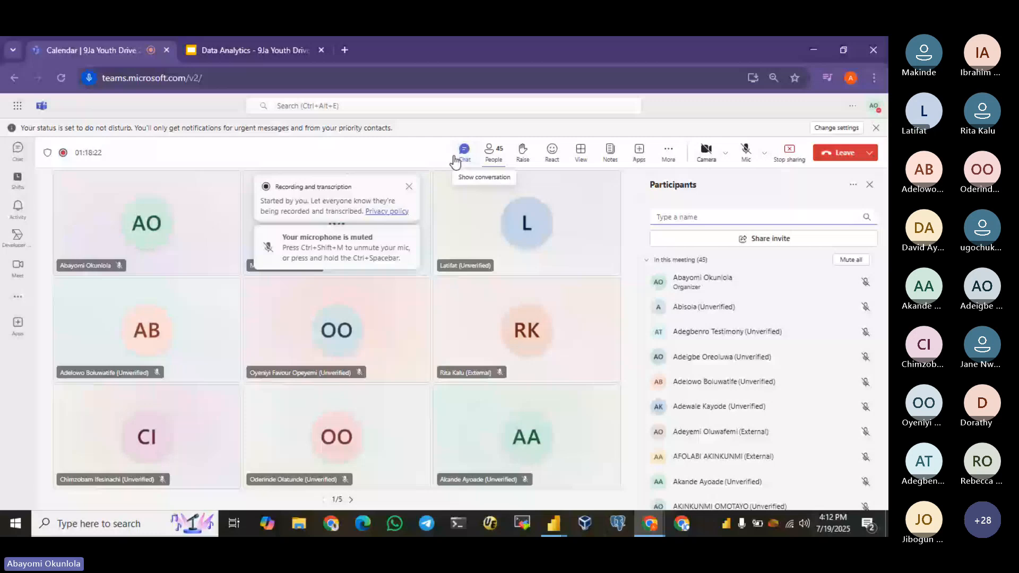
left_click(746, 152)
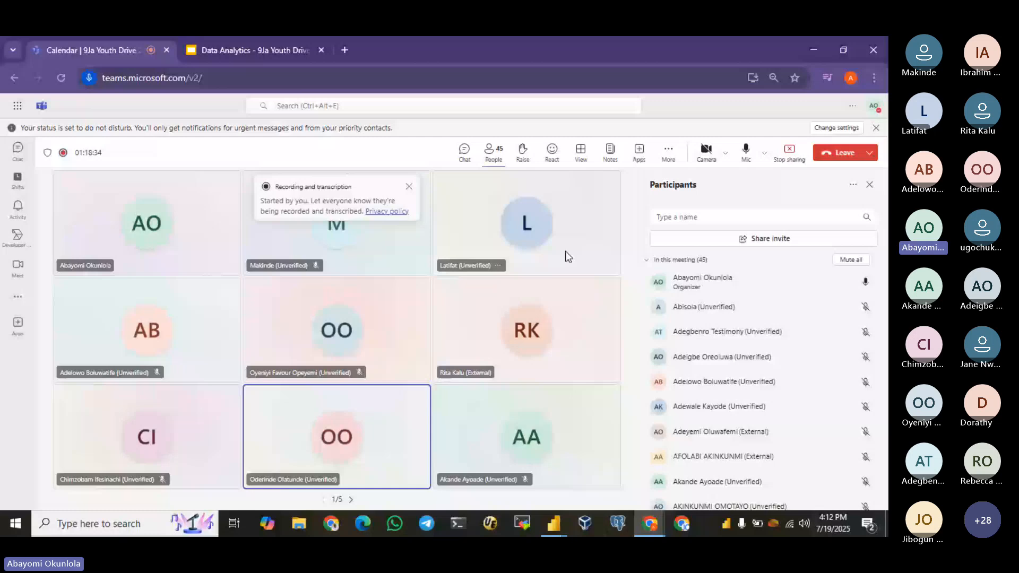
left_click(815, 49)
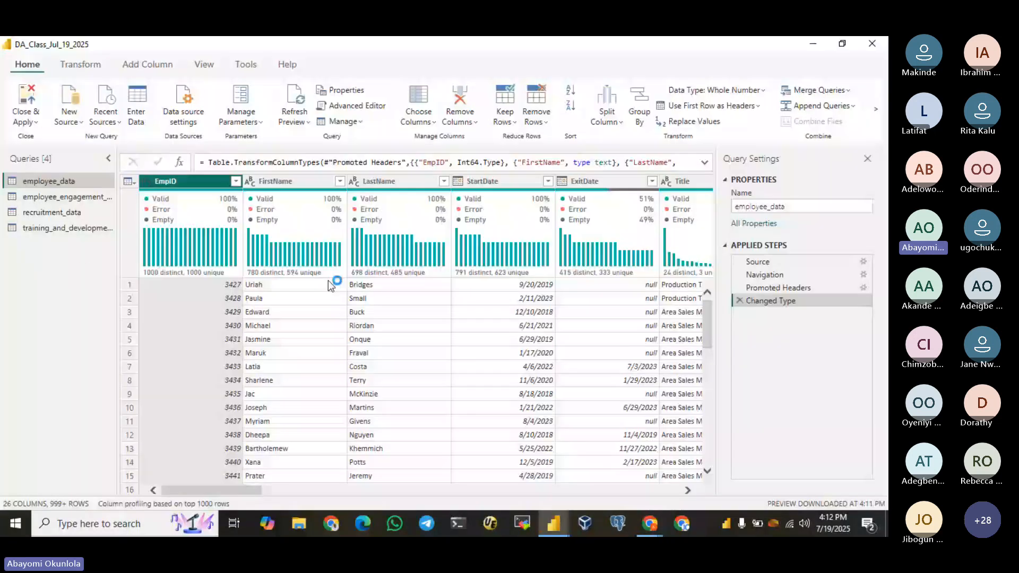
Step: Restart the screen share in the Teams meeting, and open the Power Query Interface slide with the sharing bar hidden
left_click(651, 525)
left_click(706, 472)
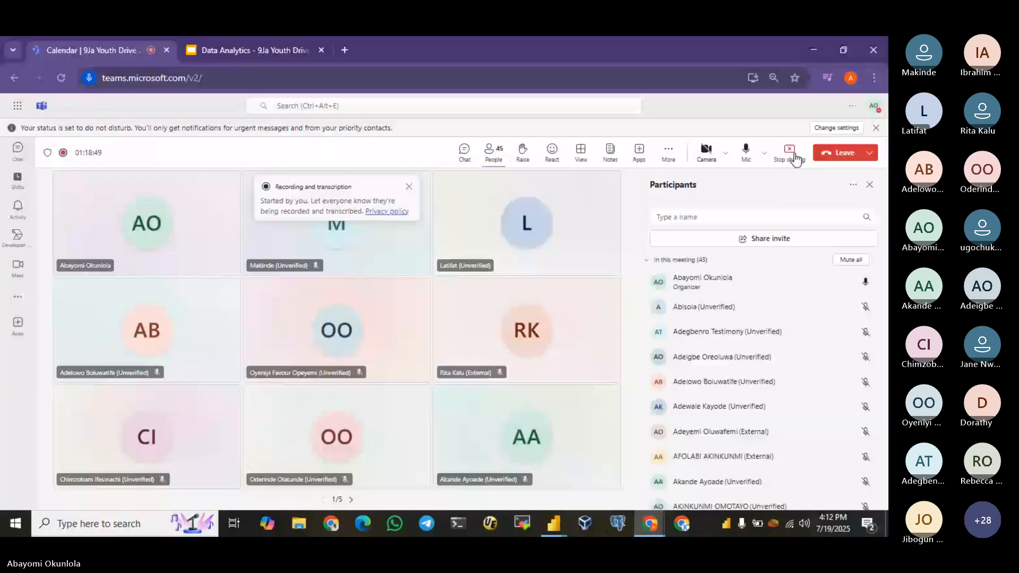
left_click(787, 153)
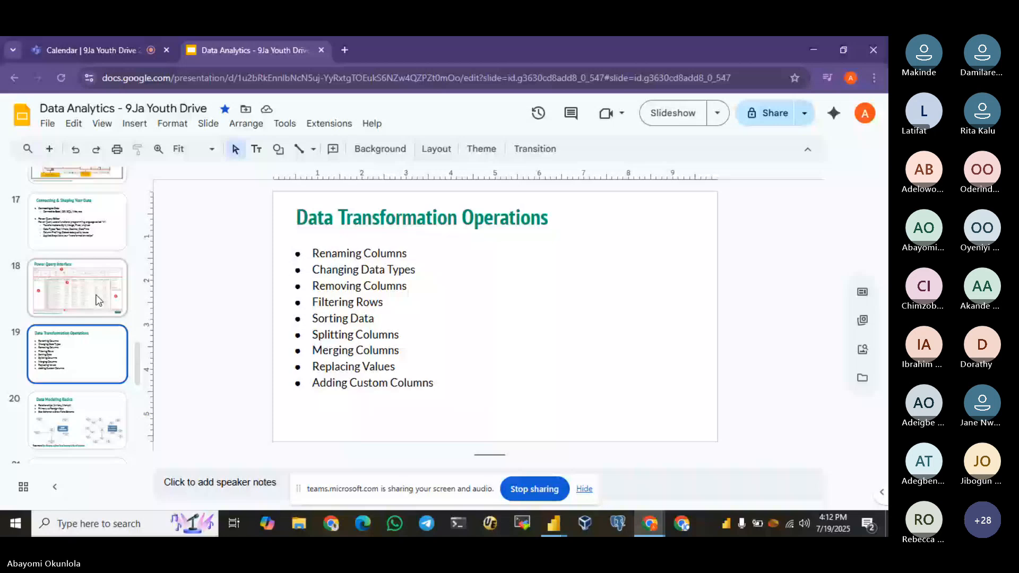
left_click(99, 300)
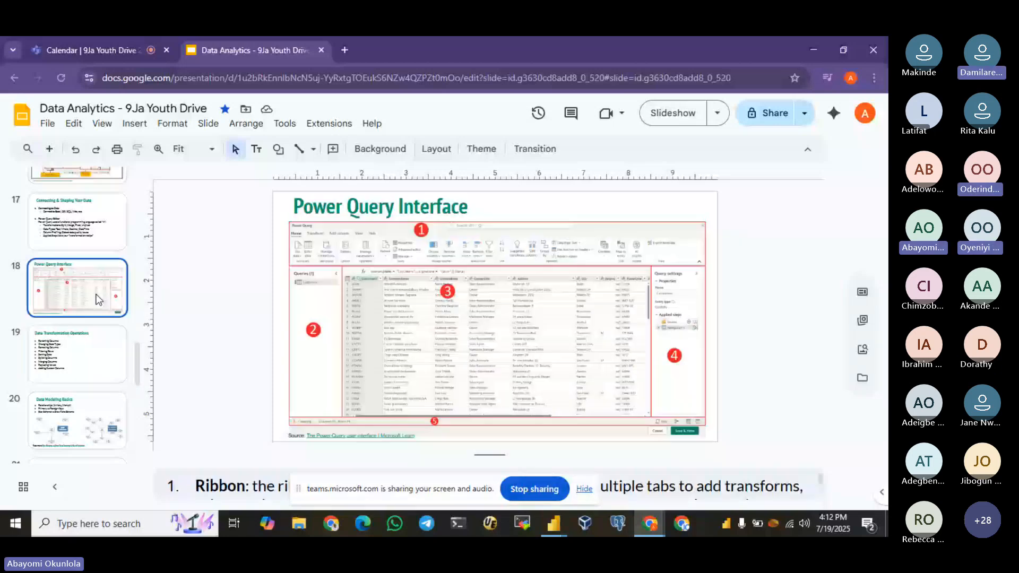
left_click(584, 489)
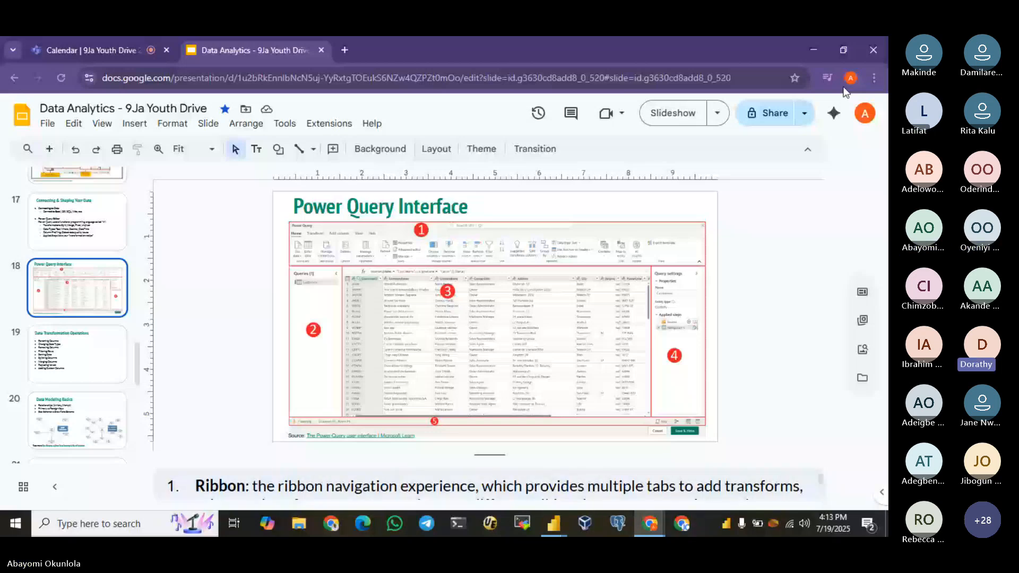
Step: Compare the Power Query Editor with the Power Query Interface slide and review the data source settings of the current file
left_click(814, 49)
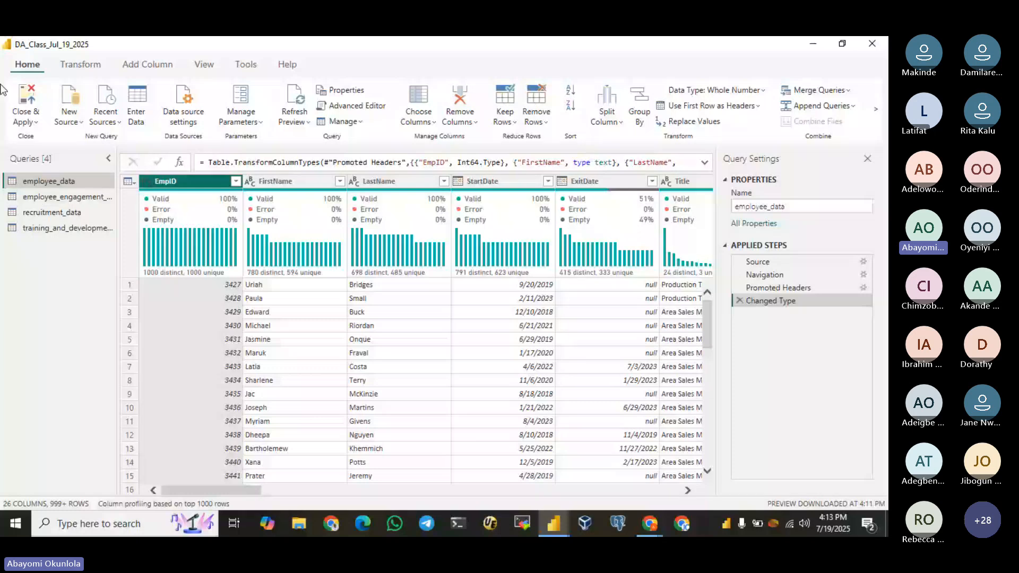
left_click(649, 524)
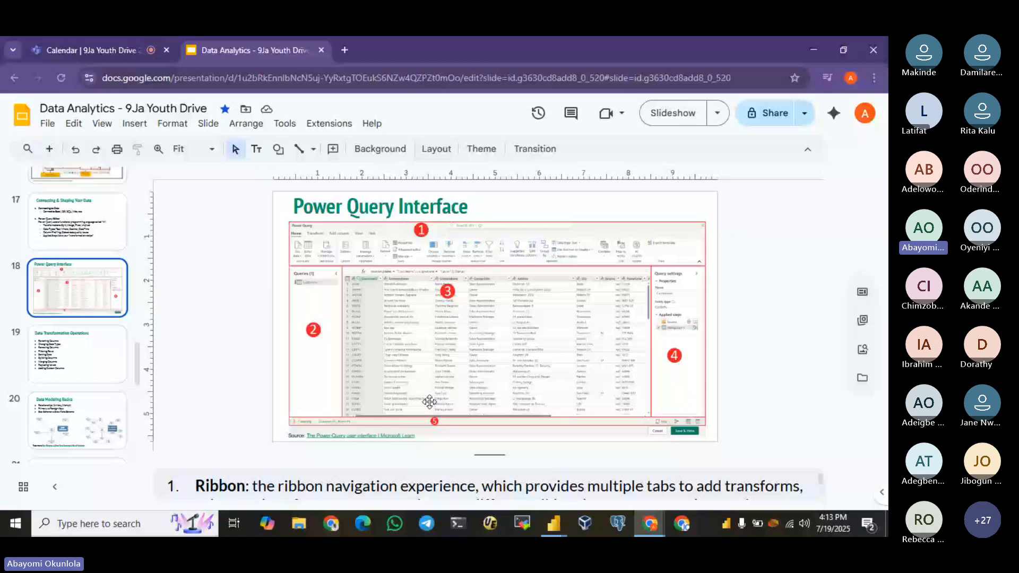
key("alt+Tab")
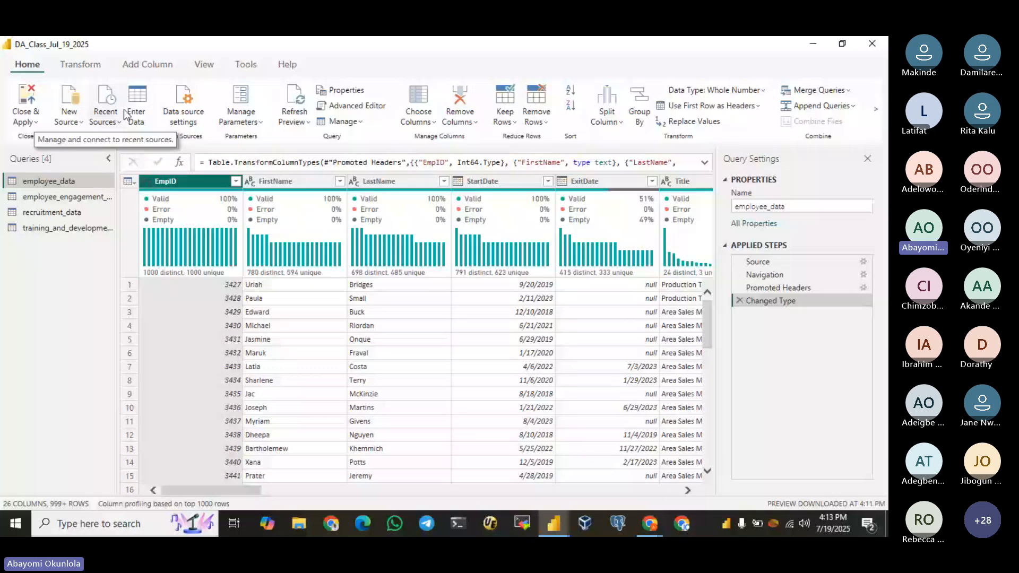
left_click(186, 106)
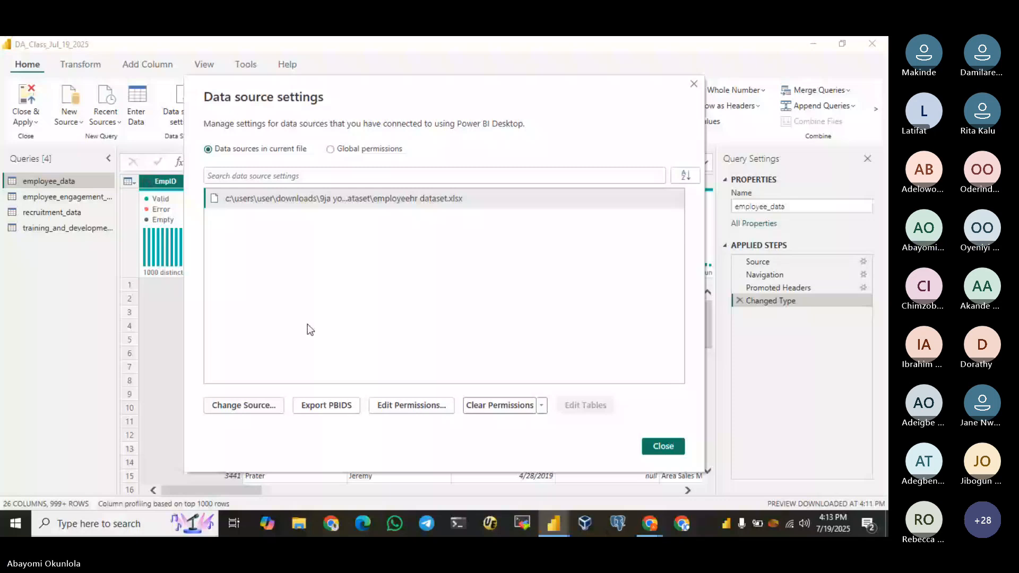
left_click(693, 84)
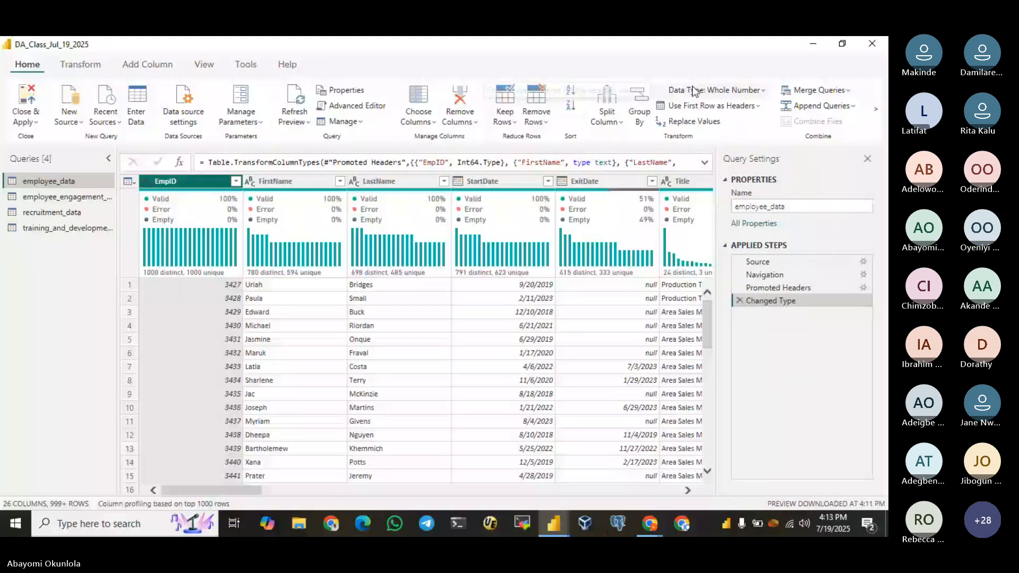
Step: Dismiss the recording and transcription notice in the Teams meeting in the browser, and return to the Power Query Editor
left_click(649, 523)
left_click(611, 453)
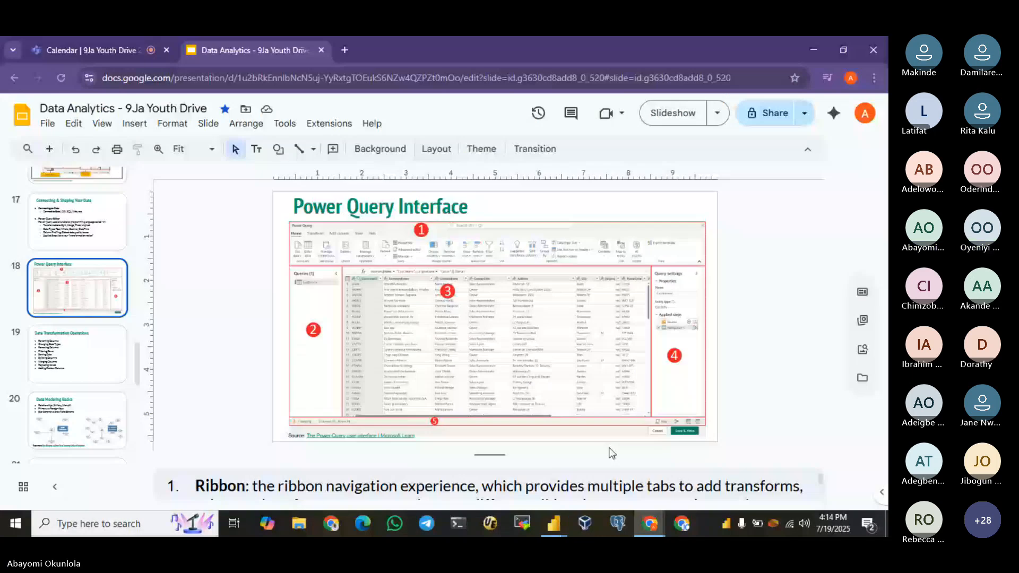
left_click(94, 50)
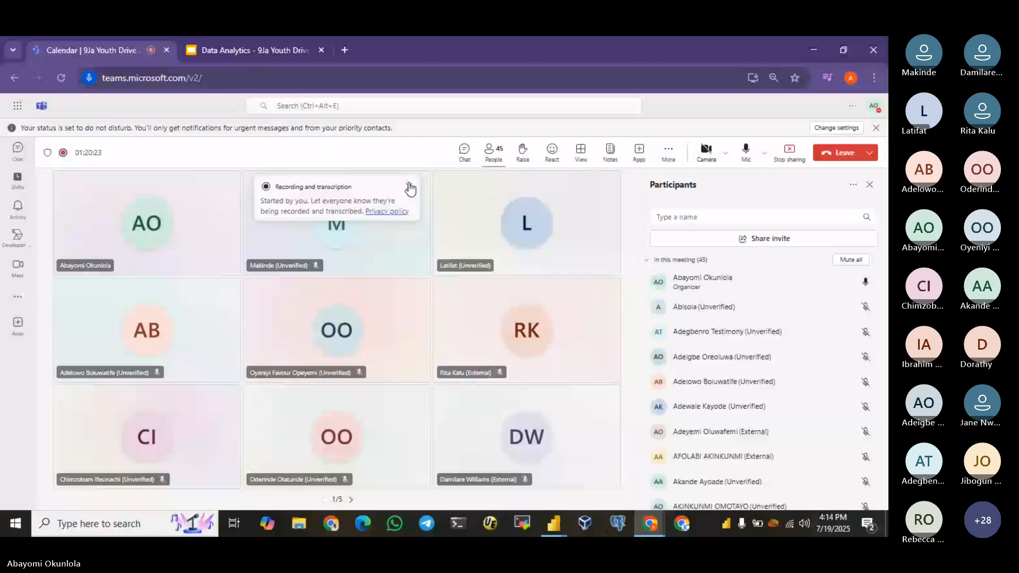
left_click(409, 187)
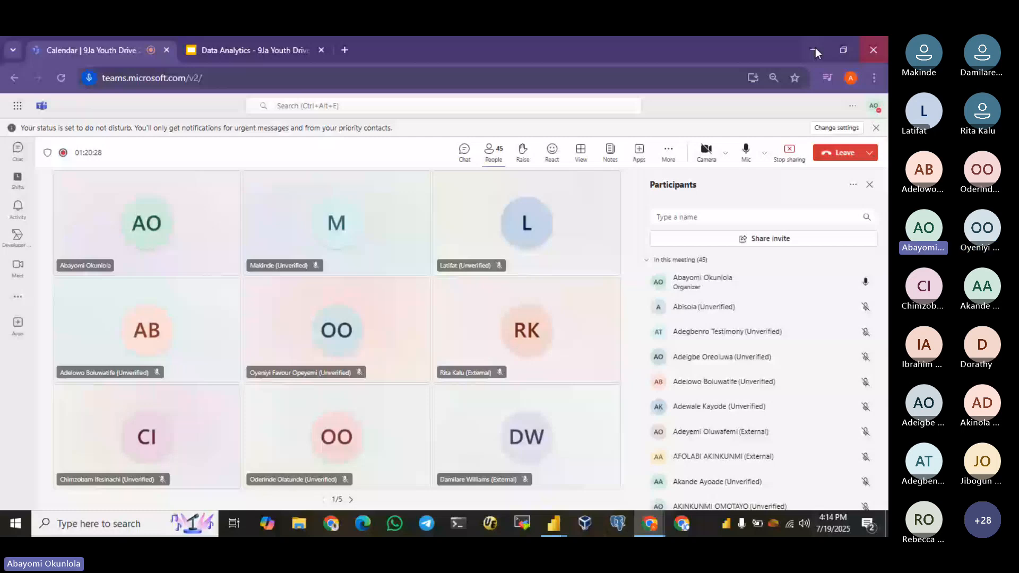
left_click(814, 49)
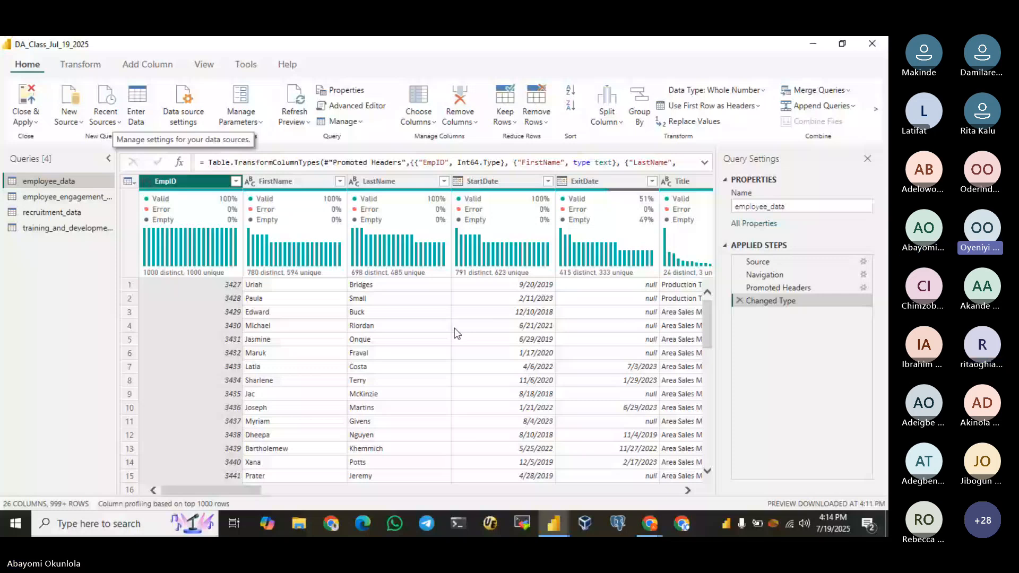
key("alt+Tab")
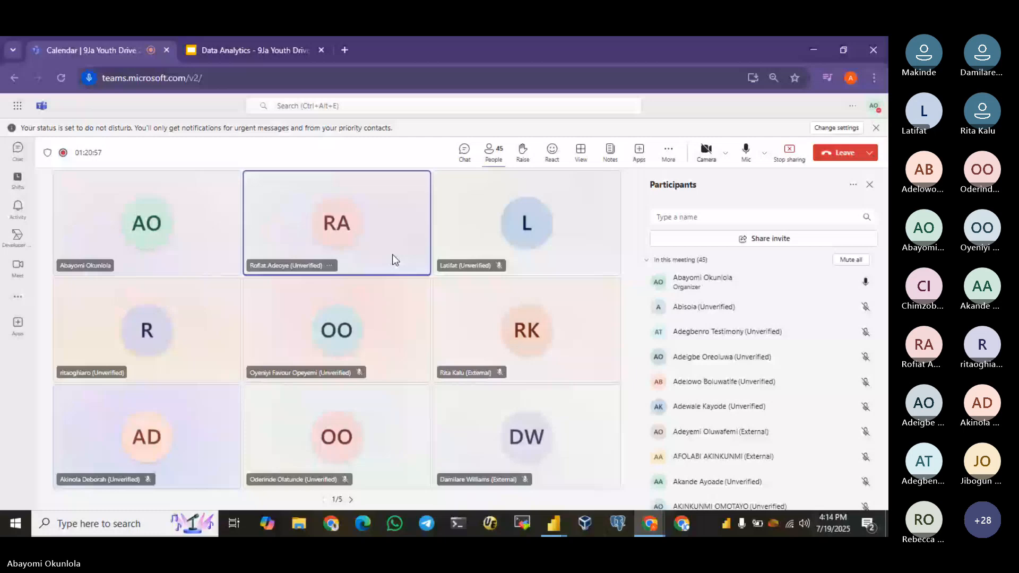
key("alt+Tab")
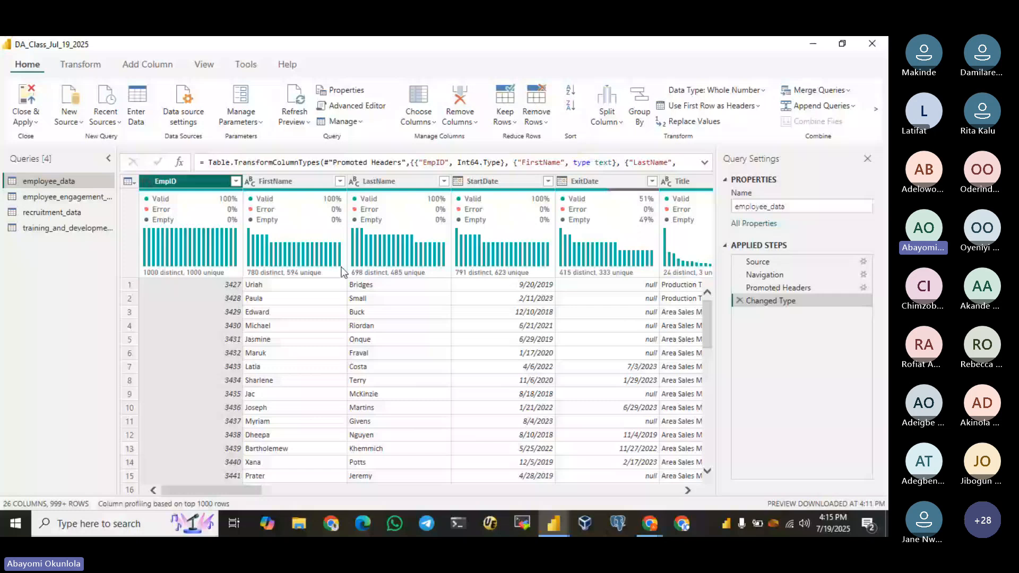
Step: Select the adjacent columns EmpID through LastName in employee_data, and replace that with a non-adjacent selection of StartDate, EmpID and Title
mouse_move(341, 268)
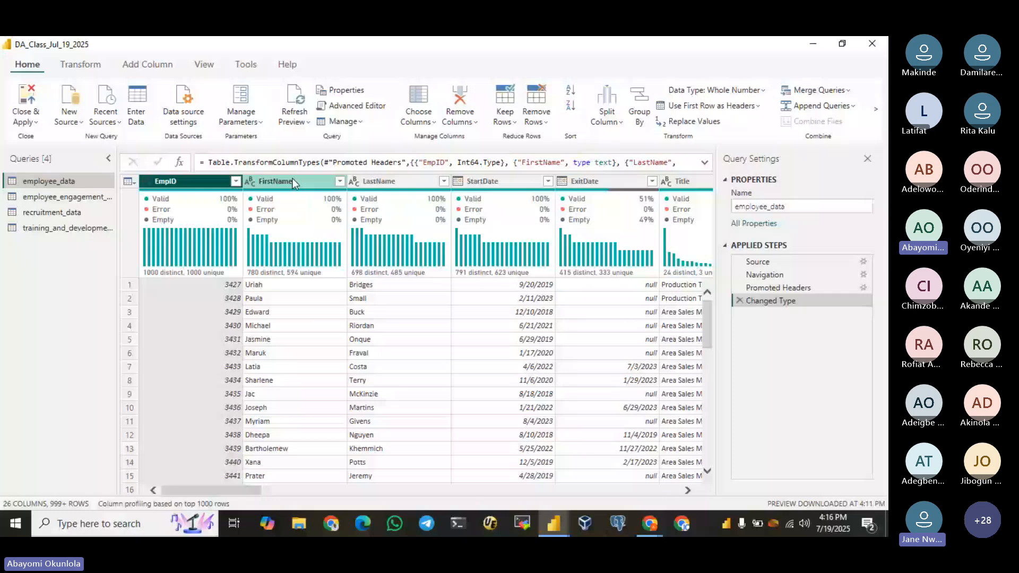
left_click(406, 181, "shift")
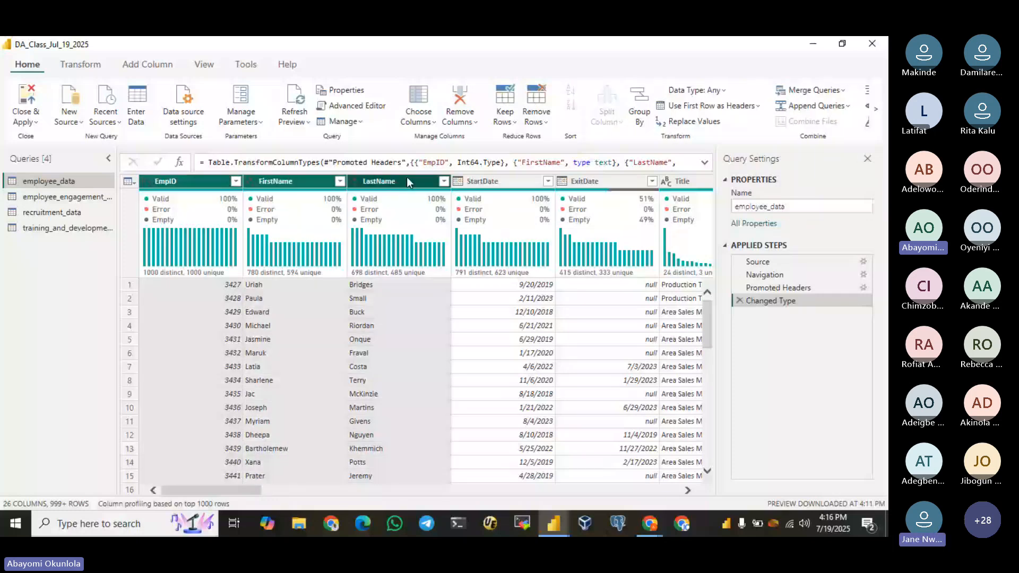
left_click(501, 180)
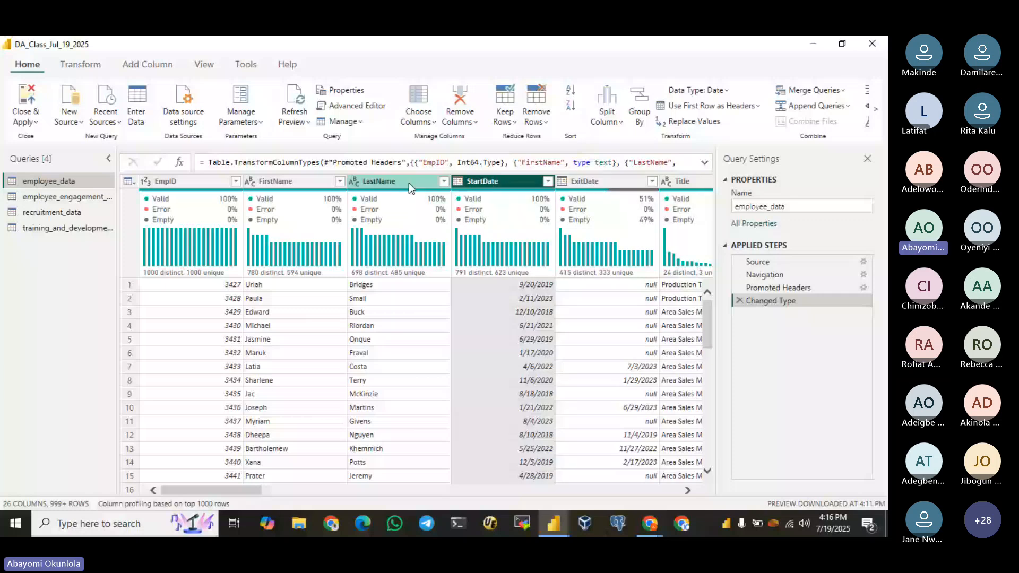
left_click(176, 181, "ctrl")
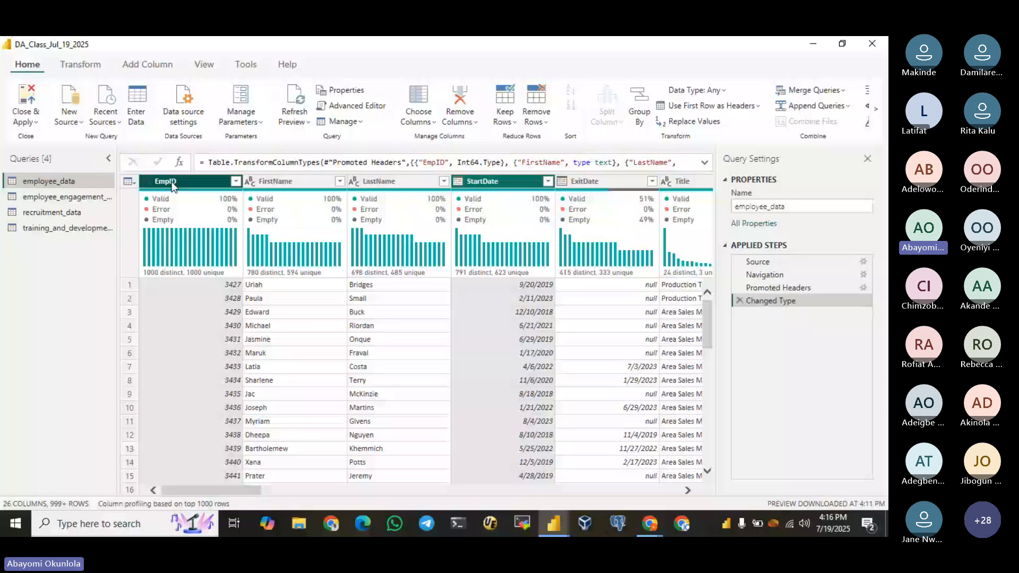
left_click(684, 182, "ctrl")
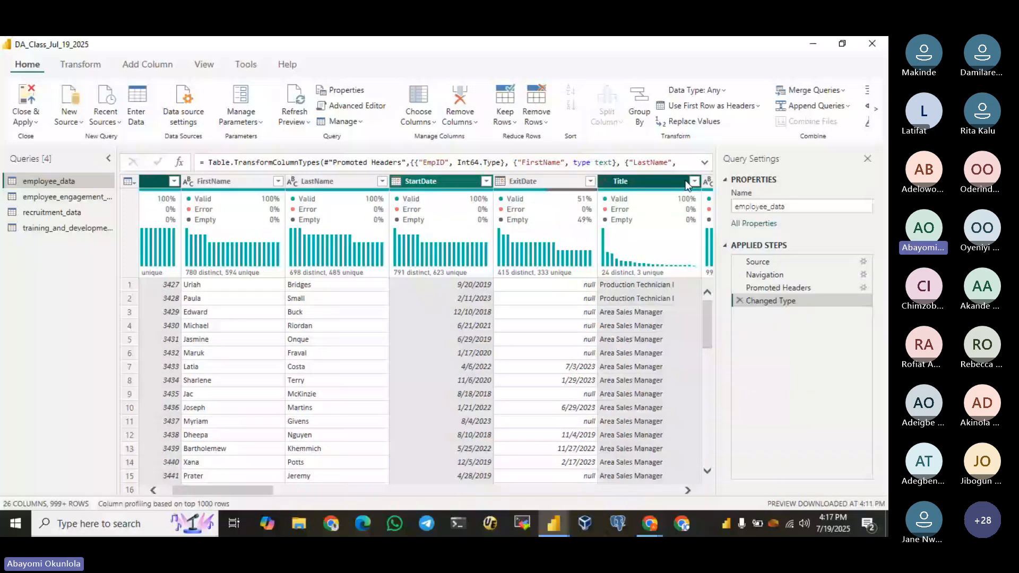
left_click_drag(216, 490, 207, 488)
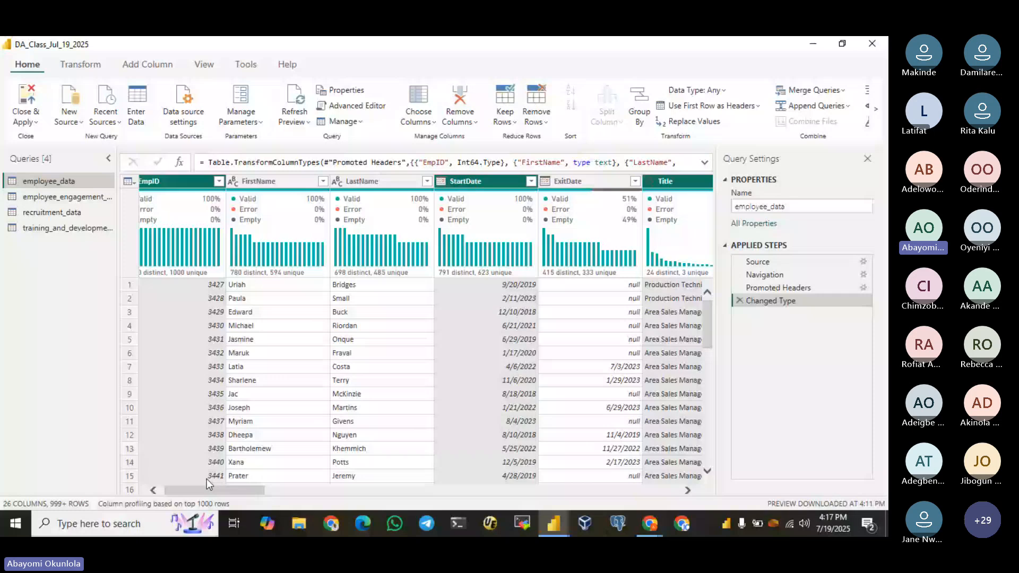
Step: Review the available options for removing the selected columns, and leave them without applying any
right_click(185, 186)
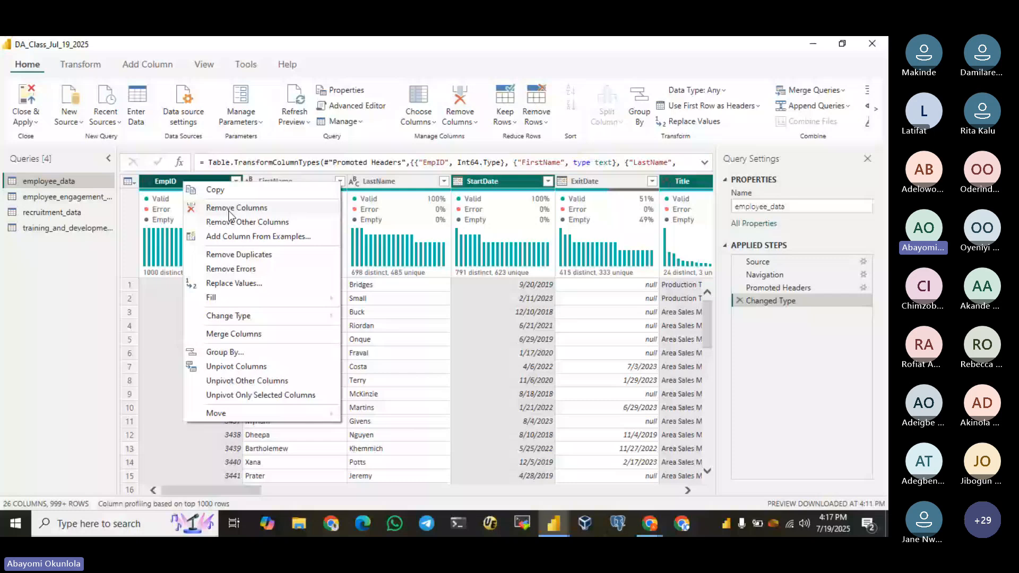
left_click(475, 126)
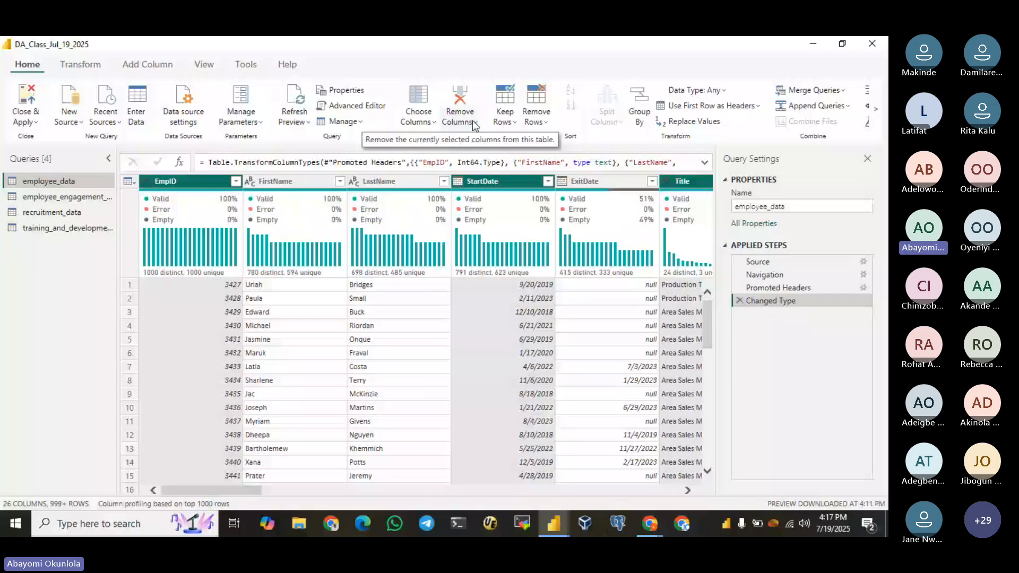
left_click(474, 123)
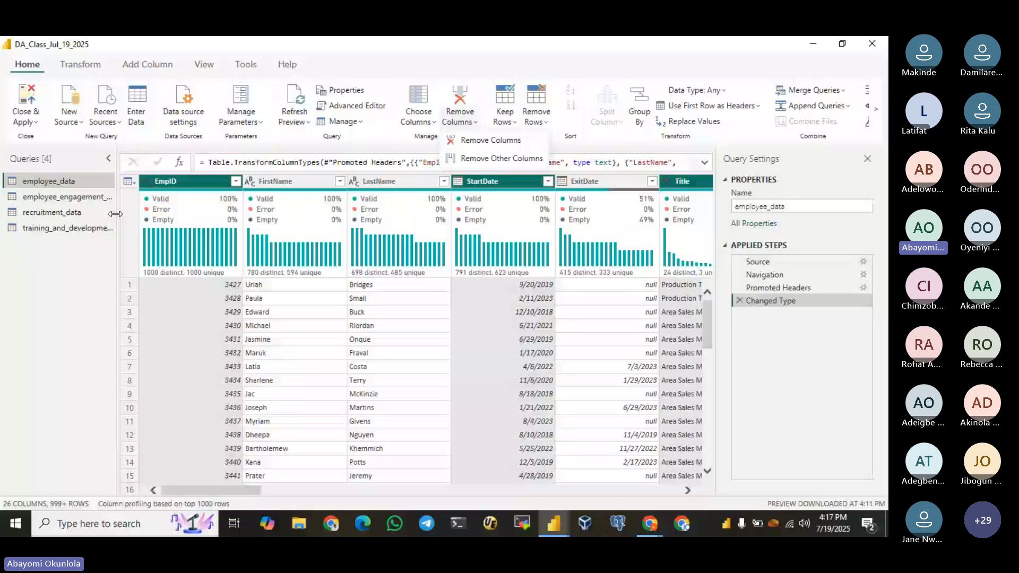
left_click(202, 164)
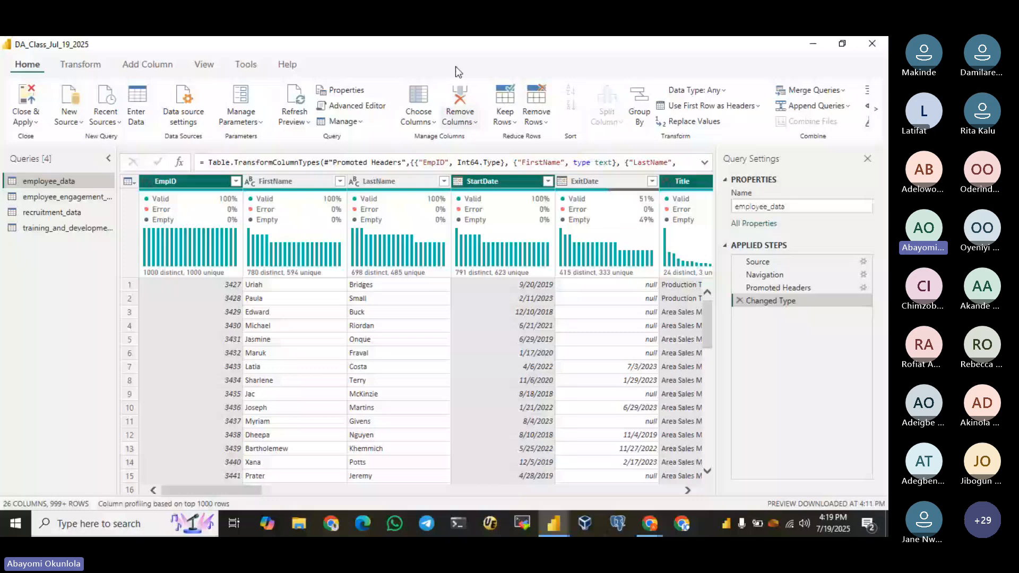
Step: Select the first row of employee_data and review the Remove Rows options without applying any
left_click(129, 285)
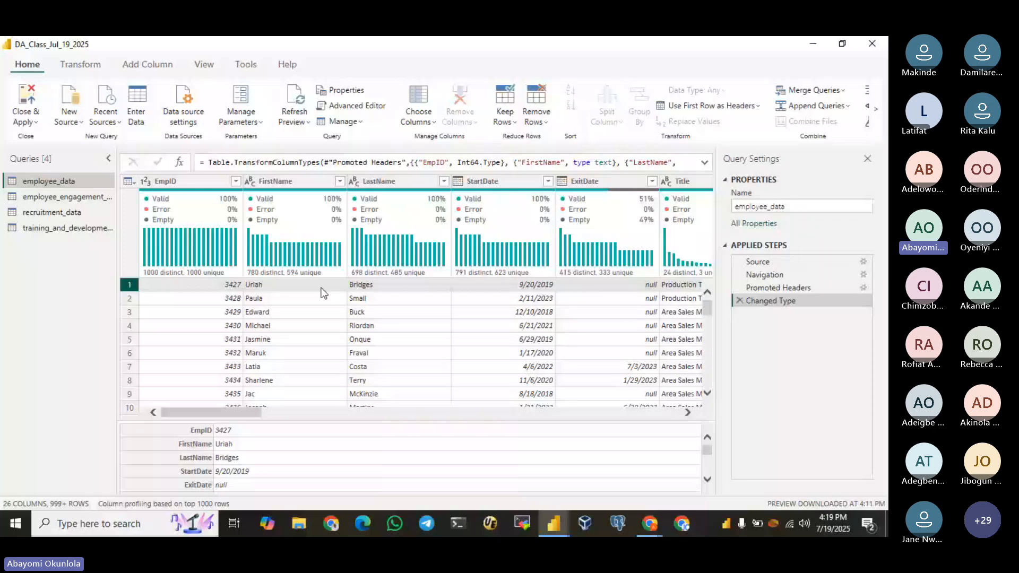
left_click(536, 117)
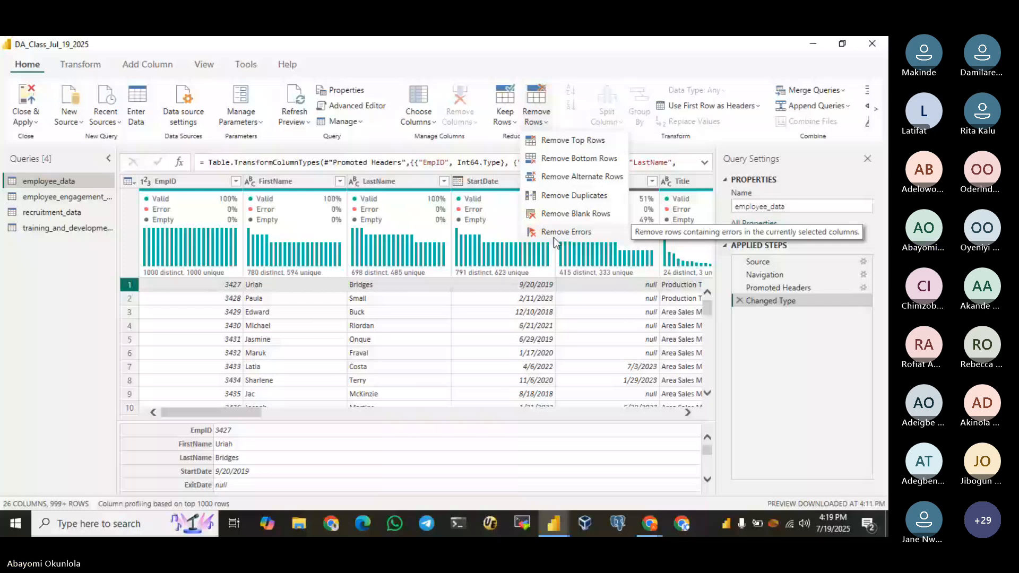
left_click(127, 257)
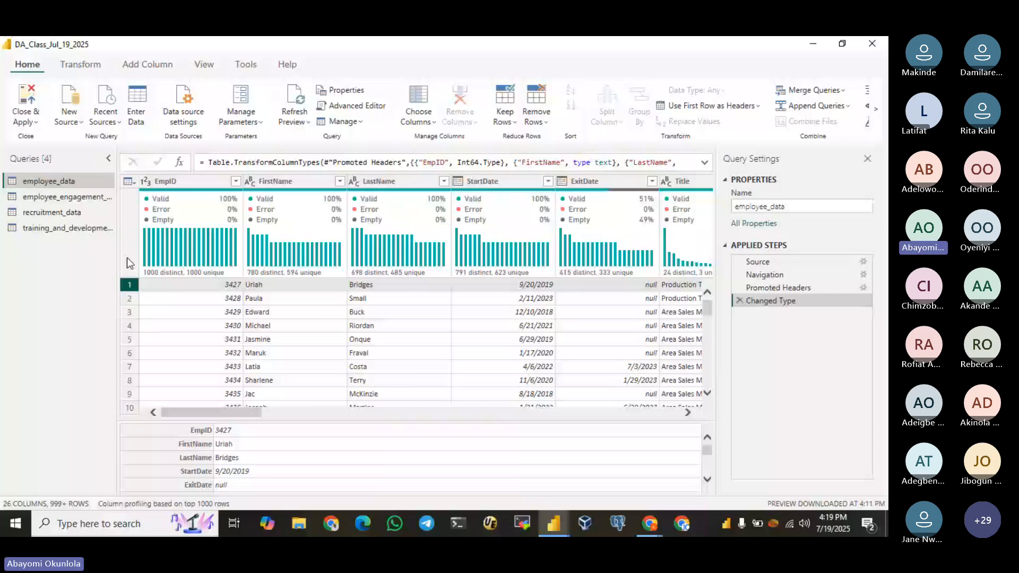
Step: Select the ADEmail column in employee_data, replacing a selection of the FirstName column
left_click(275, 181)
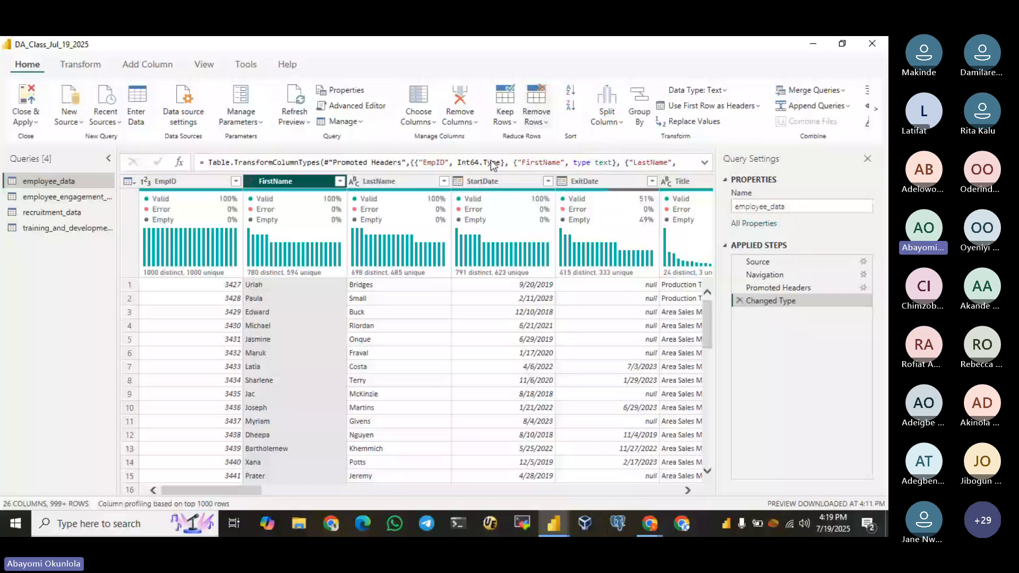
left_click_drag(245, 489, 345, 477)
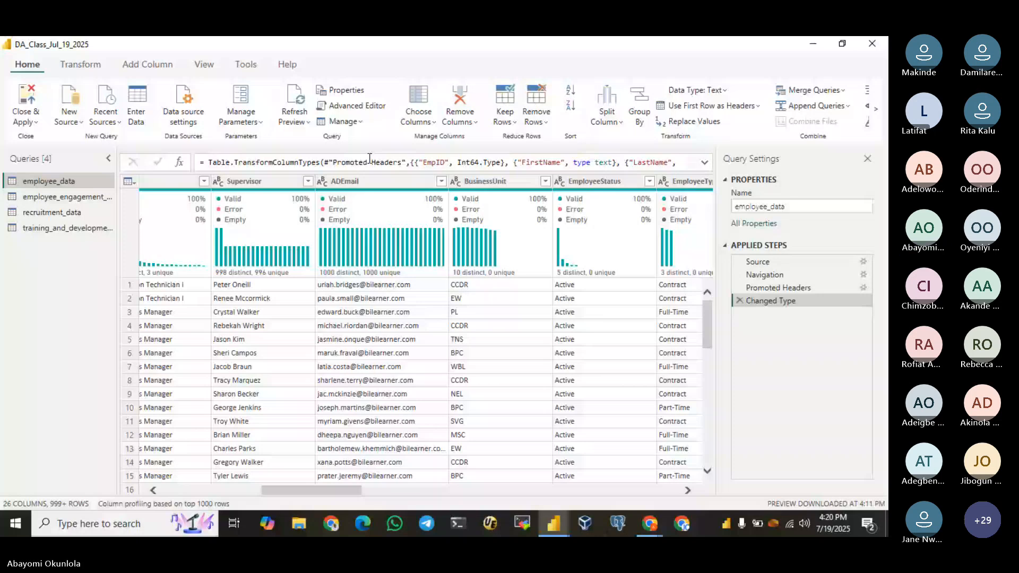
left_click(370, 182)
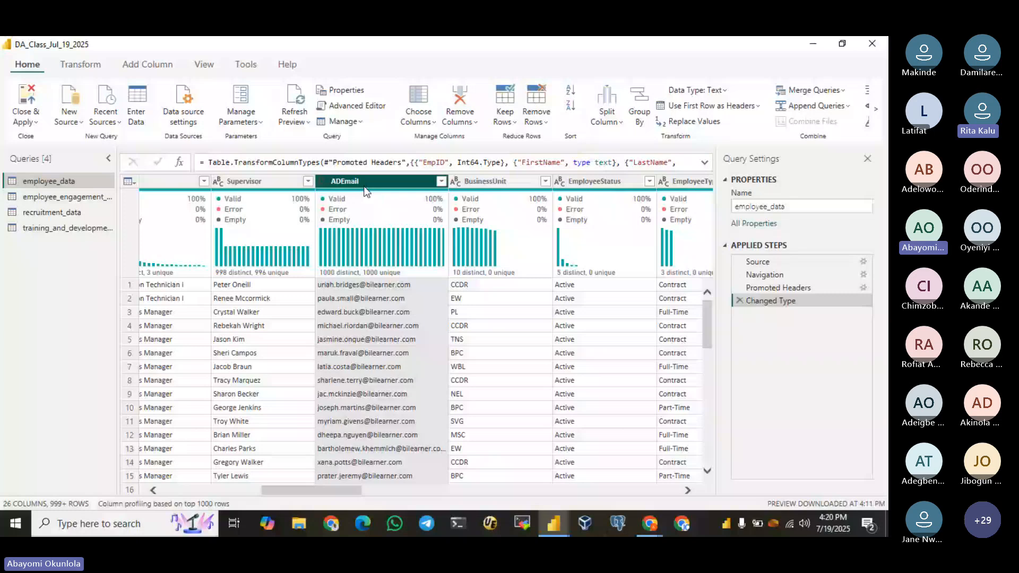
Step: Switch to the Teams meeting in the browser, read the meeting chat, and return to the Power Query Editor
mouse_move(651, 525)
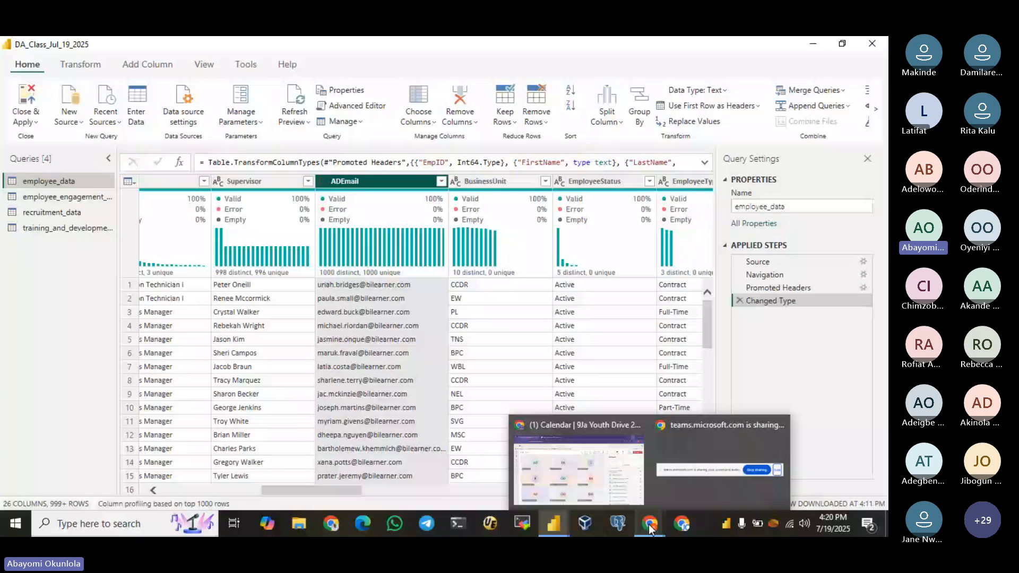
left_click(632, 473)
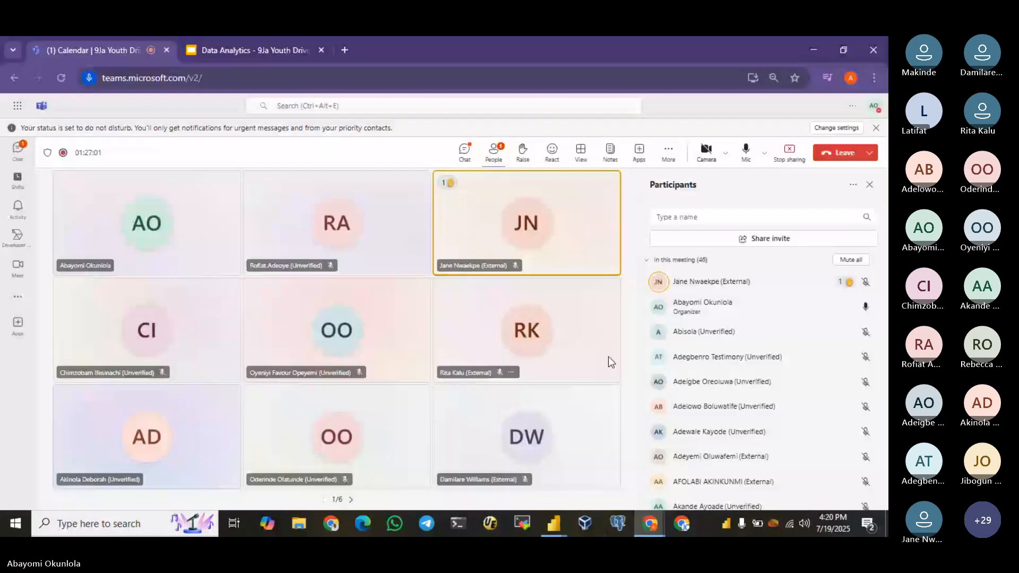
left_click(465, 153)
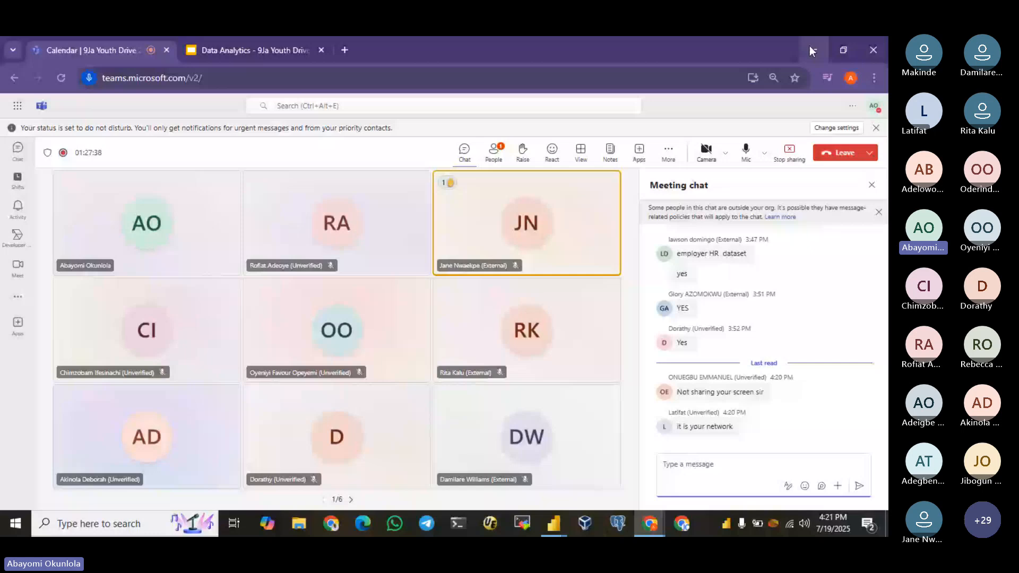
left_click(810, 46)
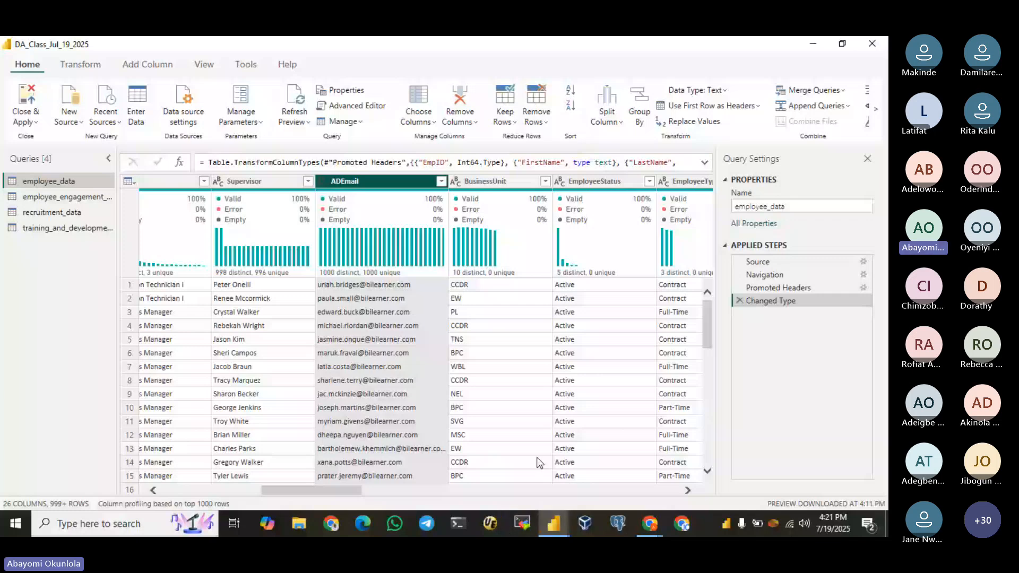
mouse_move(650, 524)
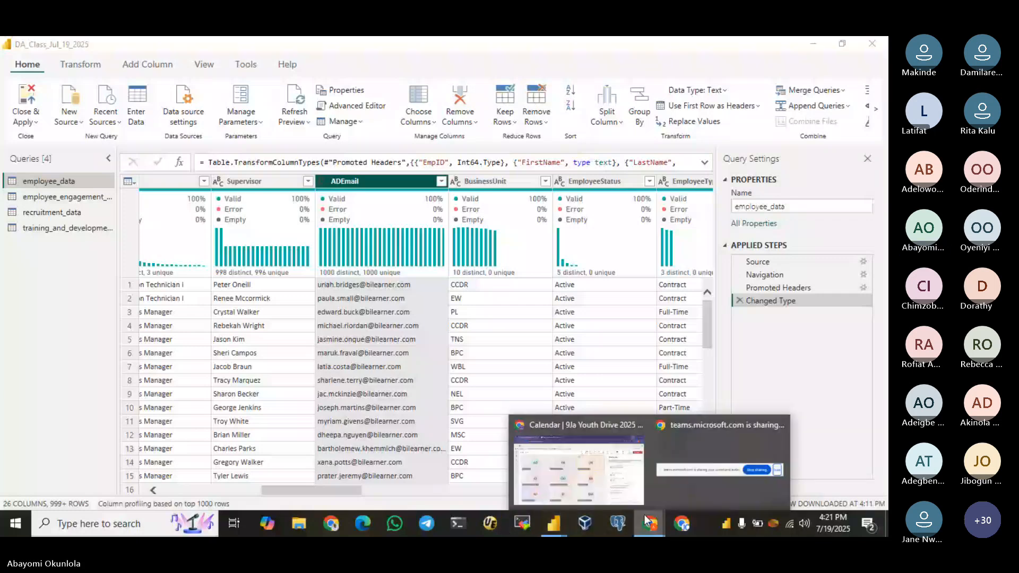
left_click(622, 488)
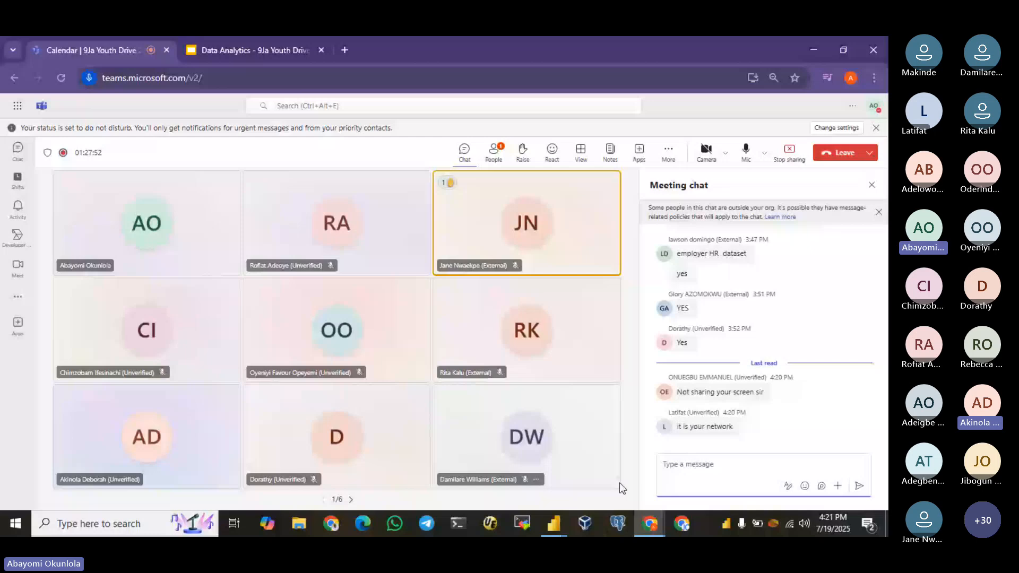
left_click(806, 55)
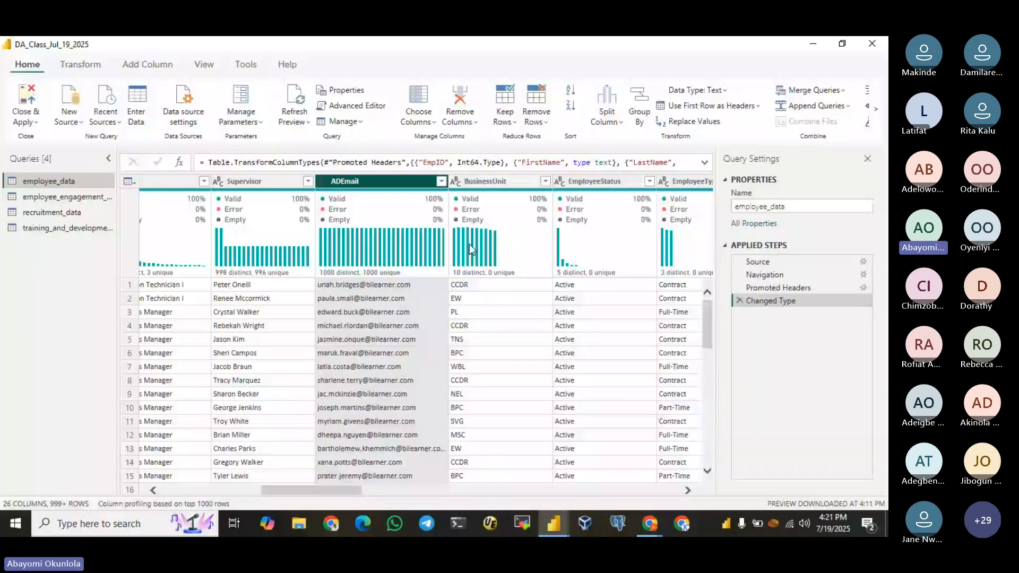
Step: Mute everyone in the Teams meeting in the browser, and return to the Power Query Editor
mouse_move(363, 191)
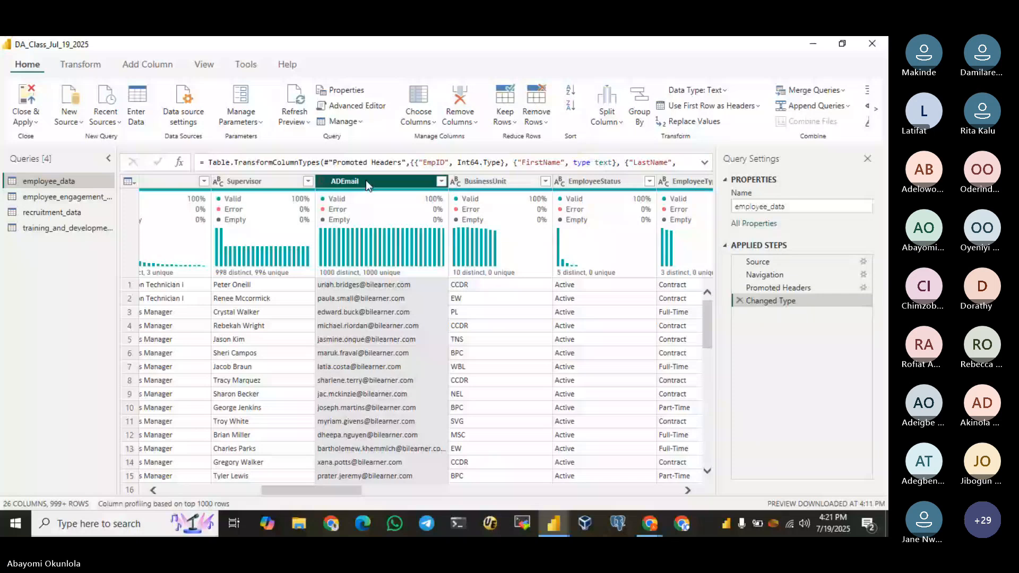
right_click(365, 180)
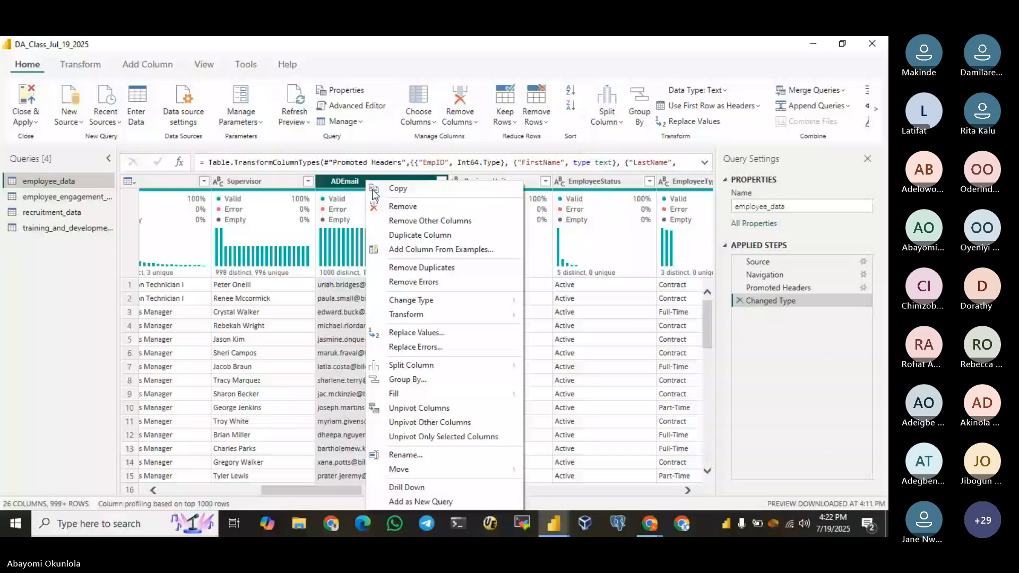
left_click(657, 527)
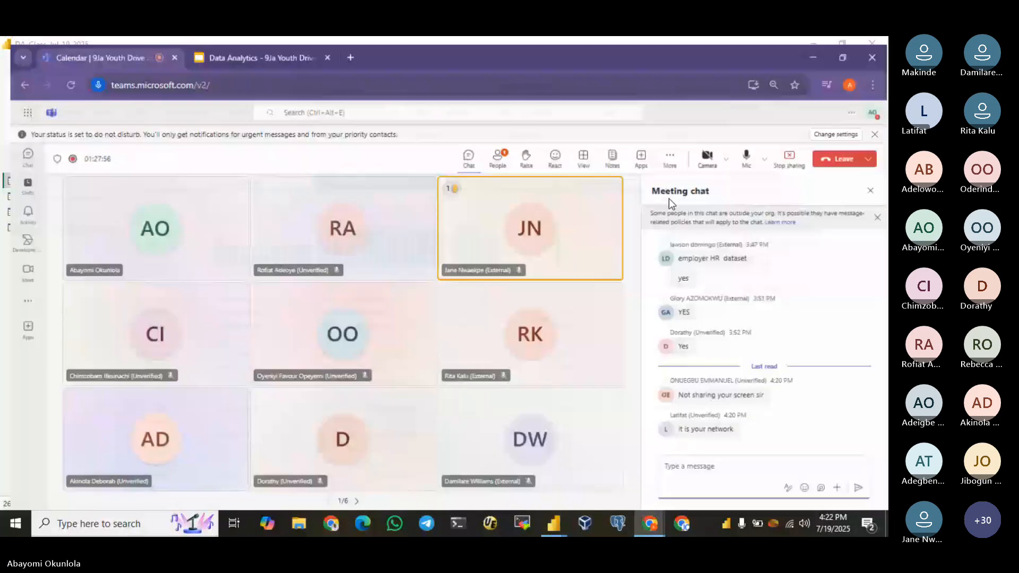
left_click(494, 154)
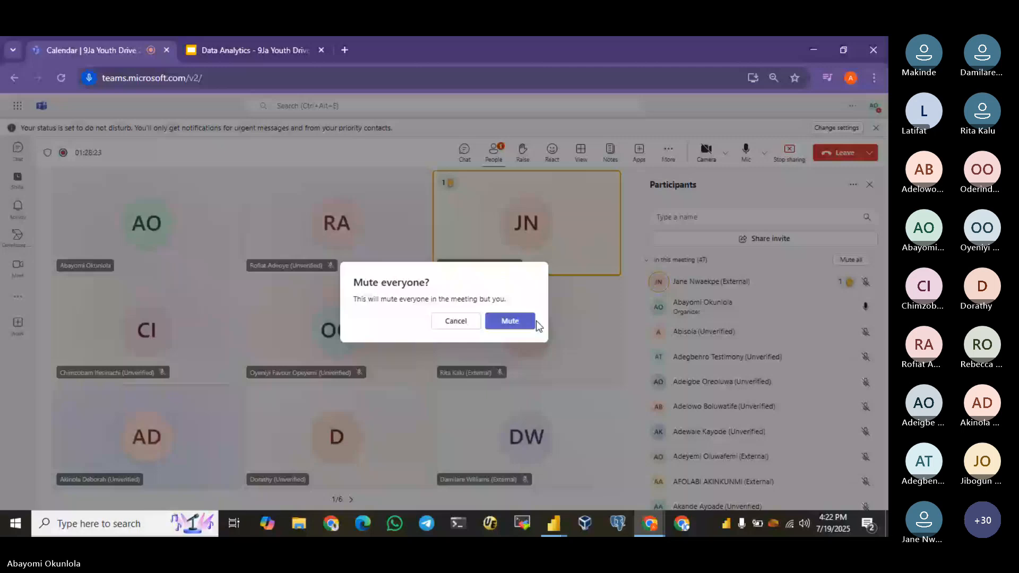
key("alt+Tab")
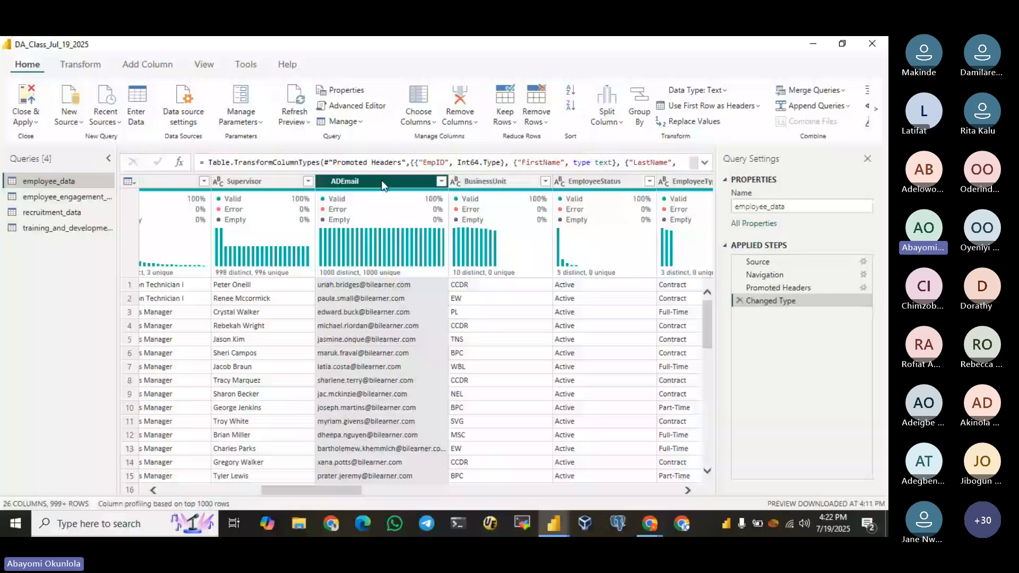
Step: Rename the ADEmail column in employee_data as Active Directory Email
right_click(382, 184)
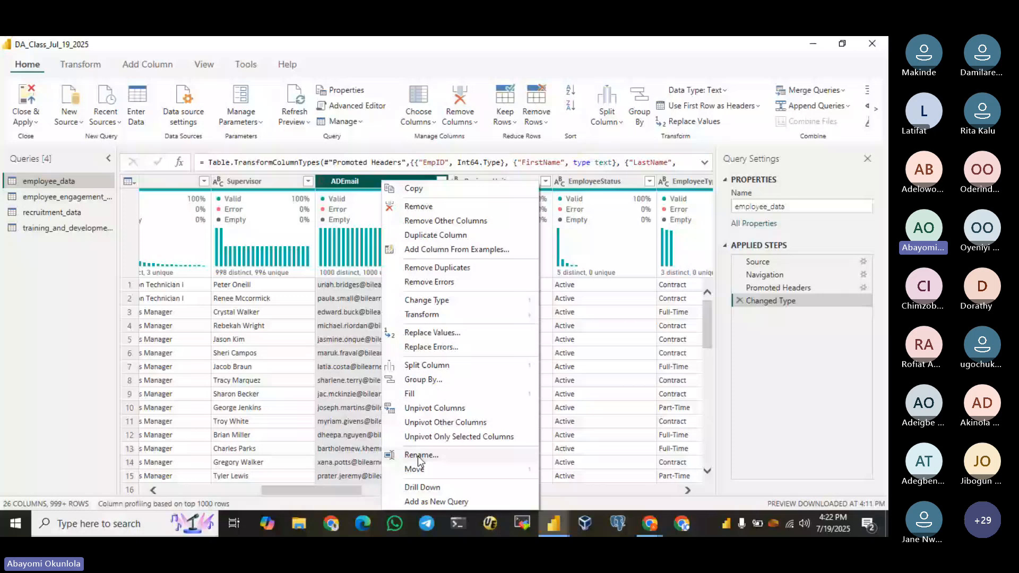
left_click(419, 456)
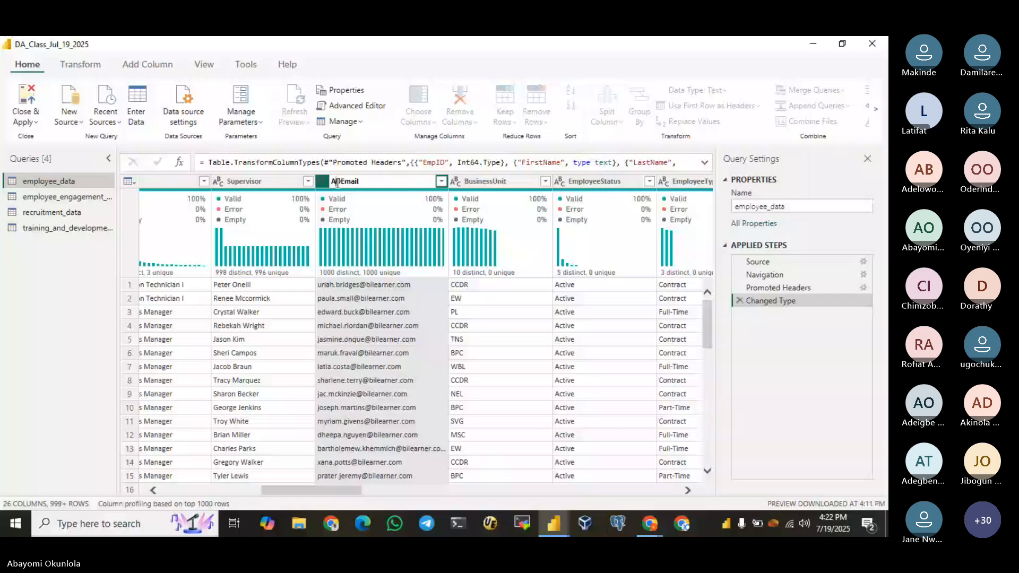
type("ctive Dir")
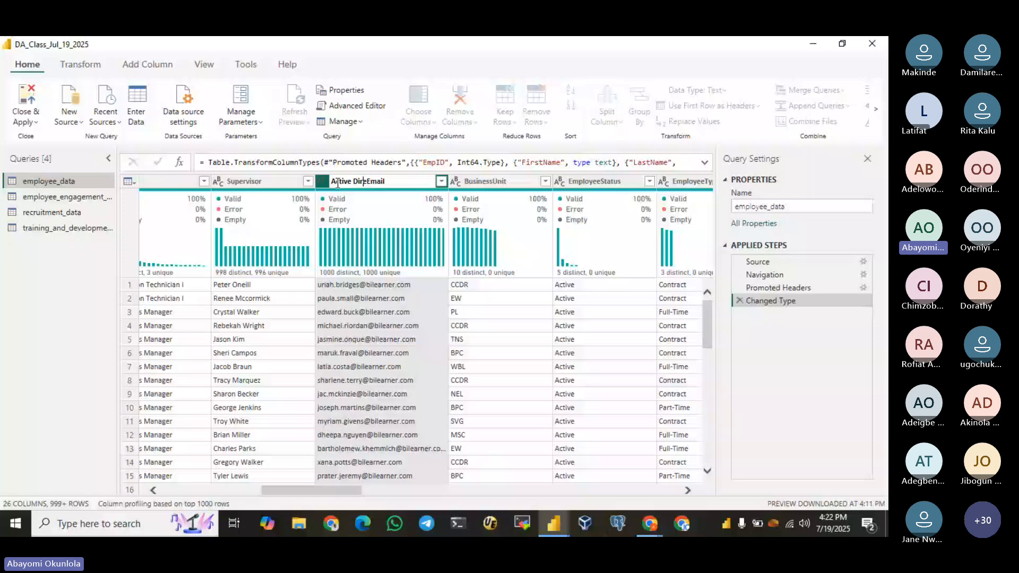
type("ectory")
key("Return")
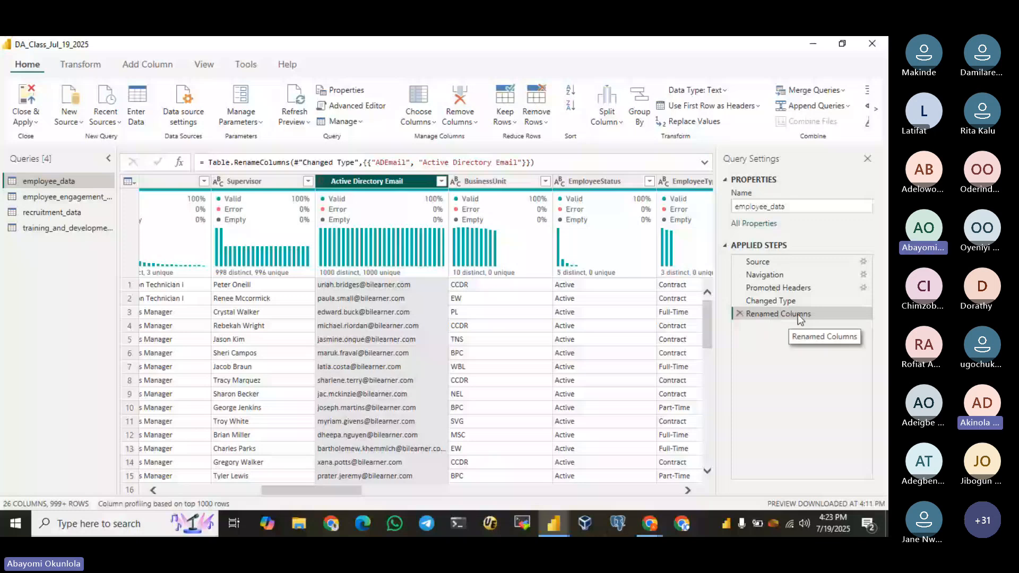
Step: Duplicate the Active Directory Email column and move the copy between the original and BusinessUnit
right_click(380, 180)
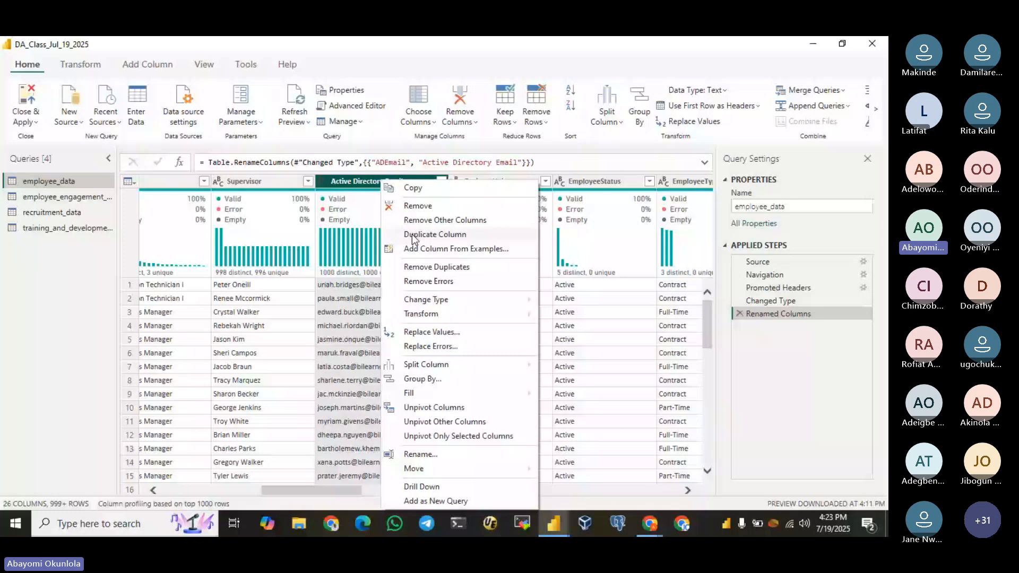
left_click(440, 235)
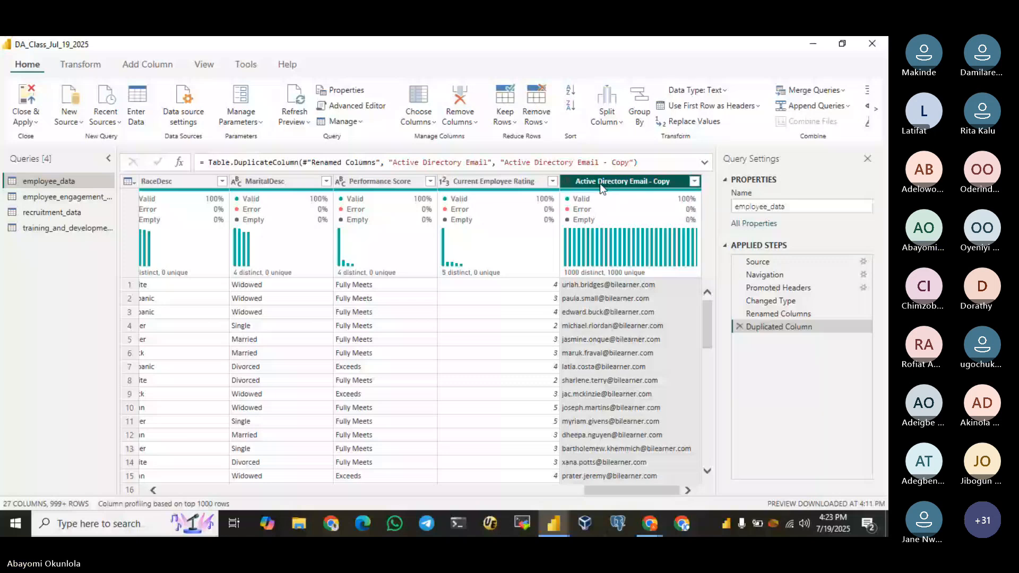
left_click_drag(599, 183, 561, 184)
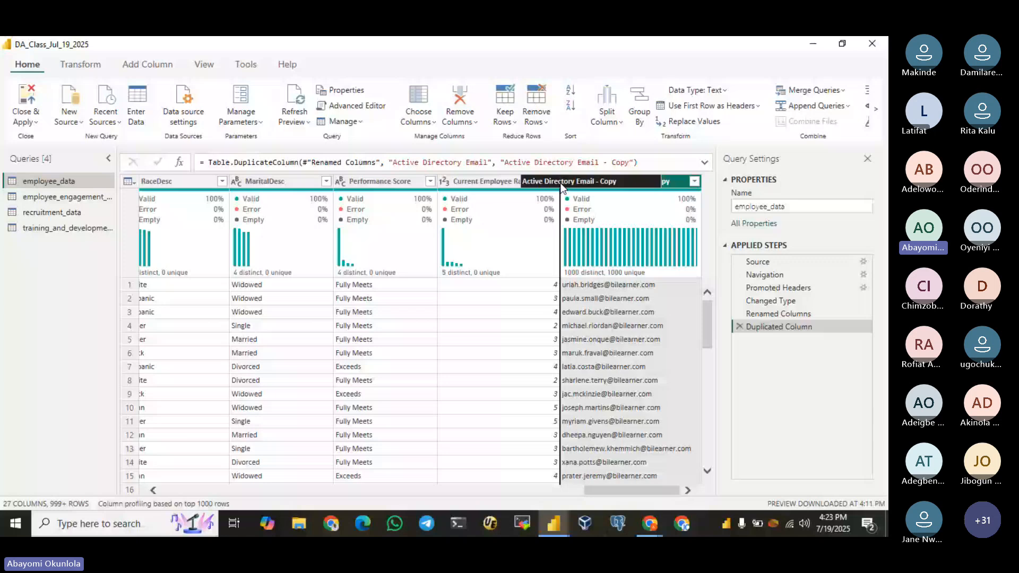
left_click_drag(563, 187, 524, 185)
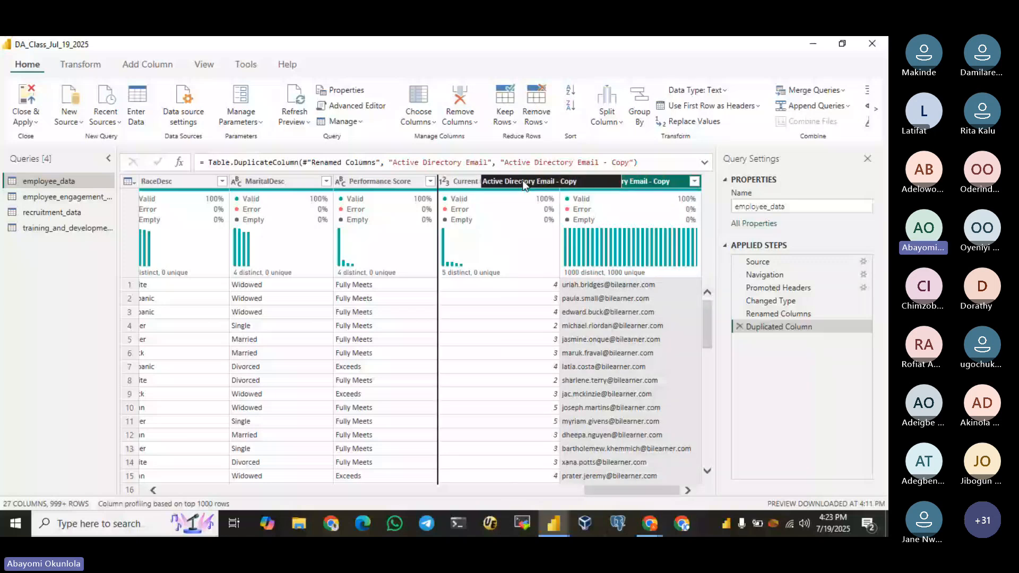
left_click_drag(523, 184, 377, 181)
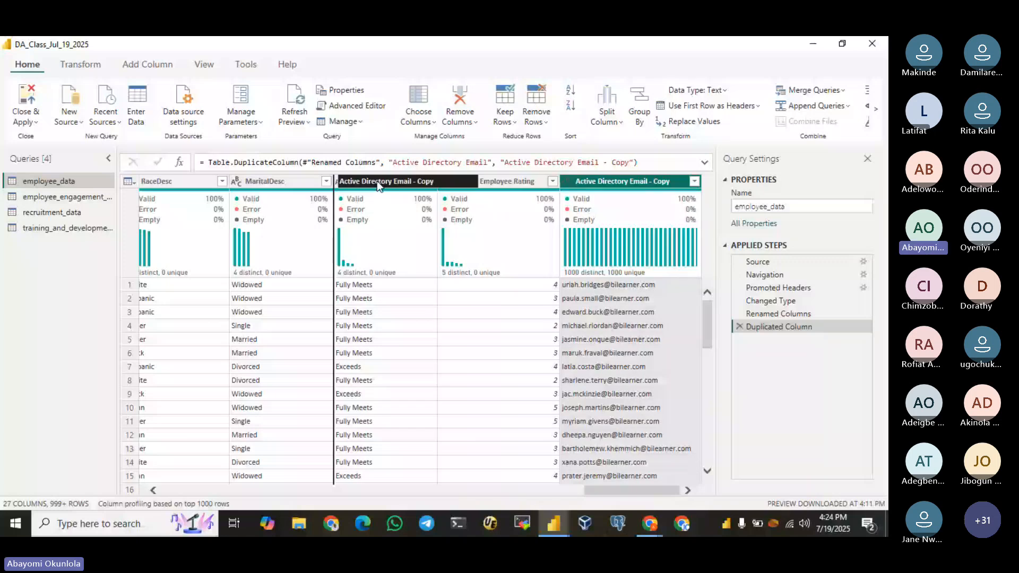
left_click_drag(376, 181, 109, 237)
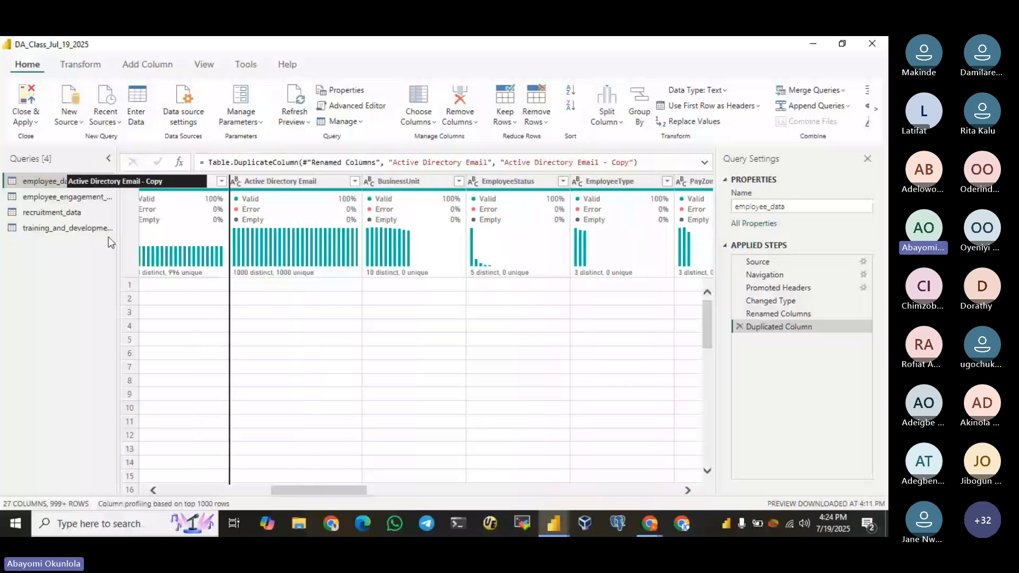
left_click_drag(108, 237, 482, 229)
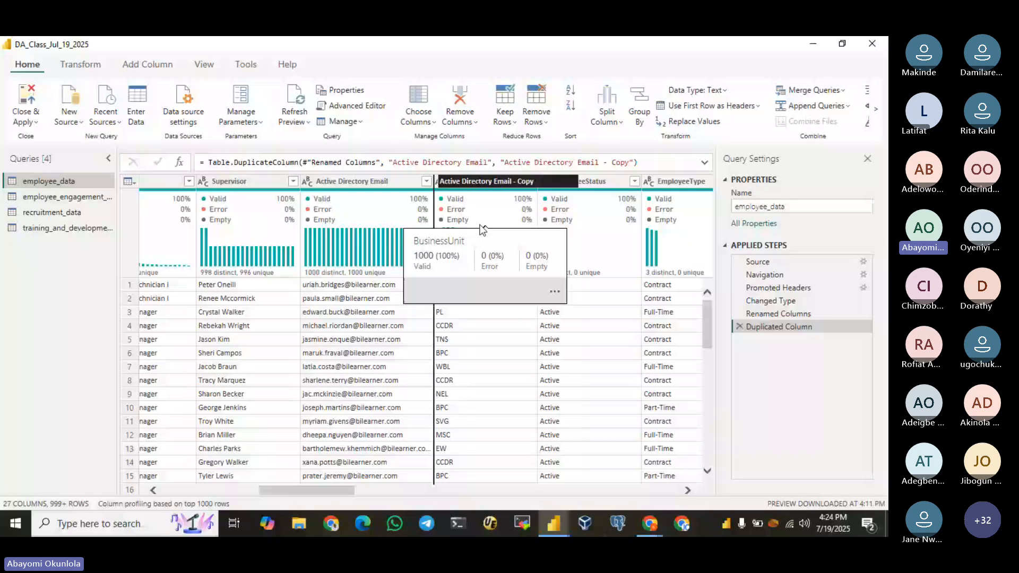
left_click_drag(481, 229, 482, 229)
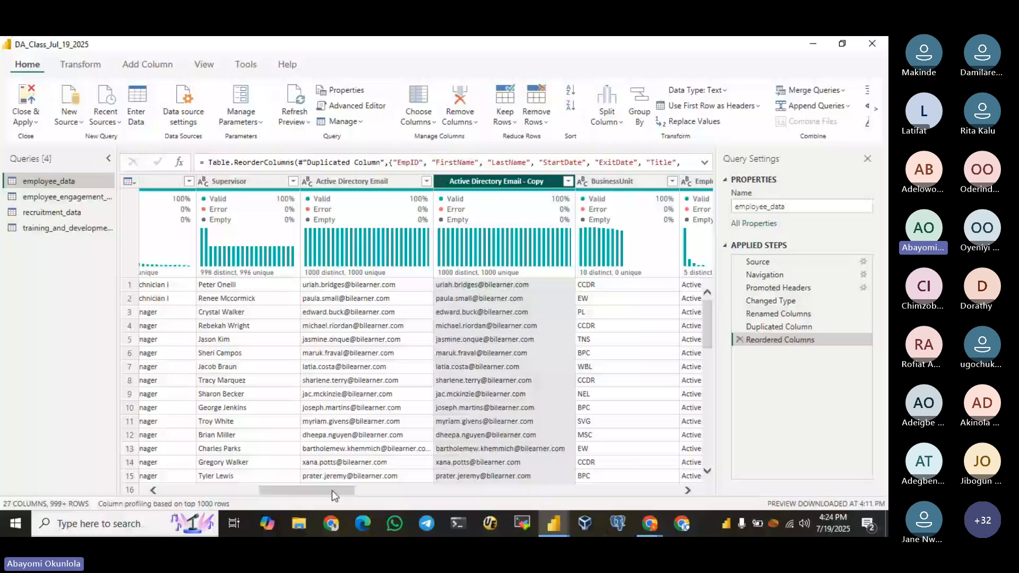
Step: Split the Active Directory Email - Copy column at the left-most @ delimiter, with the quote character set to None
left_click_drag(332, 491, 233, 491)
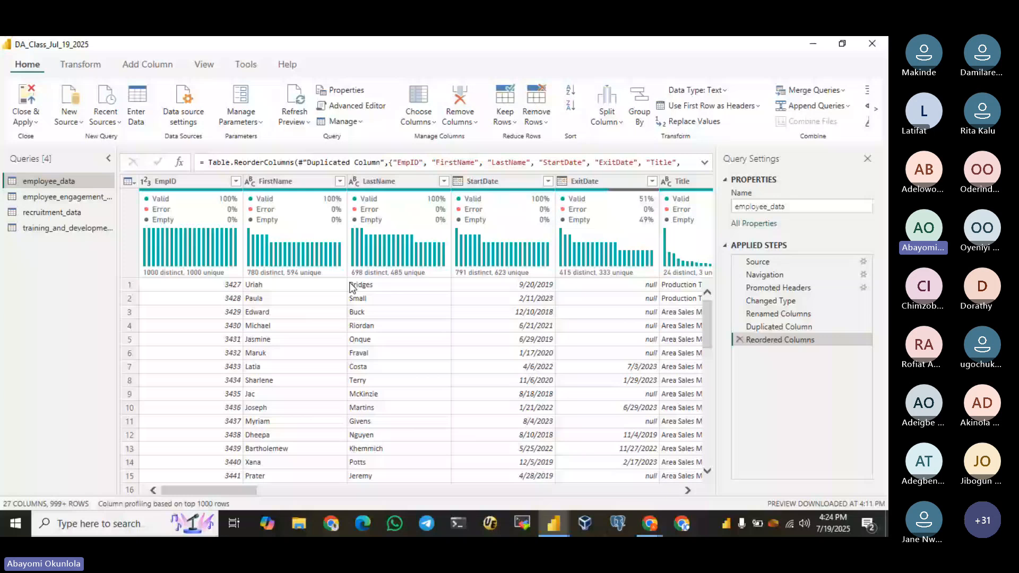
scroll(350, 282, "right", 10)
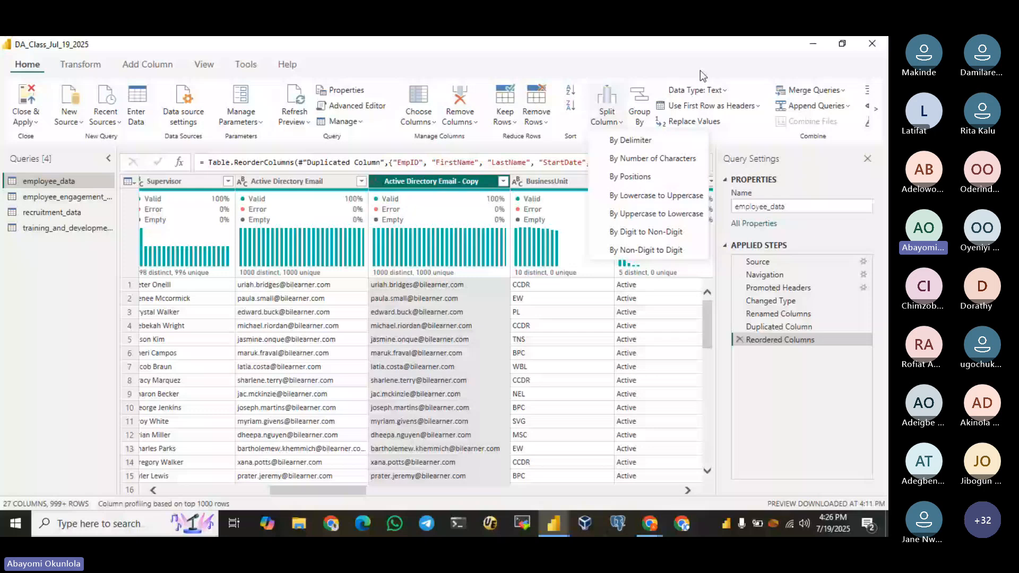
left_click(629, 141)
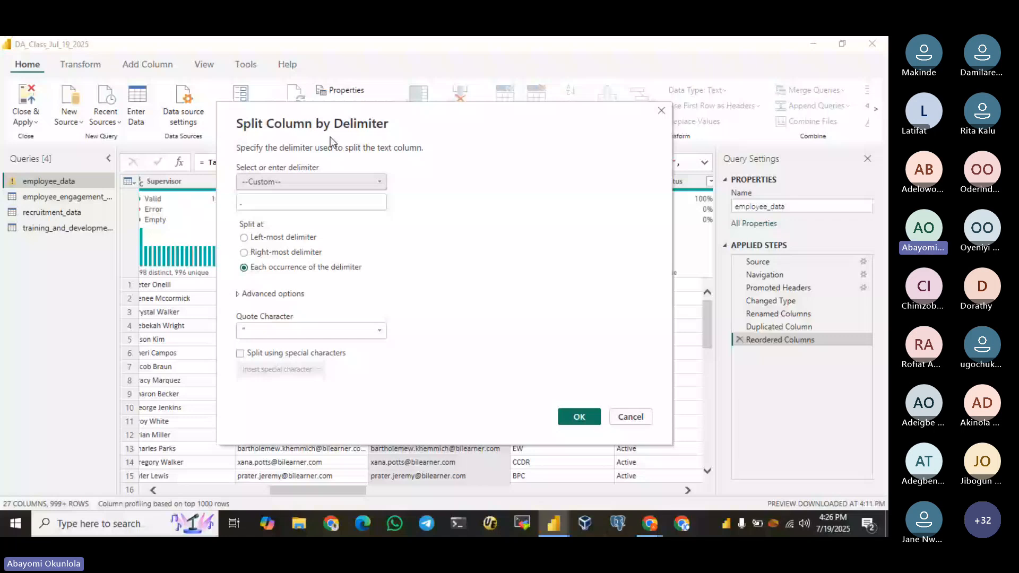
left_click(314, 182)
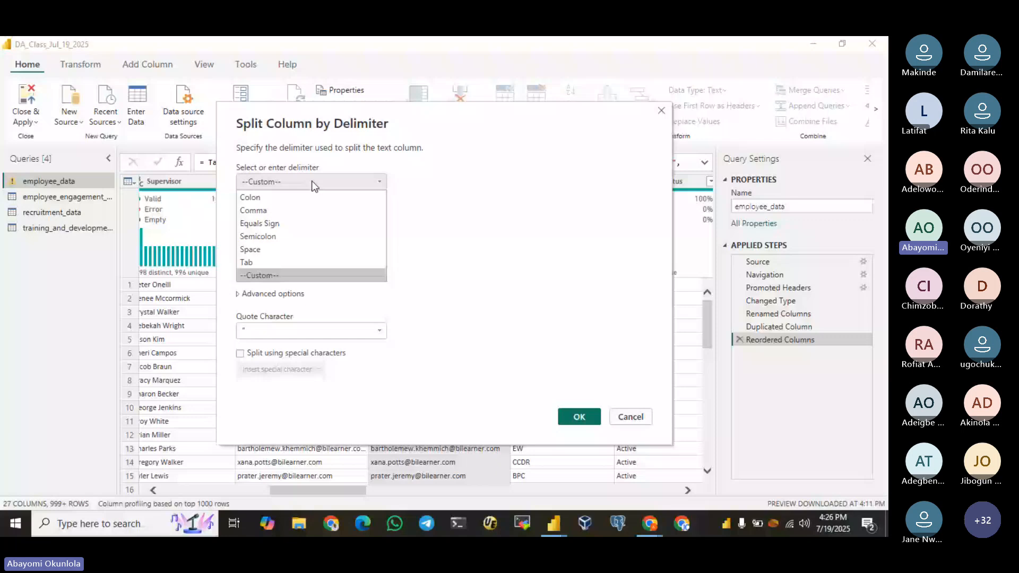
left_click(313, 183)
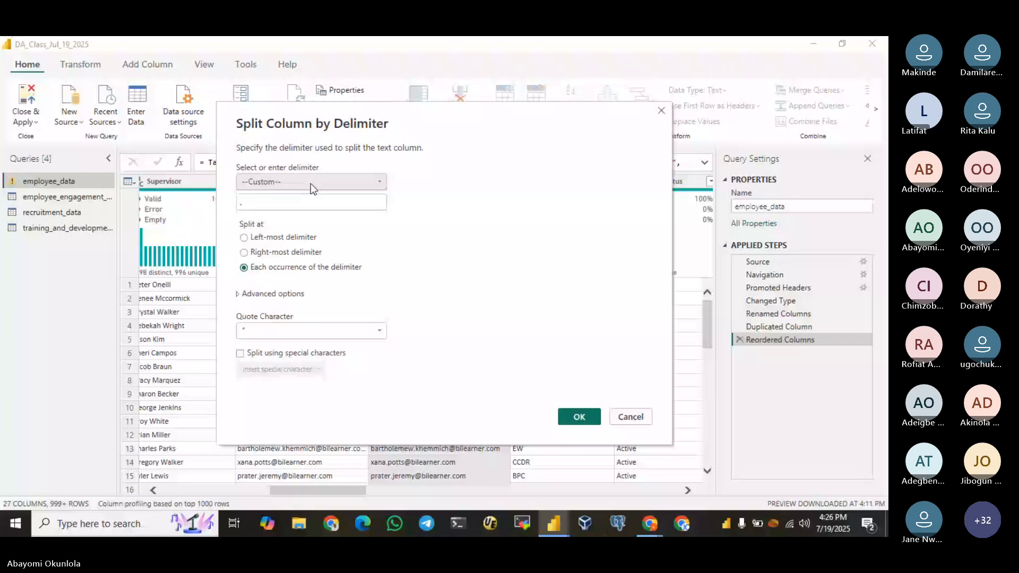
key("Tab")
type("@")
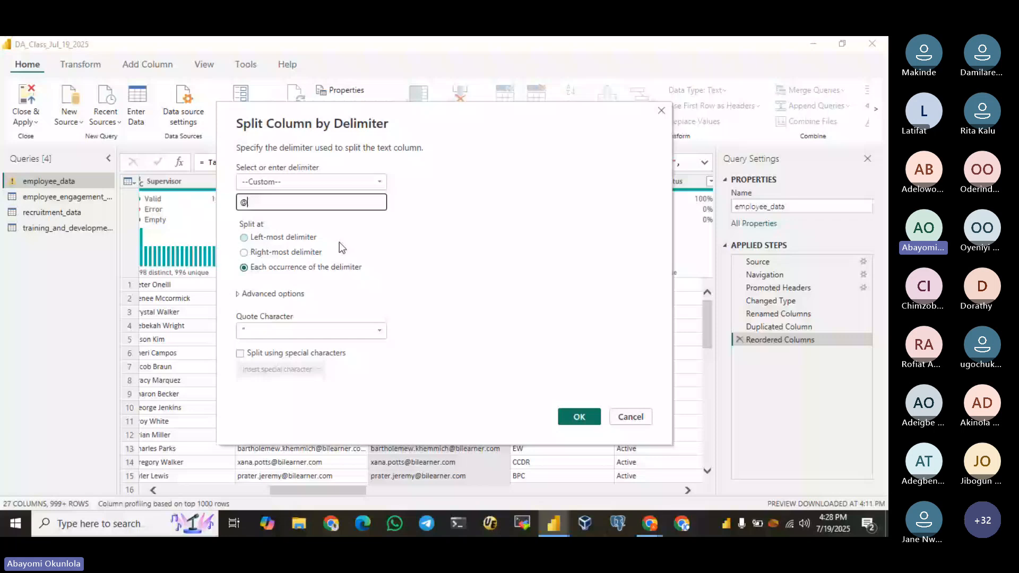
left_click(339, 242)
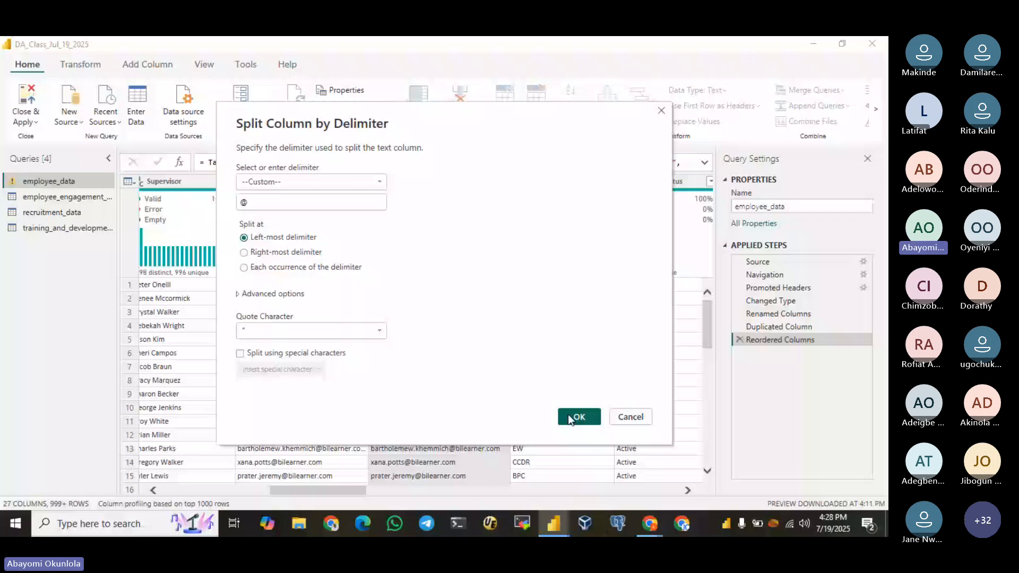
left_click(326, 331)
left_click(325, 352)
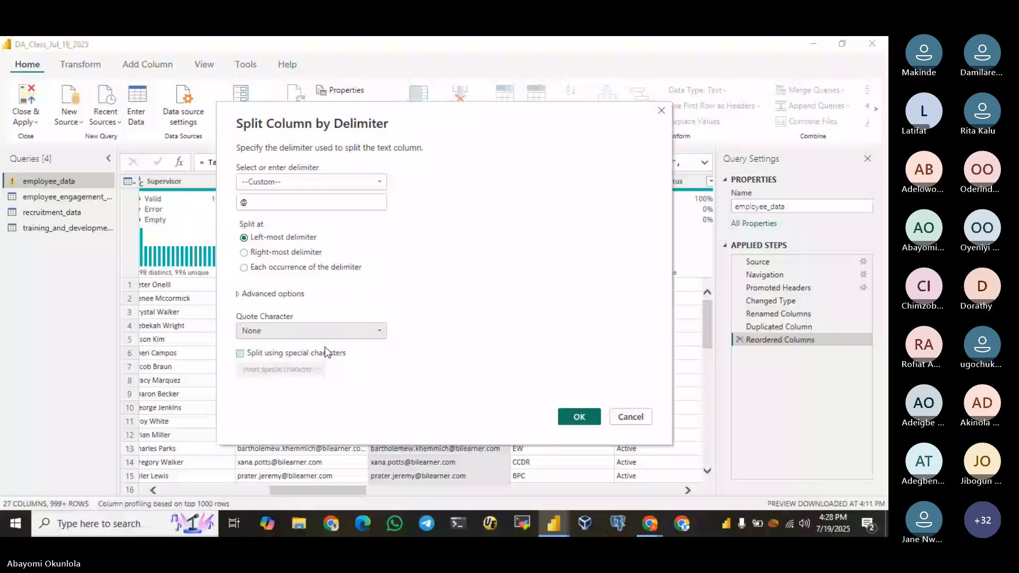
left_click(583, 420)
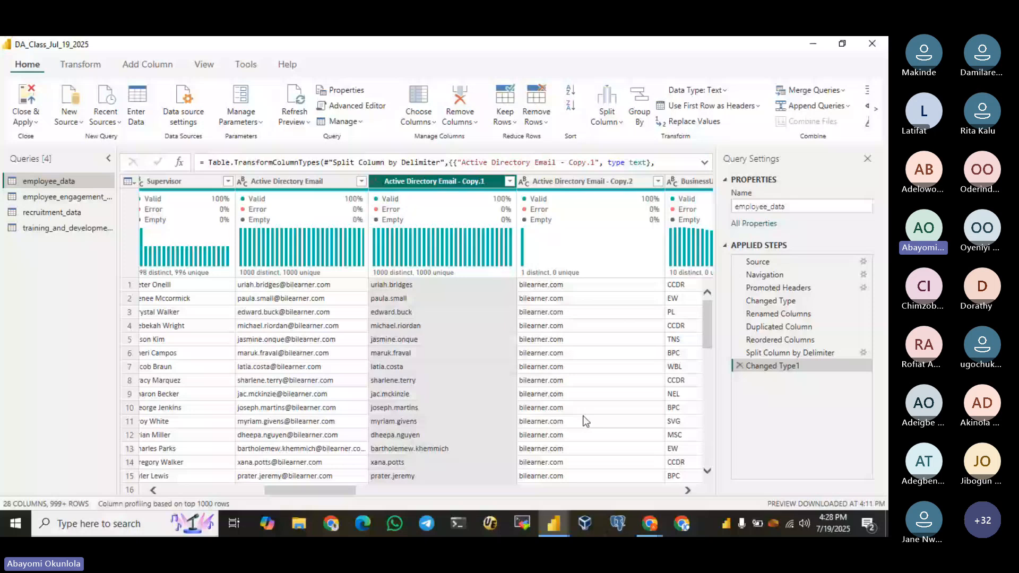
Step: Check the participants in the Teams meeting in the browser, and return to the Power Query Editor
key("alt+Tab")
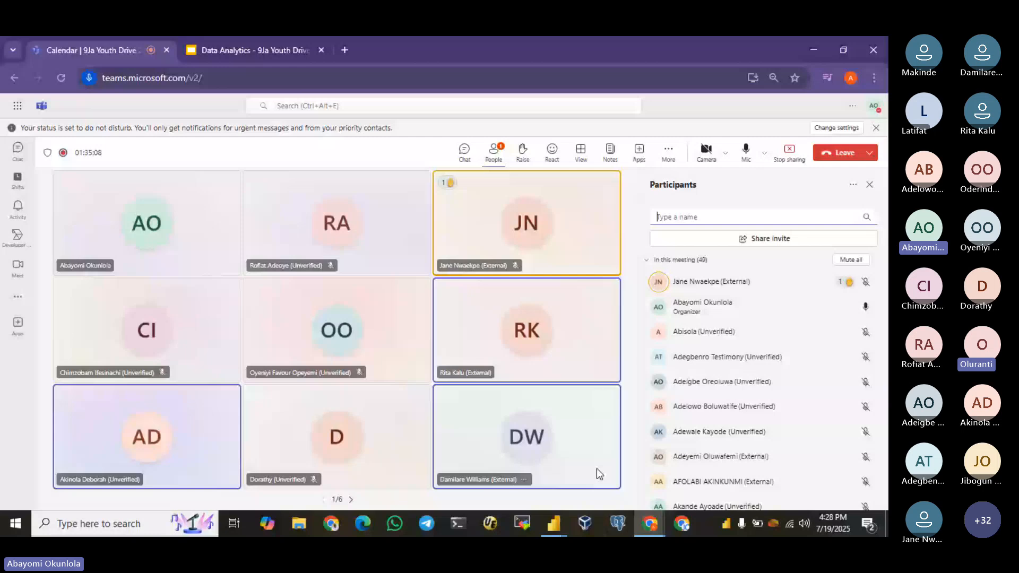
key("alt+Tab")
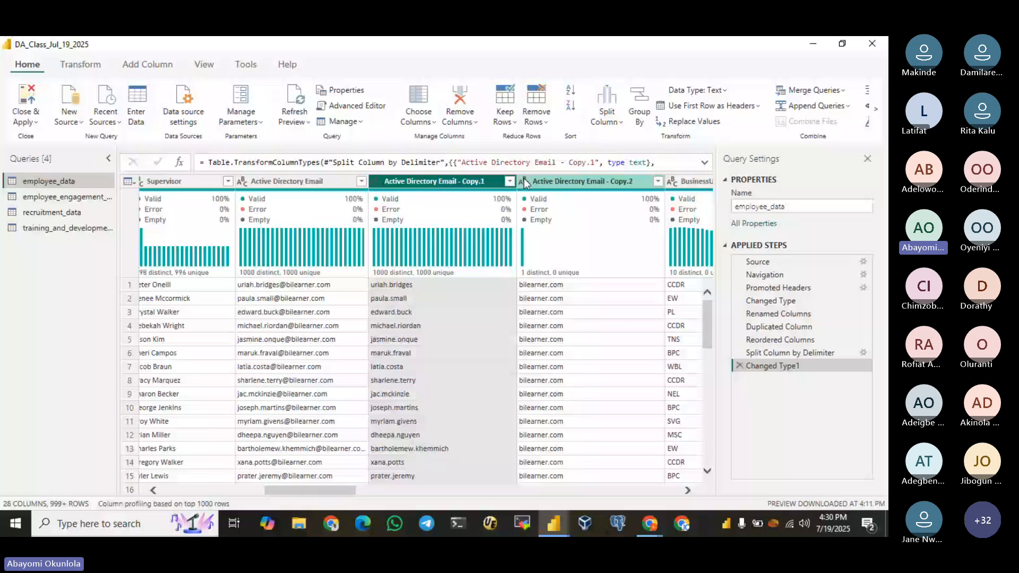
Step: Check the data types of the Active Directory Email - Copy.2, EmpID, FirstName and ExitDate columns in employee_data
left_click(591, 179)
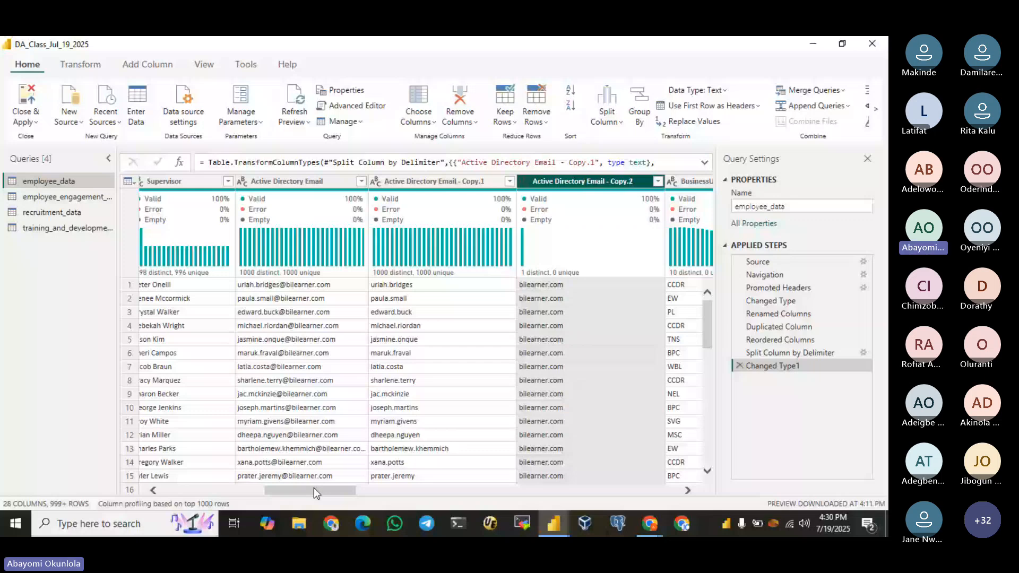
left_click_drag(314, 488, 193, 471)
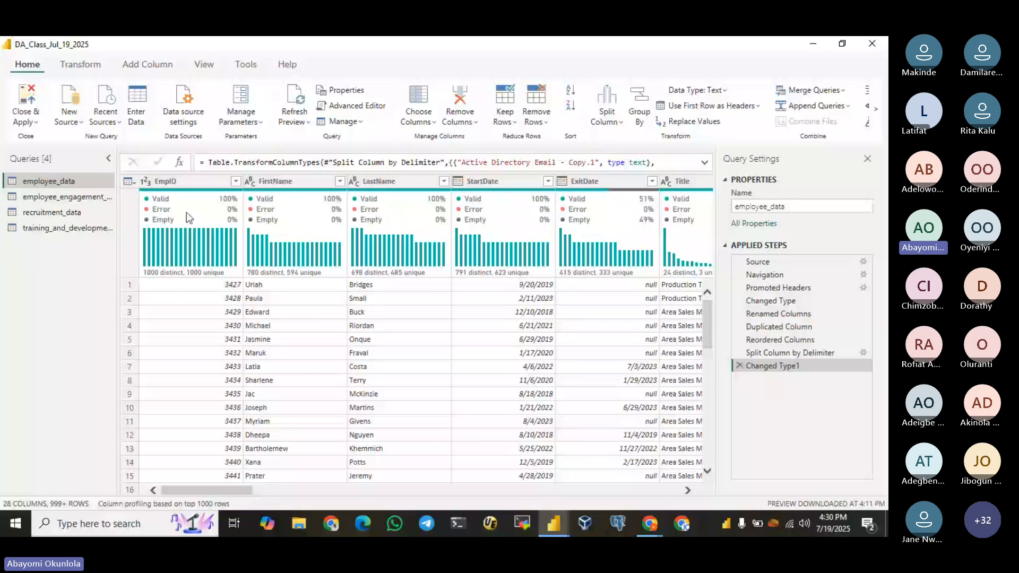
left_click(189, 181)
left_click(274, 180)
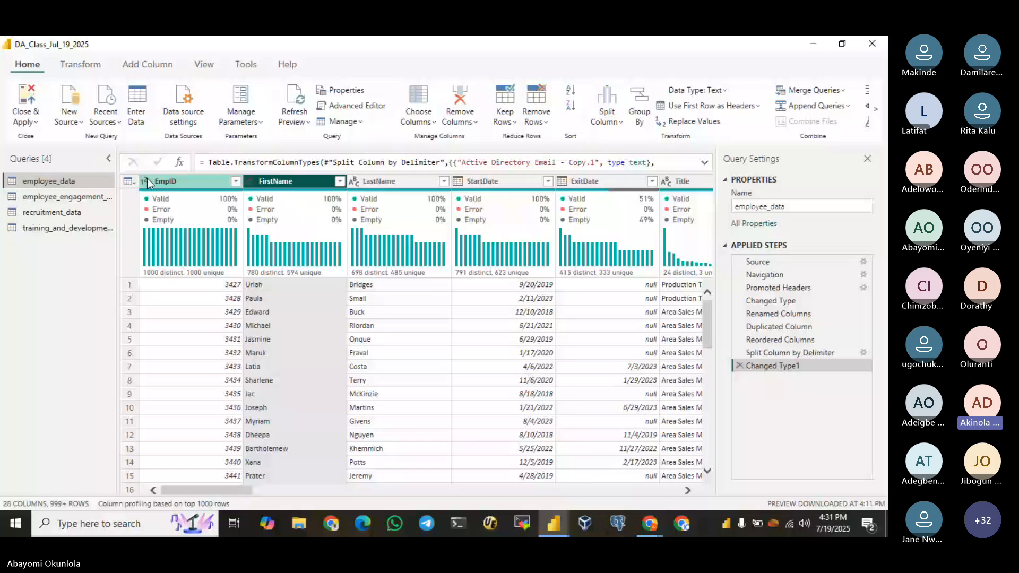
left_click(150, 182)
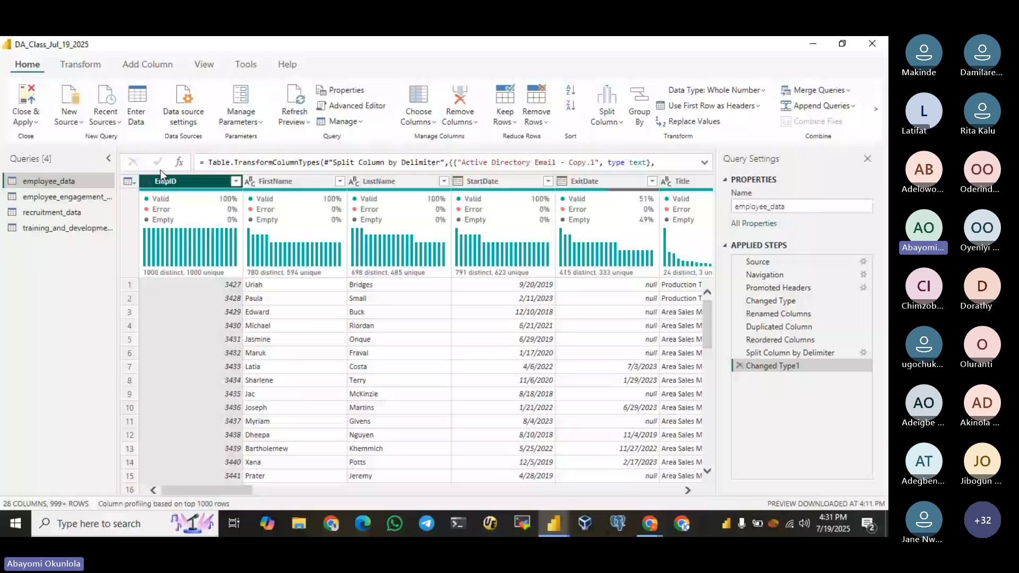
left_click(586, 182)
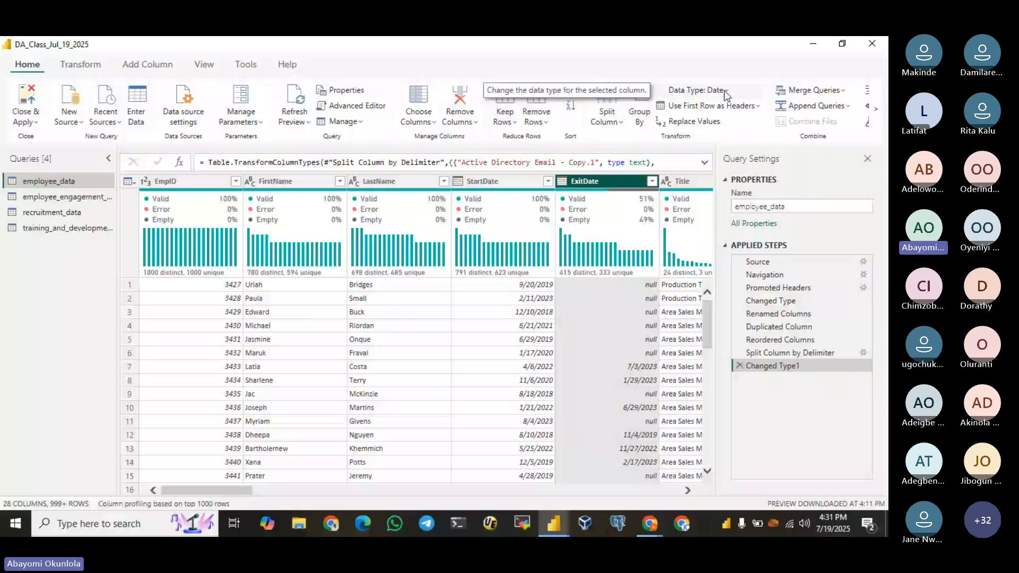
Step: Change the StartDate column's data type to Whole Number
left_click(499, 223)
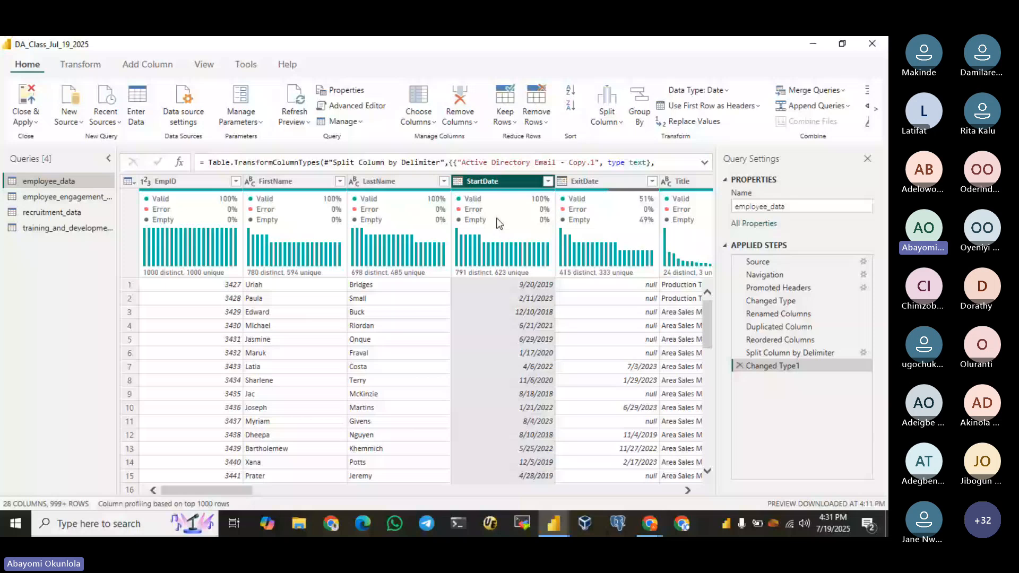
left_click(722, 91)
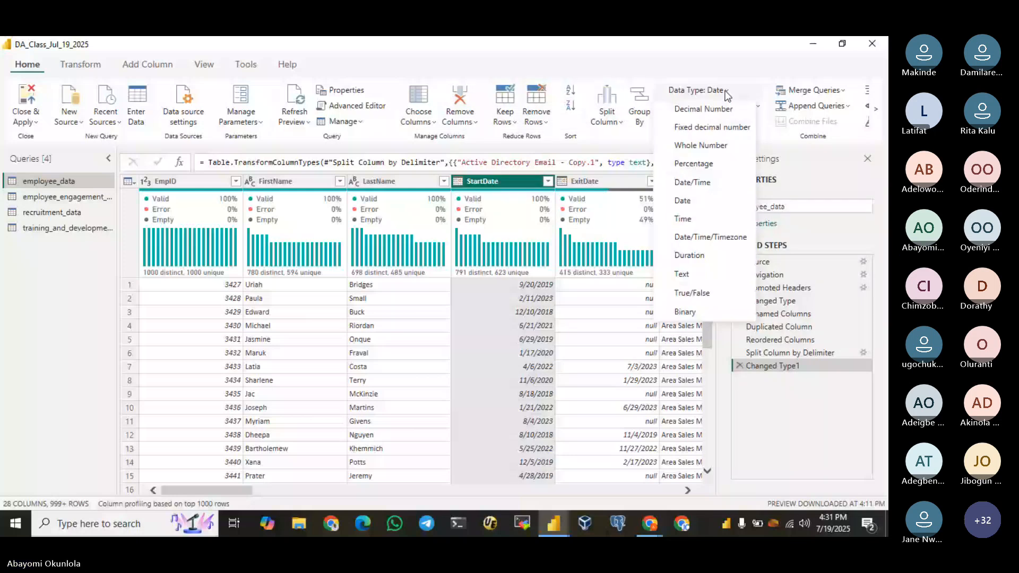
left_click(699, 146)
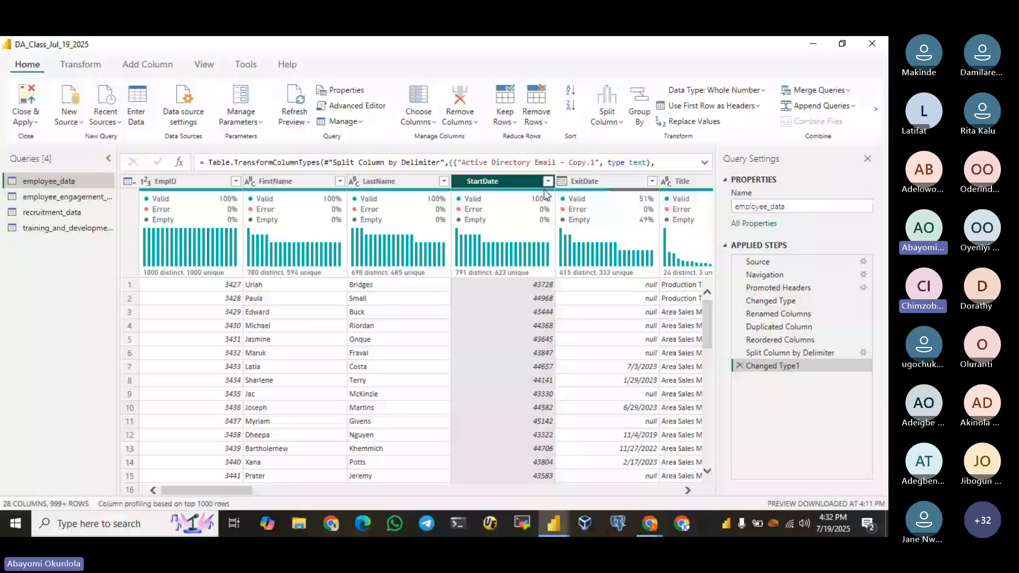
left_click(413, 182)
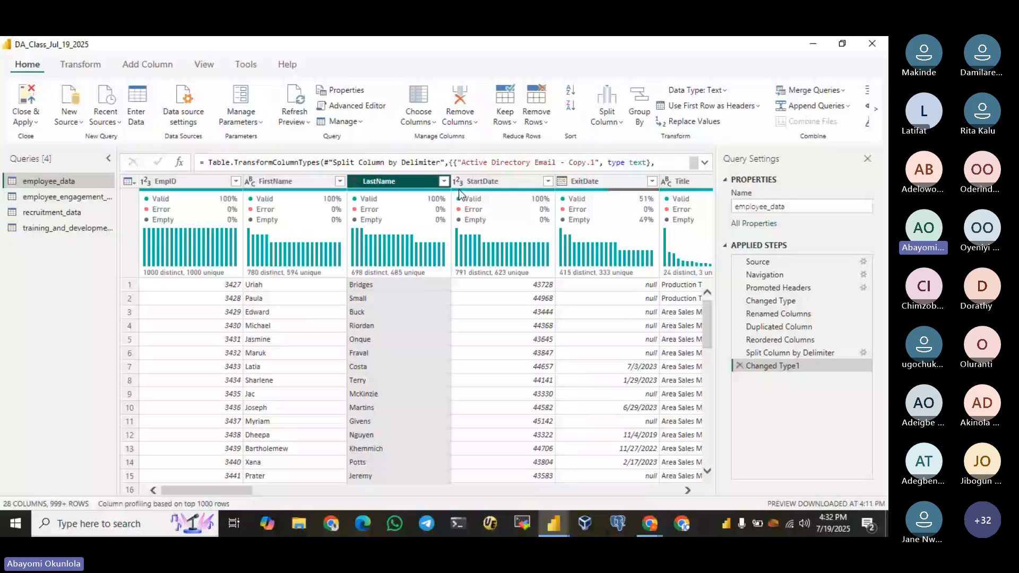
left_click(488, 182)
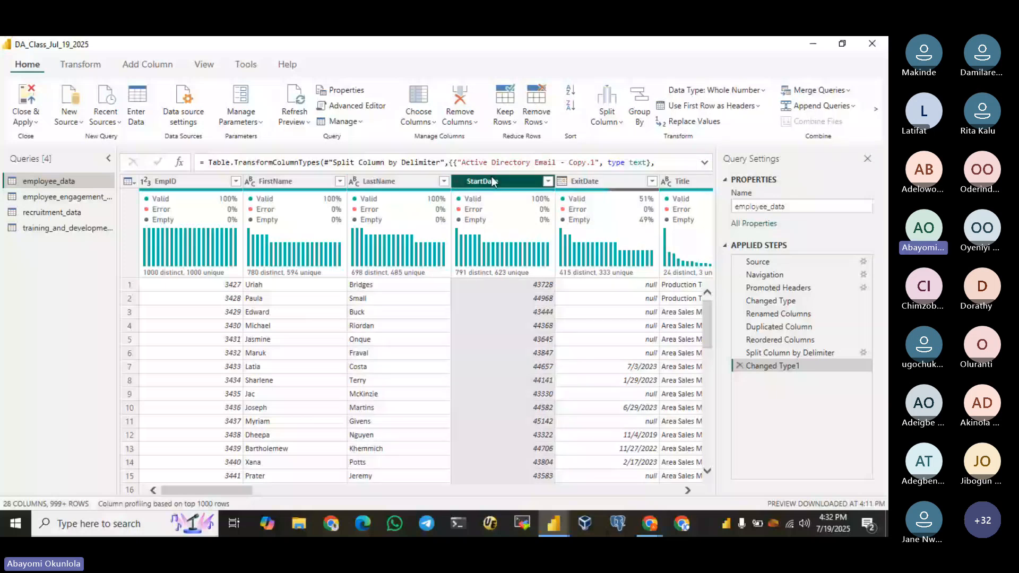
Step: Remove the Changed Type1 step from the applied steps of employee_data
left_click(739, 366)
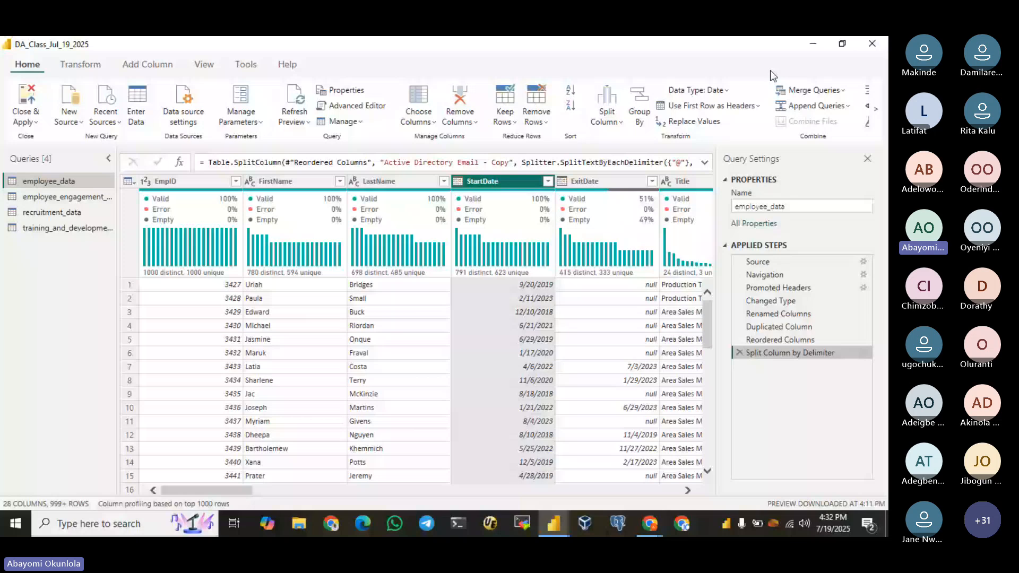
Step: Examine the AI Insights and Transform commands, the details of the second employee record, and the first-row header options
left_click(876, 109)
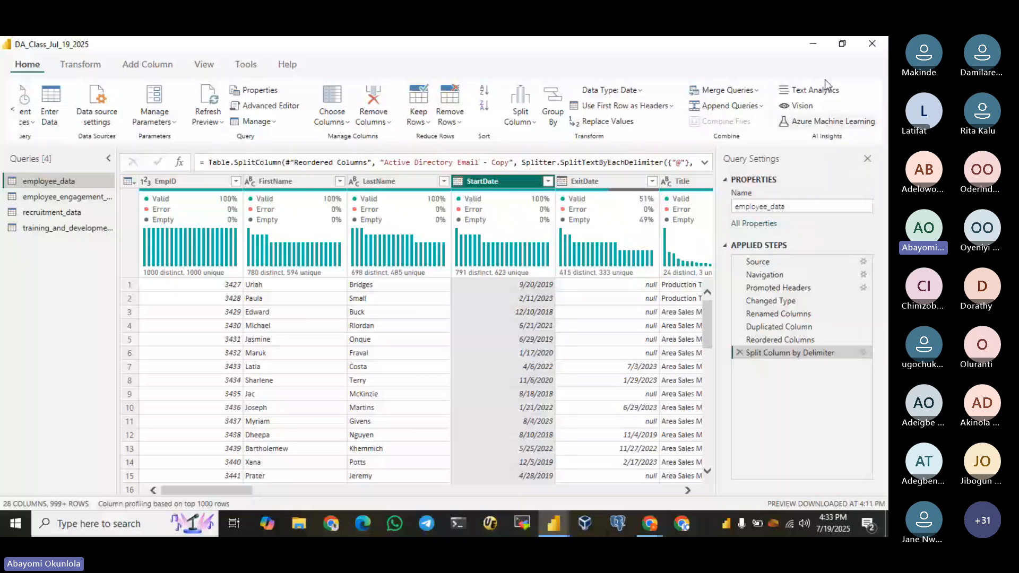
left_click(81, 64)
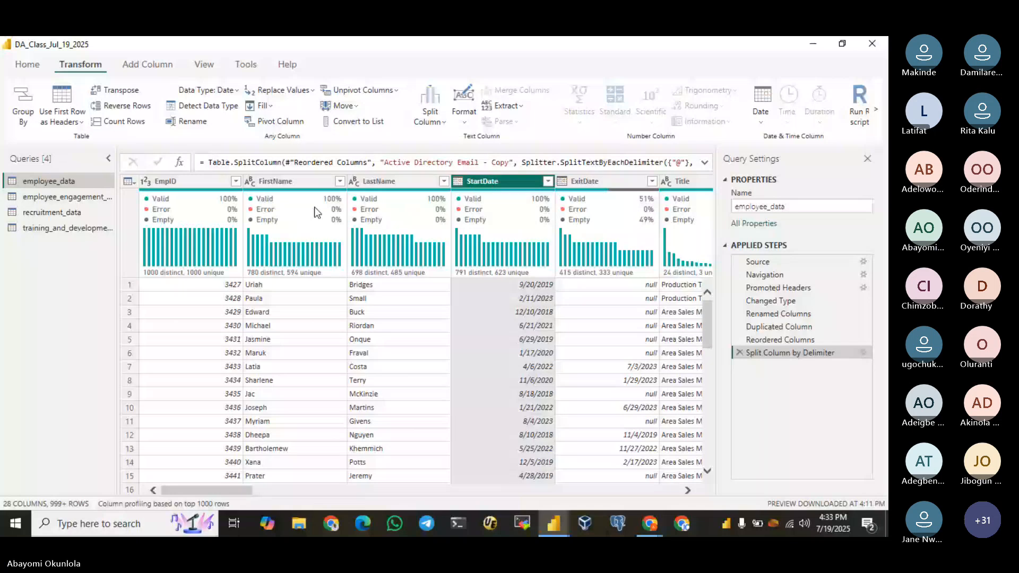
mouse_move(190, 191)
left_click(130, 299)
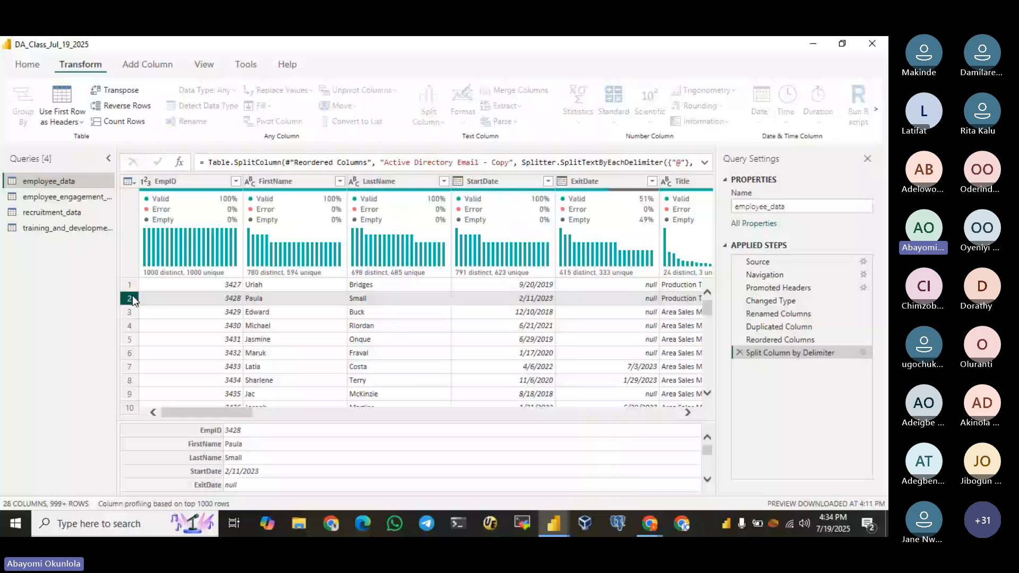
left_click(138, 298)
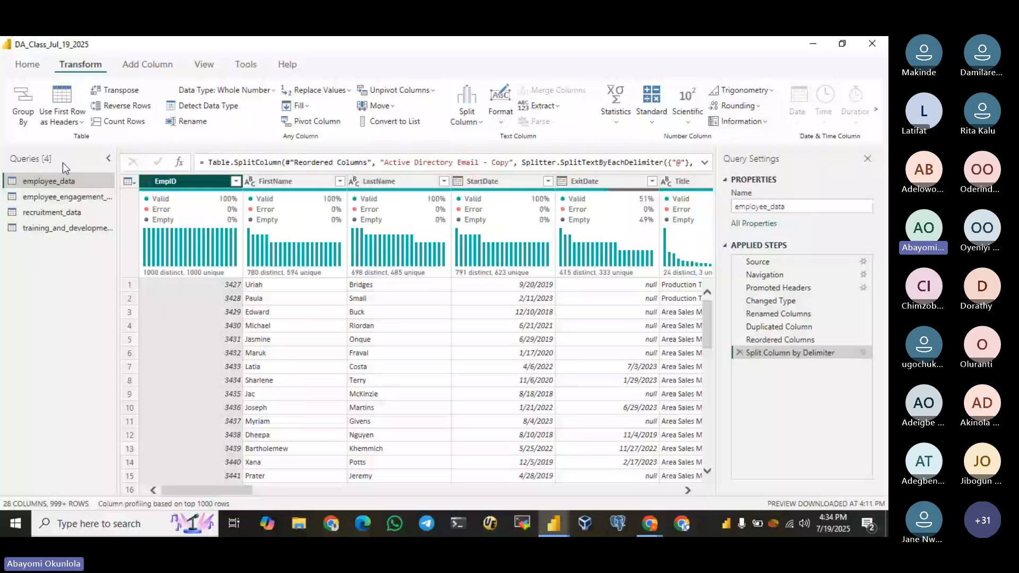
left_click(62, 121)
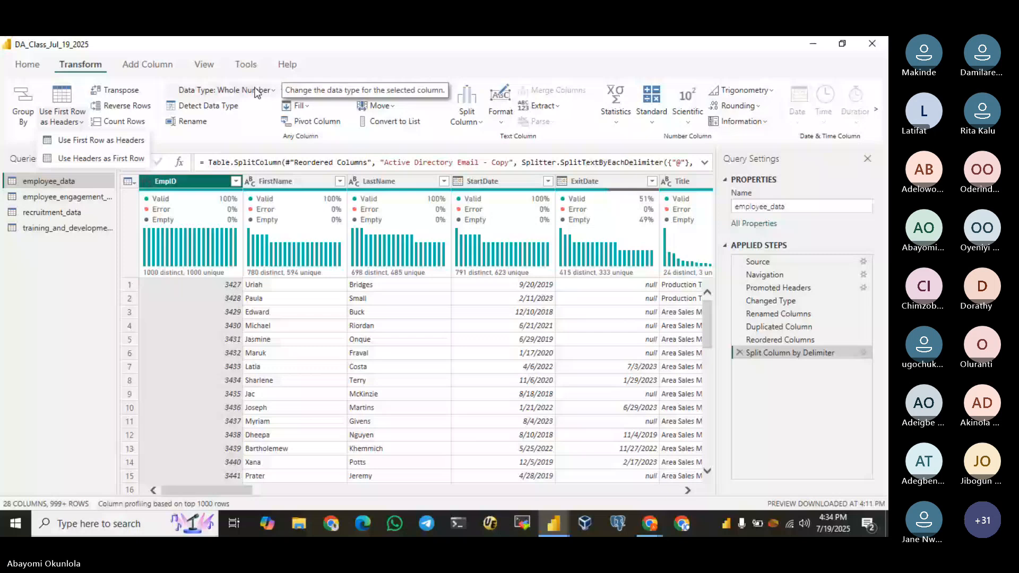
Step: Rename the EmpID column in employee_data as Employee ID
left_click(193, 122)
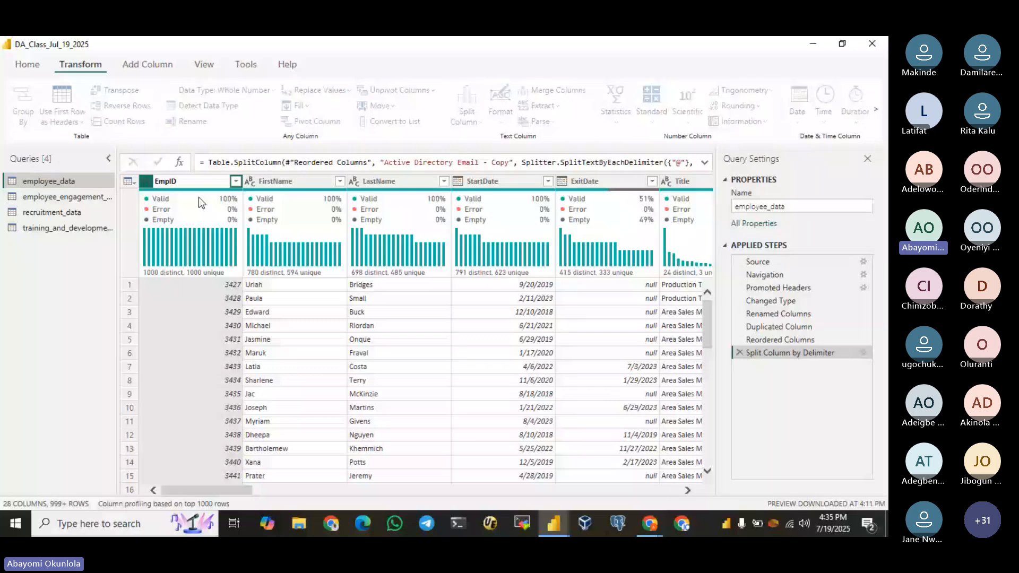
type("loyee")
key("Return")
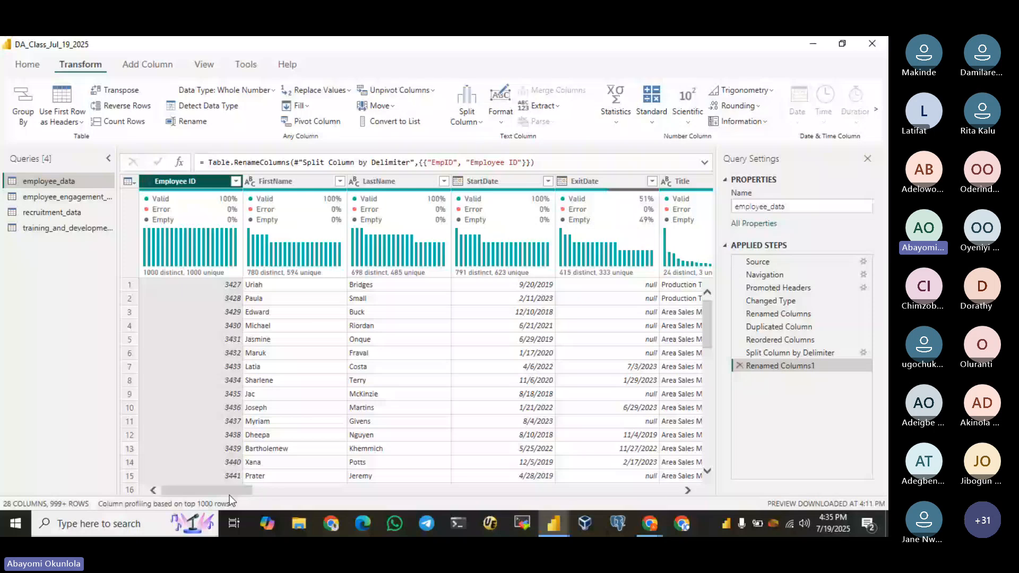
Step: Replace bilearner.com with 9jayouths in the Active Directory Email - Copy.2 column, and remove that replacement from the applied steps
left_click_drag(229, 495, 305, 488)
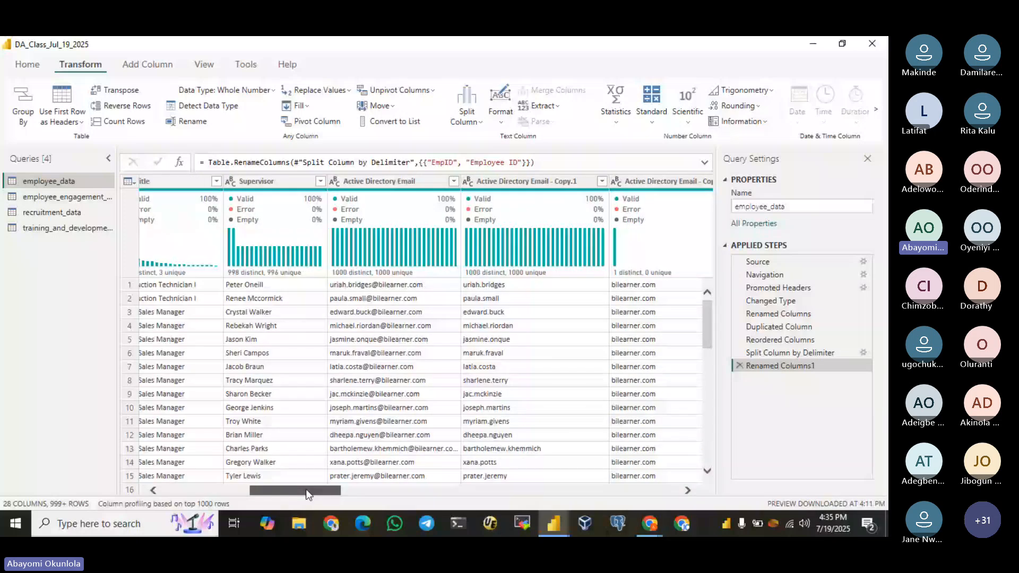
left_click_drag(306, 489, 348, 324)
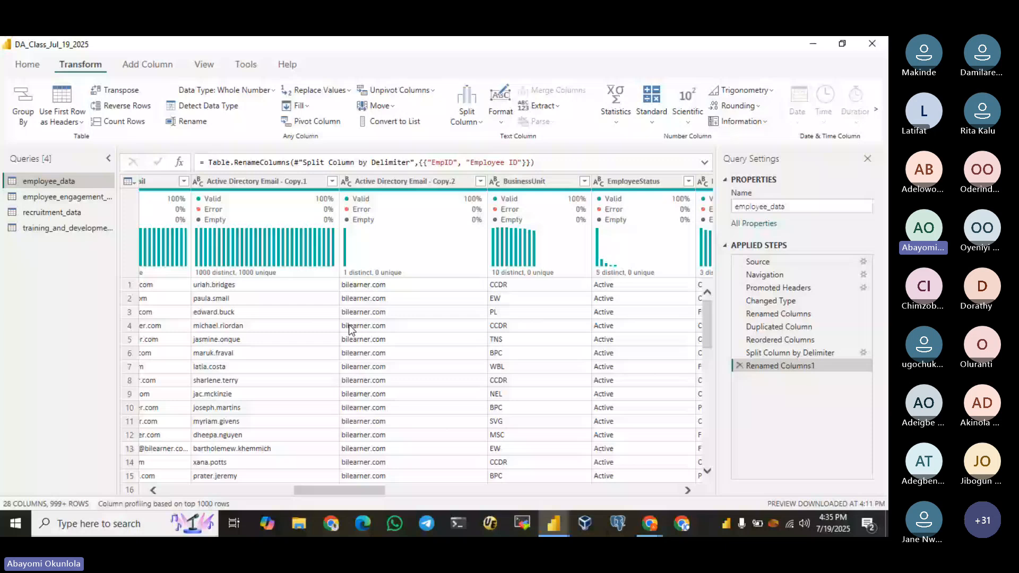
left_click(392, 181)
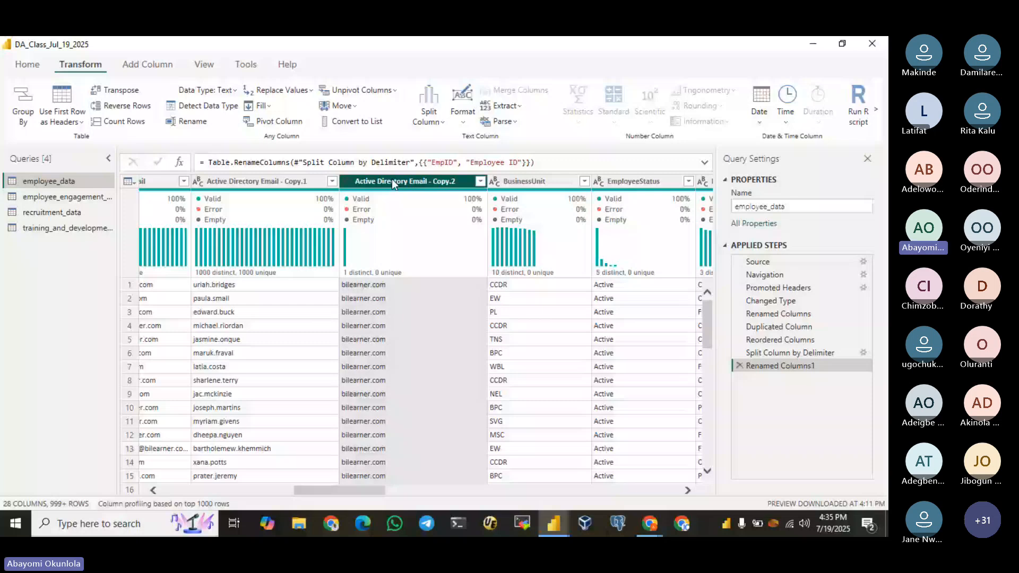
left_click(276, 90)
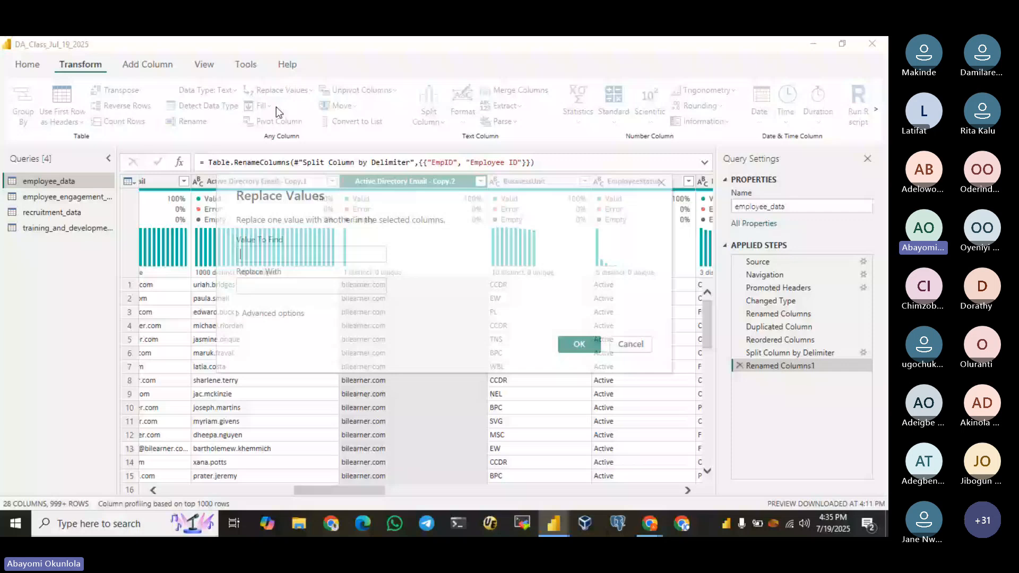
left_click(298, 255)
type("bilearner")
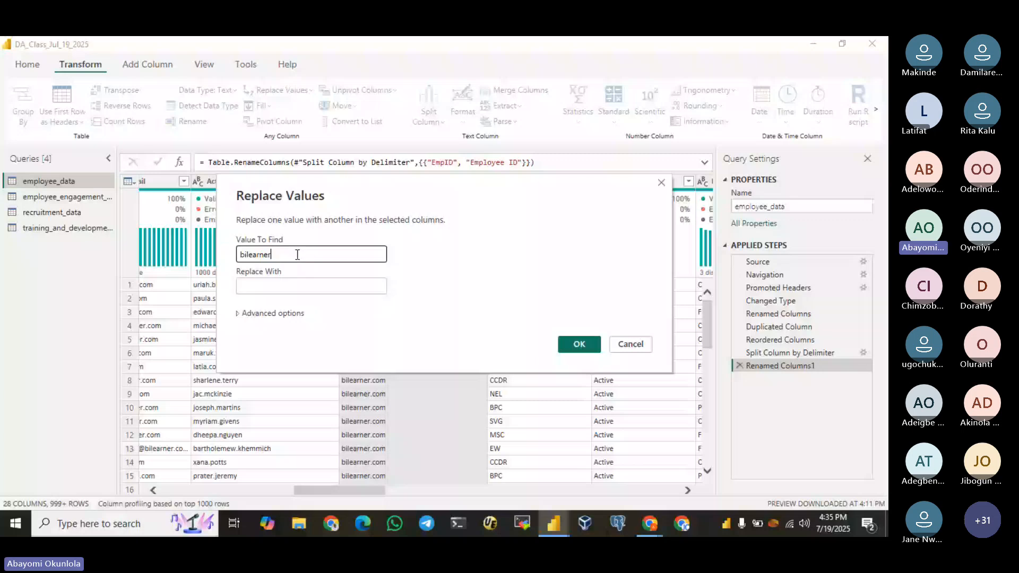
type(".com")
key("Tab")
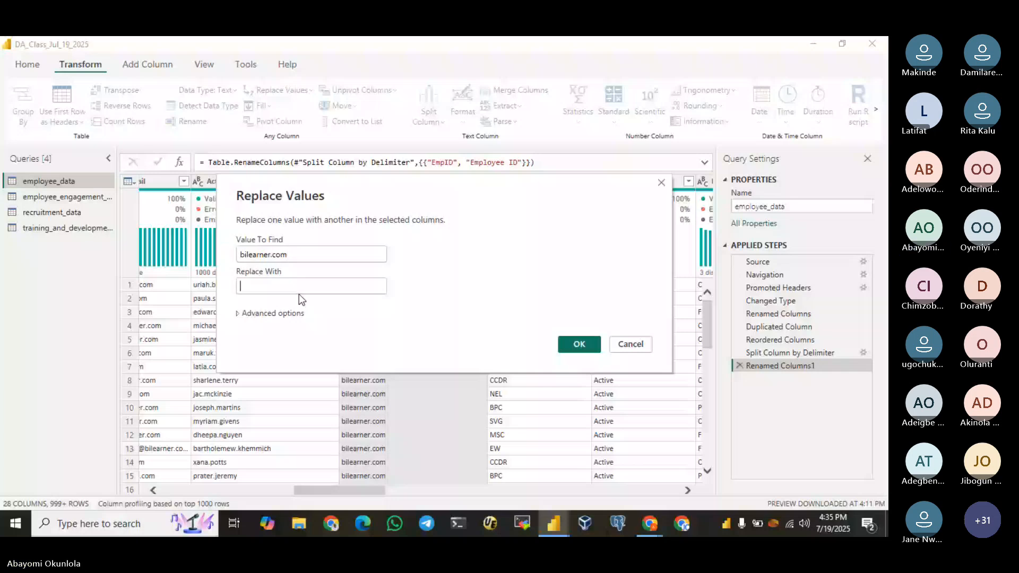
type("9jayouth")
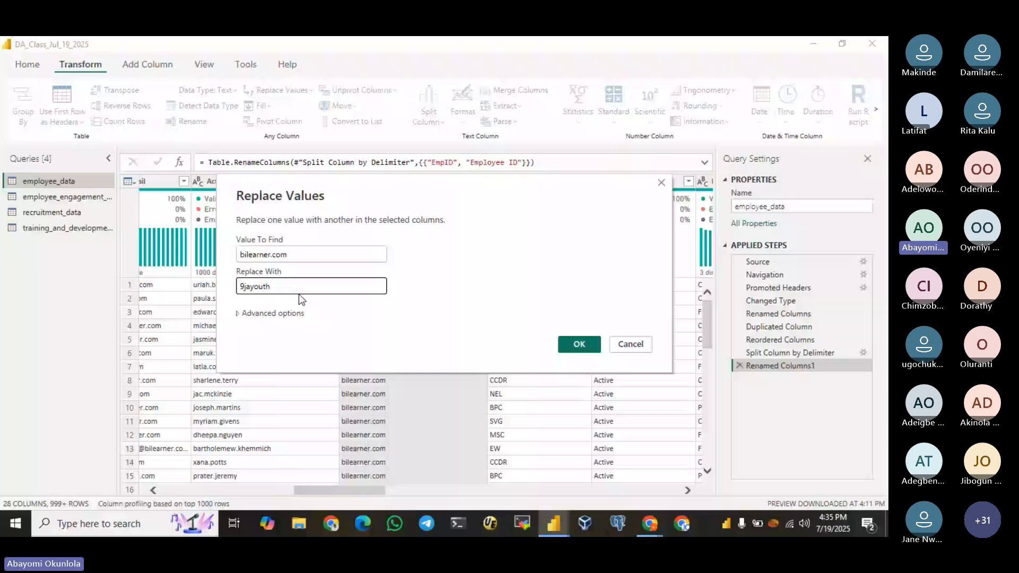
type("s")
left_click(575, 345)
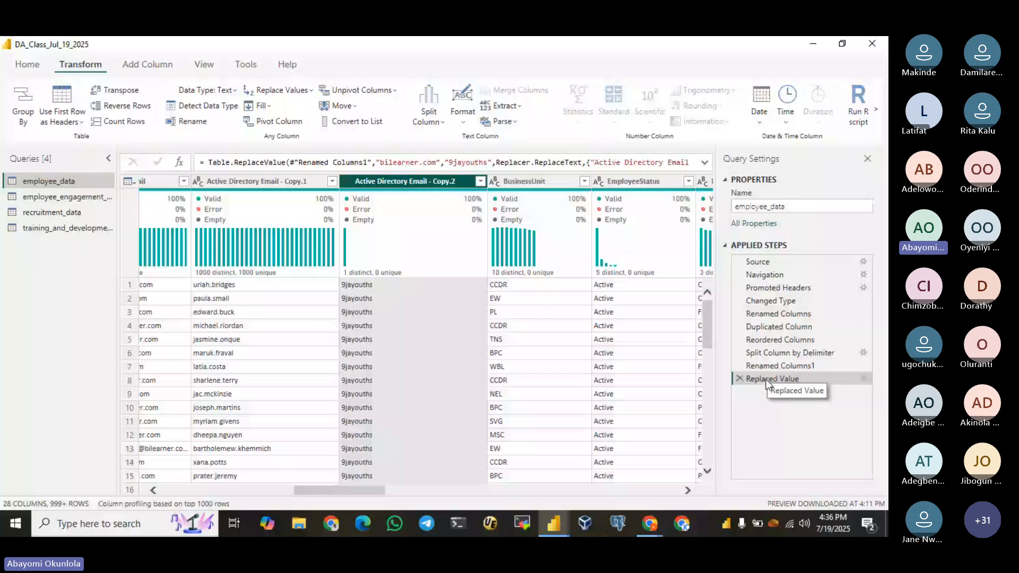
left_click(739, 379)
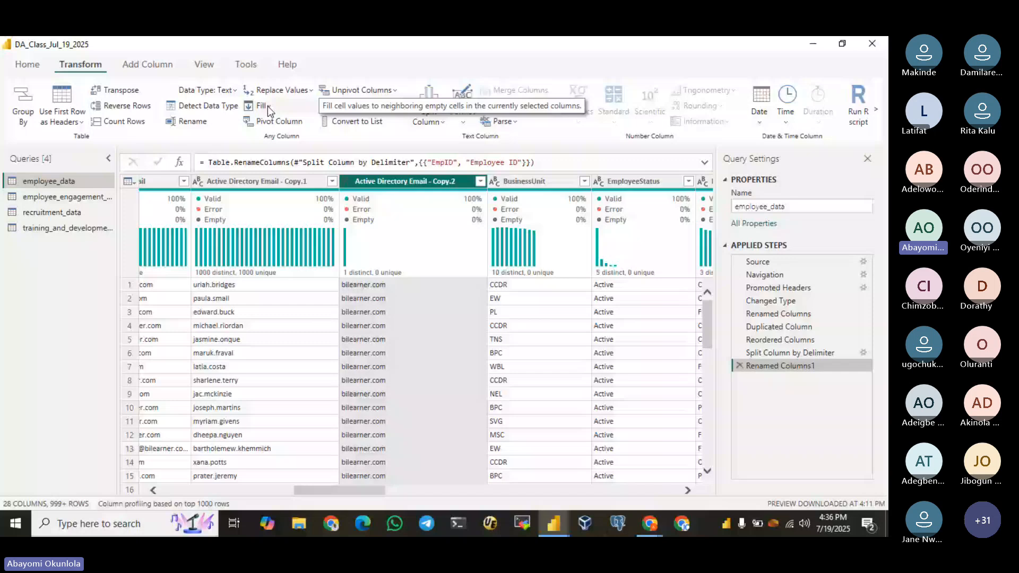
Step: Move the ExitDate column to the end of employee_data, and remove that reordering from the applied steps
left_click(265, 493)
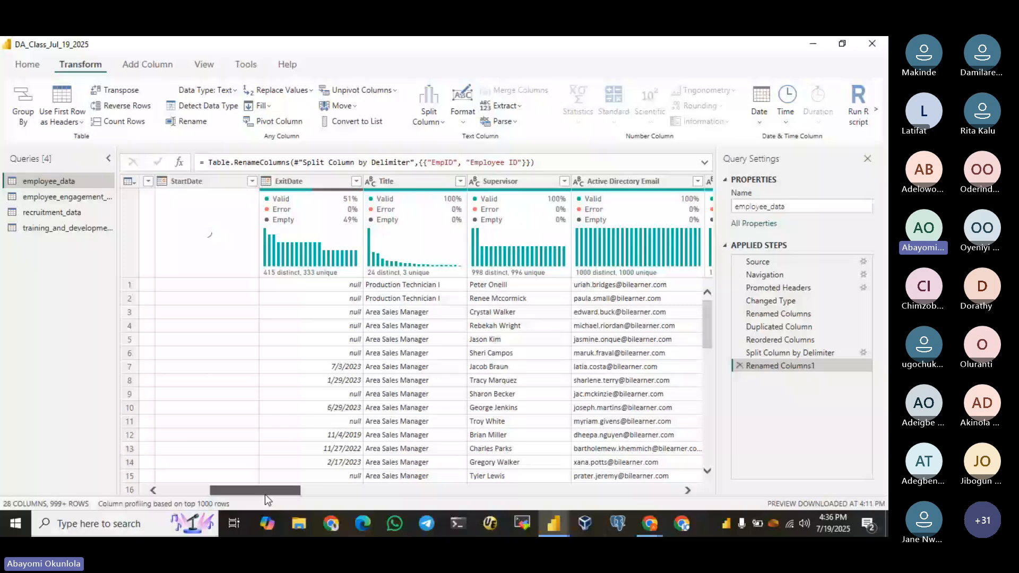
left_click(306, 181)
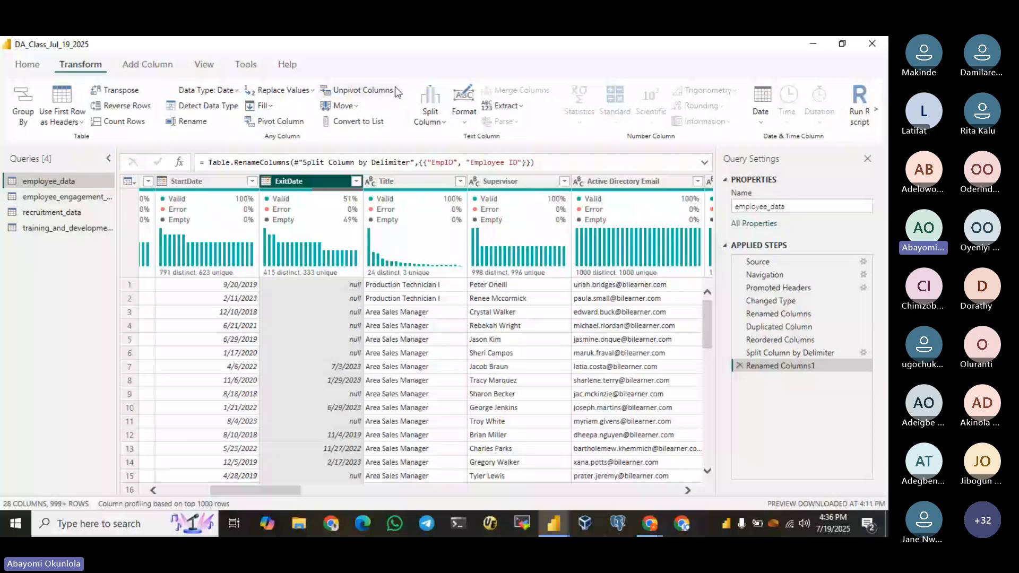
left_click(354, 110)
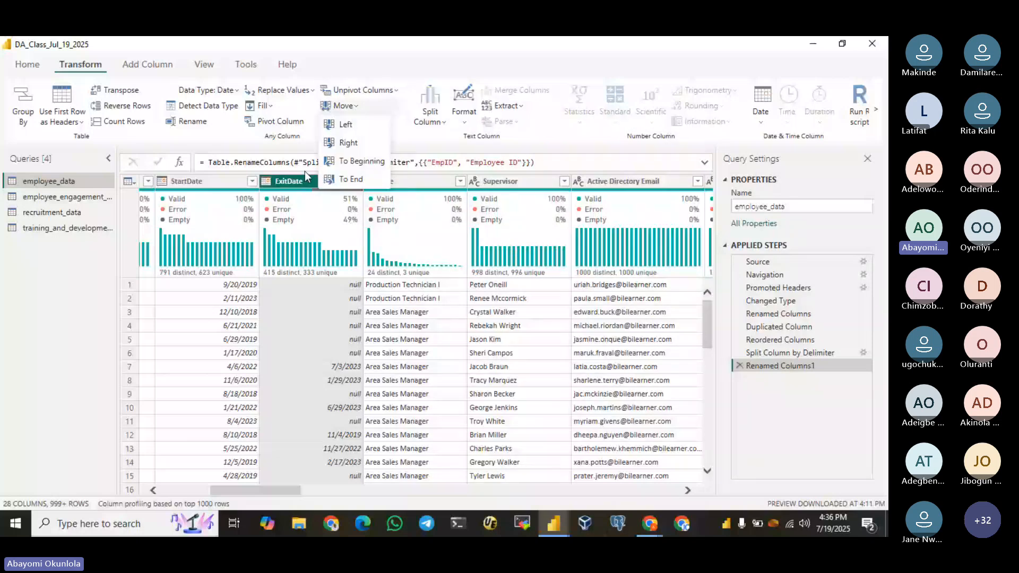
left_click(293, 179)
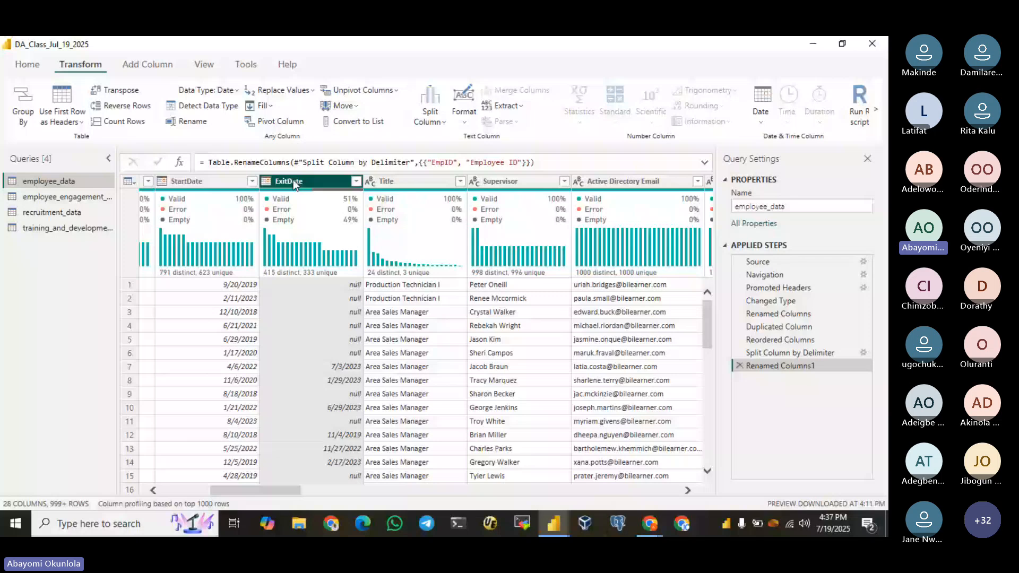
left_click(343, 106)
left_click(351, 179)
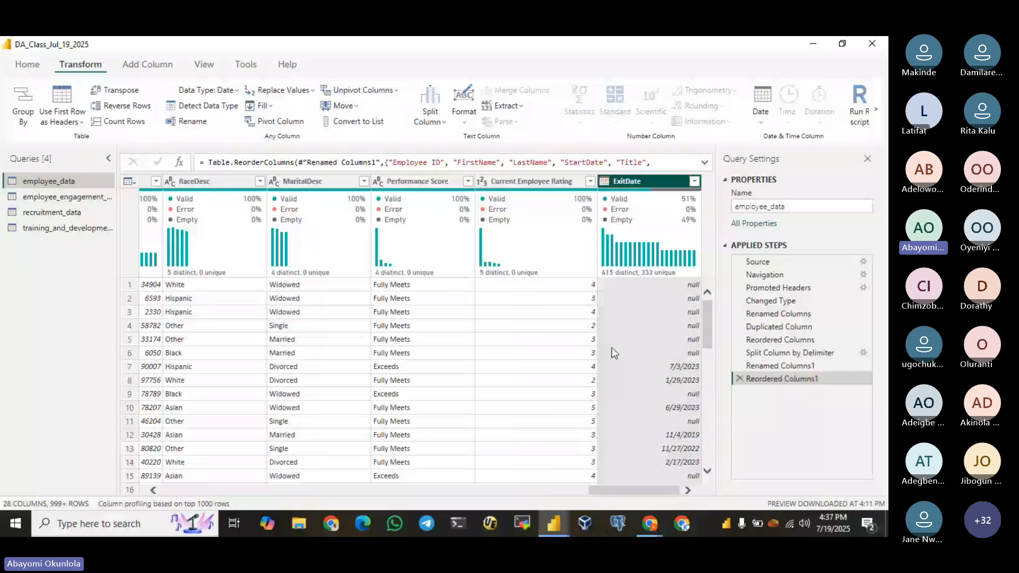
left_click(739, 378)
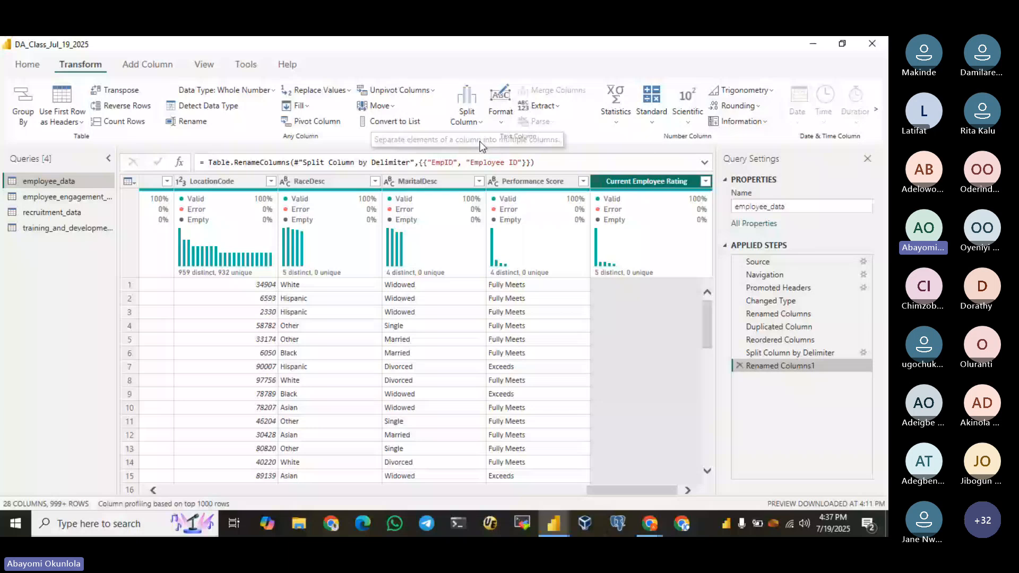
Step: Format the MaritalDesc column's text as UPPERCASE and convert it to Capitalize Each Word
left_click(437, 182)
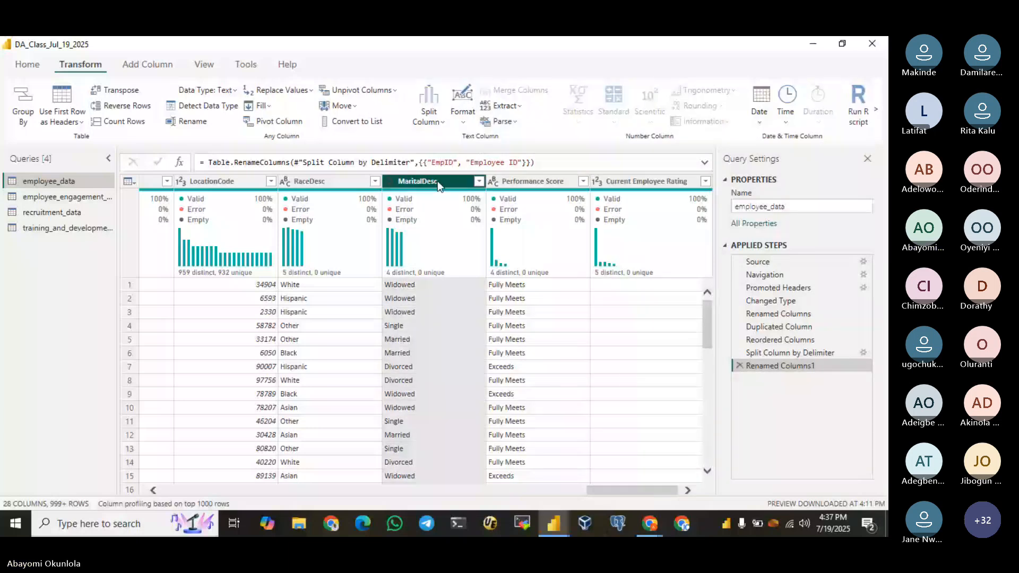
left_click(462, 106)
left_click(474, 153)
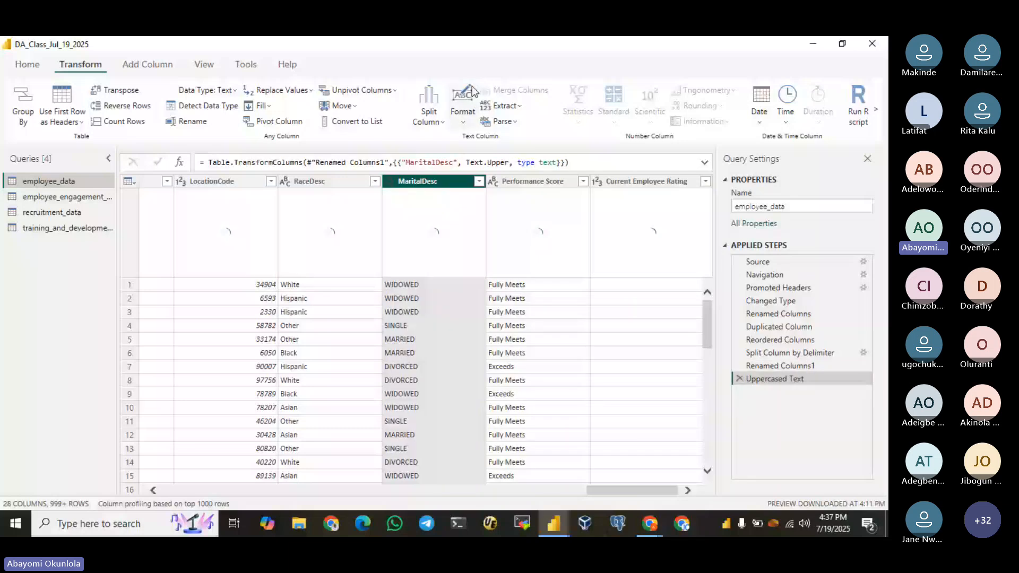
left_click(471, 87)
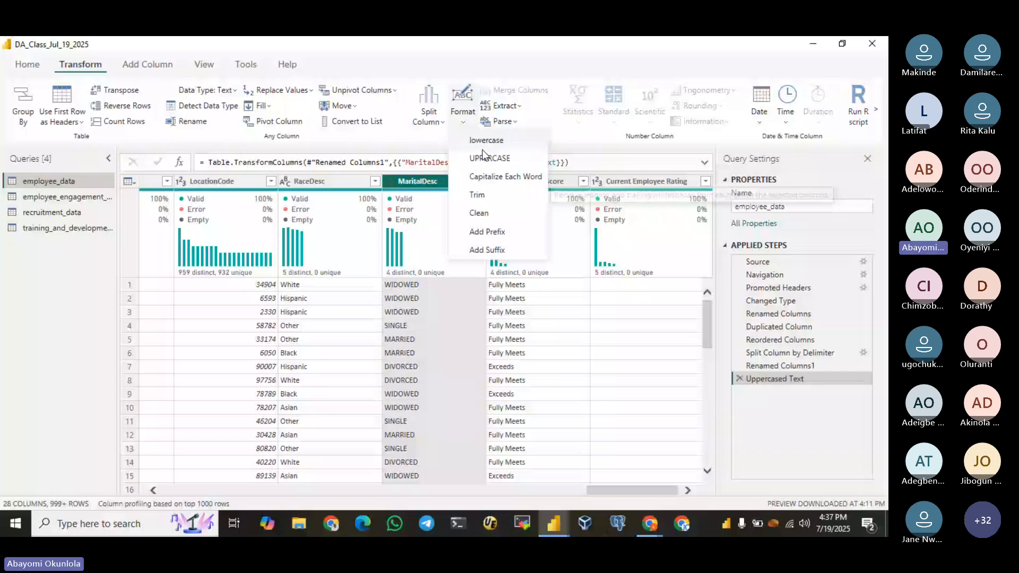
left_click(488, 171)
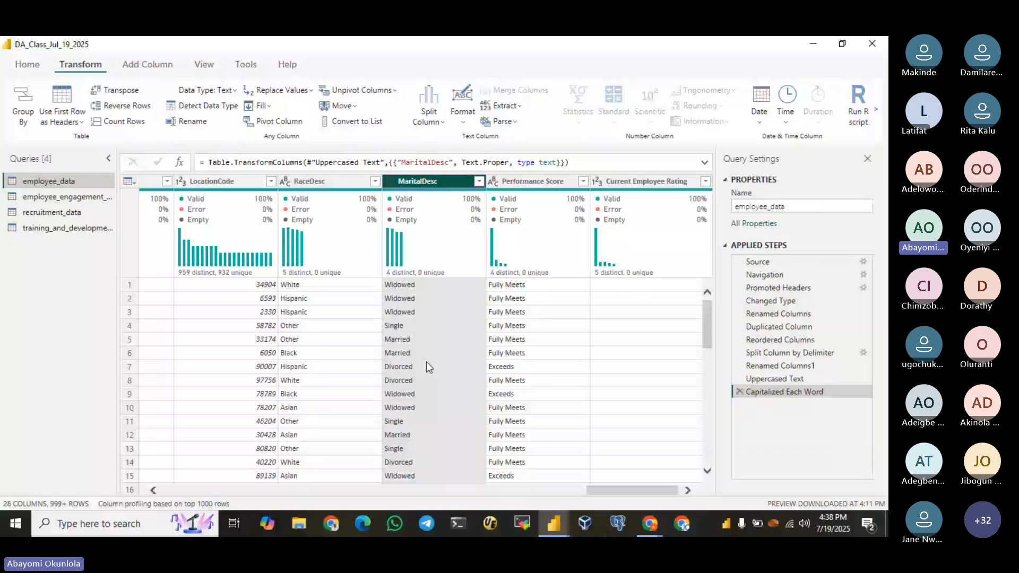
Step: Extract the text length in the MaritalDesc column, and remove that calculation from the applied steps
left_click(463, 109)
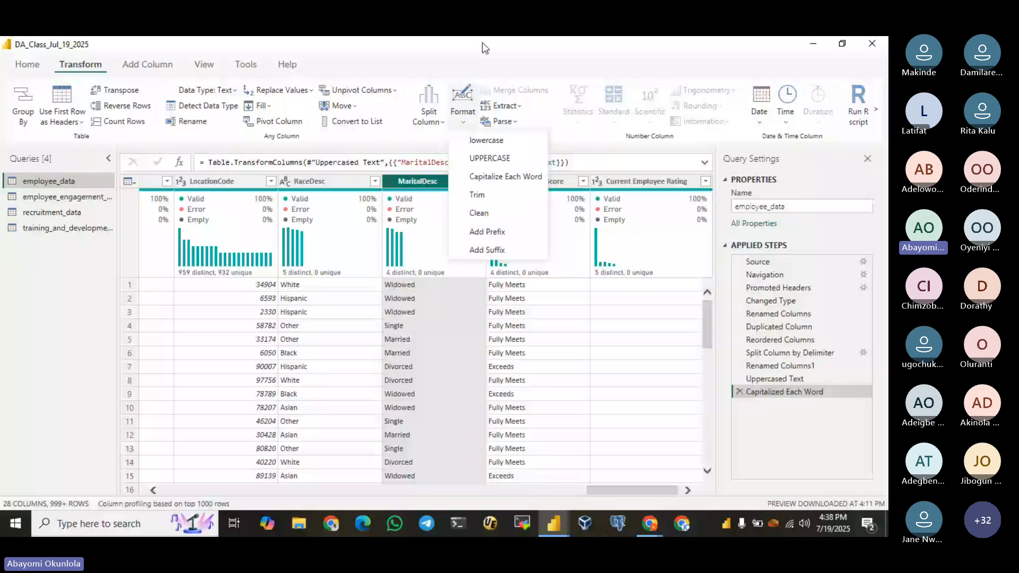
left_click(504, 106)
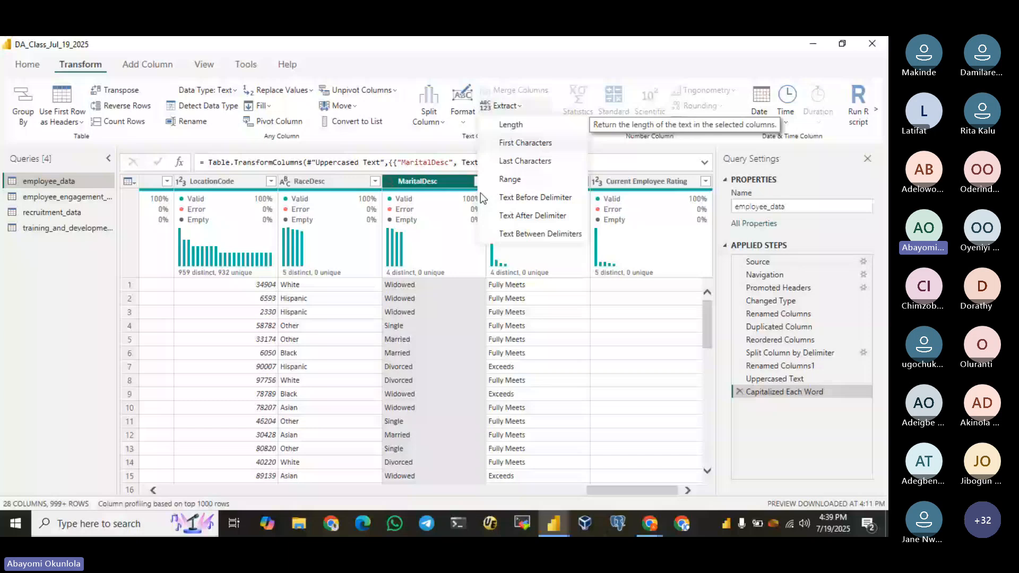
left_click(515, 125)
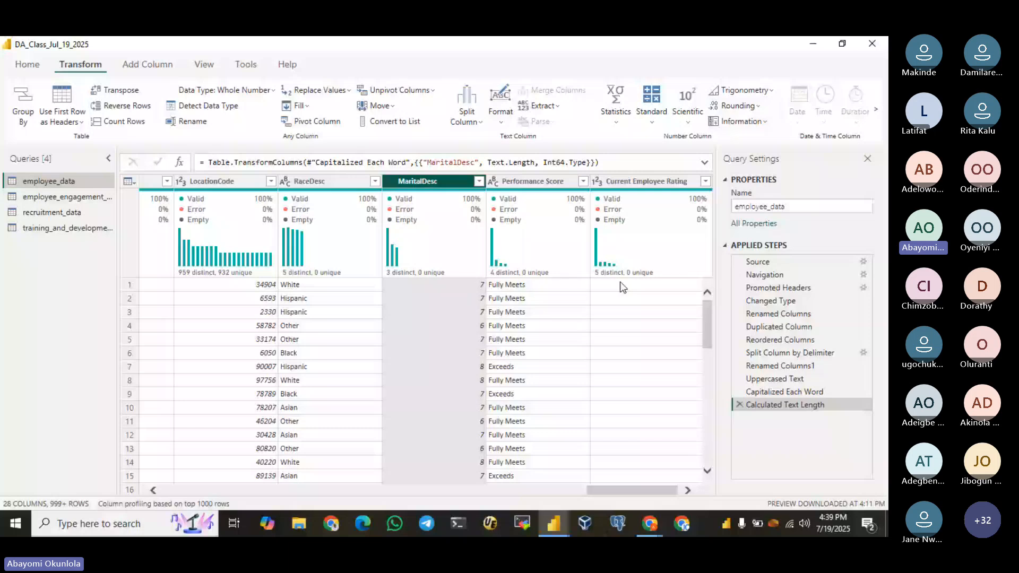
left_click(739, 405)
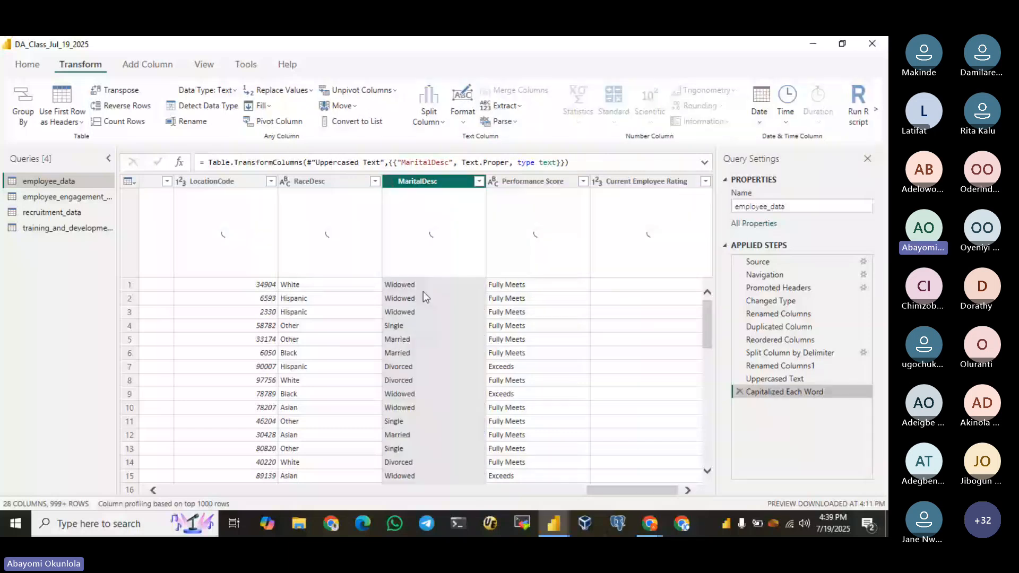
Step: Duplicate the MaritalDesc column and move the copy between MaritalDesc and Performance Score
right_click(426, 180)
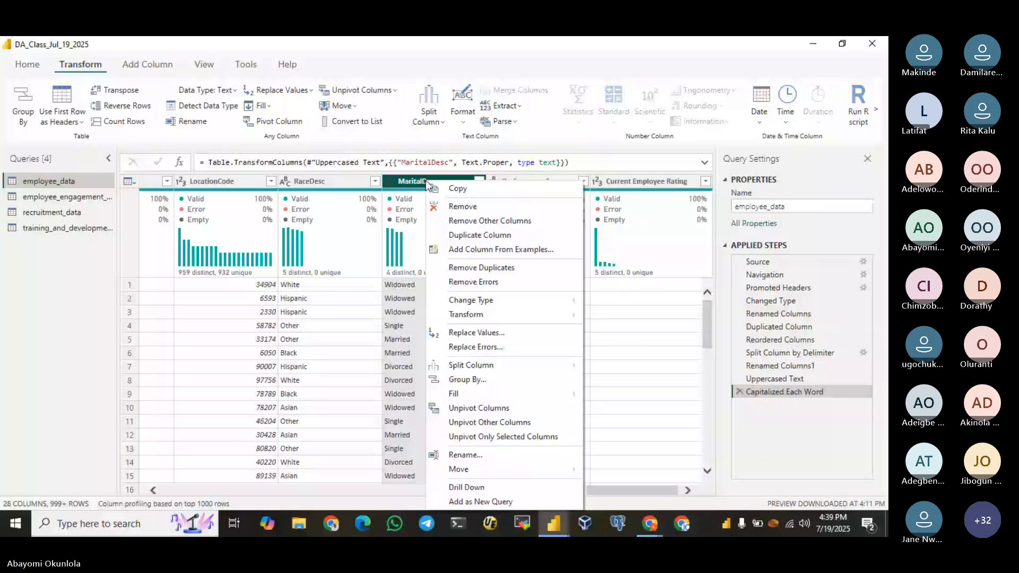
left_click(479, 235)
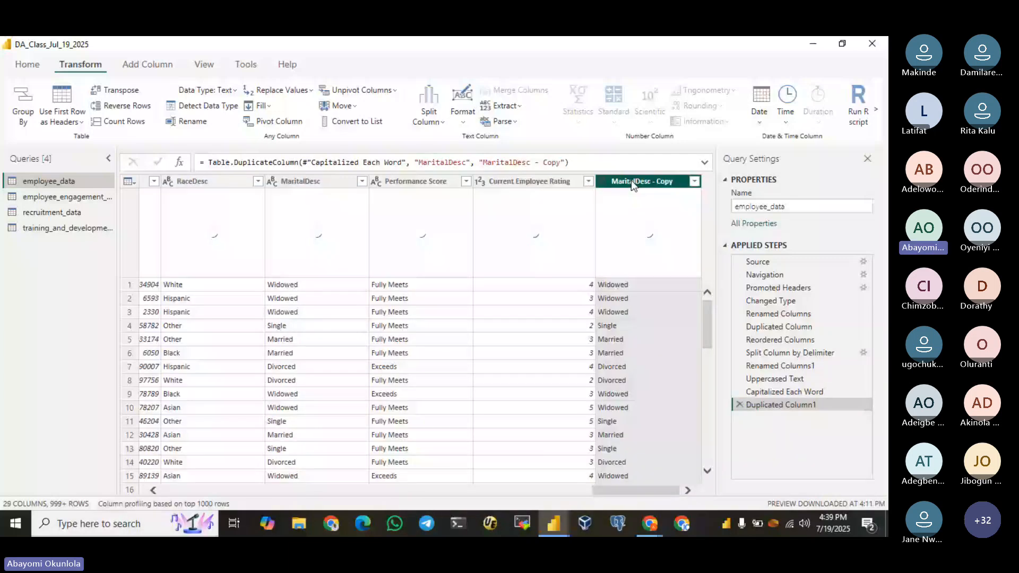
left_click_drag(632, 180, 137, 190)
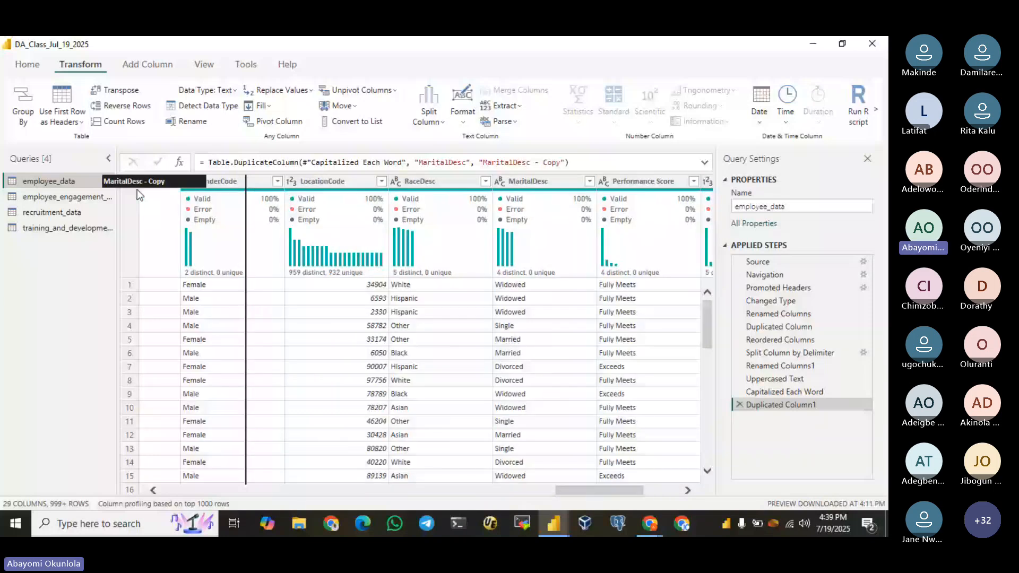
left_click_drag(137, 190, 137, 190)
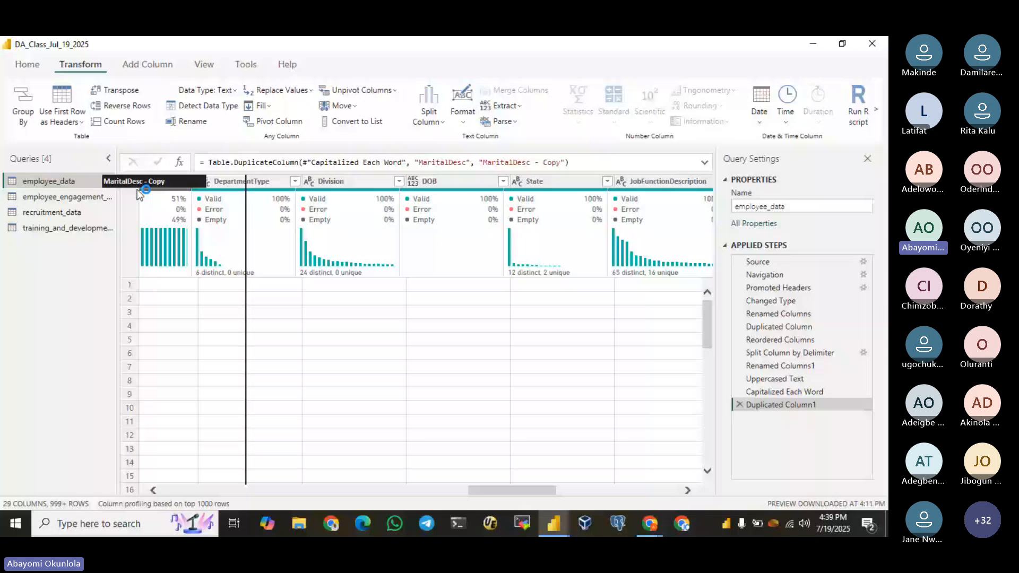
left_click_drag(137, 189, 137, 189)
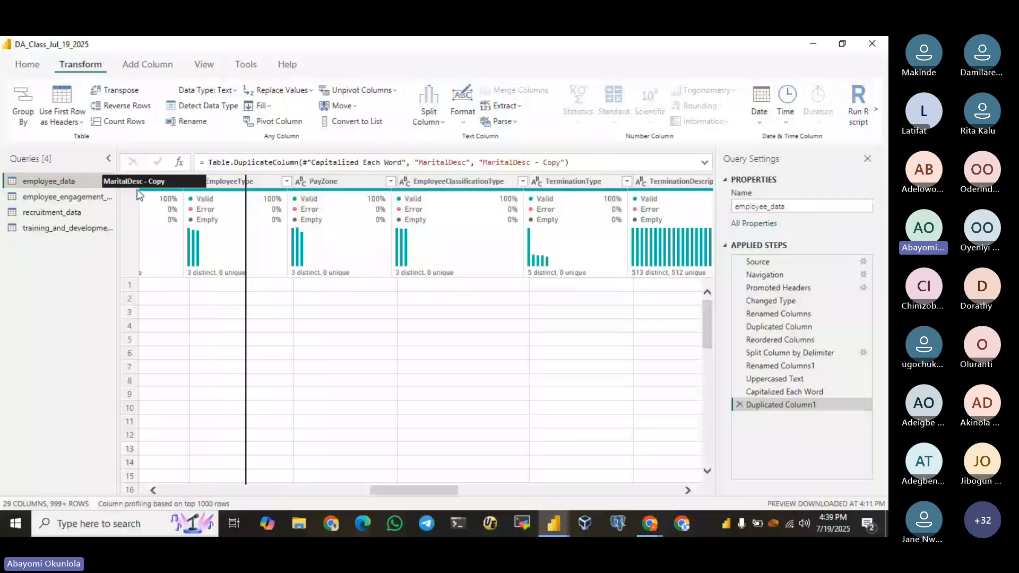
left_click_drag(137, 189, 729, 193)
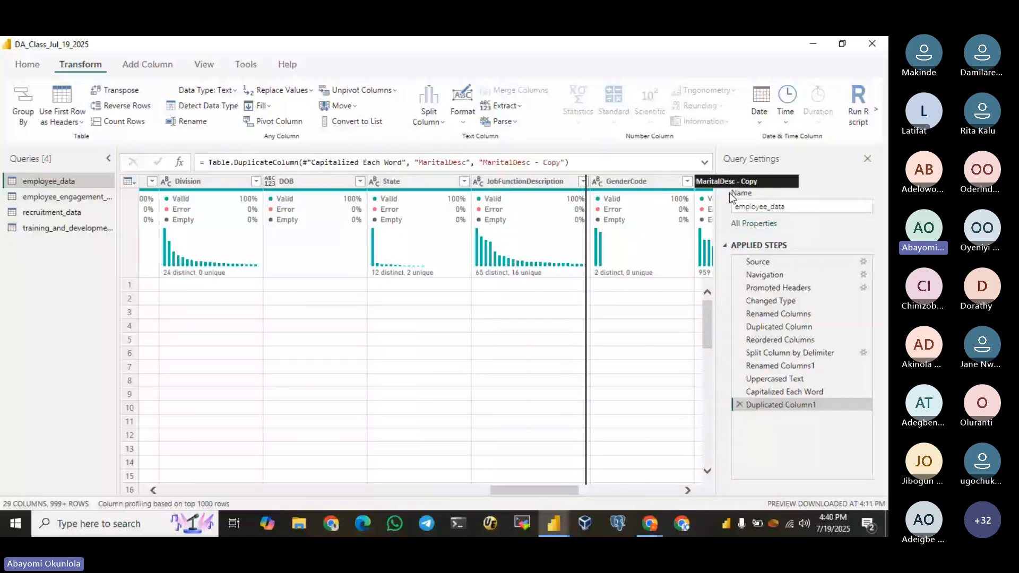
left_click_drag(729, 192, 729, 193)
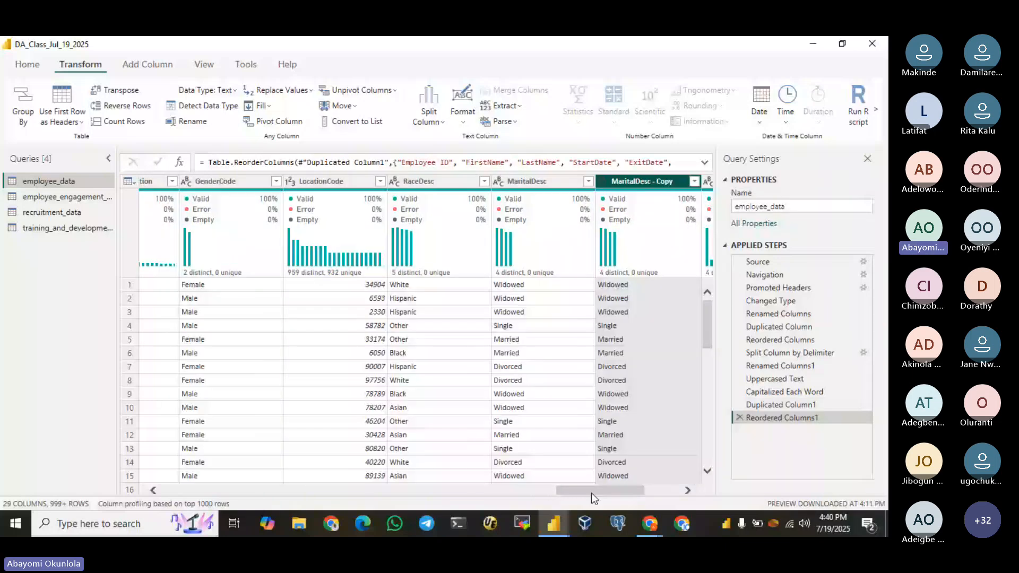
Step: Extract the text length in the duplicated MaritalDesc - Copy column
scroll(592, 492, "right", 2)
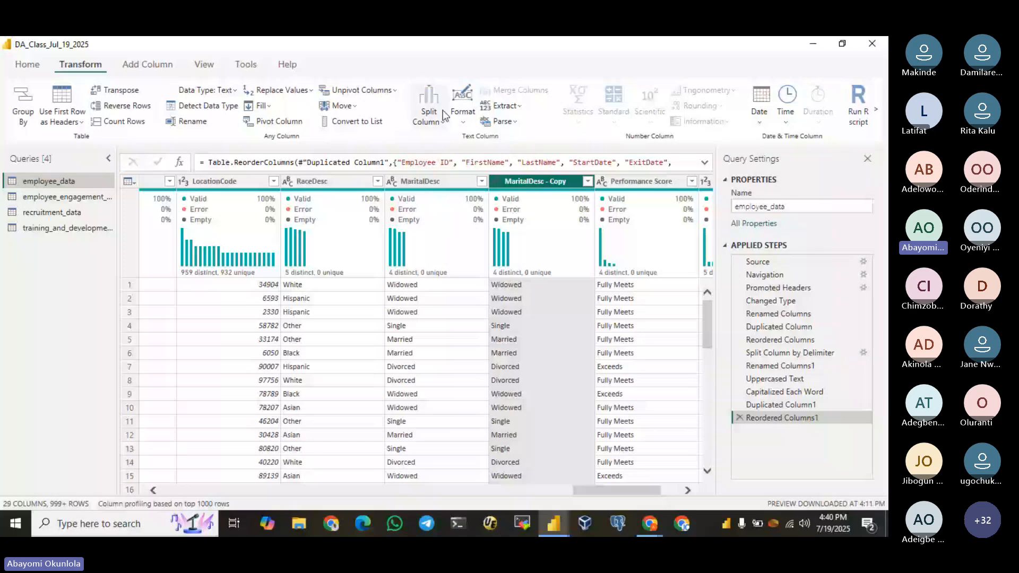
left_click(503, 106)
left_click(510, 126)
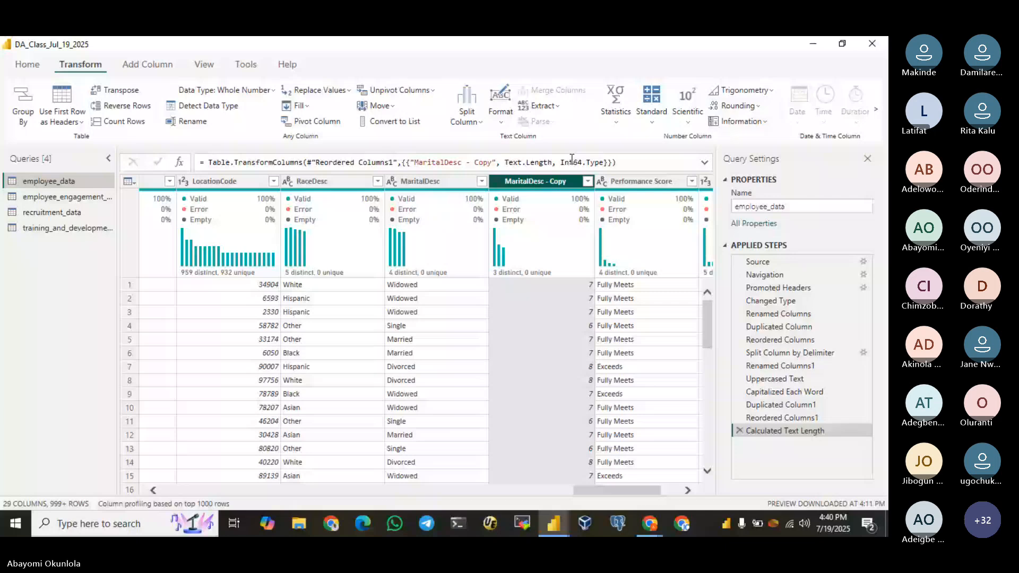
Step: Examine the Extract options and the statistical operations available for the MaritalDesc - Copy column
left_click(543, 106)
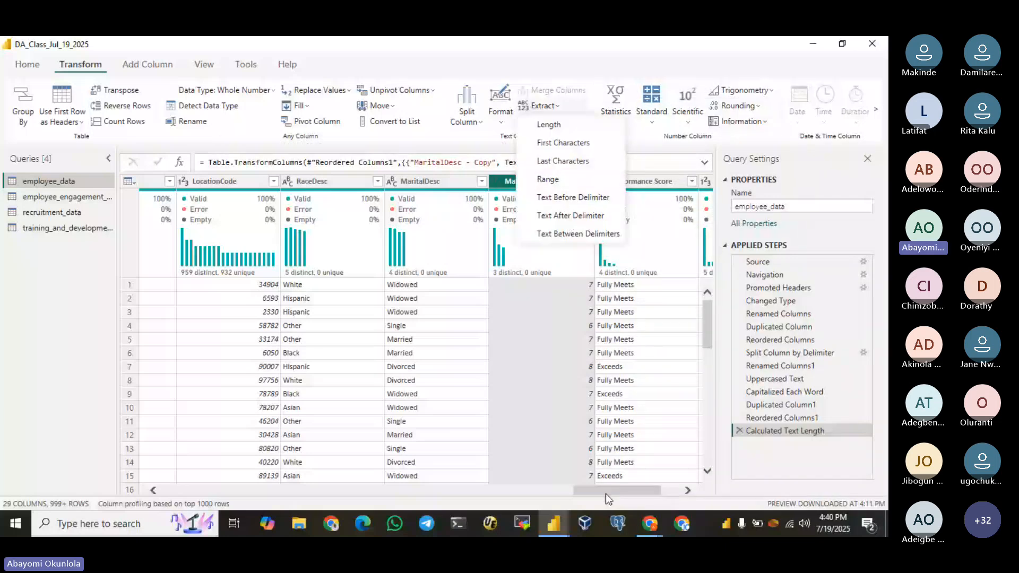
left_click_drag(606, 494, 627, 493)
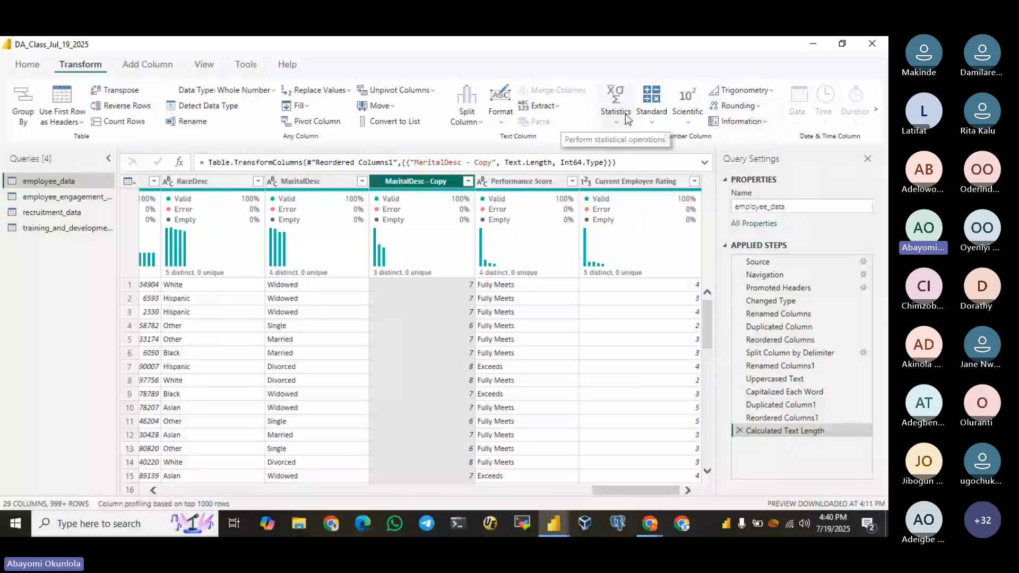
left_click(625, 122)
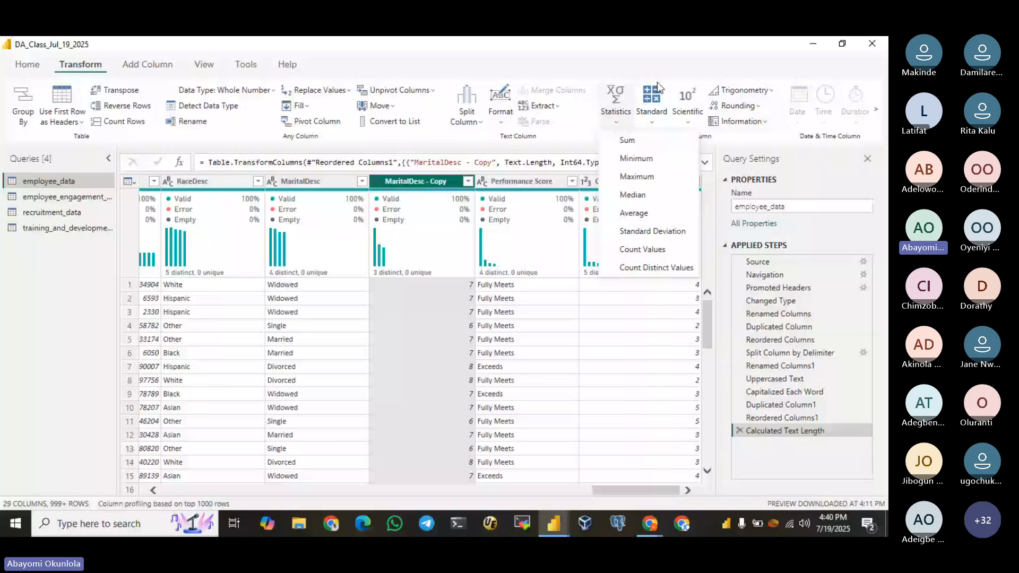
Step: Examine the standard and information number operations and the Run Python script dialog, leaving the query without running a script
left_click(649, 117)
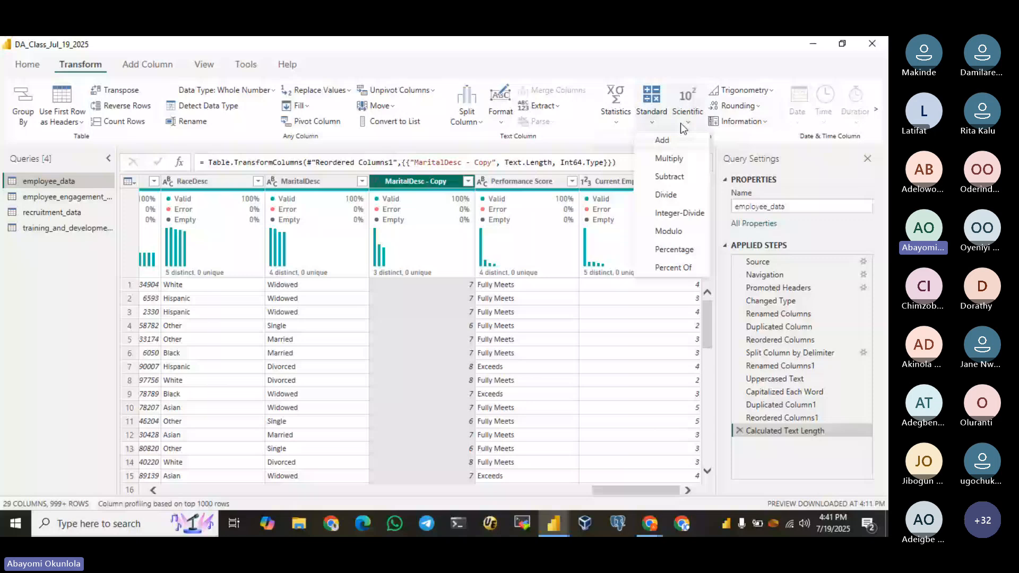
left_click(638, 429)
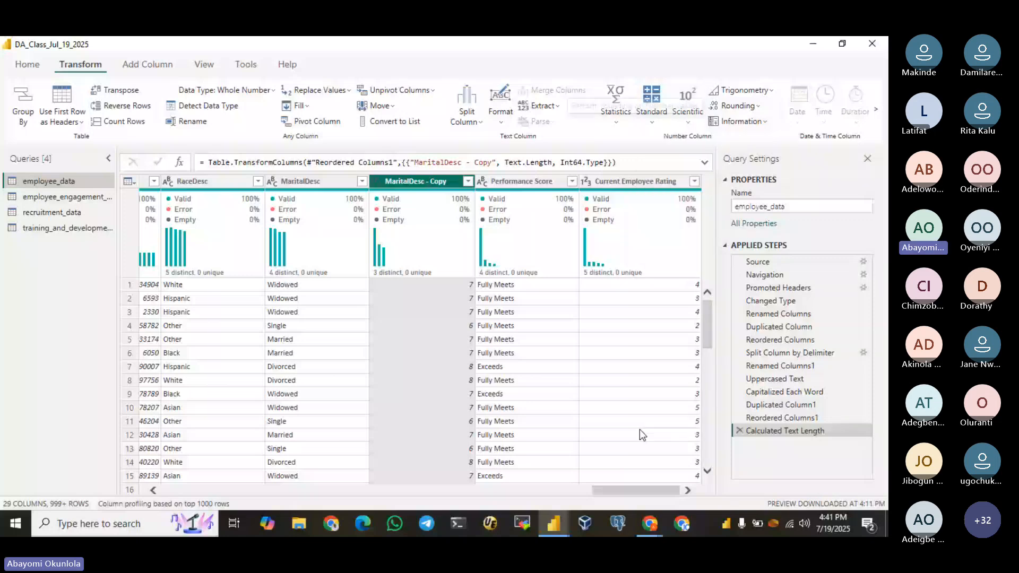
left_click_drag(635, 490, 235, 507)
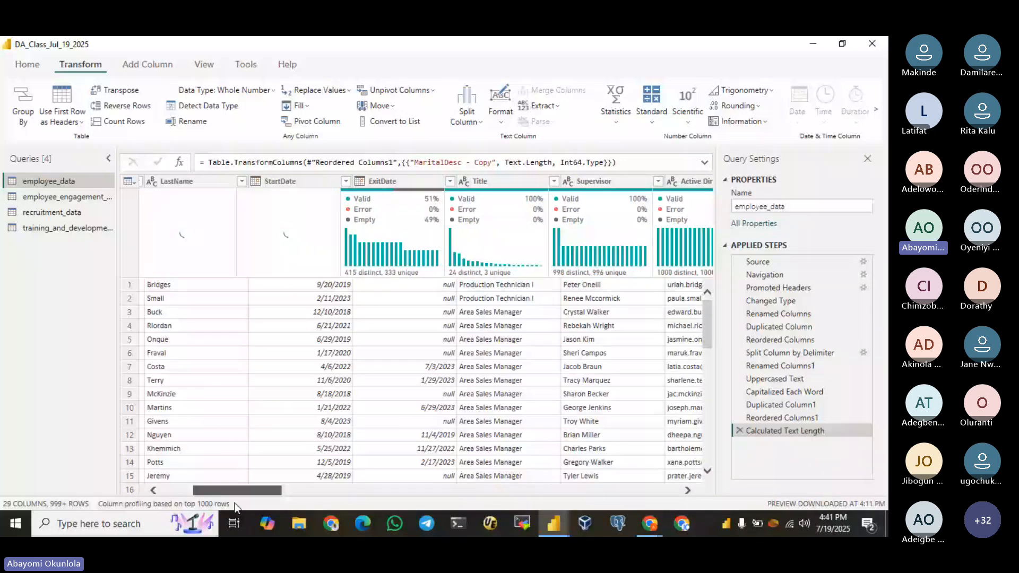
left_click_drag(237, 508, 204, 508)
left_click(763, 122)
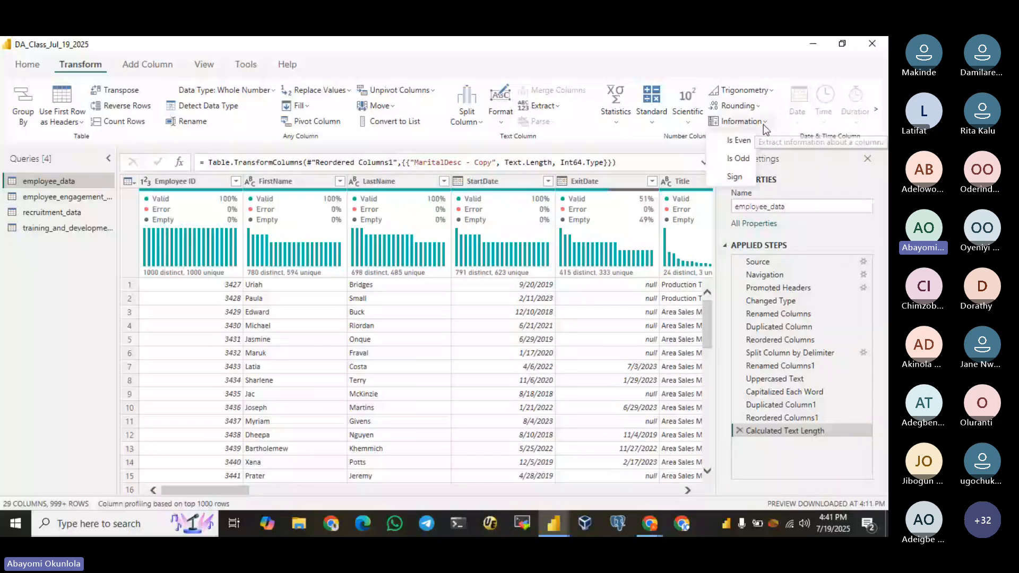
left_click(875, 109)
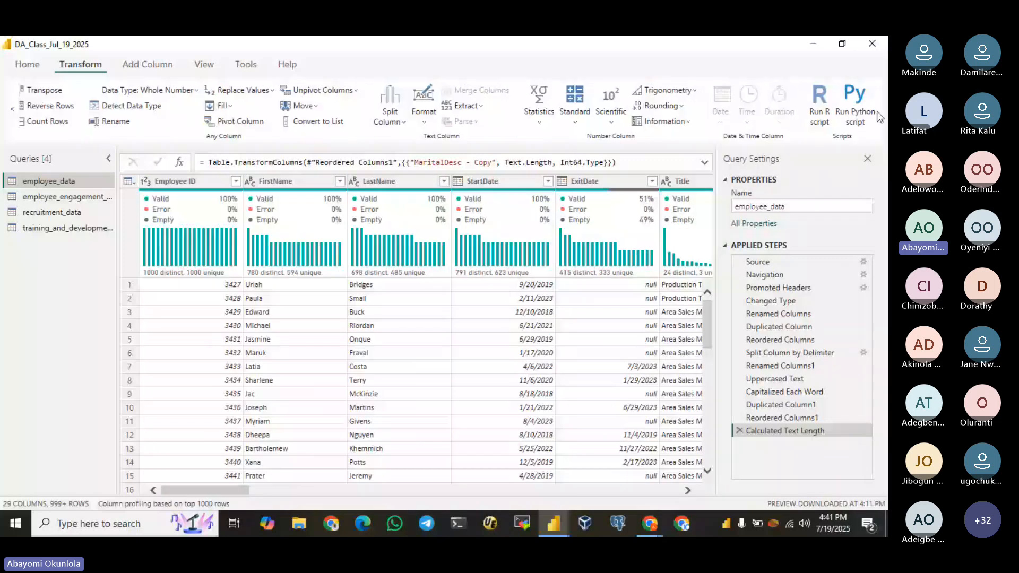
left_click(855, 103)
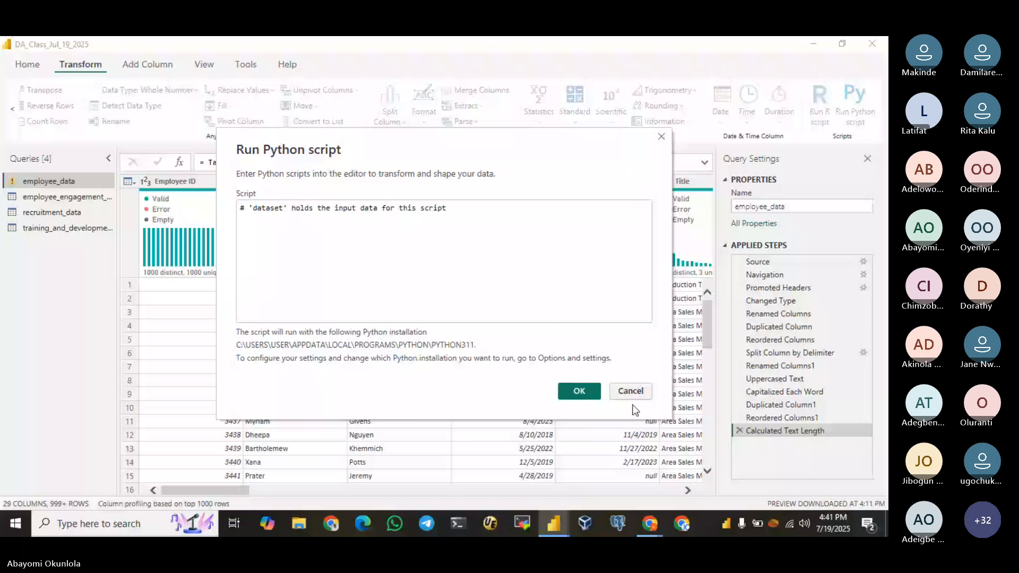
left_click(631, 392)
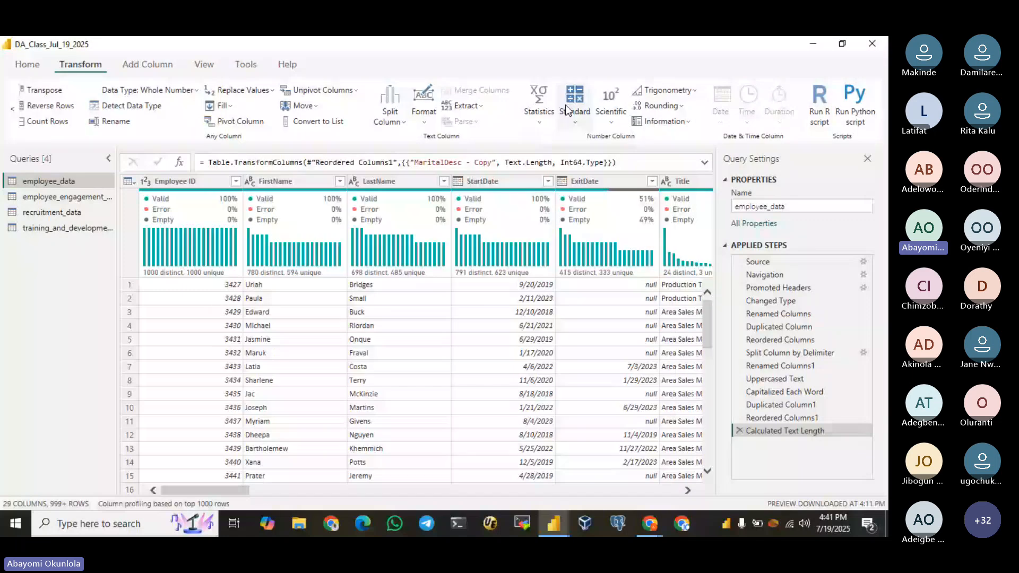
Step: Extract the year from the StartDate column, and remove that extraction from the applied steps
left_click(488, 181)
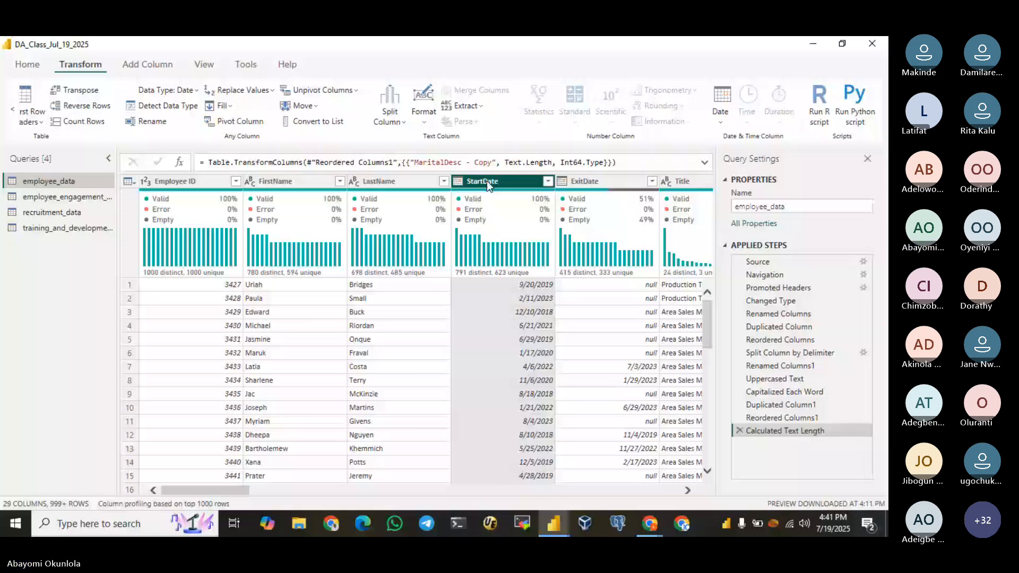
left_click(316, 182)
left_click(499, 181)
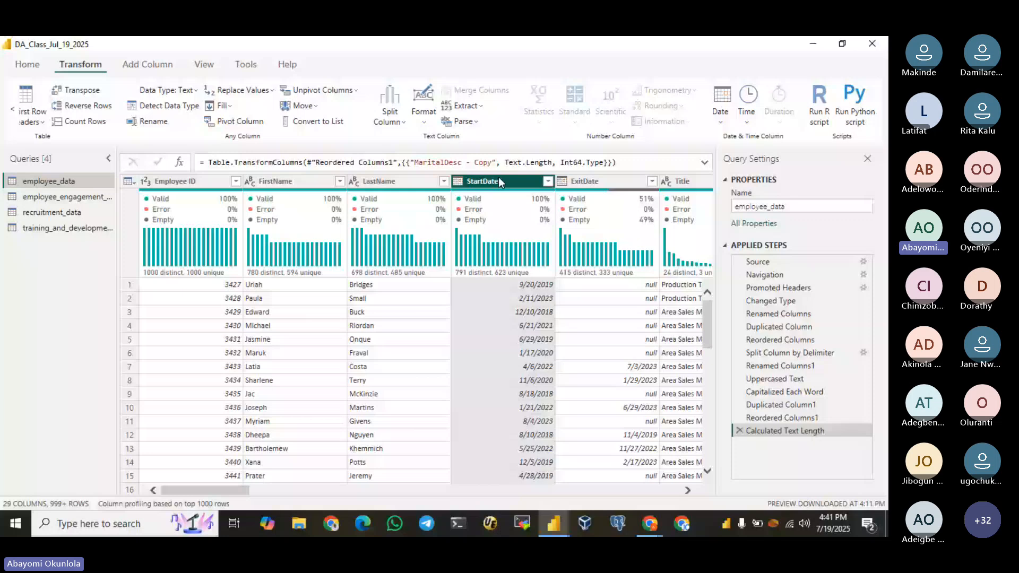
left_click(724, 119)
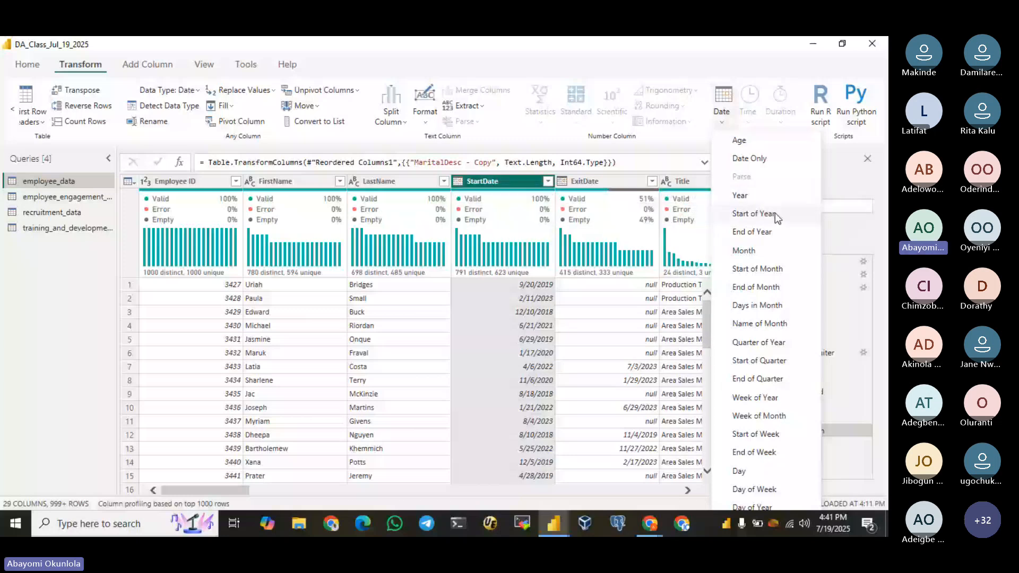
left_click(746, 196)
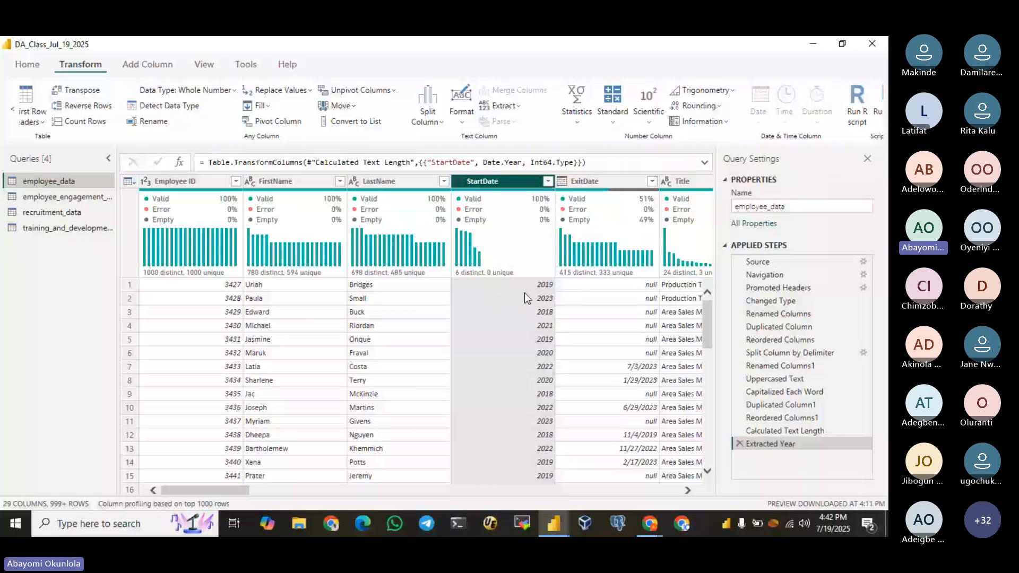
left_click(740, 443)
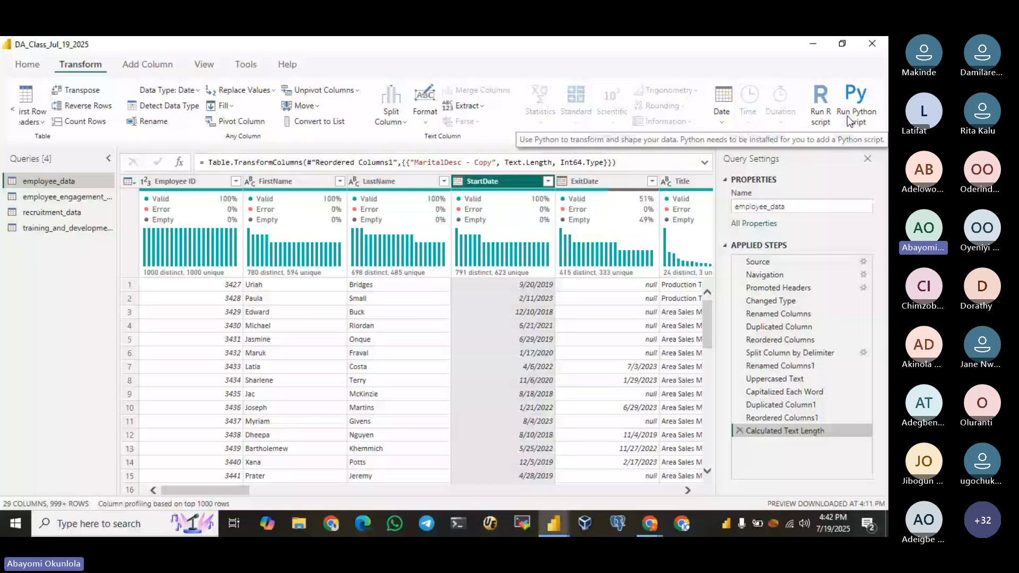
Step: Switch to the Teams meeting in the browser, turn the camera on, and open the meeting chat
key("alt+Tab")
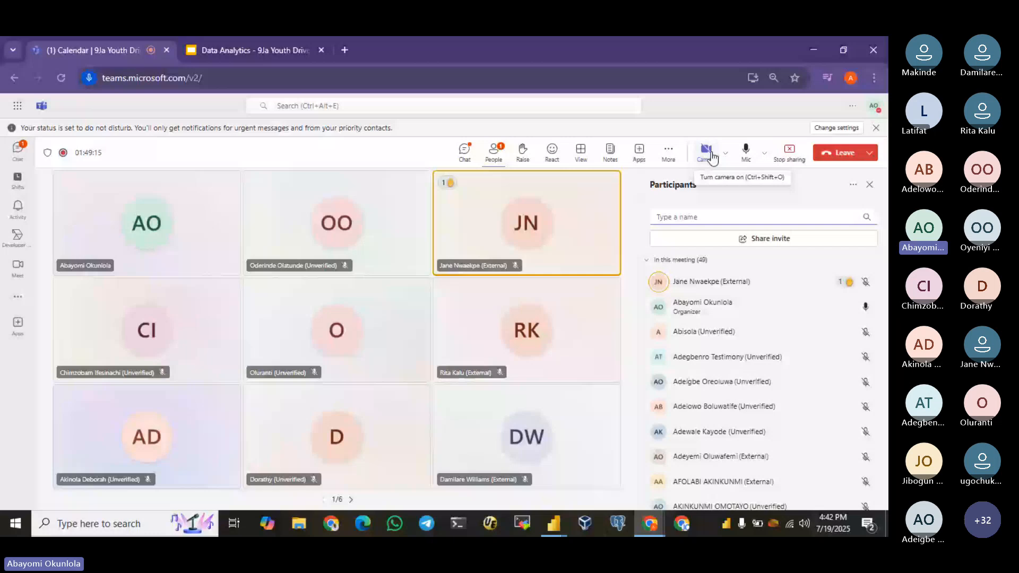
left_click(710, 153)
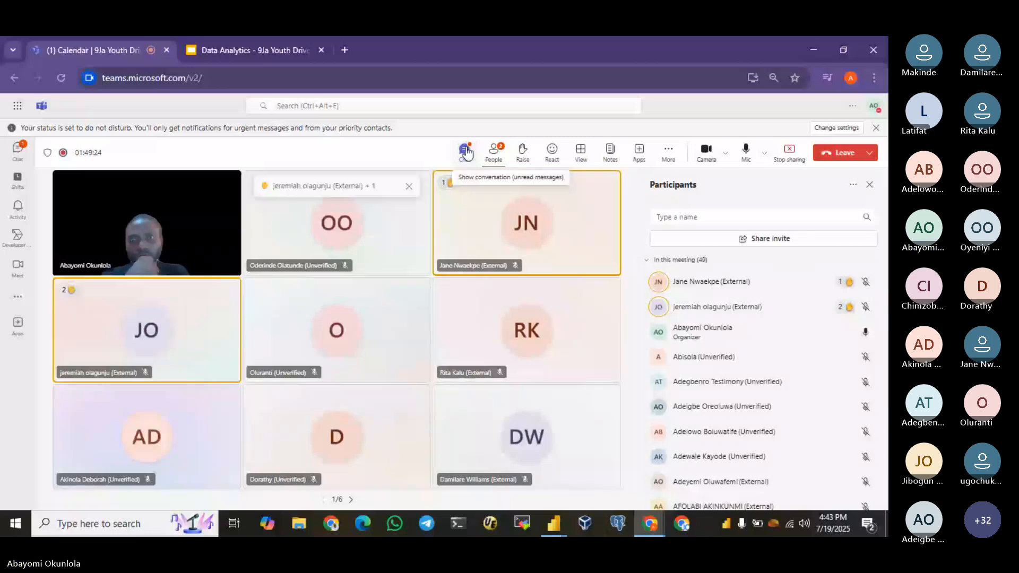
left_click(466, 153)
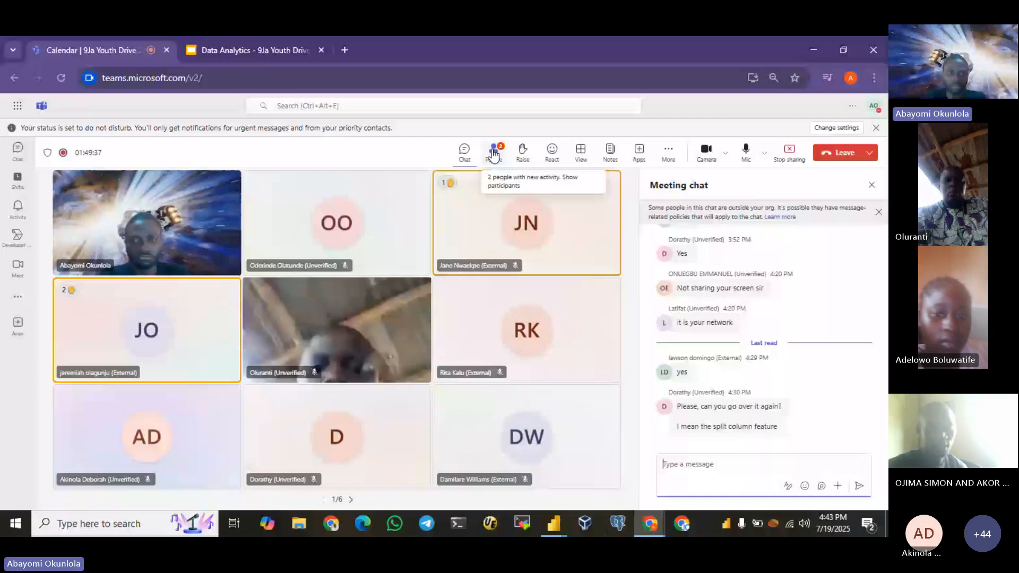
Step: Close the meeting chat and look through the pages of the participant gallery, returning to the first page
left_click(351, 499)
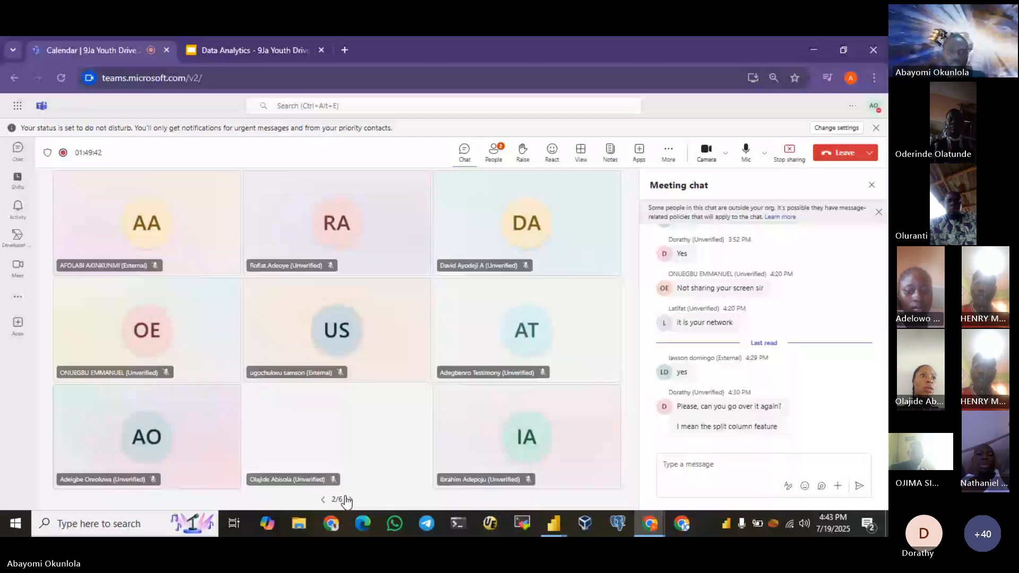
left_click(349, 499)
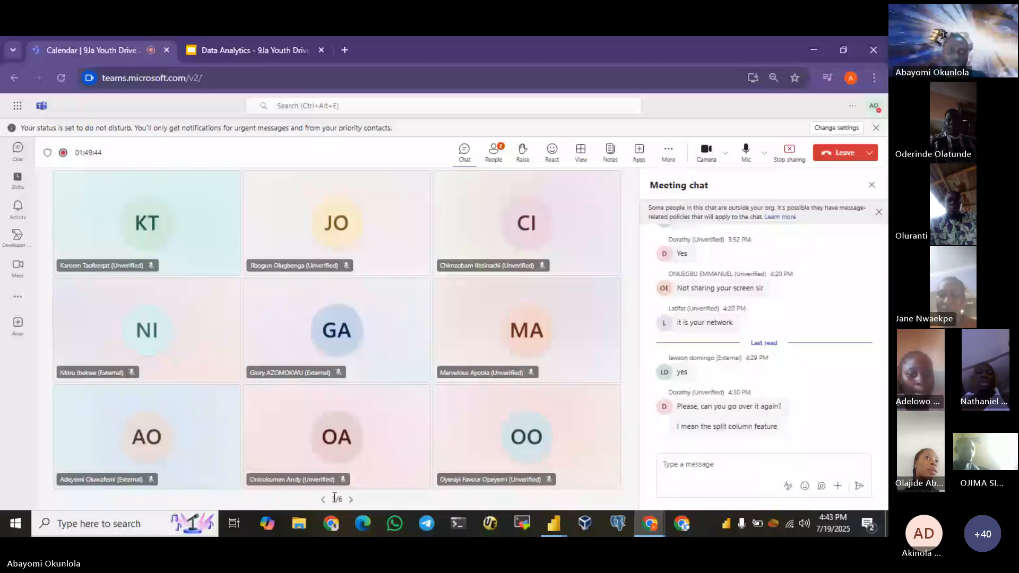
left_click(351, 499)
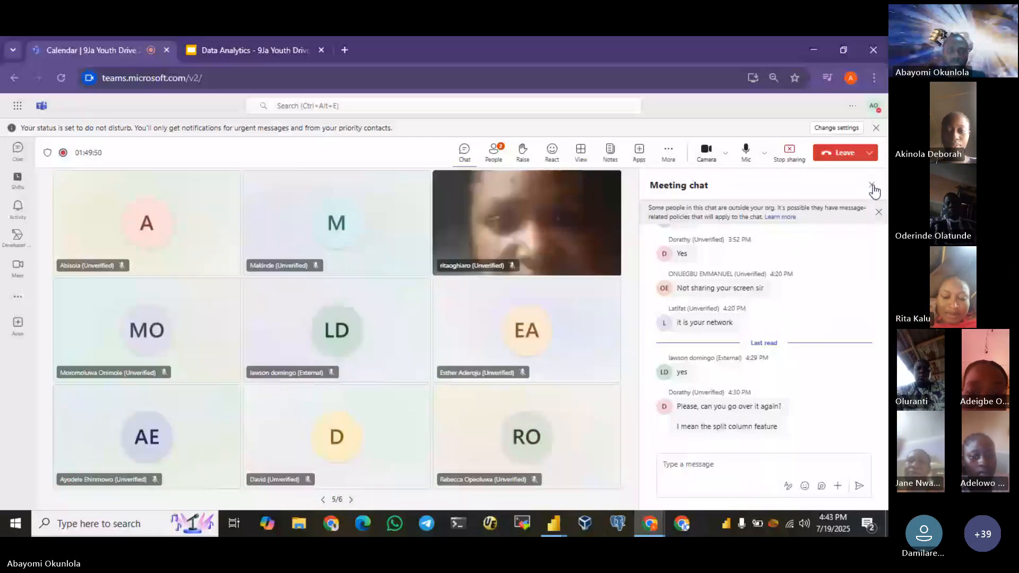
left_click(871, 185)
left_click(448, 499)
left_click(448, 499)
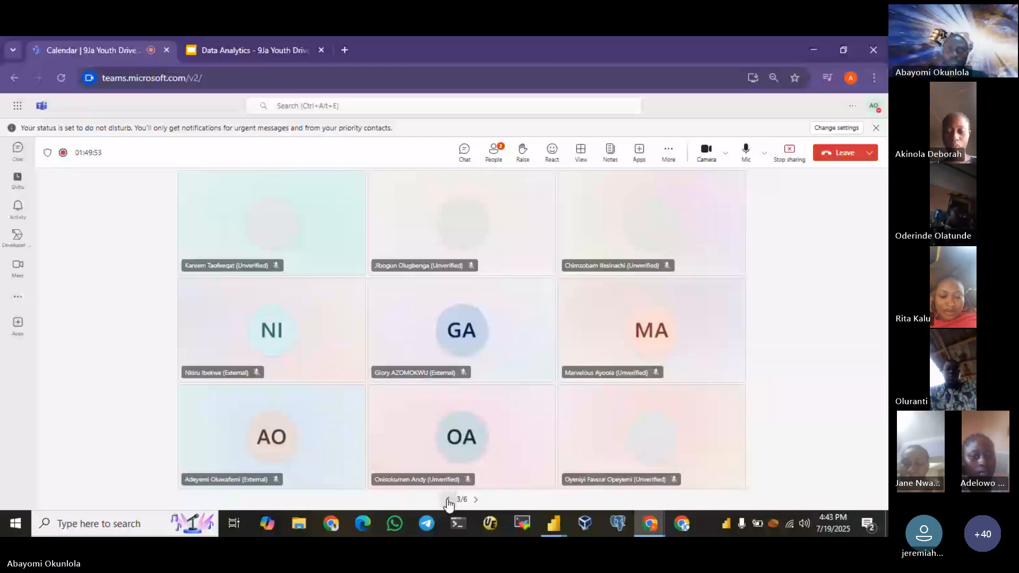
left_click(447, 499)
left_click(448, 500)
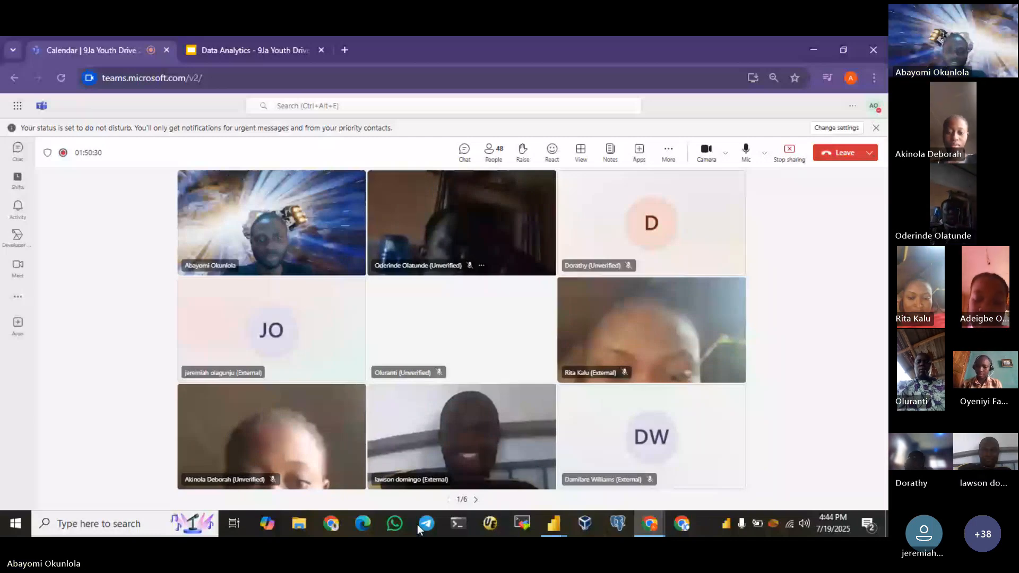
Step: Capture a full-screen snip of the second page of the participant gallery
left_click(476, 500)
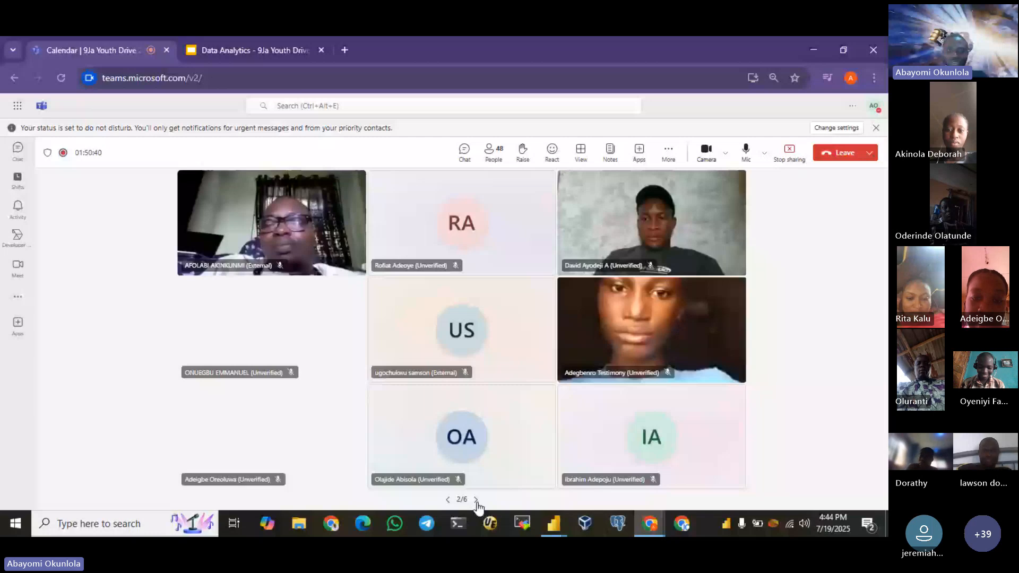
left_click(476, 500)
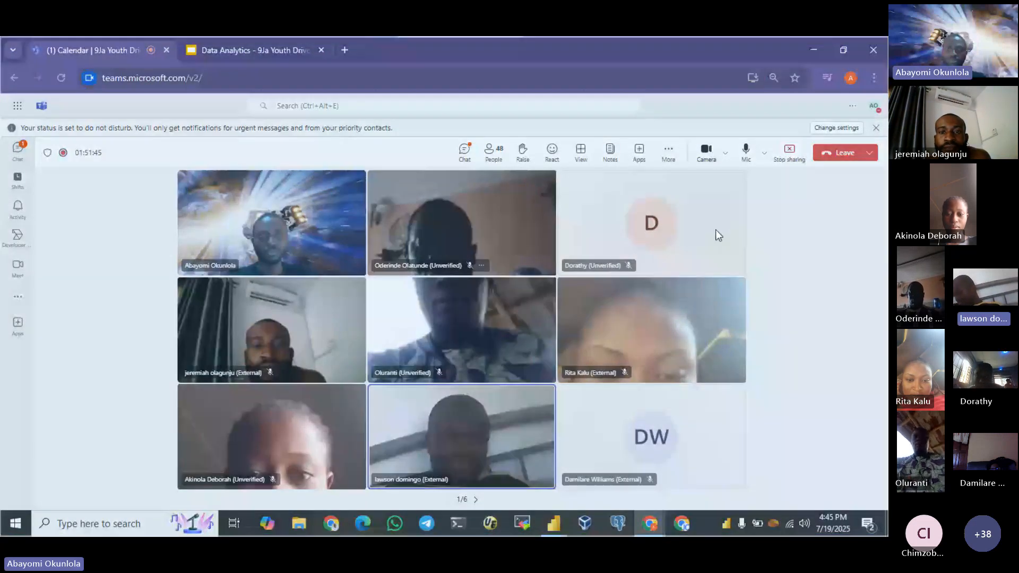
left_click(475, 499)
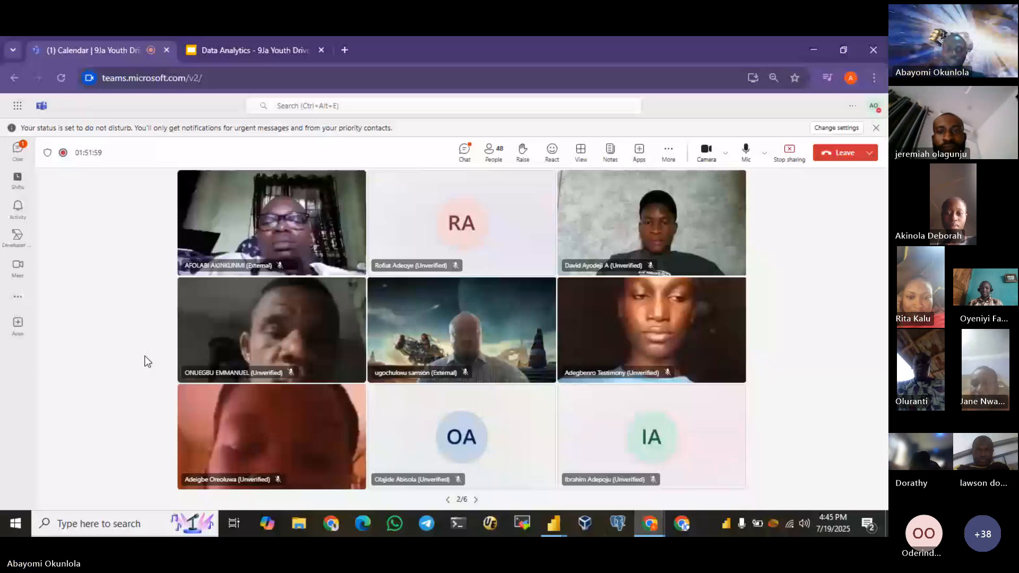
key("super+shift+s")
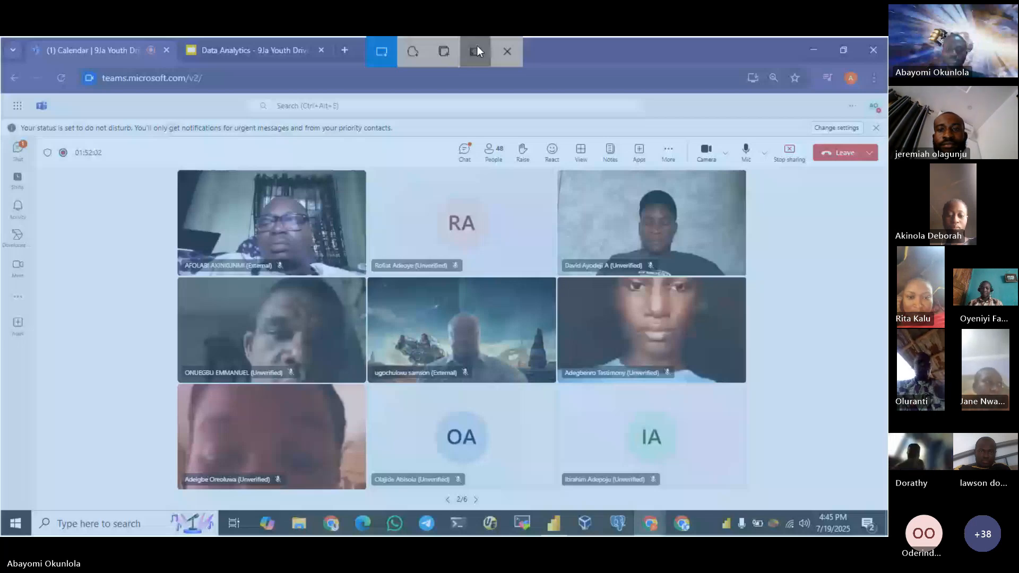
left_click(476, 47)
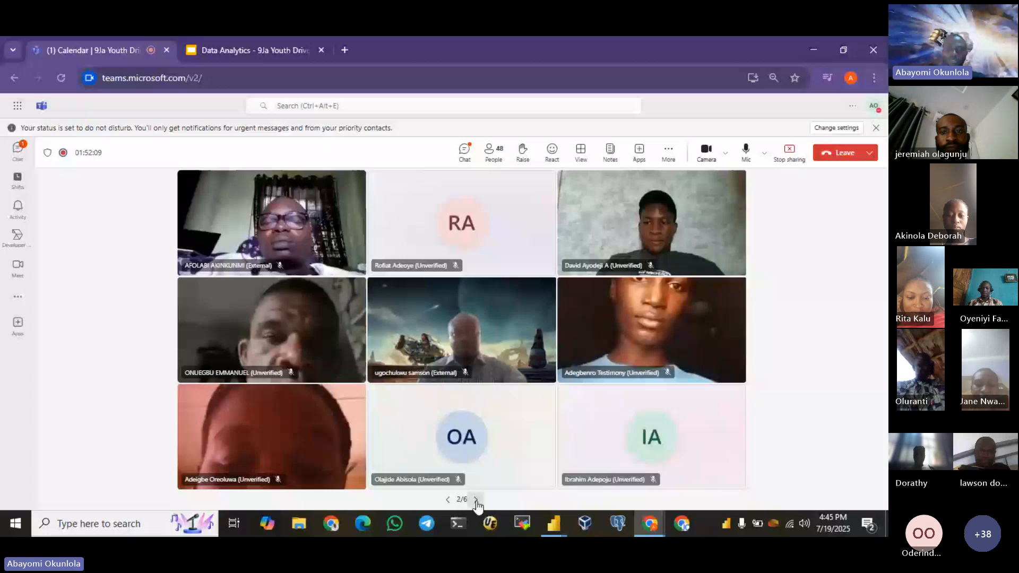
Step: Advance through the participant gallery to its fifth page and capture a full-screen snip of it
left_click(476, 500)
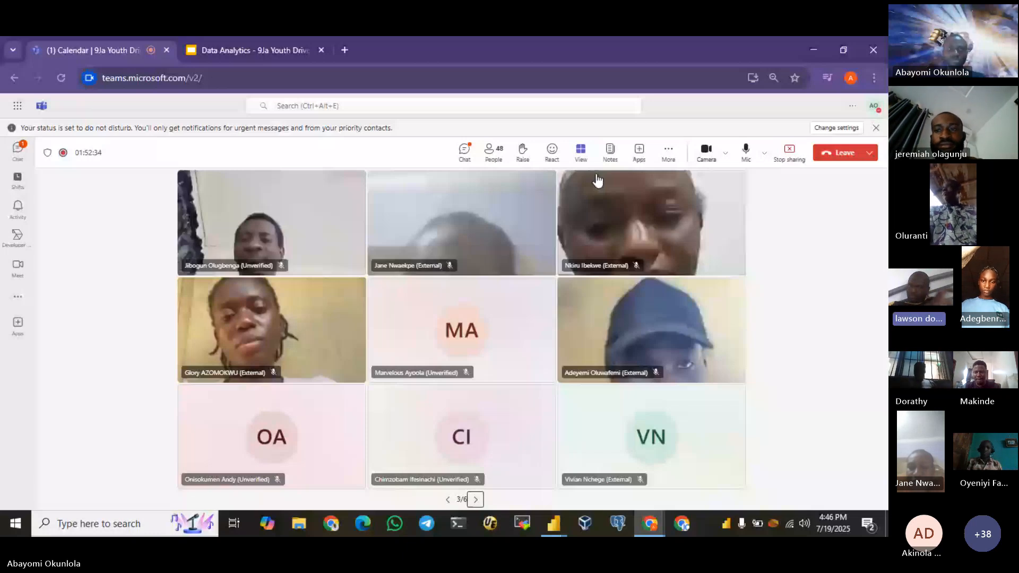
left_click(476, 499)
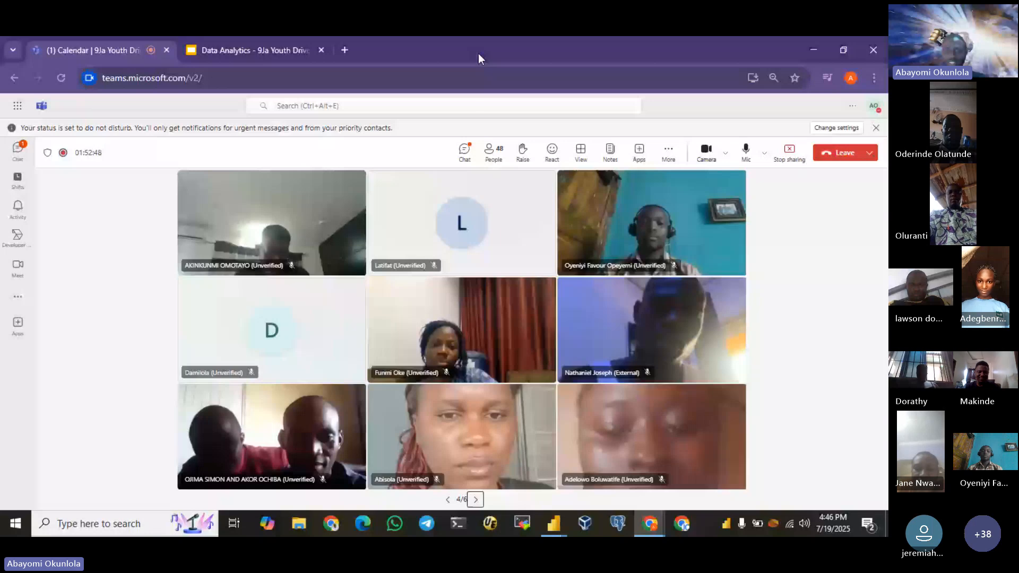
left_click(476, 500)
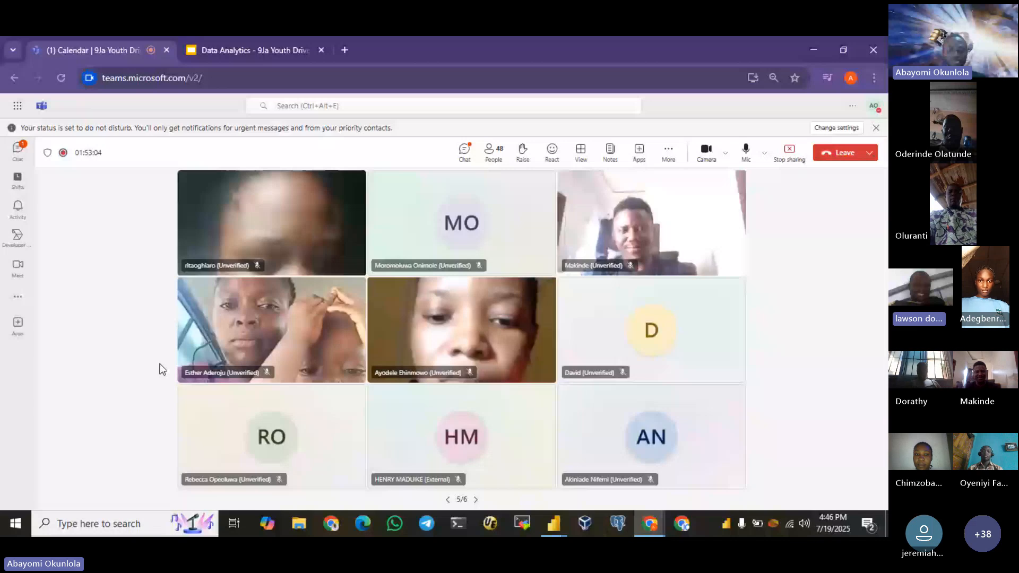
key("super+shift+s")
left_click(474, 50)
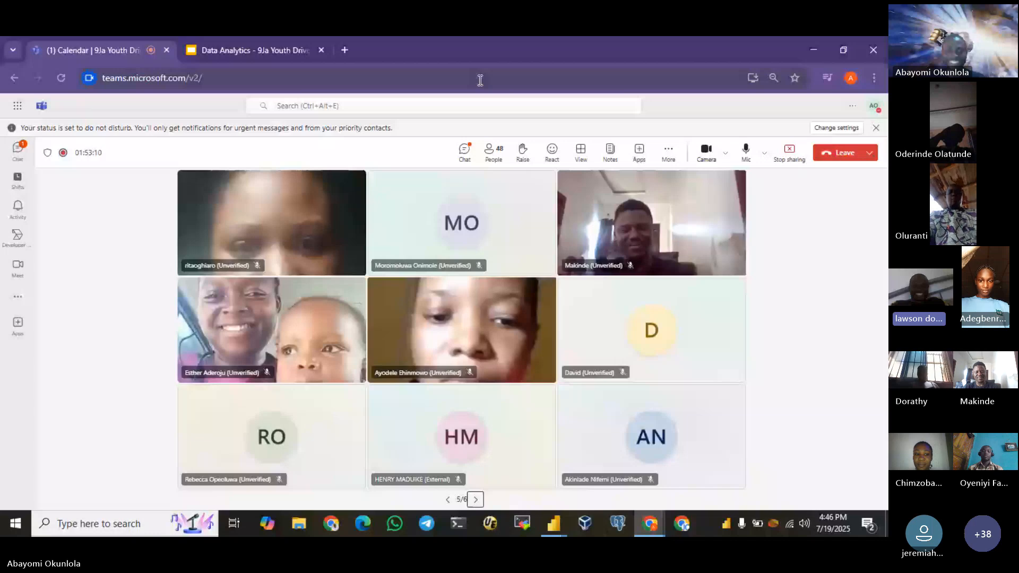
Step: View the last page of the participant gallery and the system notifications, and stop sharing the screen
left_click(476, 499)
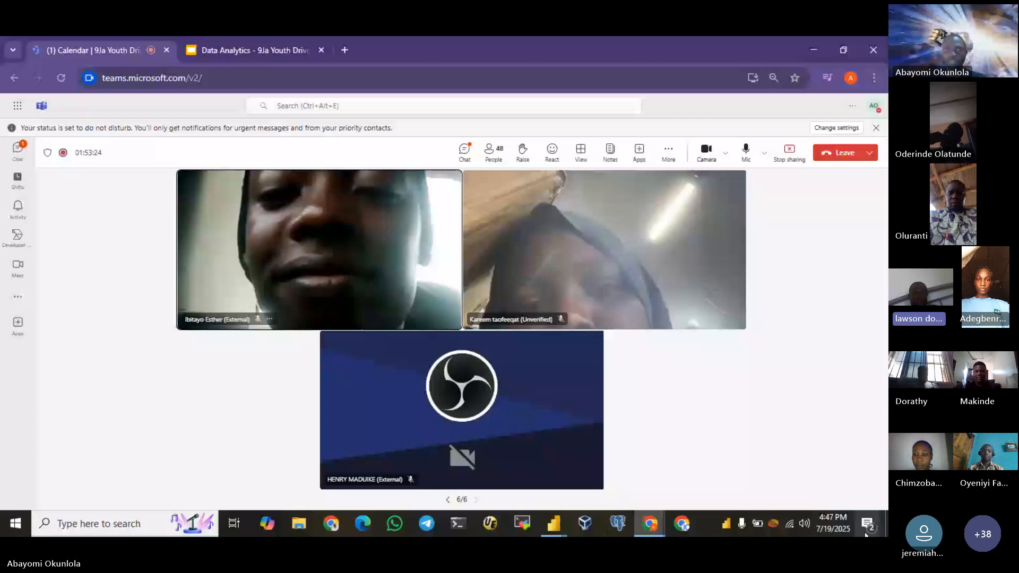
key("super+a")
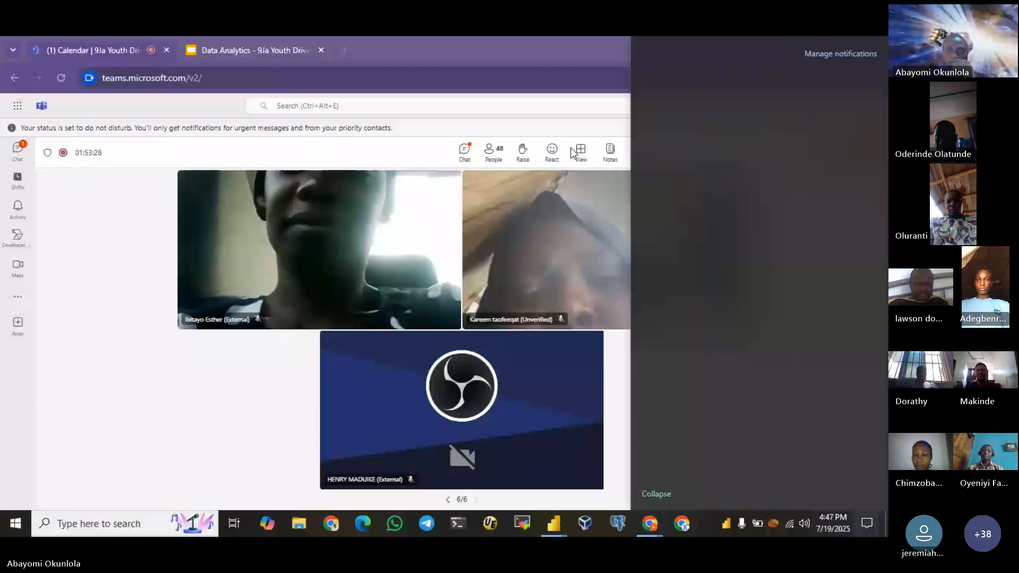
left_click(565, 58)
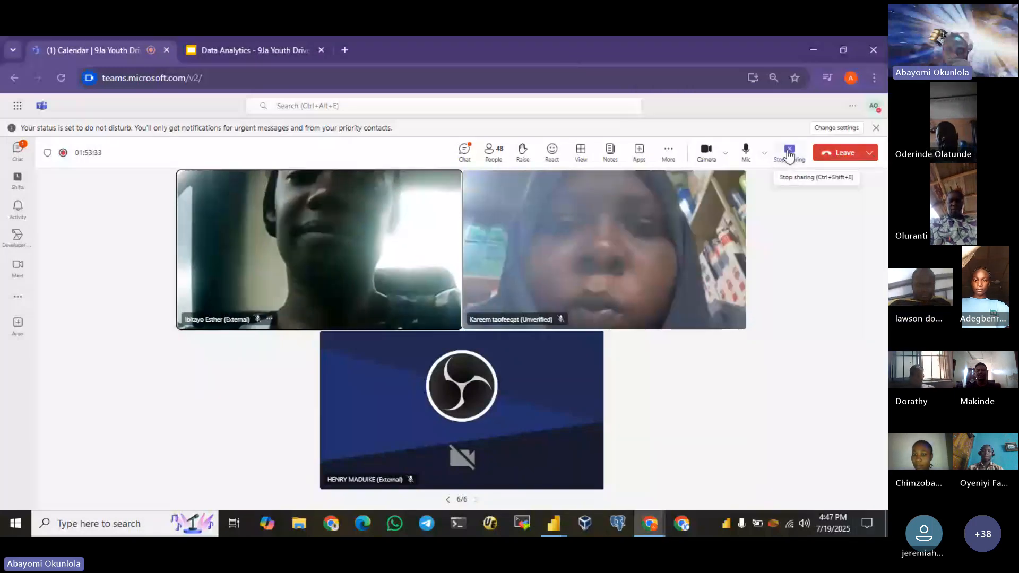
left_click(789, 153)
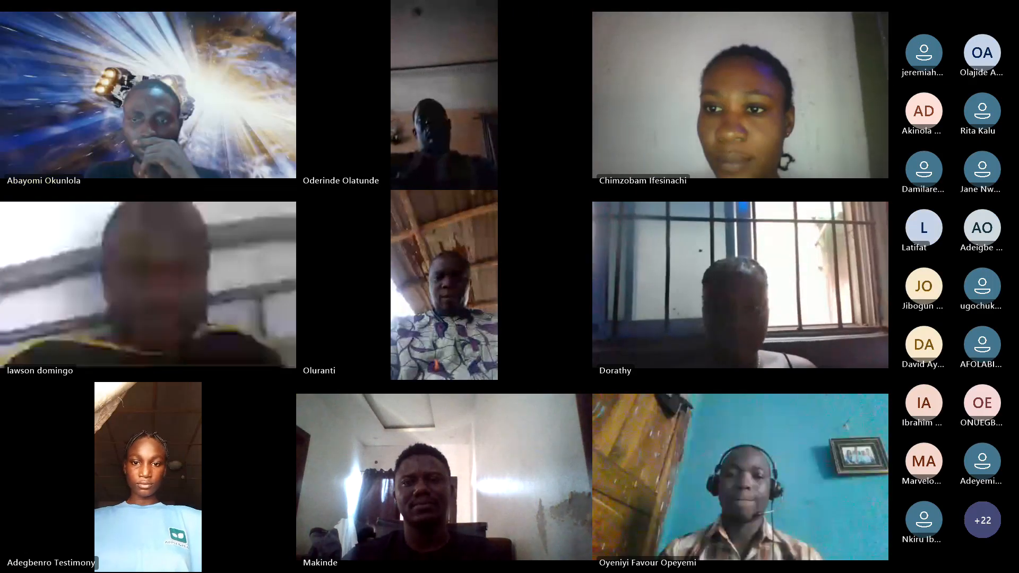
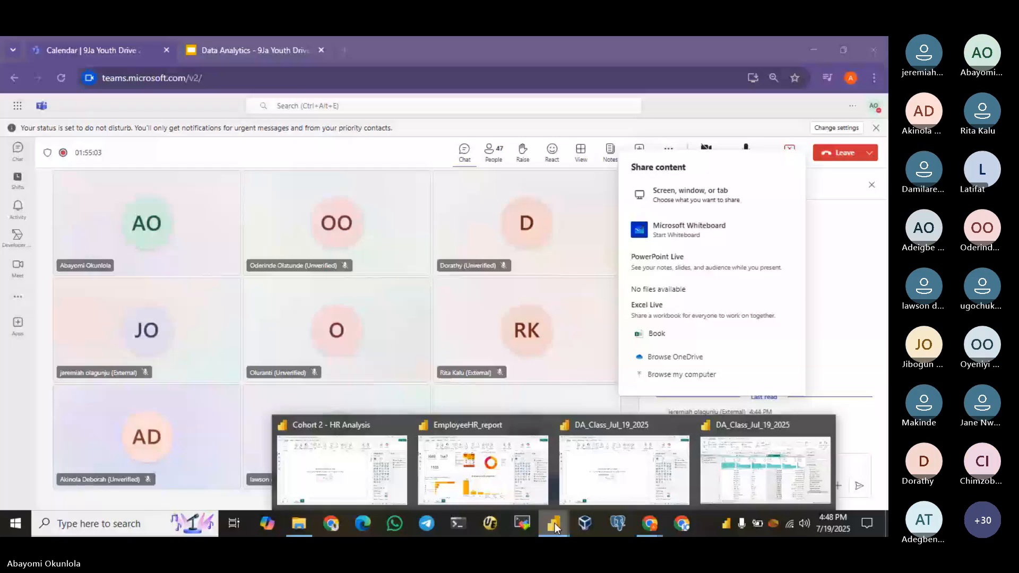
Step: Switch back to the DA_Class_Jul_19_2025 Power Query Editor window in Power BI Desktop
left_click(702, 451)
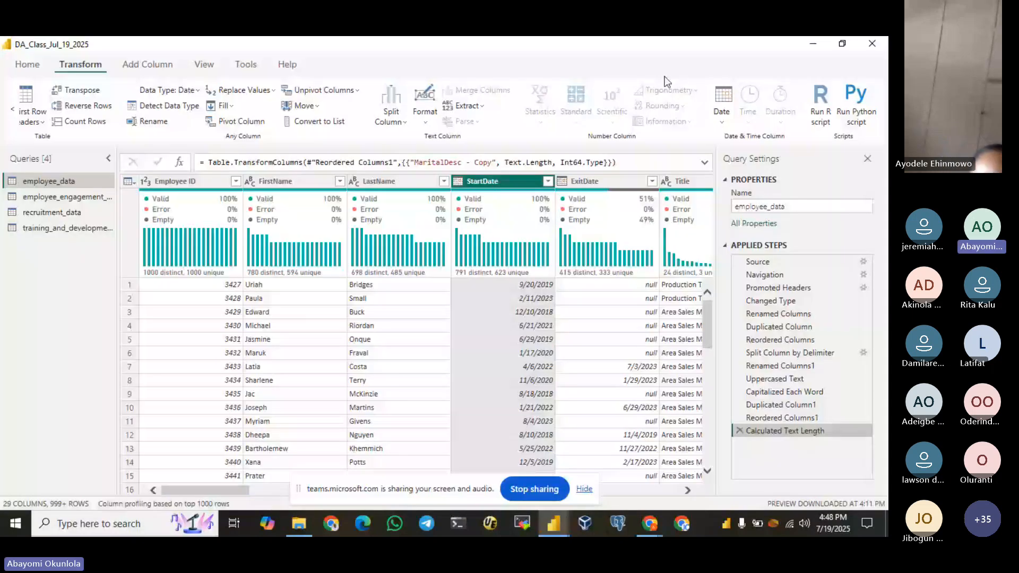
Step: Hide the screen-sharing bar and try to add a column from examples using only the selected Title column, without giving sample values
left_click(584, 489)
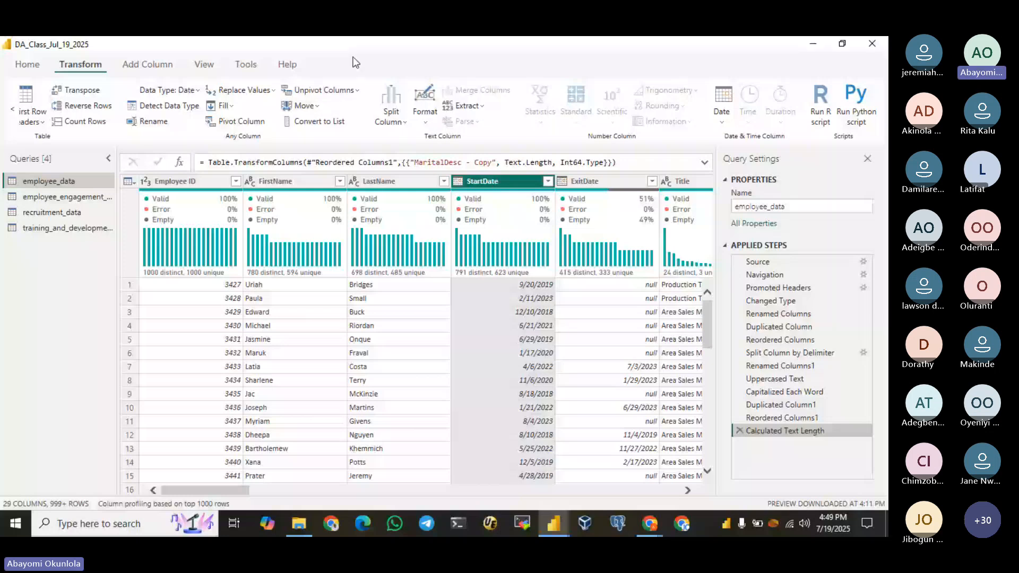
left_click(146, 66)
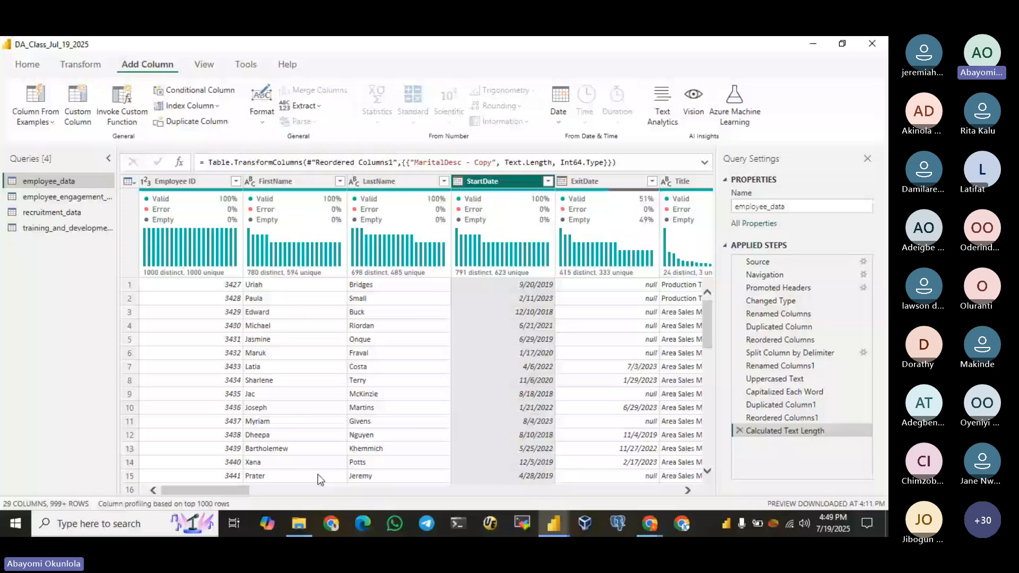
left_click(51, 124)
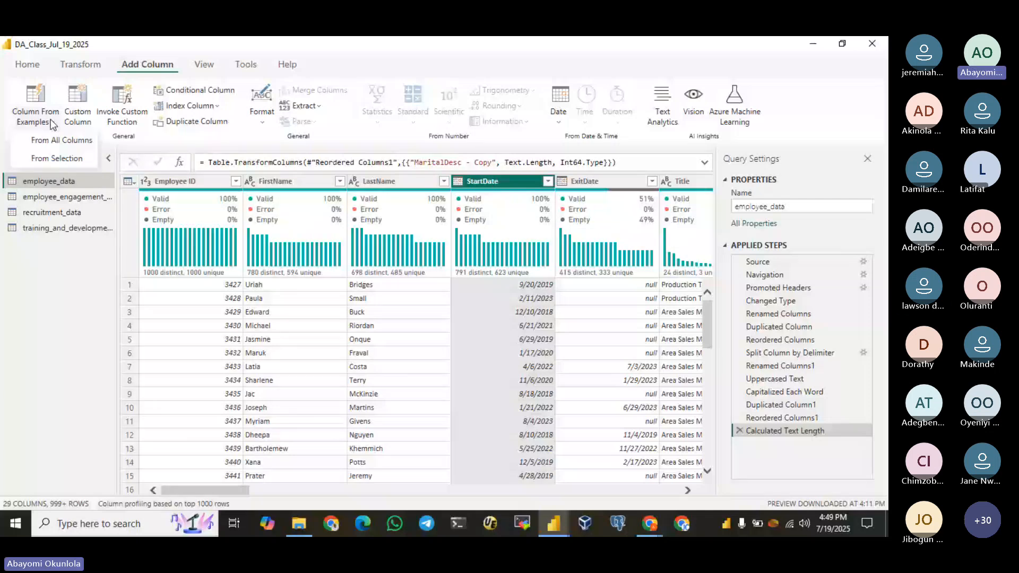
left_click(509, 487)
left_click(393, 181)
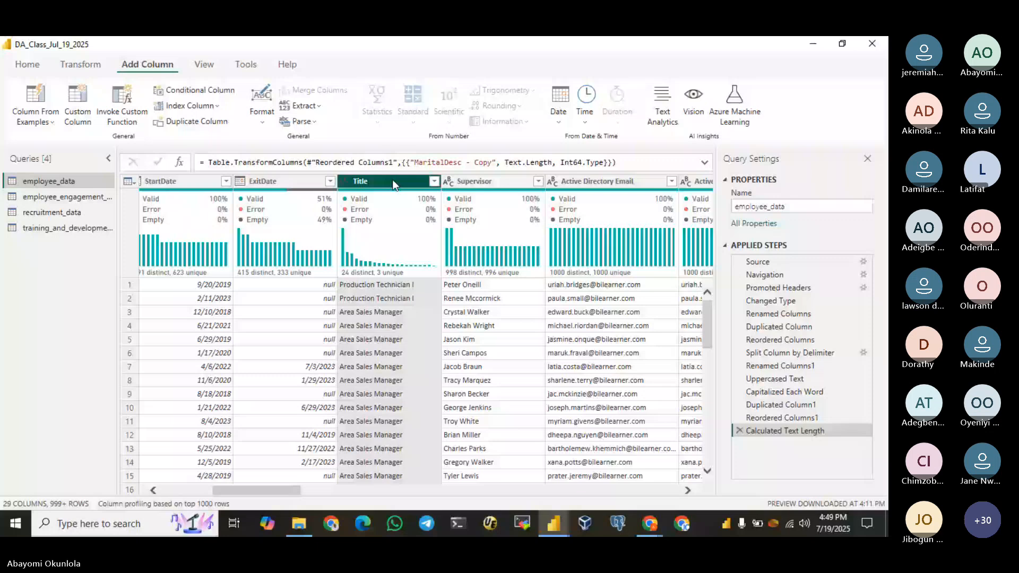
left_click(35, 122)
left_click(54, 161)
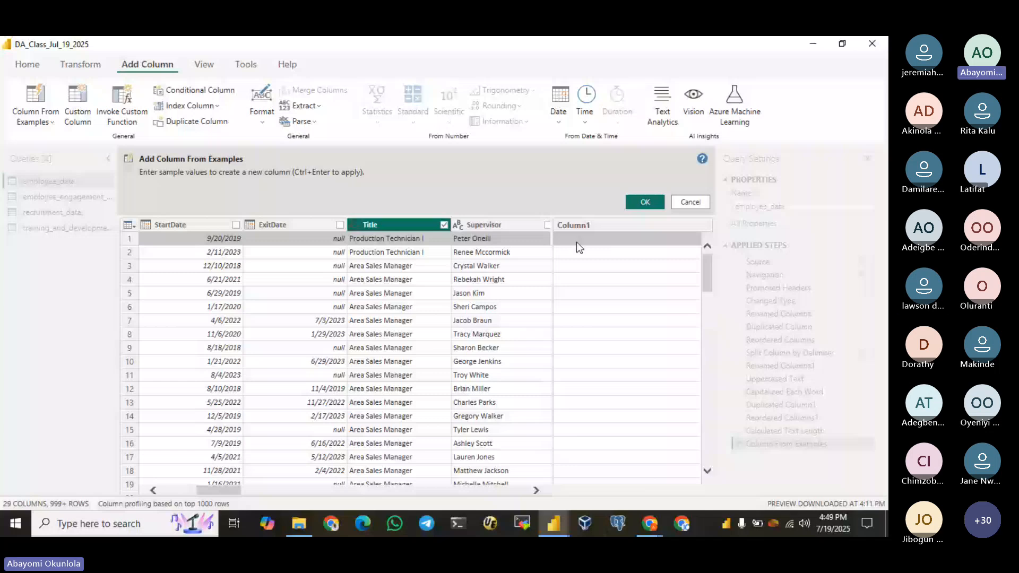
left_click(645, 201)
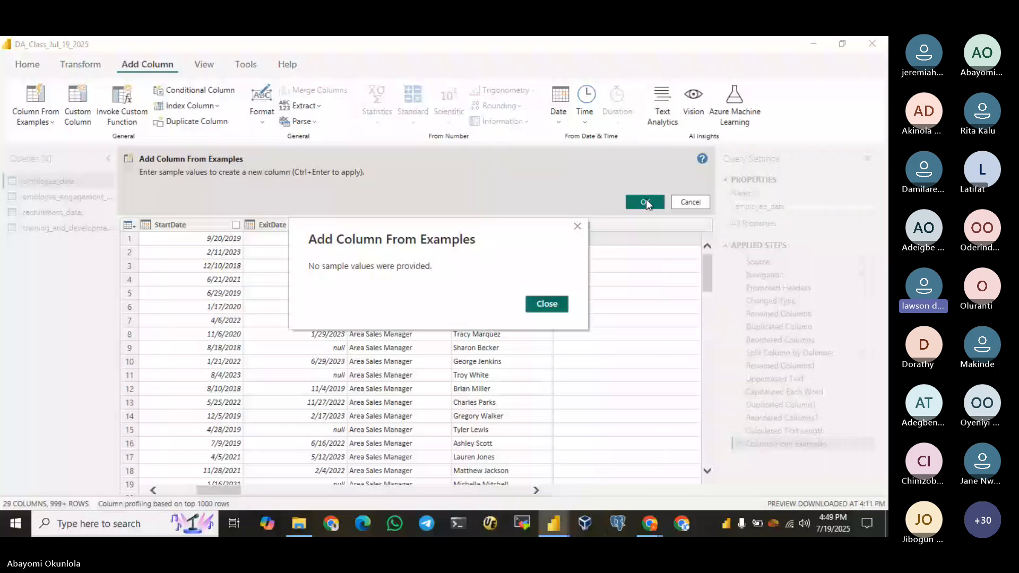
left_click(547, 304)
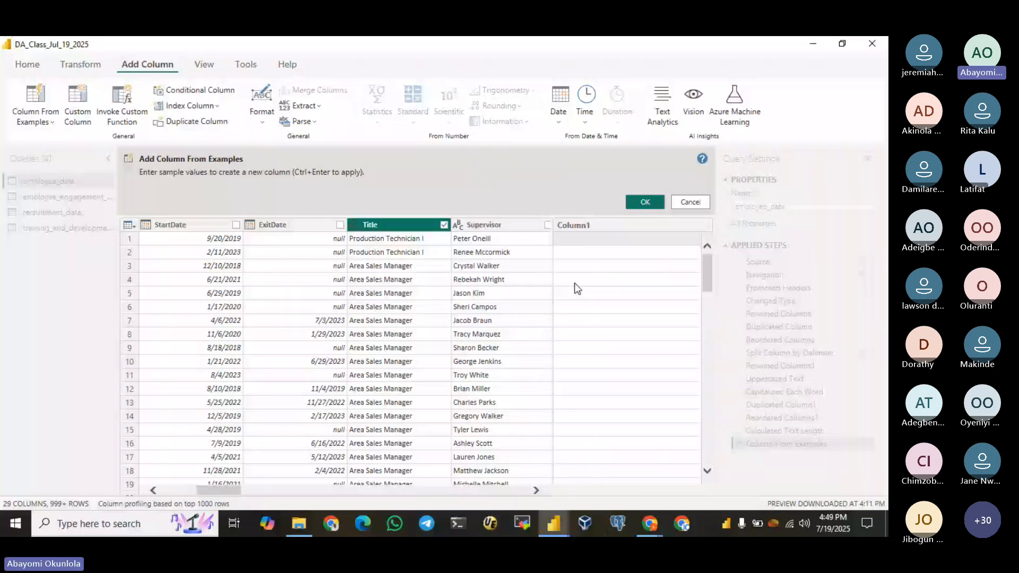
left_click(591, 243)
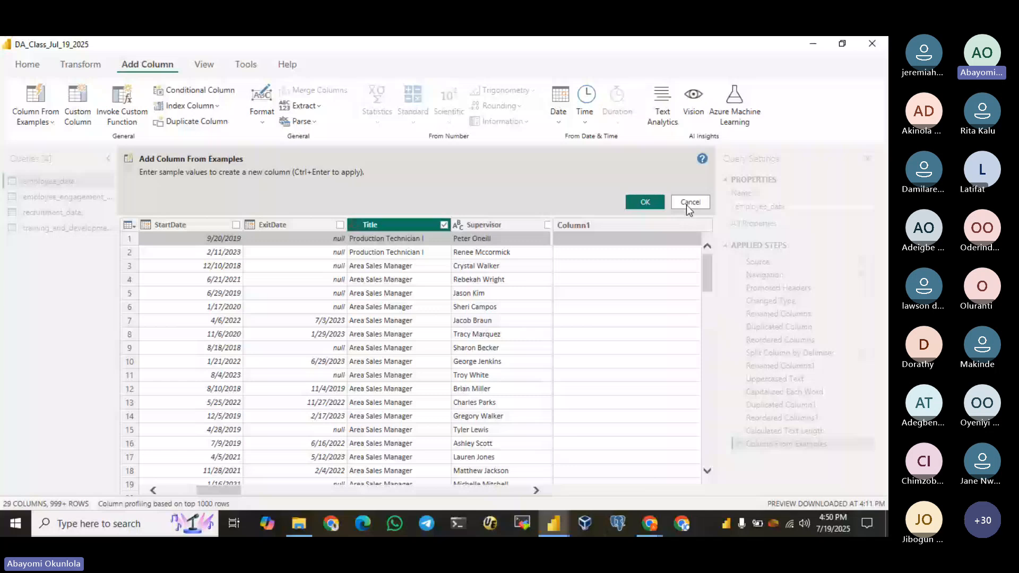
left_click(689, 203)
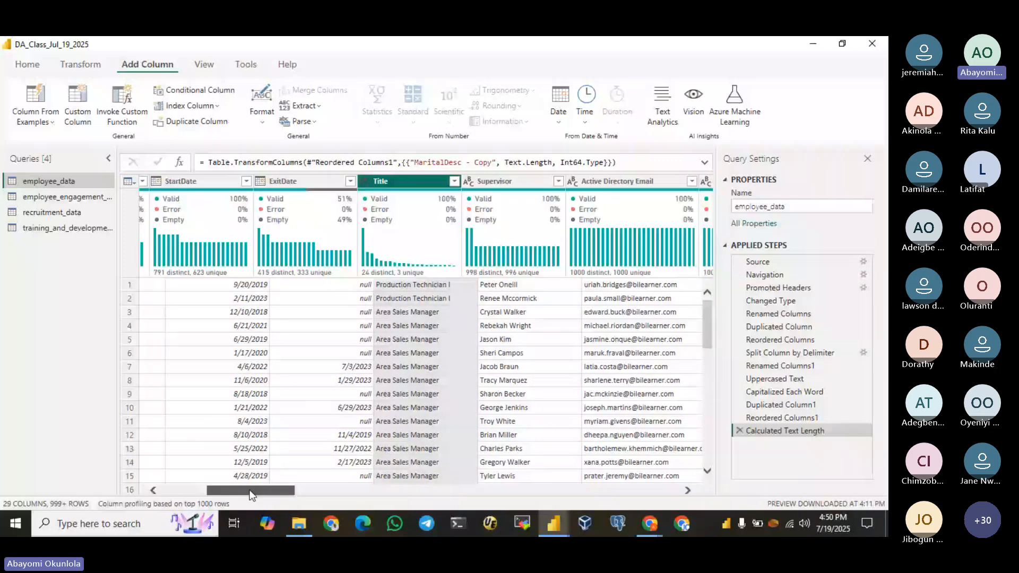
Step: Examine the employee_data columns from Employee ID through PayZone, including the EmployeeStatus values further down the table
left_click_drag(250, 492, 201, 489)
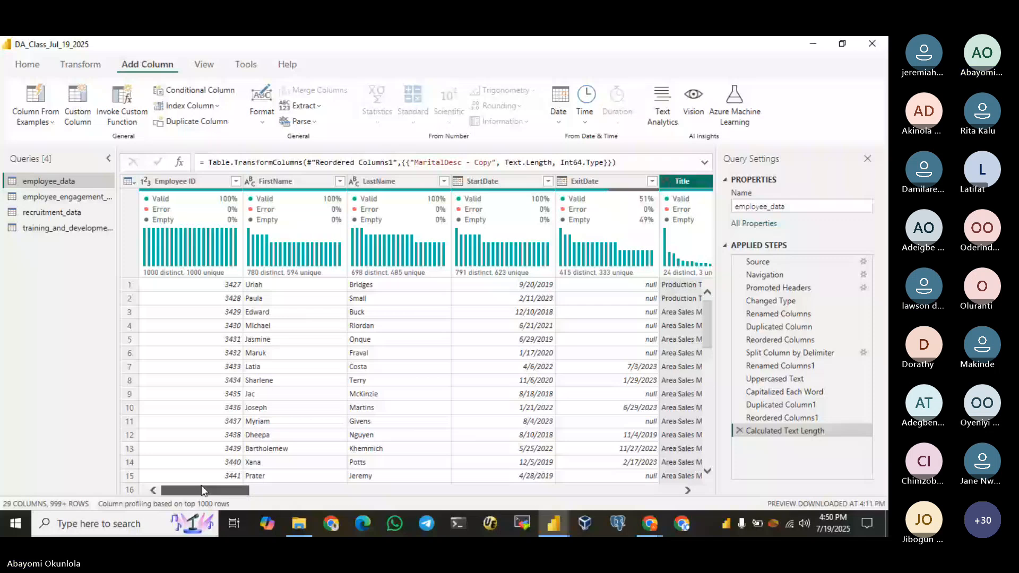
left_click_drag(202, 490, 349, 465)
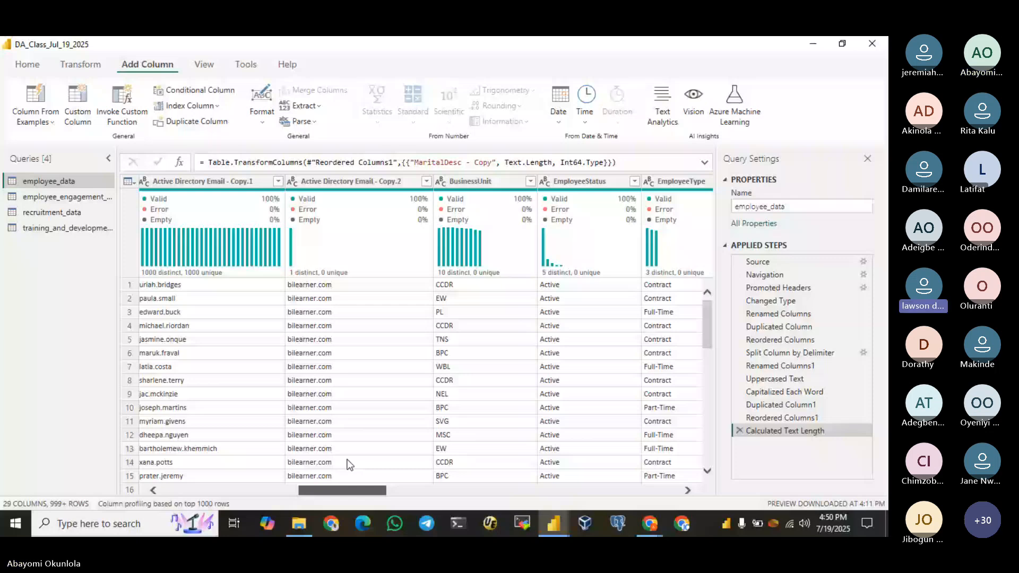
left_click_drag(347, 460, 378, 451)
scroll(409, 284, "down", 10)
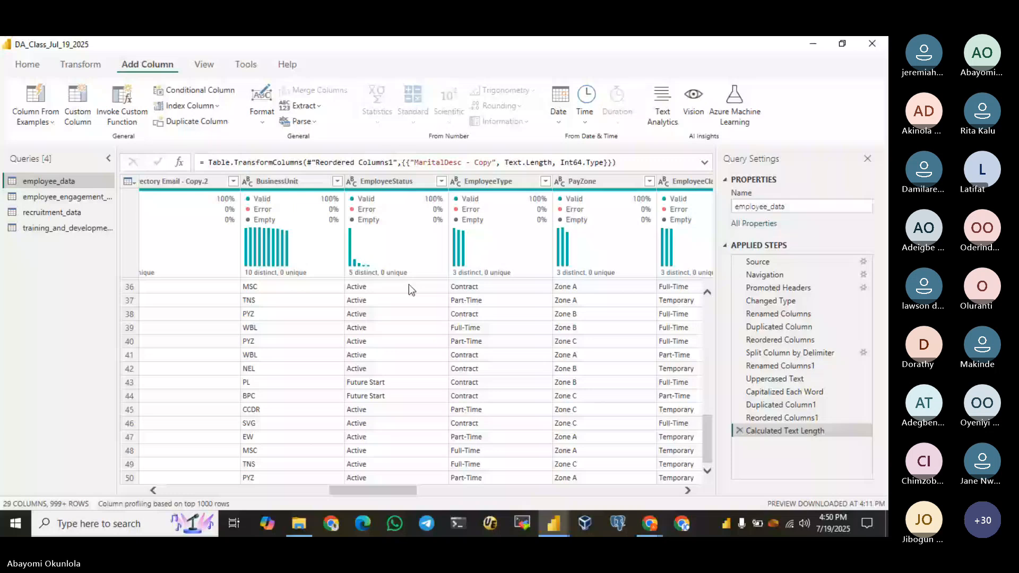
Step: Look through the employee_data columns and rows, including the marital, performance, rating, title, date and e-mail fields
scroll(409, 284, "down", 5)
left_click_drag(373, 490, 579, 501)
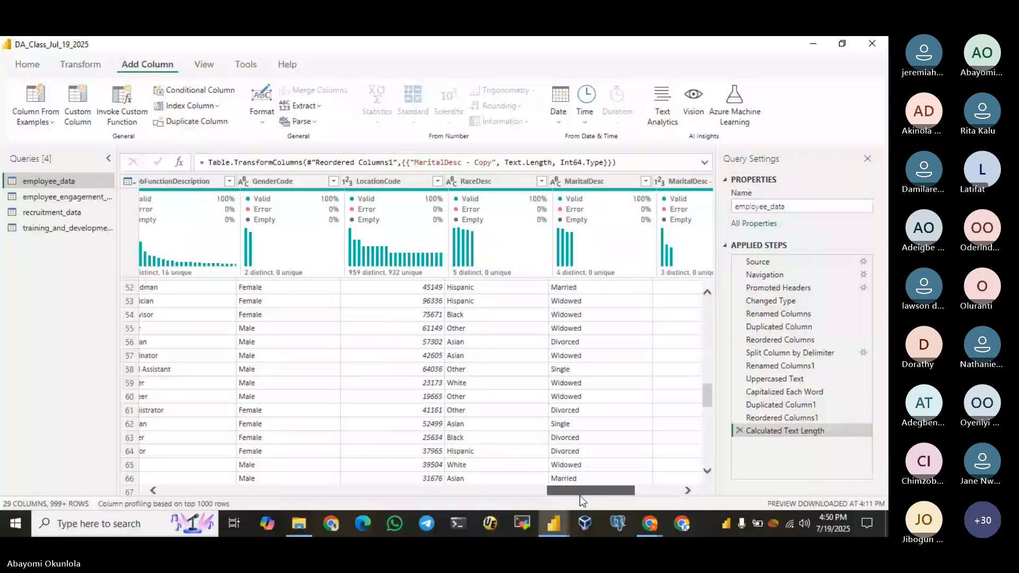
left_click_drag(579, 496, 630, 484)
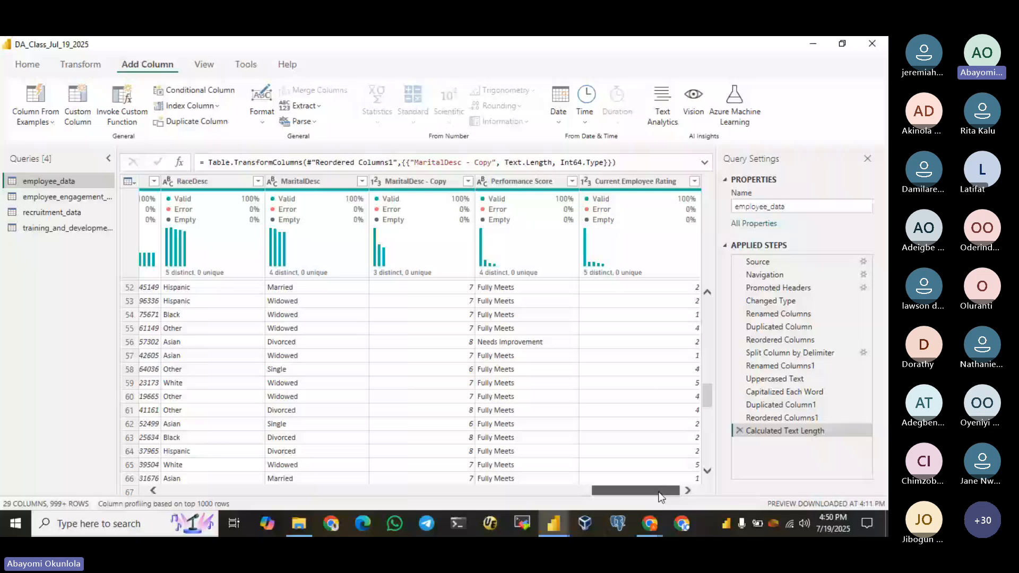
left_click_drag(660, 494, 400, 481)
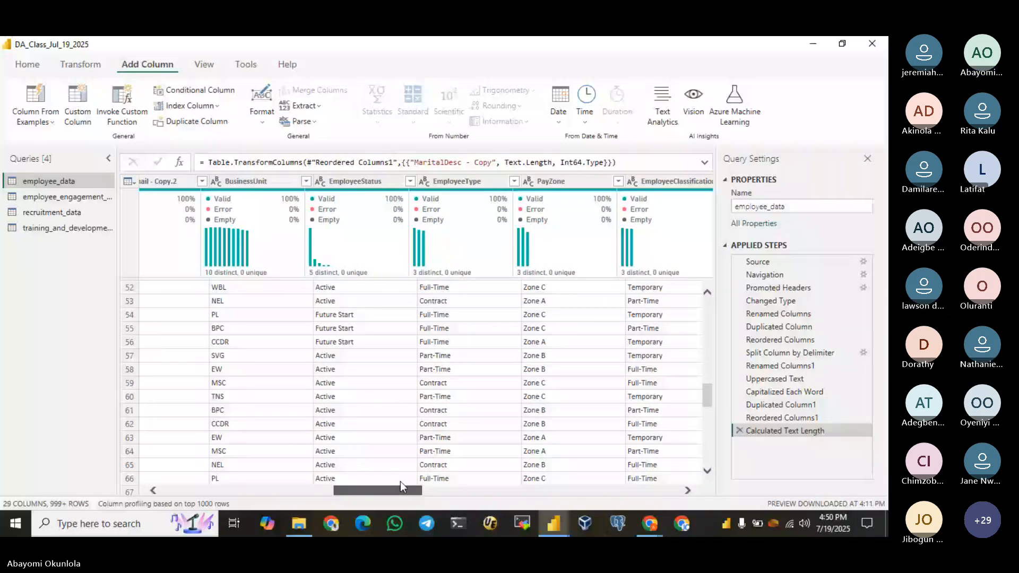
left_click_drag(401, 481, 234, 491)
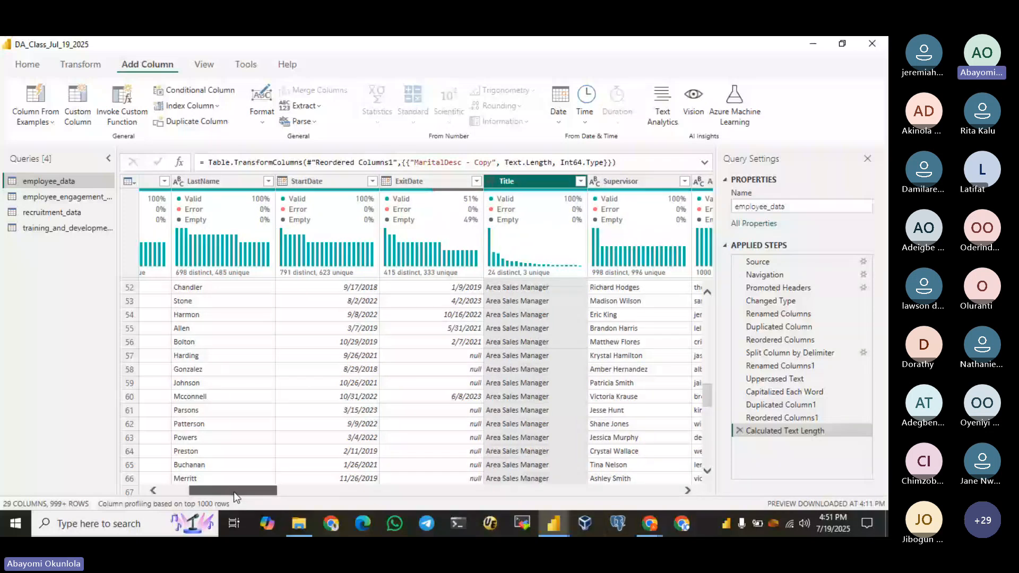
left_click_drag(234, 491, 252, 492)
scroll(336, 339, "up", 8)
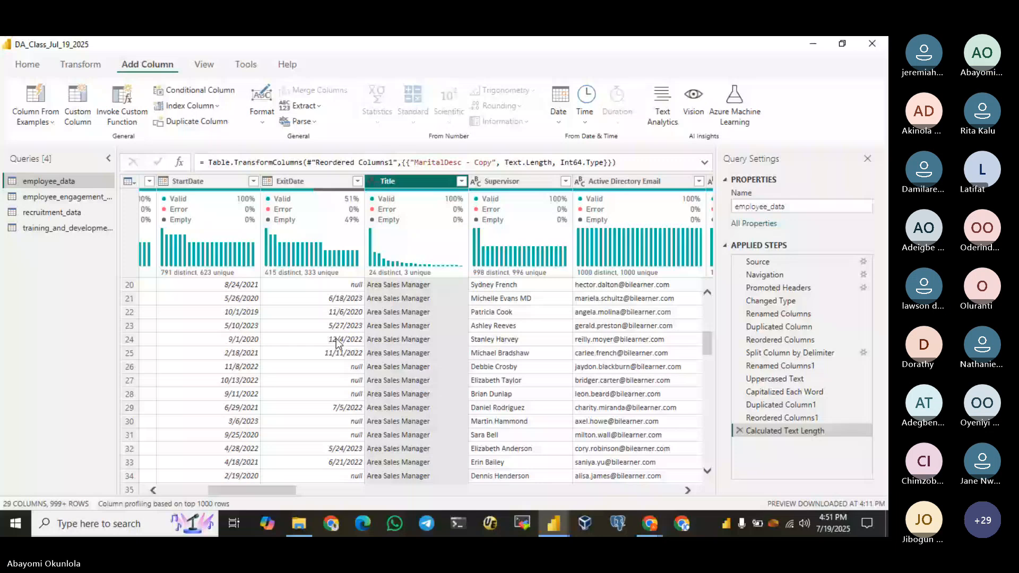
left_click_drag(707, 342, 707, 297)
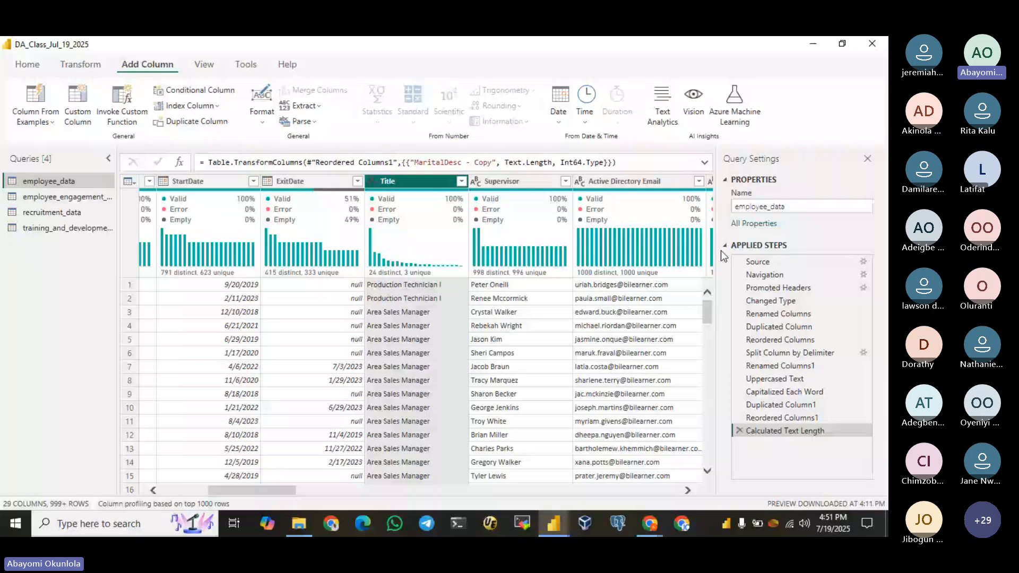
left_click(622, 367)
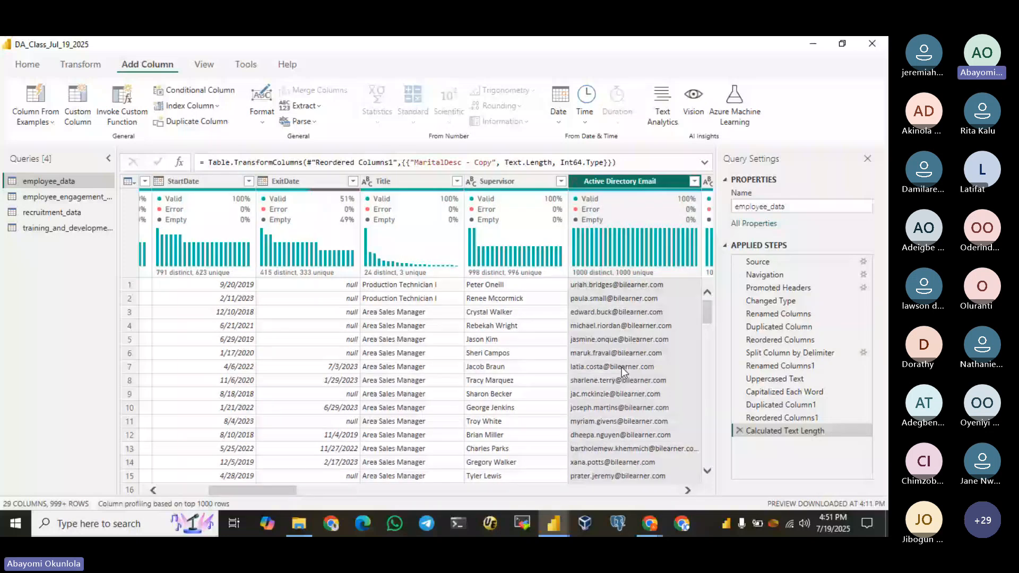
Step: Select the ExitDate column and start a custom column named EmployeeStatus, moving the dialog clear of the date columns
left_click(287, 181)
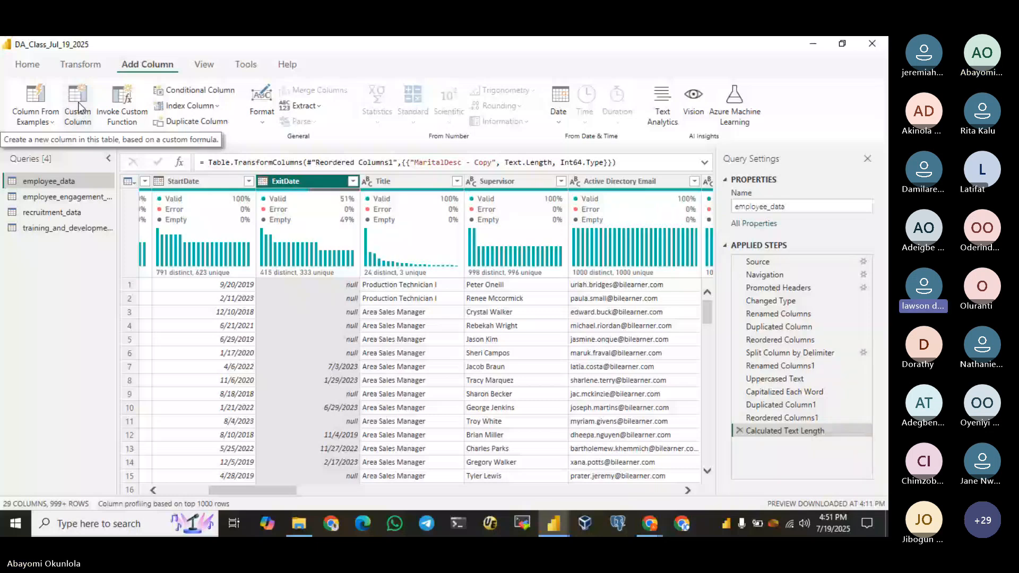
left_click(78, 106)
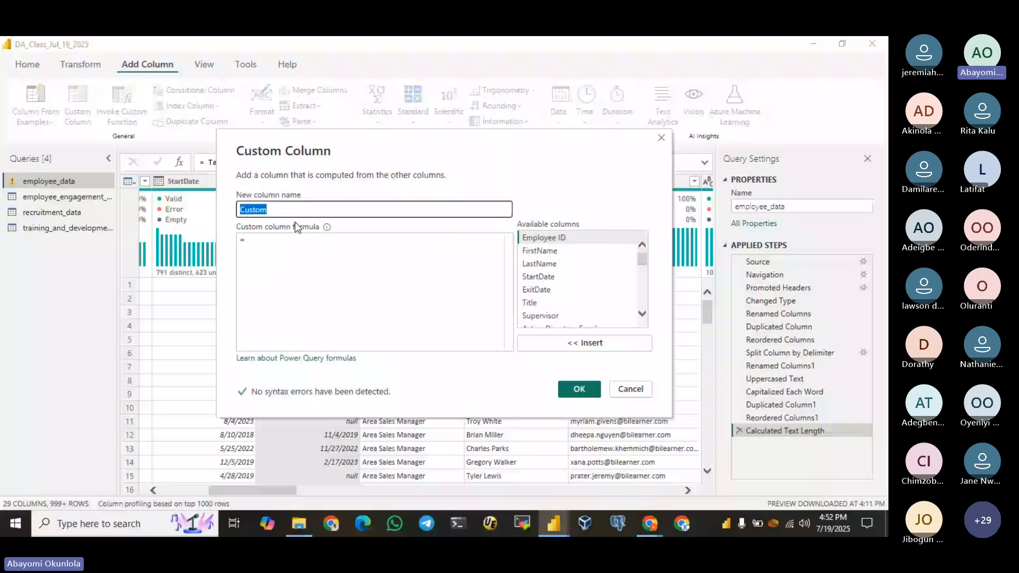
type("Em")
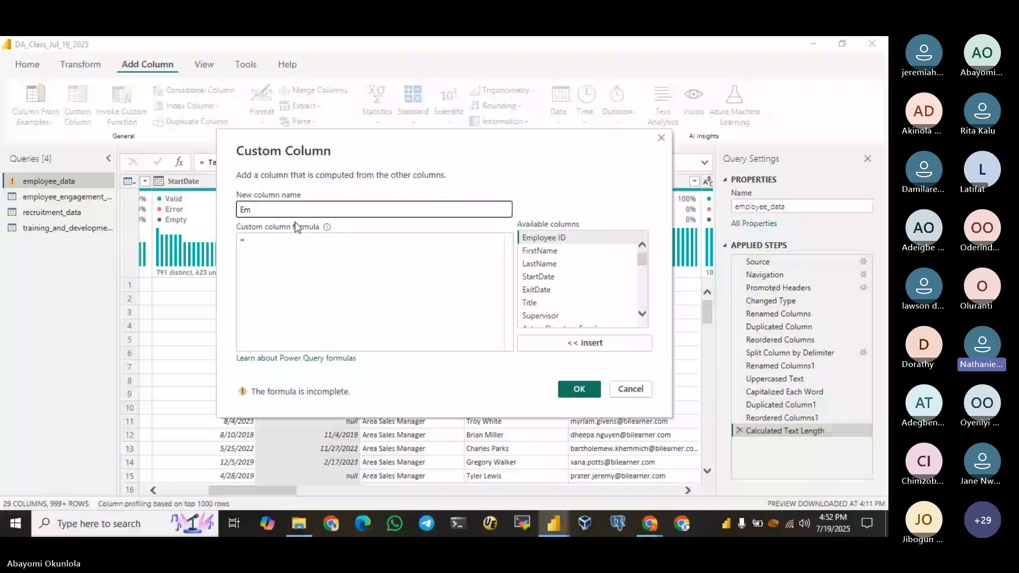
type("ploye")
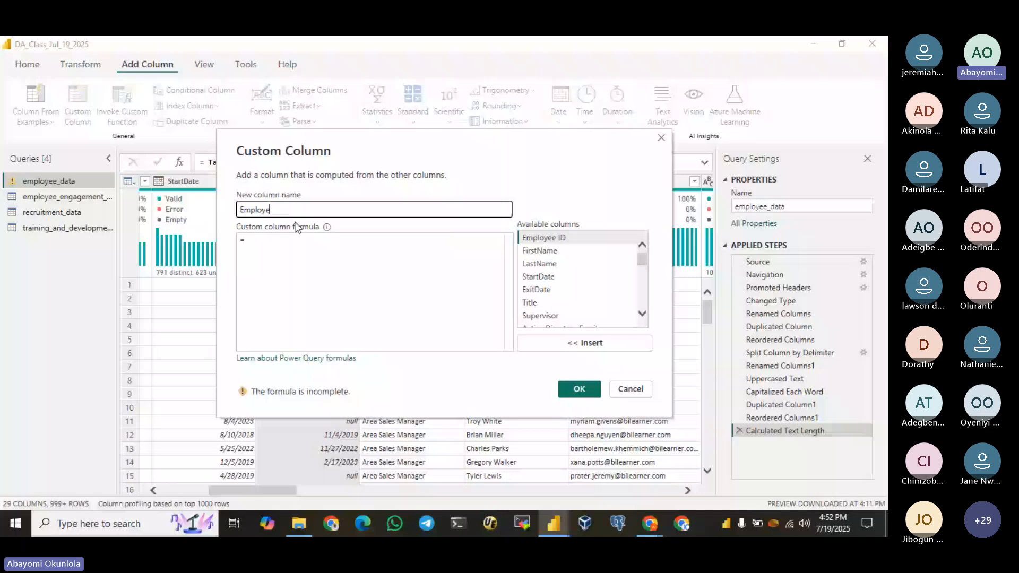
type("eStatus")
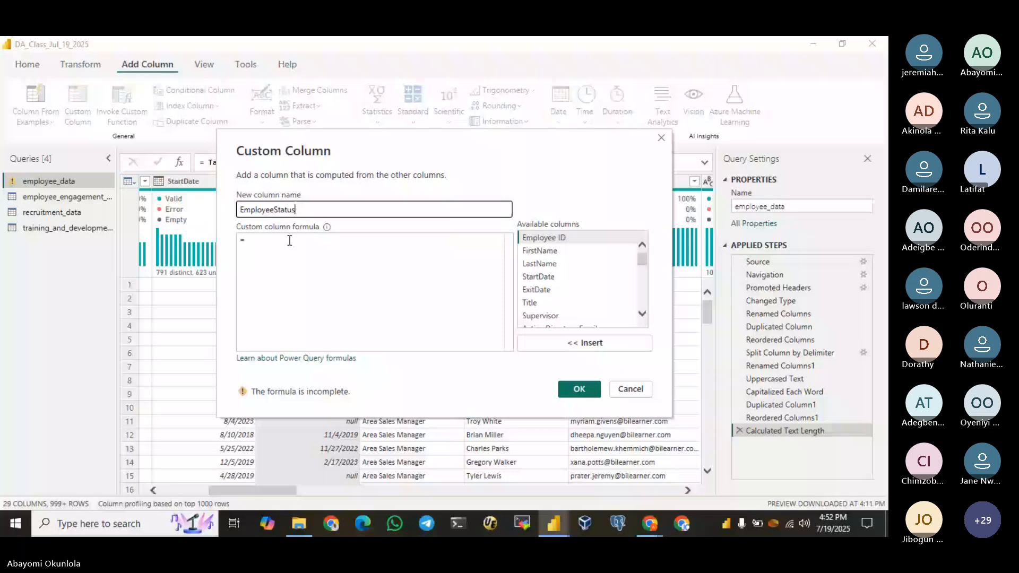
left_click(289, 242)
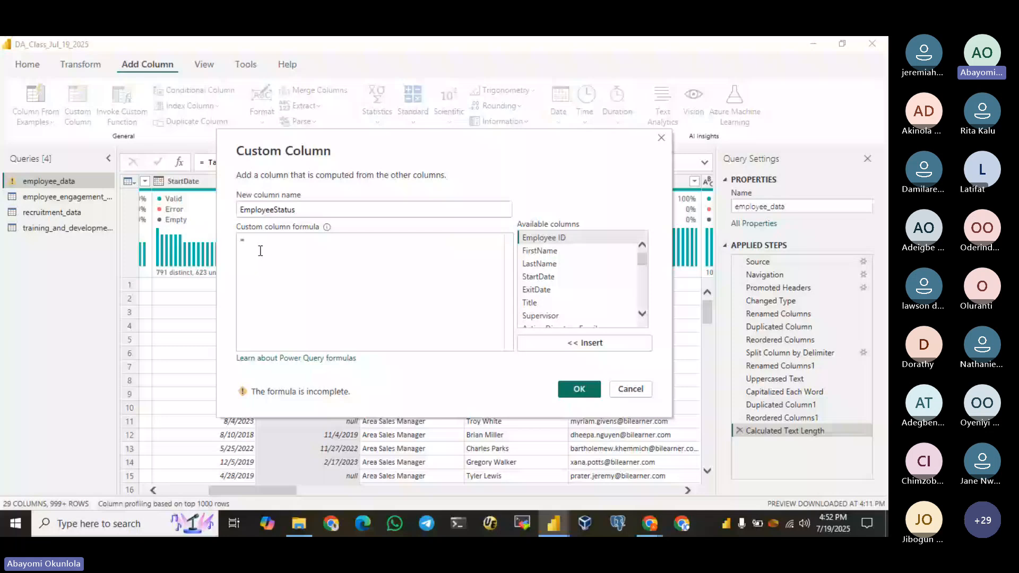
left_click_drag(303, 139, 489, 119)
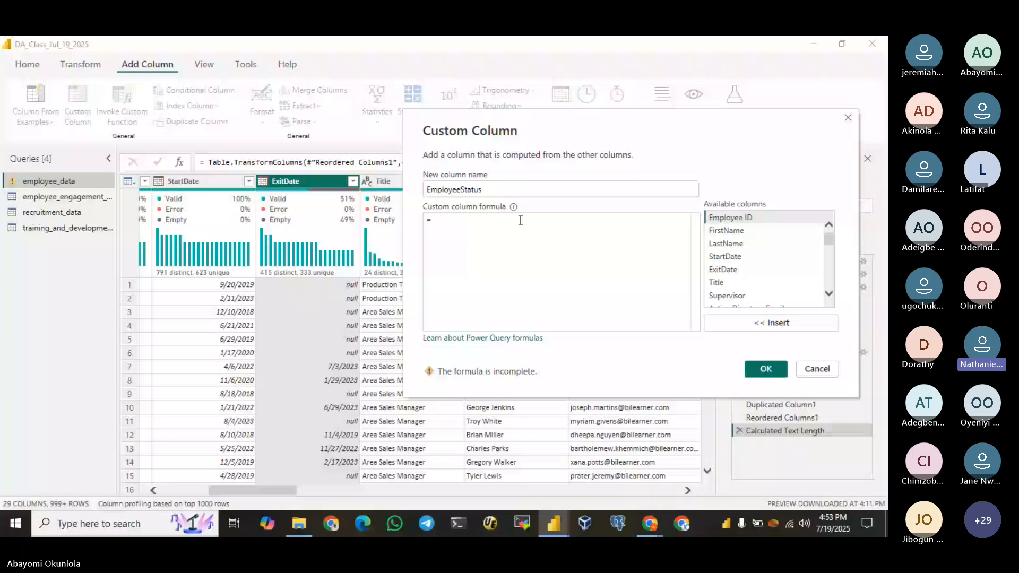
left_click(521, 220)
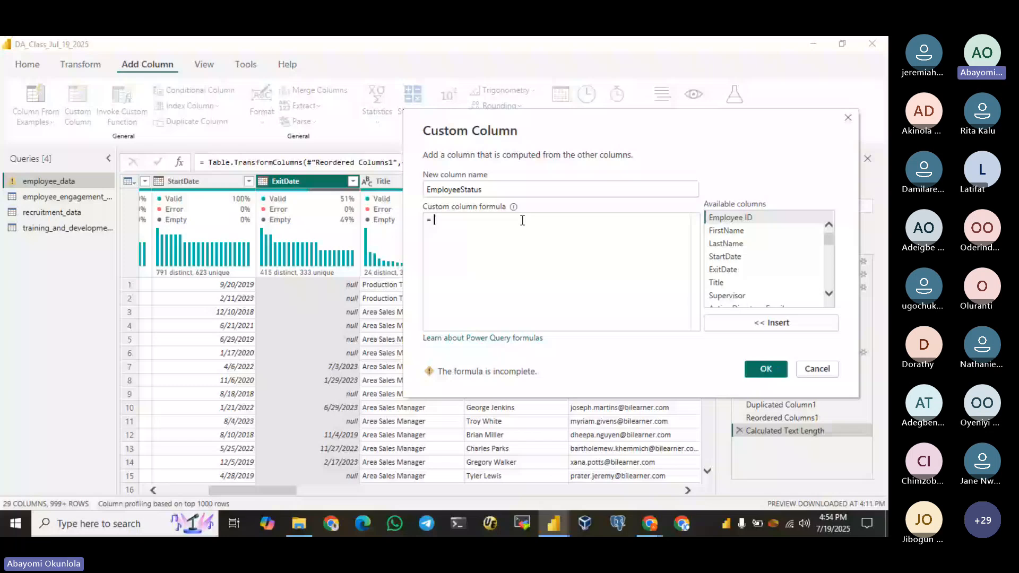
Step: Switch to the Teams meeting, dismiss the do-not-disturb status notice, and return to the custom column formula in Power Query
mouse_move(645, 530)
left_click(605, 473)
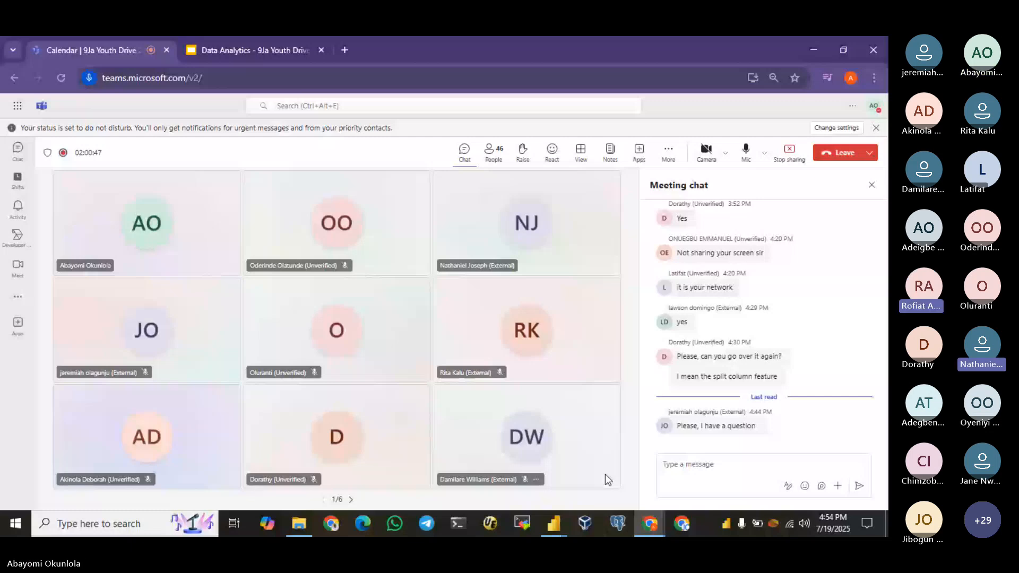
left_click(876, 128)
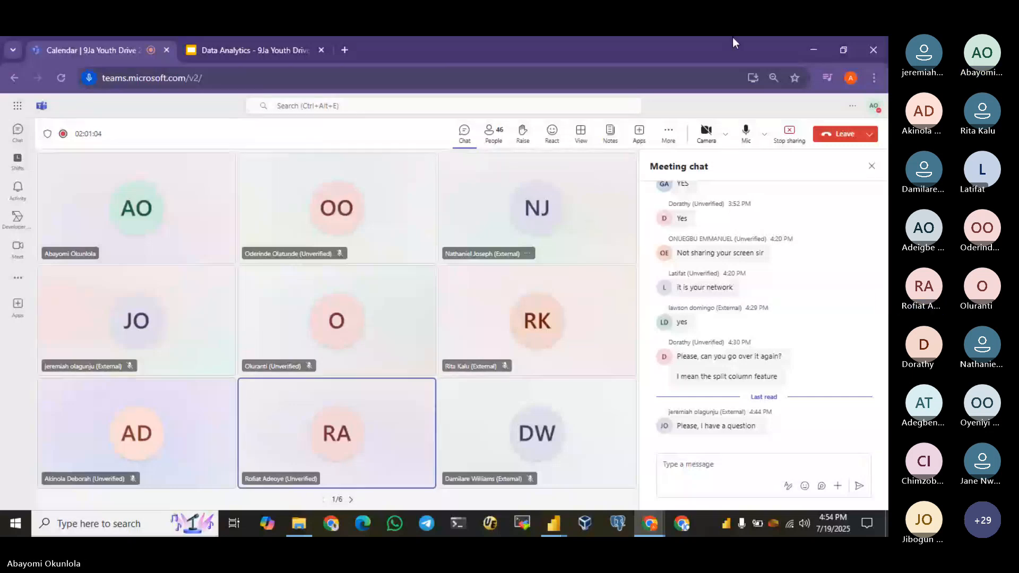
left_click(814, 50)
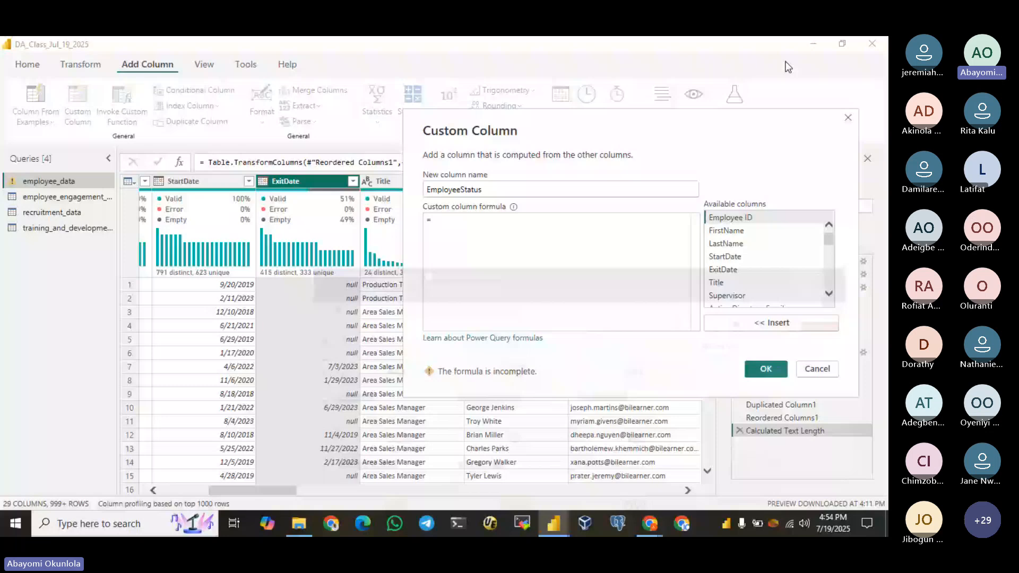
left_click(496, 235)
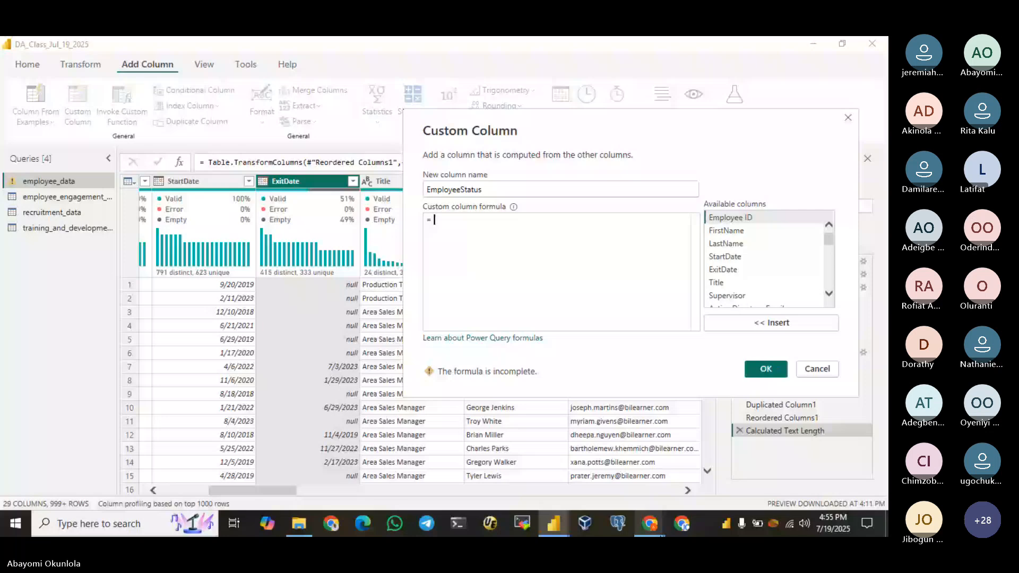
Step: Switch to the Teams meeting chat and copy the formula "= if [Exit Date] = null then DateTime.Date(DateTime.LocalNow()) else [Exit Date]"
left_click(661, 533)
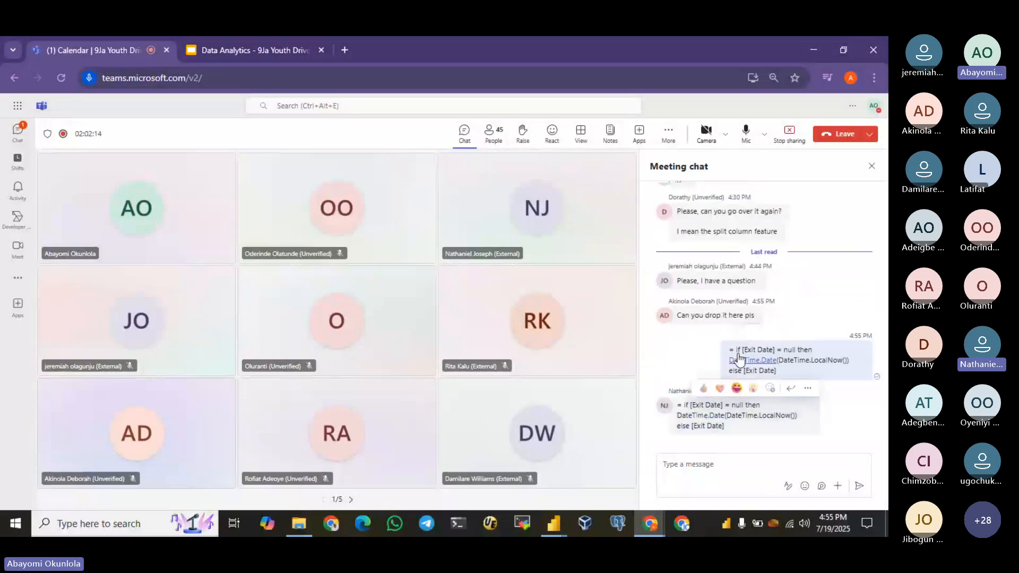
left_click_drag(730, 350, 795, 278)
key("ctrl+c")
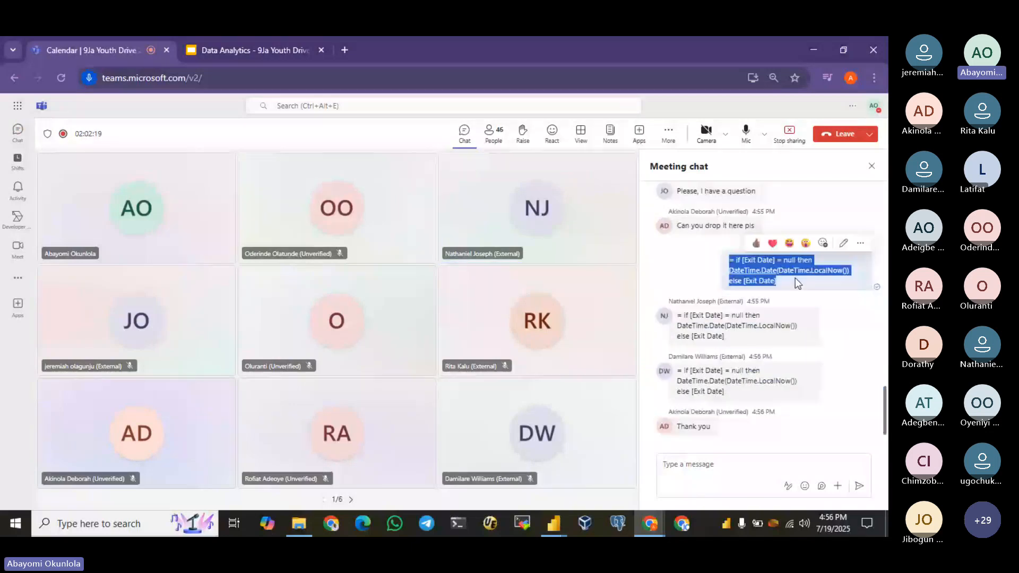
Step: Return to Power Query, paste the copied formula into the EmployeeStatus custom column without the duplicate equals sign, and add the column
left_click(820, 48)
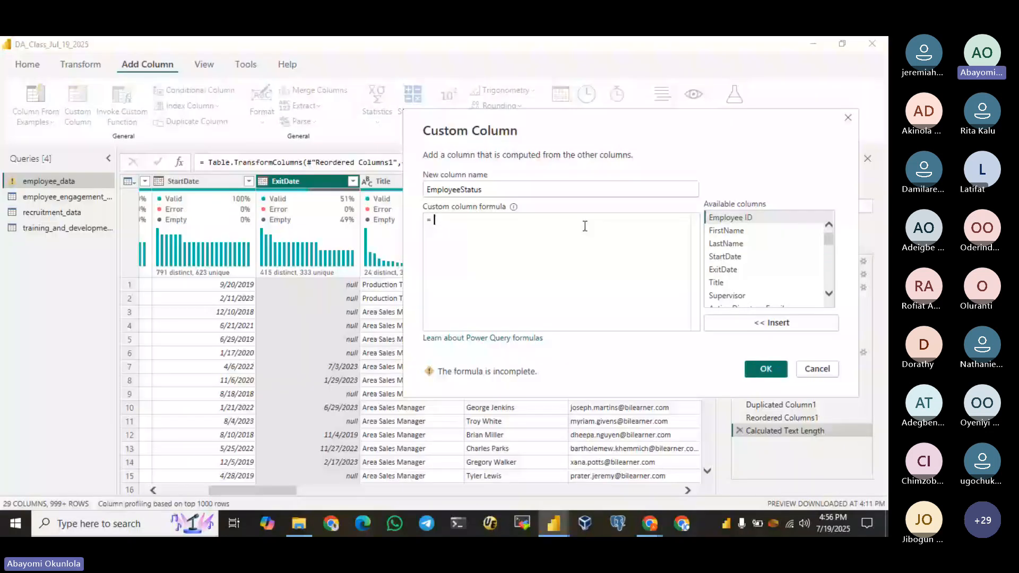
key("ctrl+v")
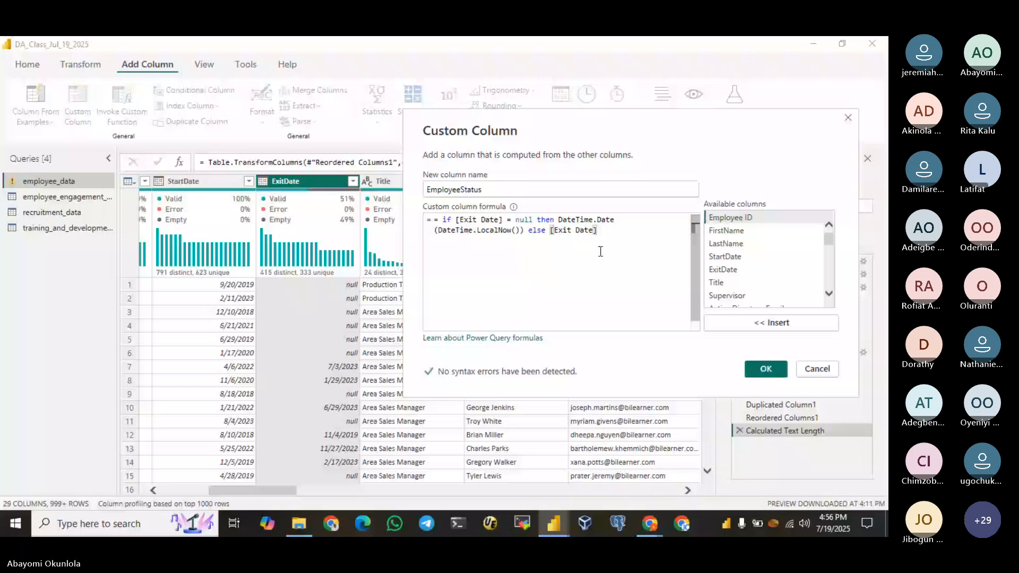
left_click(439, 220)
key("BackSpace")
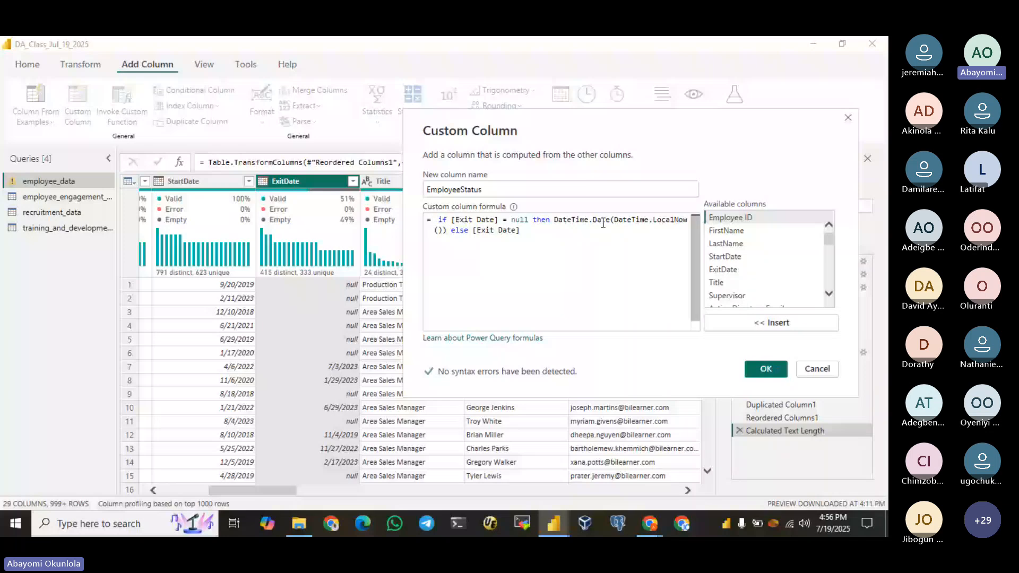
mouse_move(596, 226)
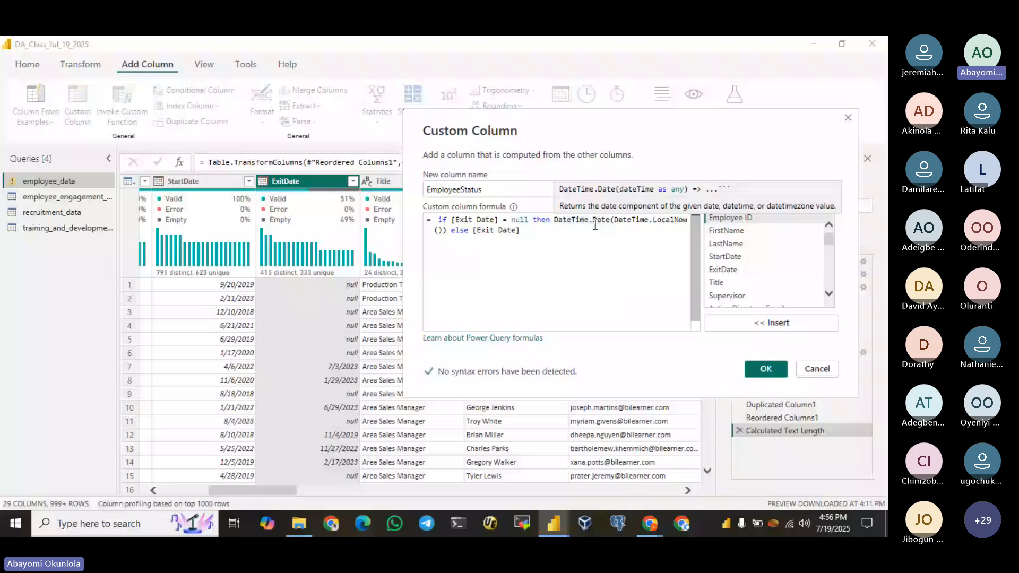
mouse_move(685, 220)
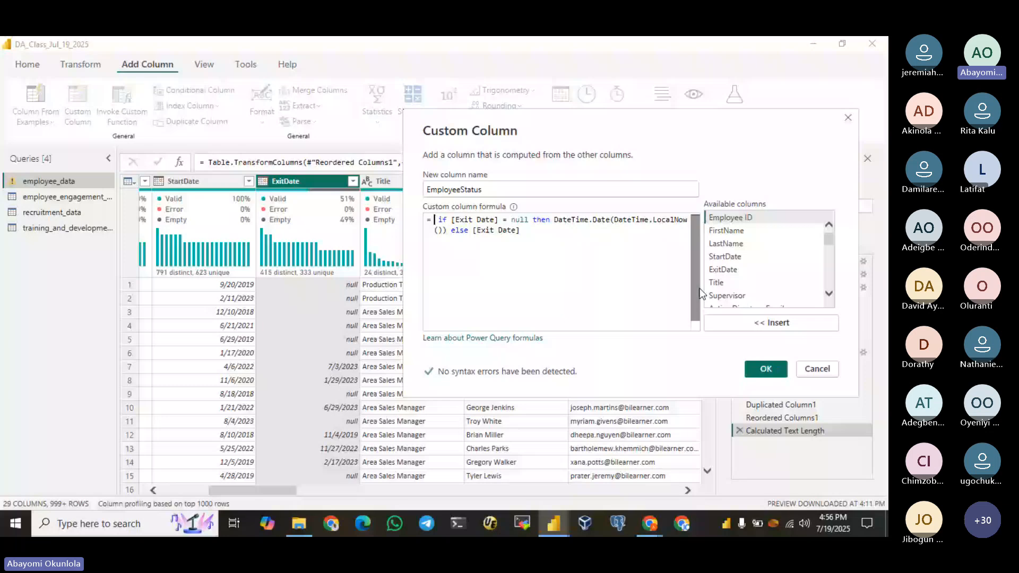
left_click(766, 368)
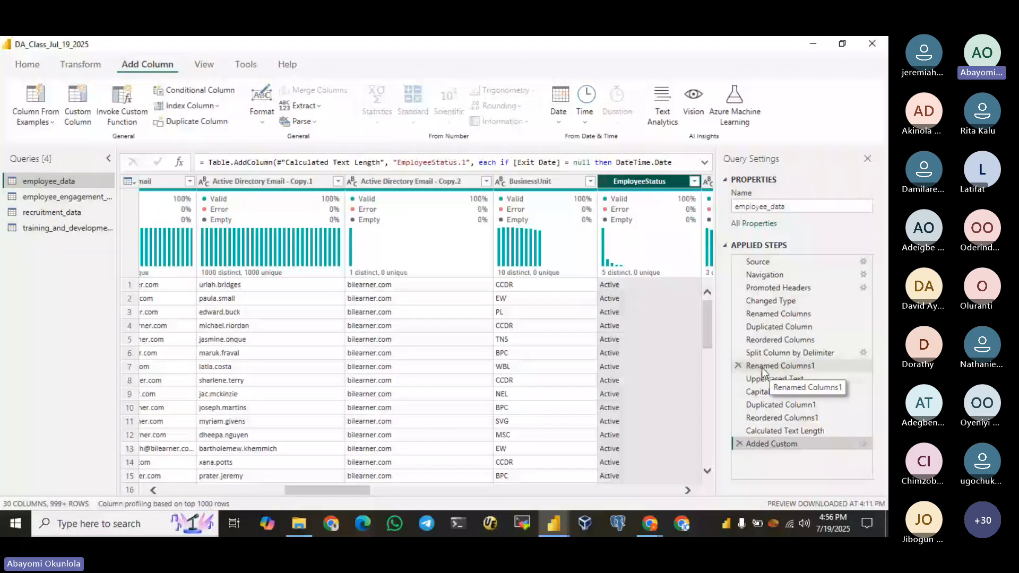
Step: Check the added EmployeeStatus.1 column at the end of the table and delete the Added Custom step
left_click_drag(366, 490, 688, 487)
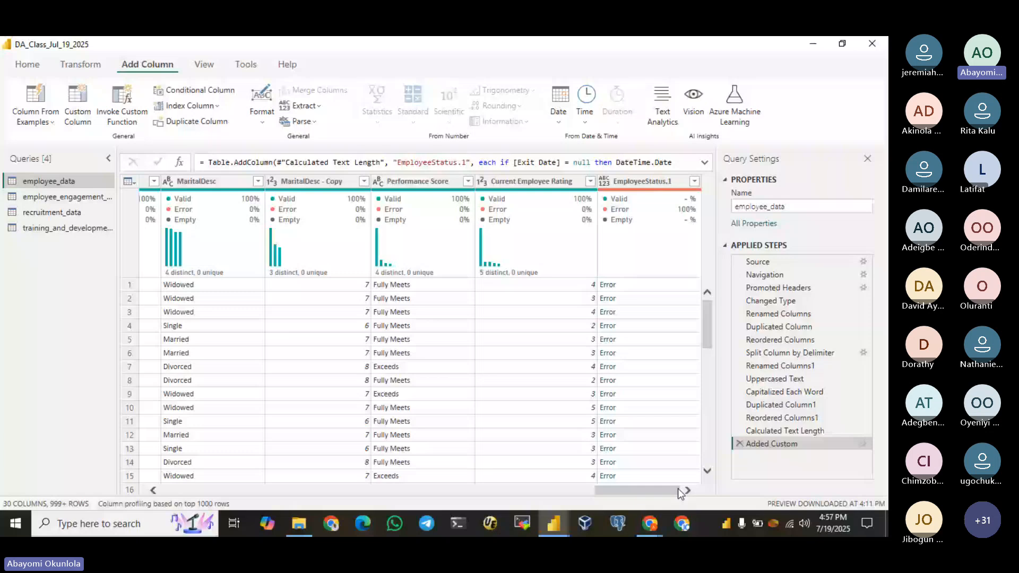
left_click(739, 444)
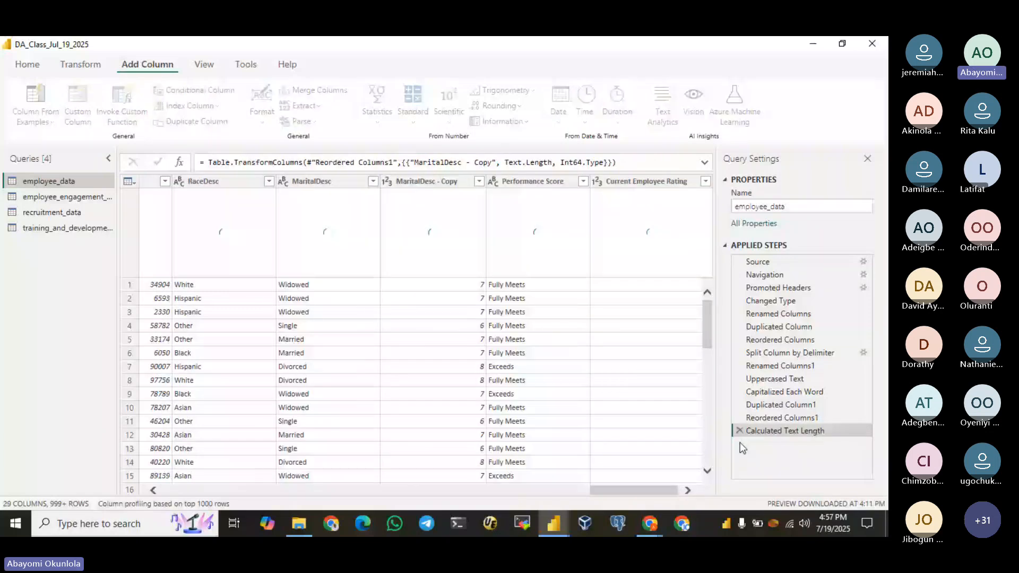
Step: Add a custom column named CustomCol with the formula "if [Exit Date] = null then DateTime.Date(DateTime.LocalNow()) else [Exit Date]"
left_click(75, 113)
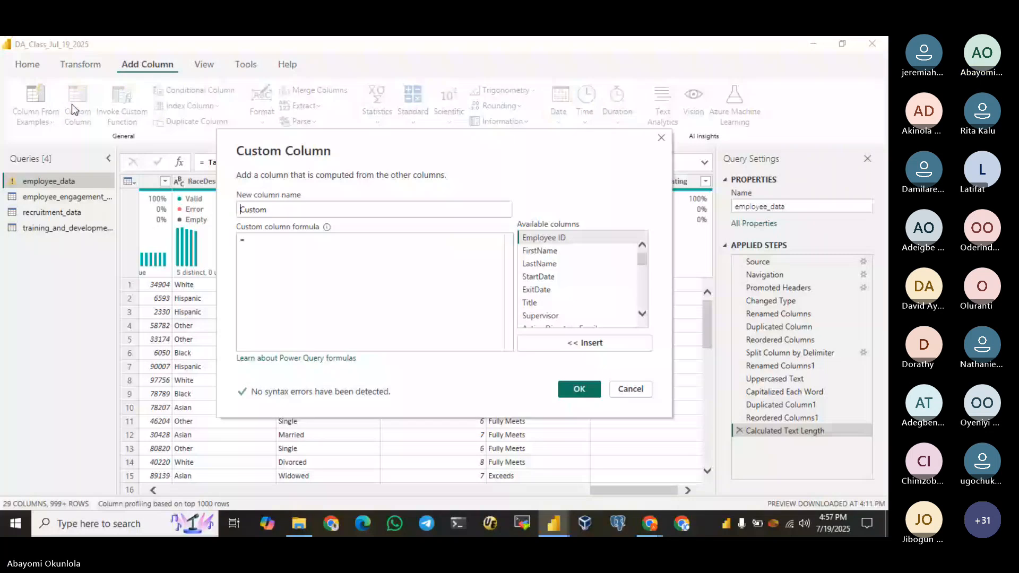
left_click(271, 209)
type("Col")
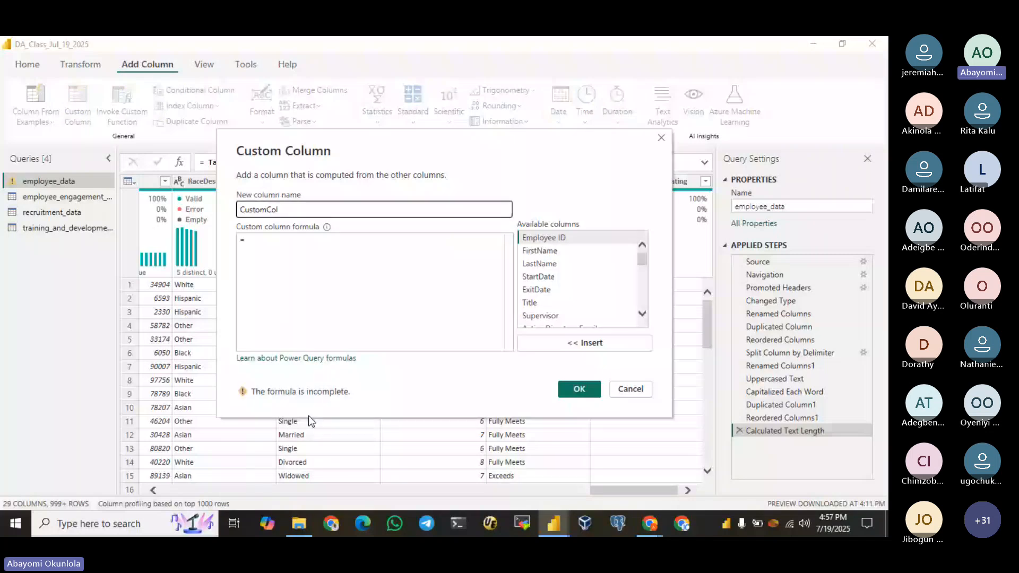
left_click(257, 242)
key("ctrl+v")
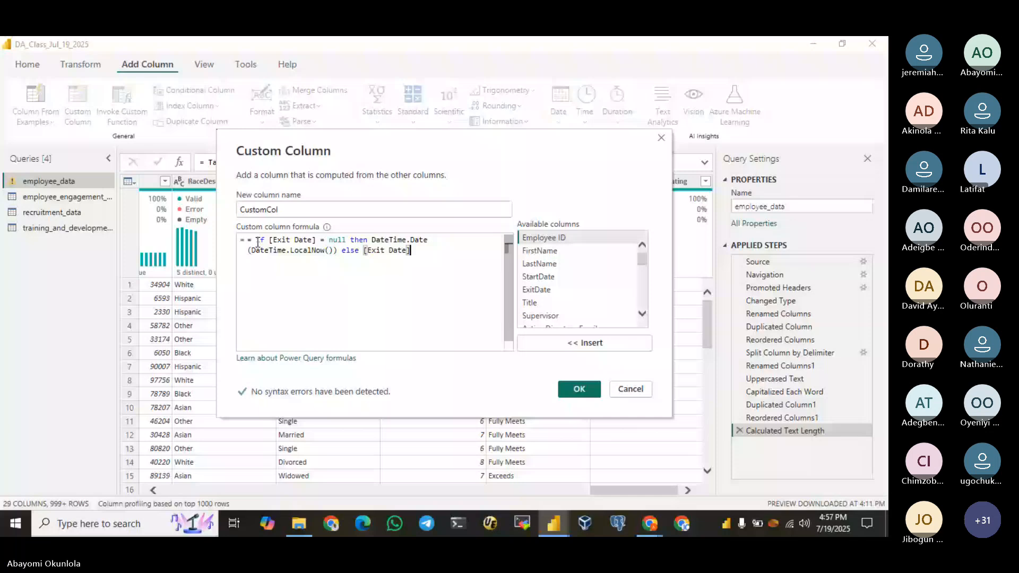
left_click(256, 242)
key("BackSpace")
key("BackSpace")
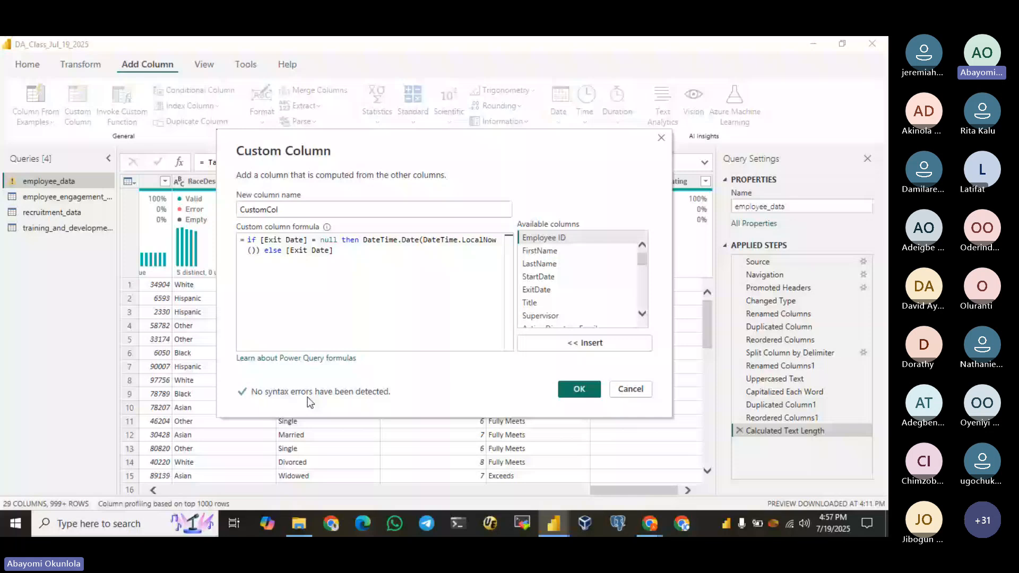
left_click(578, 391)
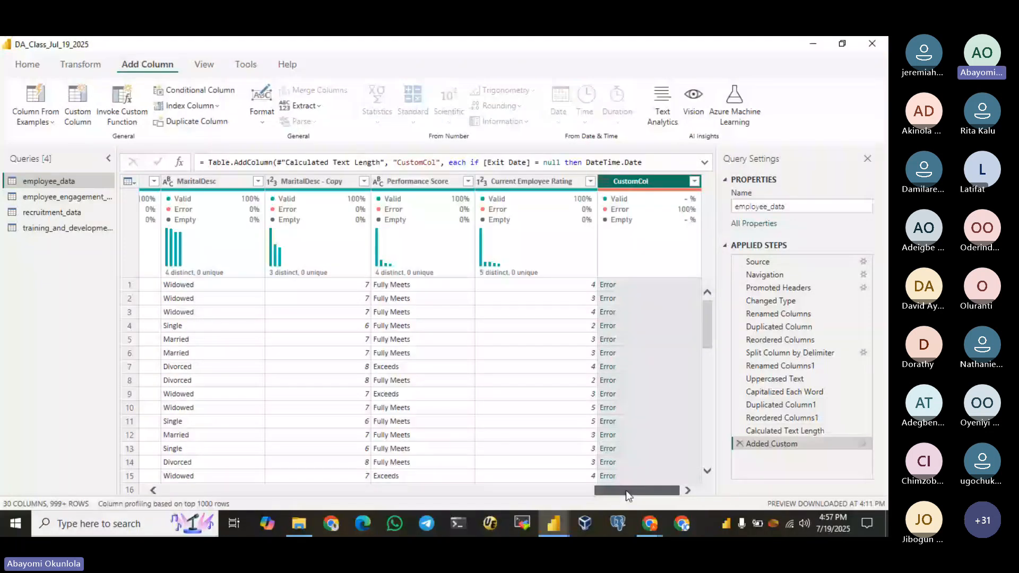
Step: Open the details of the Error value in the first row of CustomCol
left_click(605, 285)
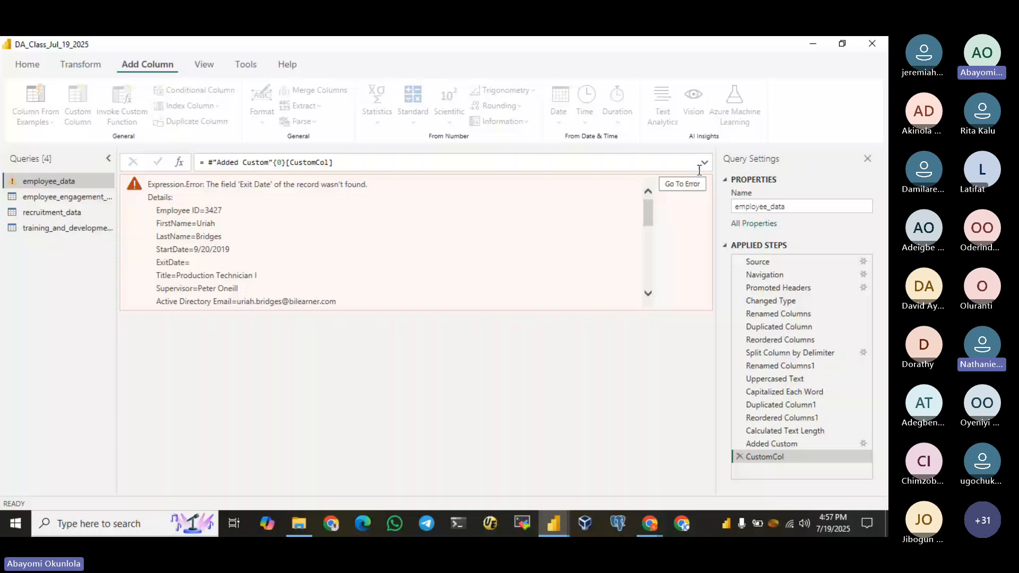
Step: Return from the error details to the table, check the CustomCol column, and delete the Added Custom and CustomCol steps
left_click(688, 183)
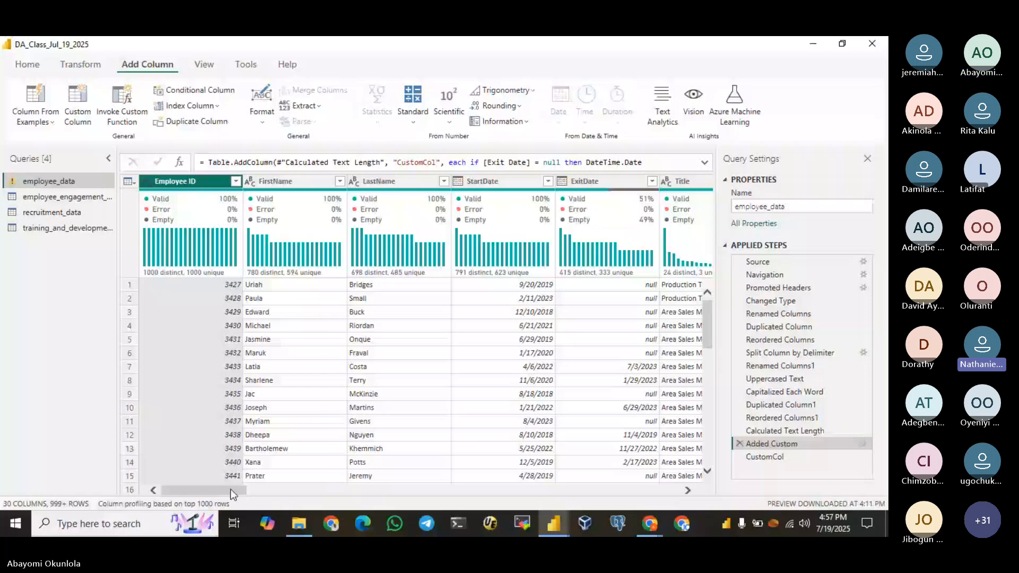
left_click_drag(230, 493, 695, 450)
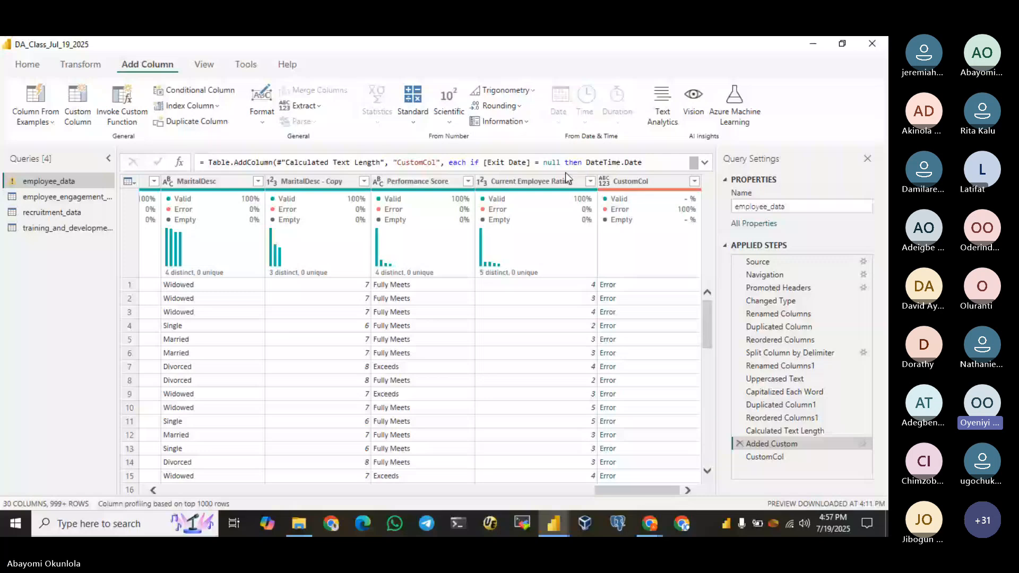
left_click(648, 182)
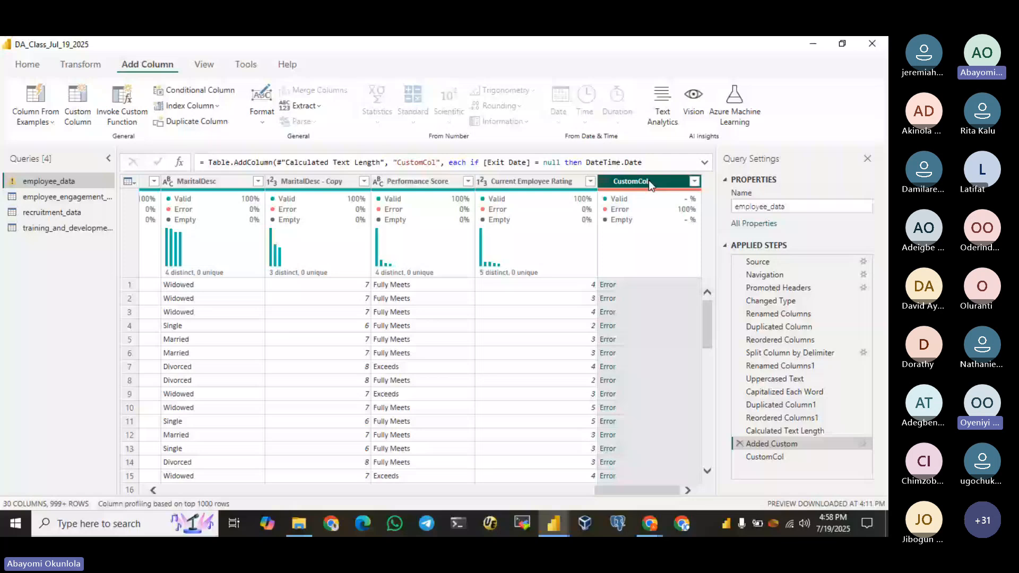
right_click(648, 183)
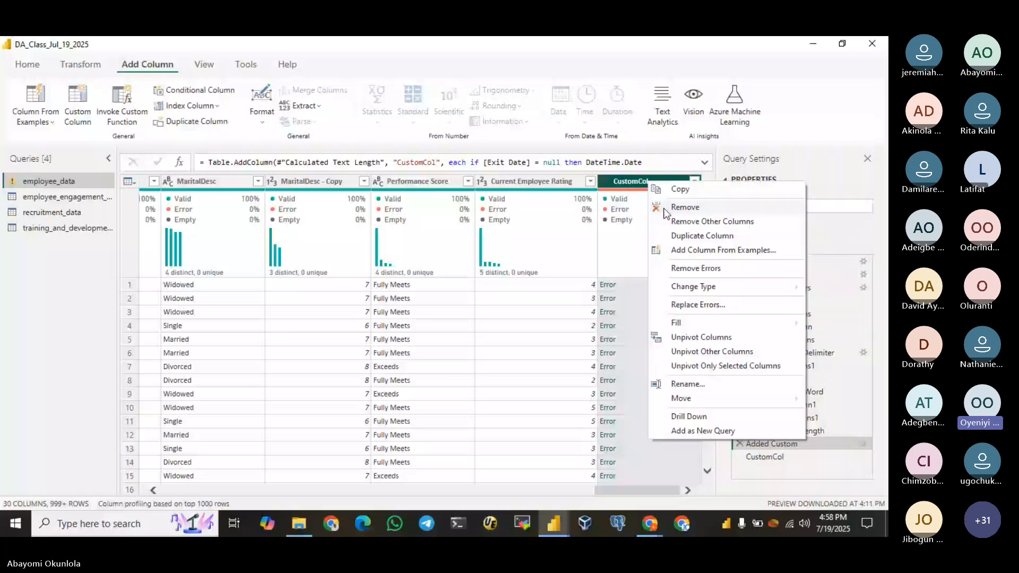
left_click(665, 208)
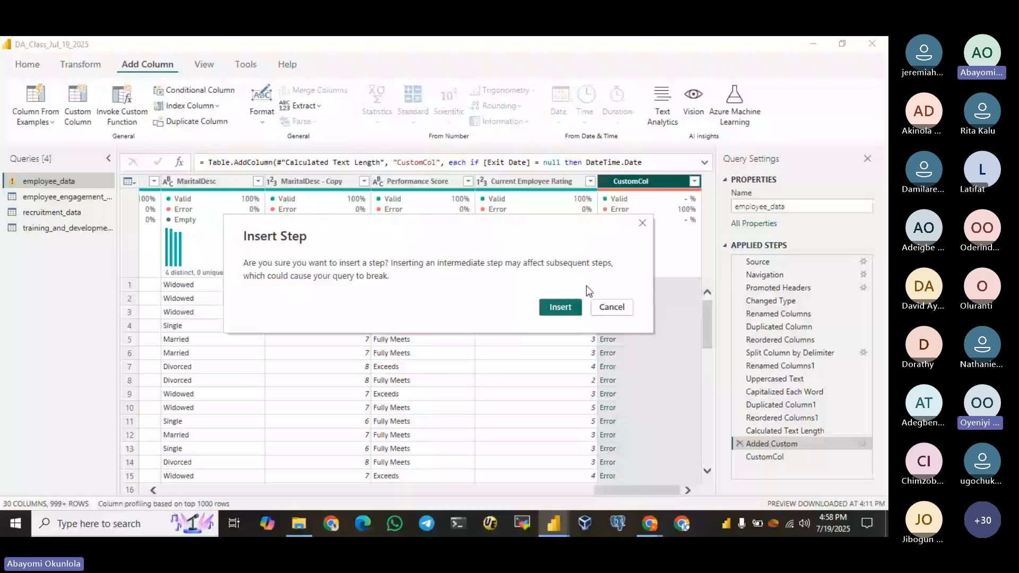
left_click(611, 307)
left_click(739, 443)
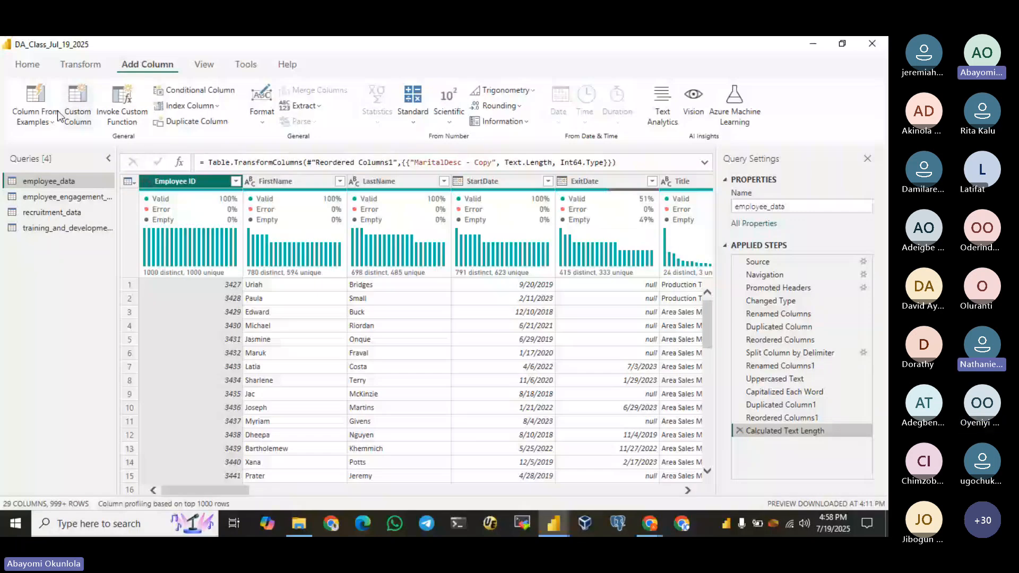
Step: Start a custom column named CustomCOl with a formula beginning "if [ExitDate] = null then", using the available ExitDate column
left_click(78, 106)
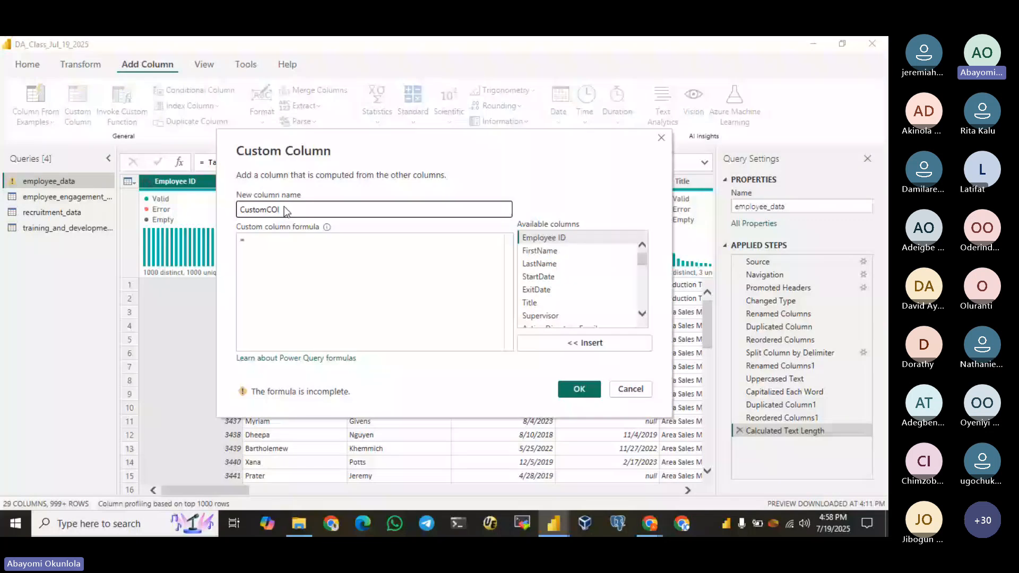
left_click(267, 240)
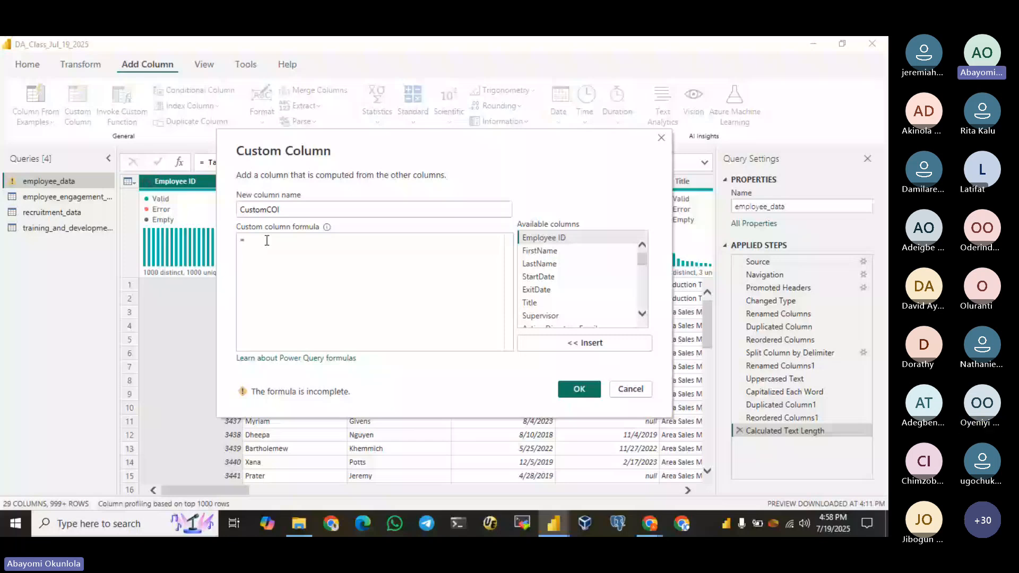
type("if")
left_click(544, 290)
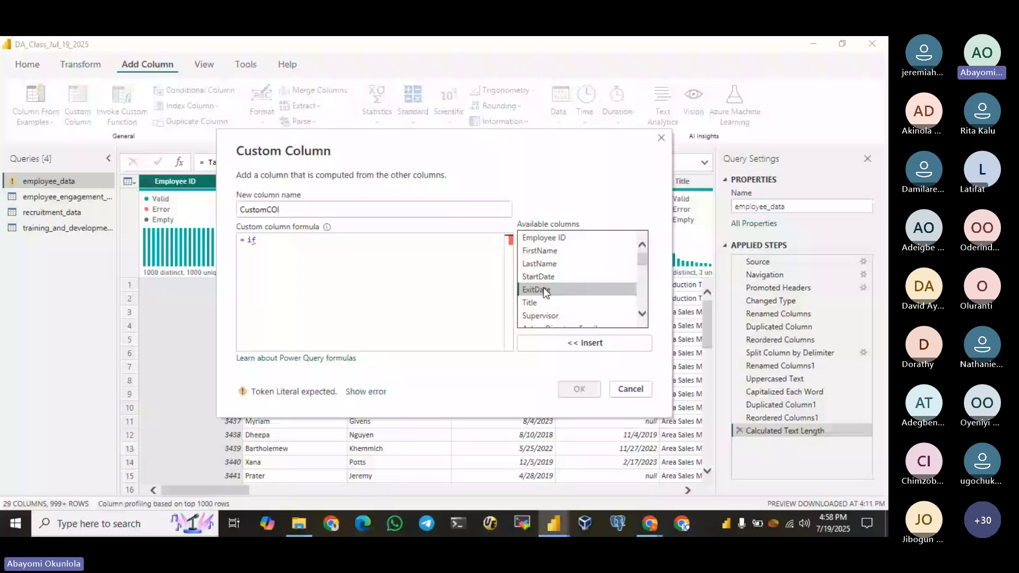
left_click(583, 343)
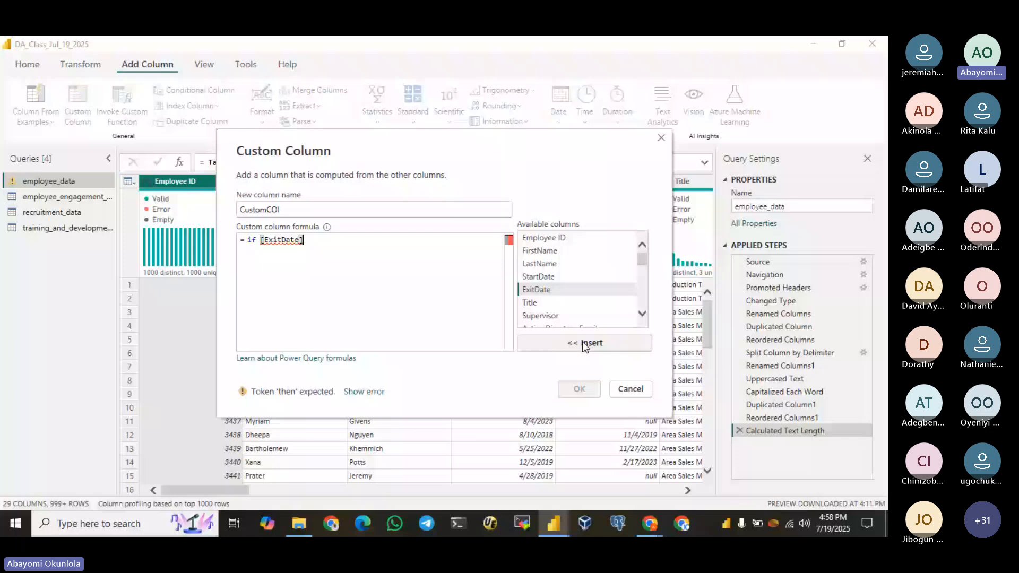
type("= null")
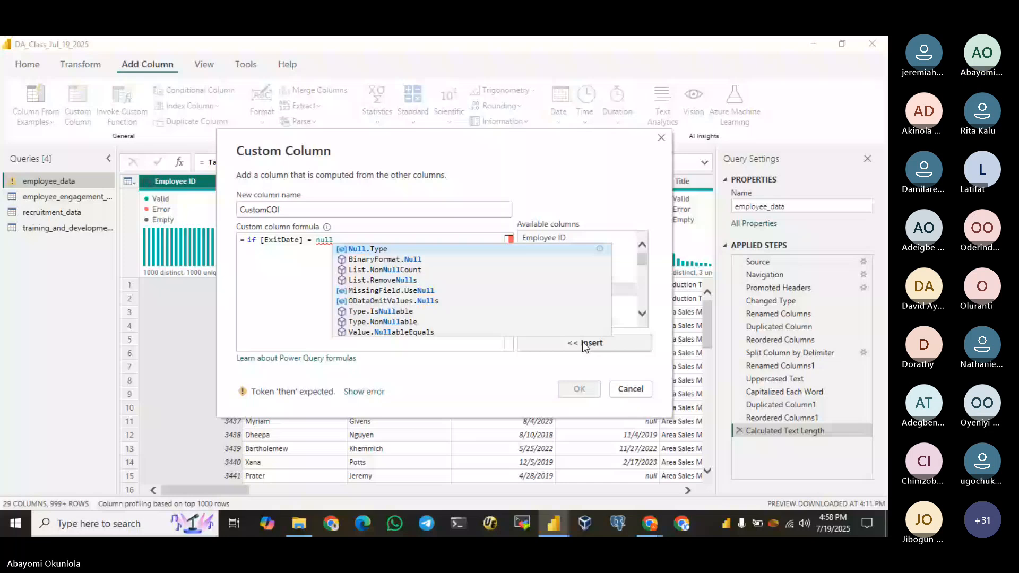
type(" then ")
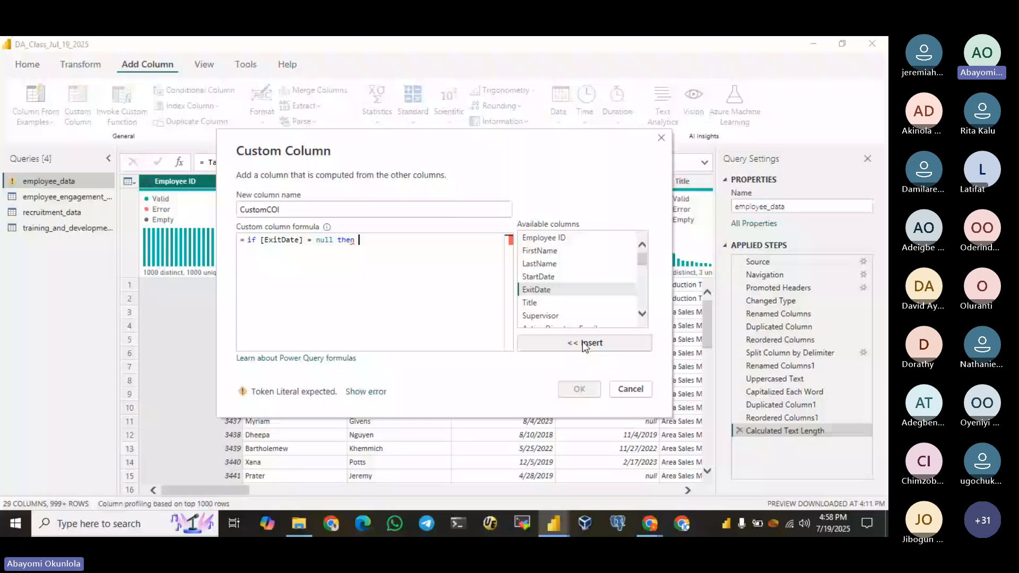
Step: Continue the CustomCOl formula with the current-date expression "DateTime.Date(DateTimeDateTime.LocalNow()", using the suggested LocalNow function
type("Date")
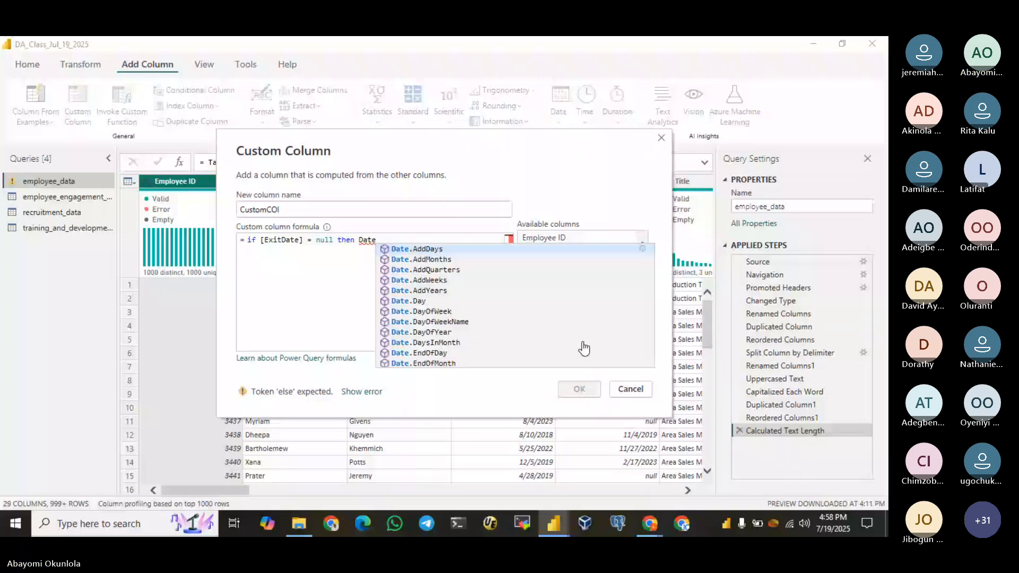
type("Time")
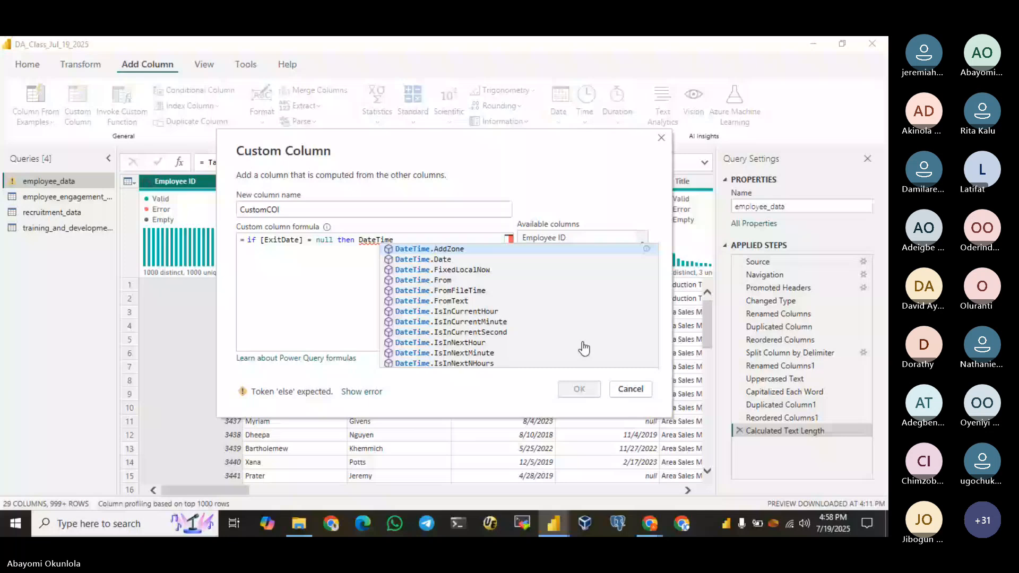
type(".Date(")
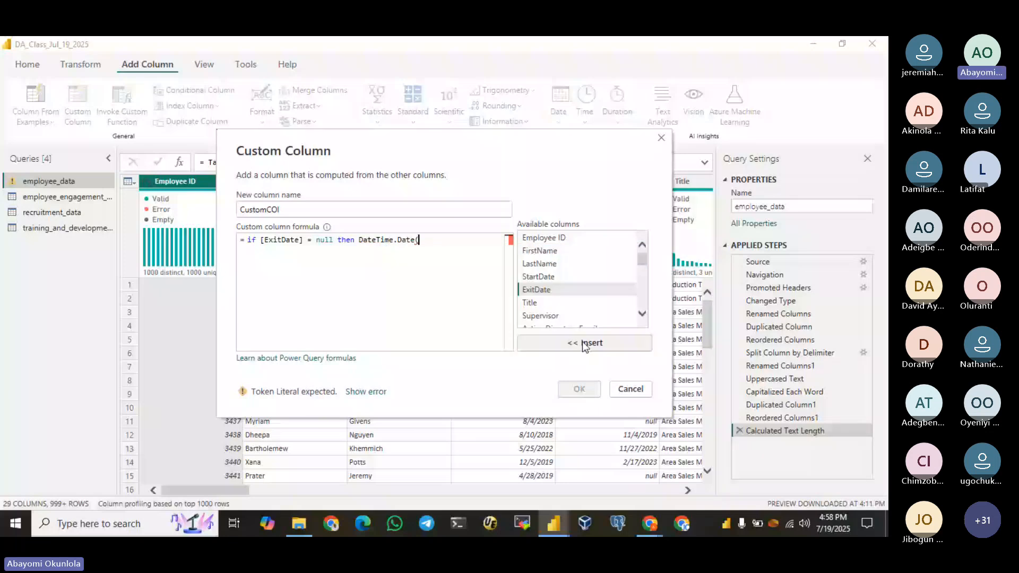
type("D")
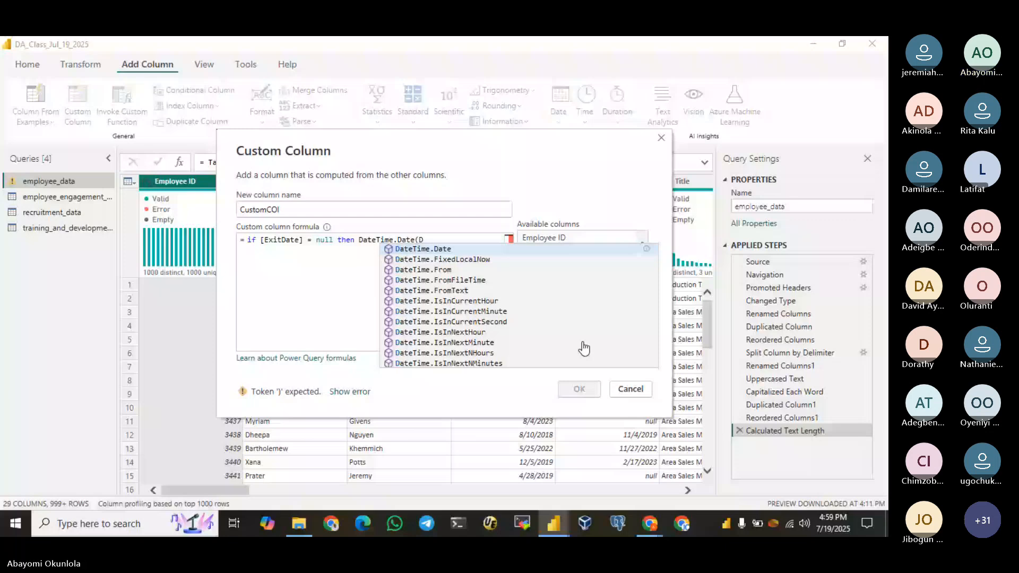
type("ateT")
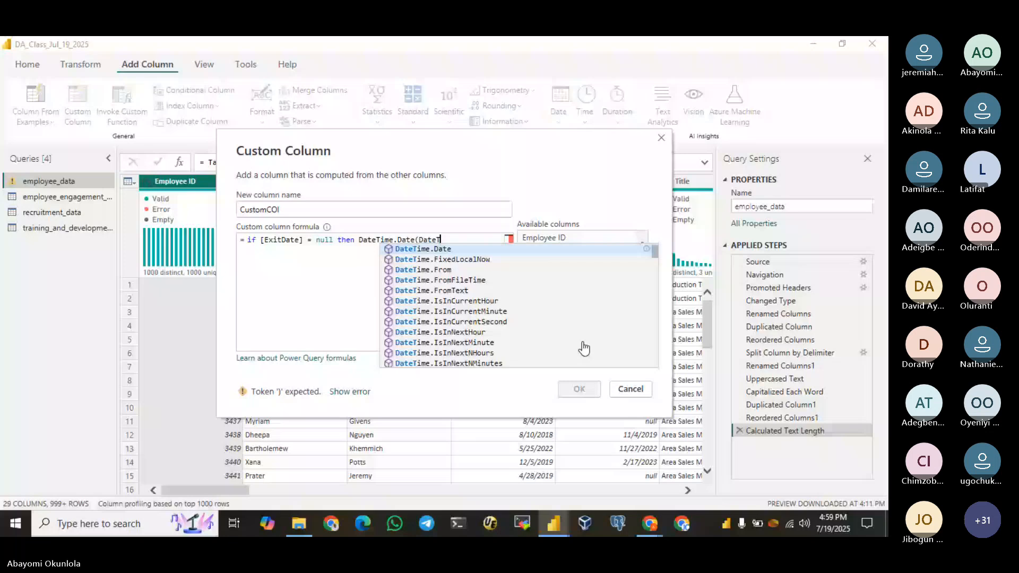
type("ime.Lo")
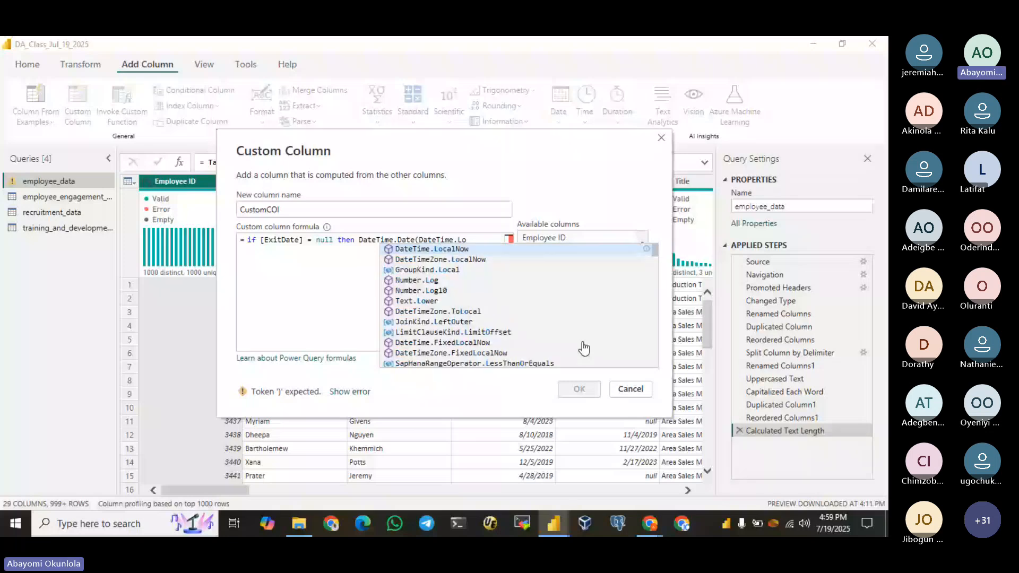
key("Tab")
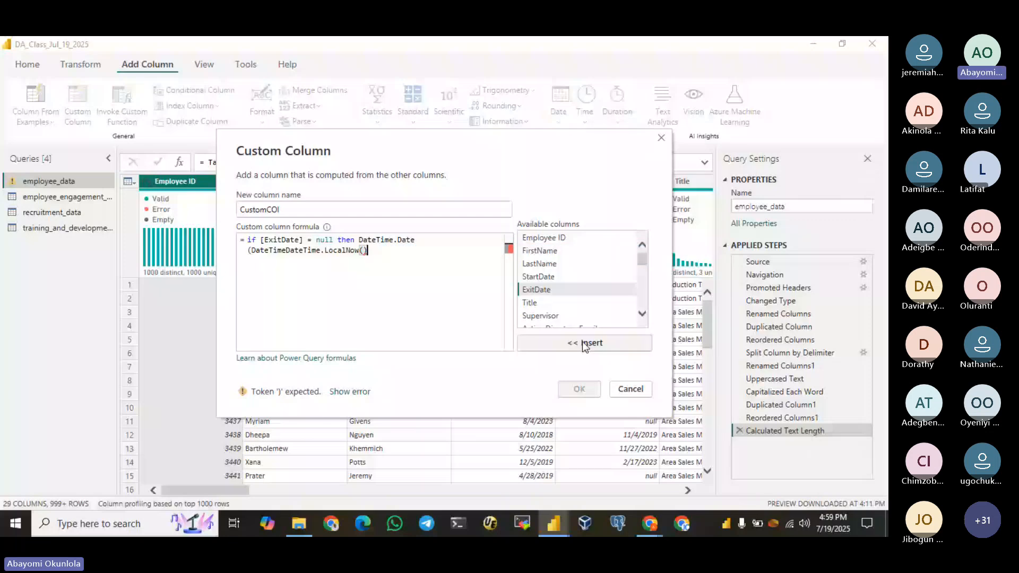
Step: Complete the CustomCOl formula with ") else [ExitDate]" and add the column
type(") ele")
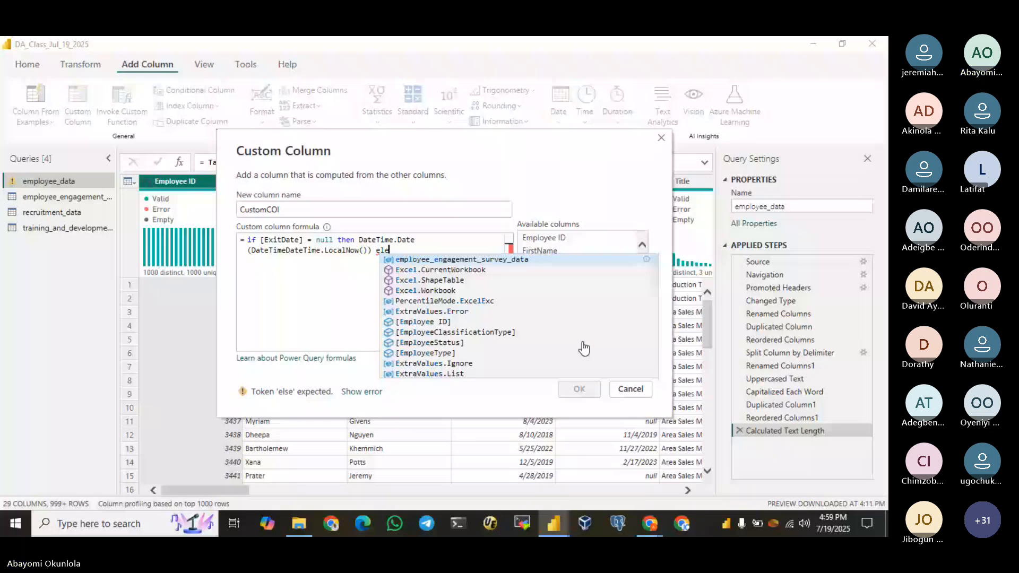
key("BackSpace")
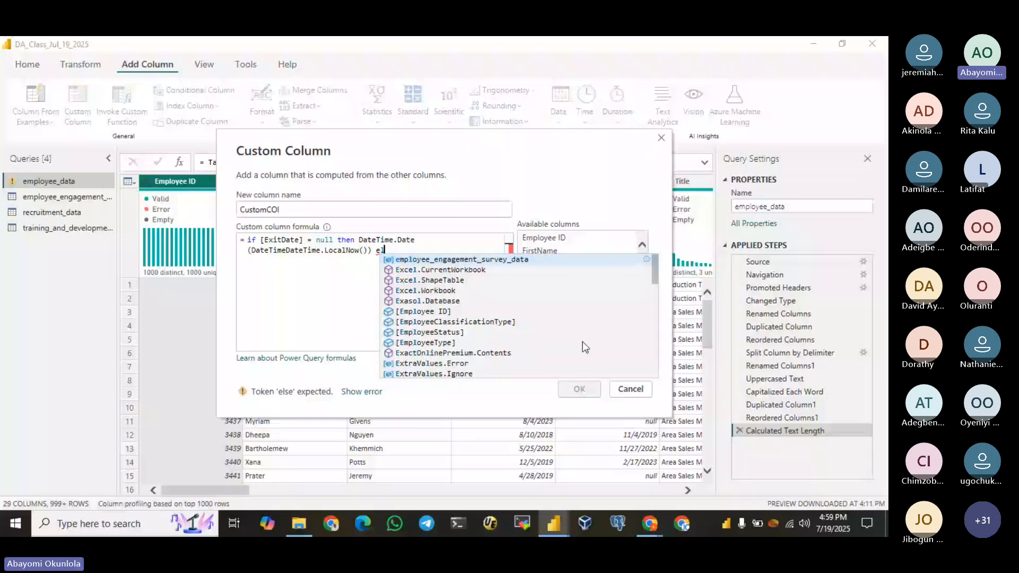
type("se")
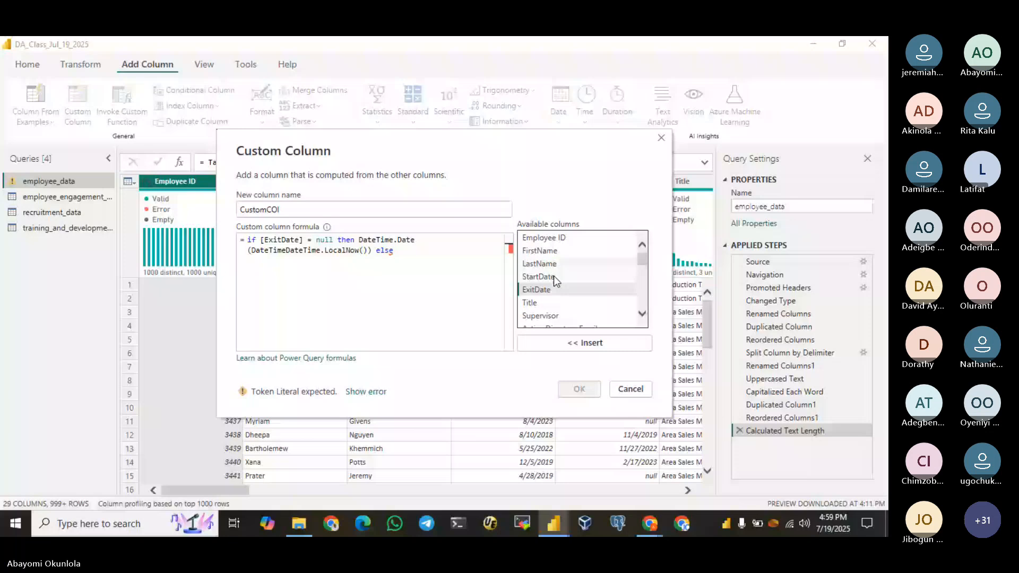
left_click(583, 343)
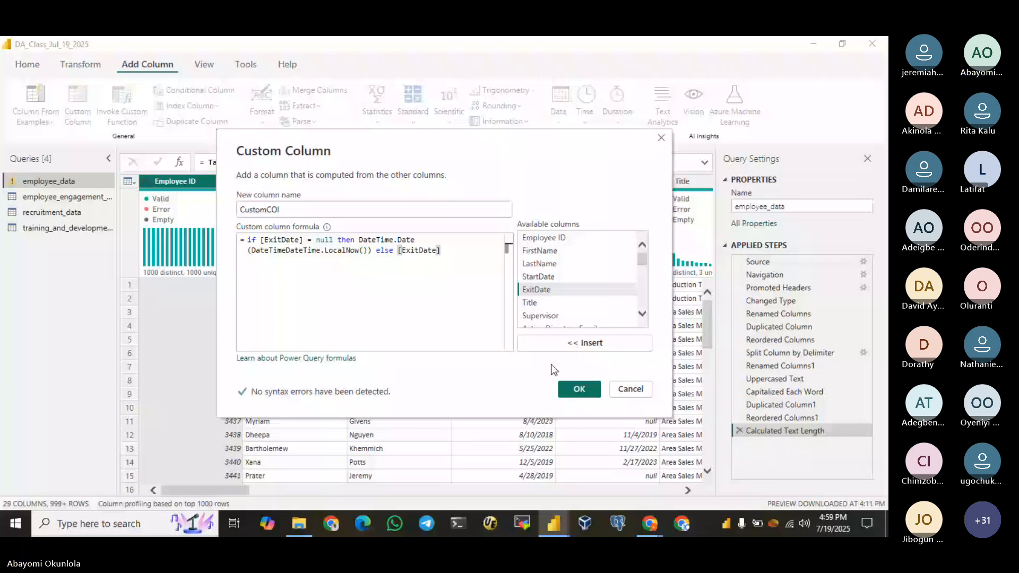
left_click(564, 386)
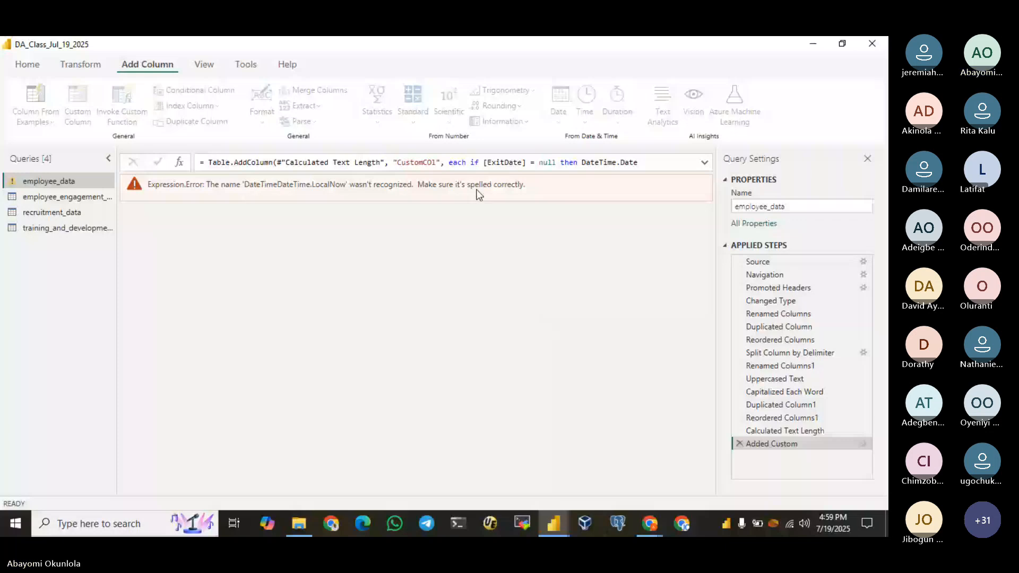
Step: Try to correct the current-date expression in the Added Custom step's formula to "DateTime.Date(DateTime(DateTime.LocalNow())"
left_click(705, 164)
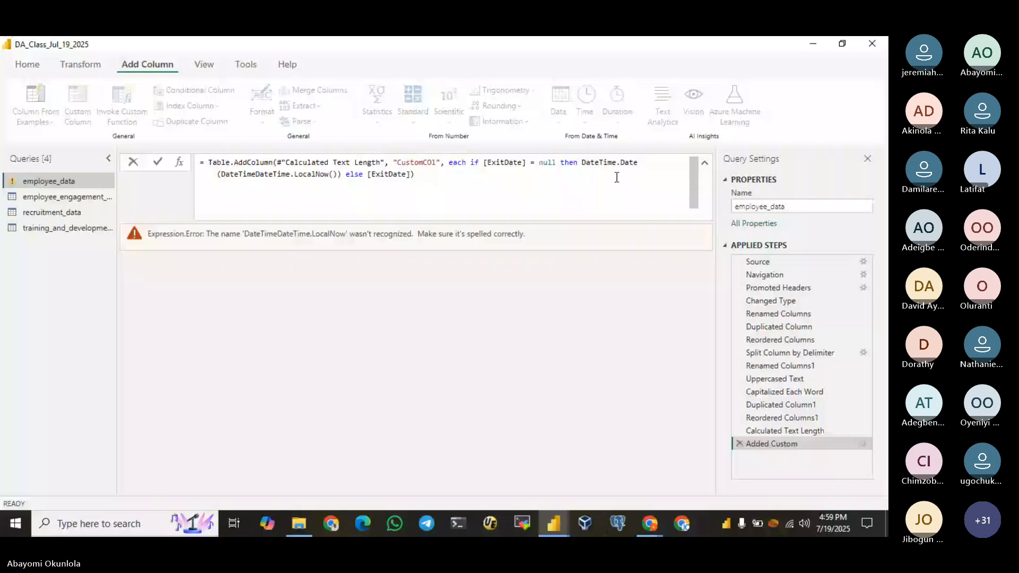
left_click(256, 175)
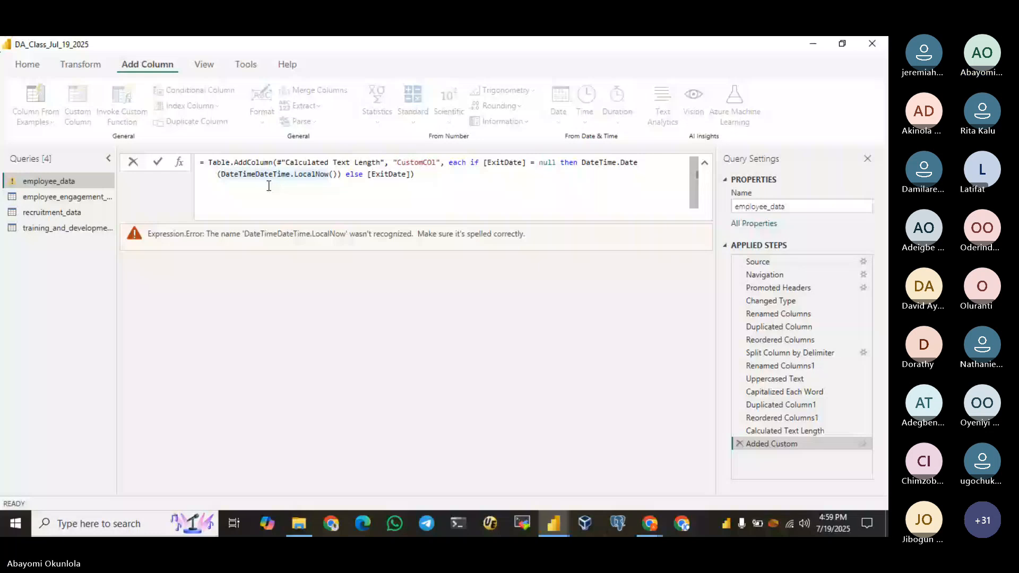
type("(")
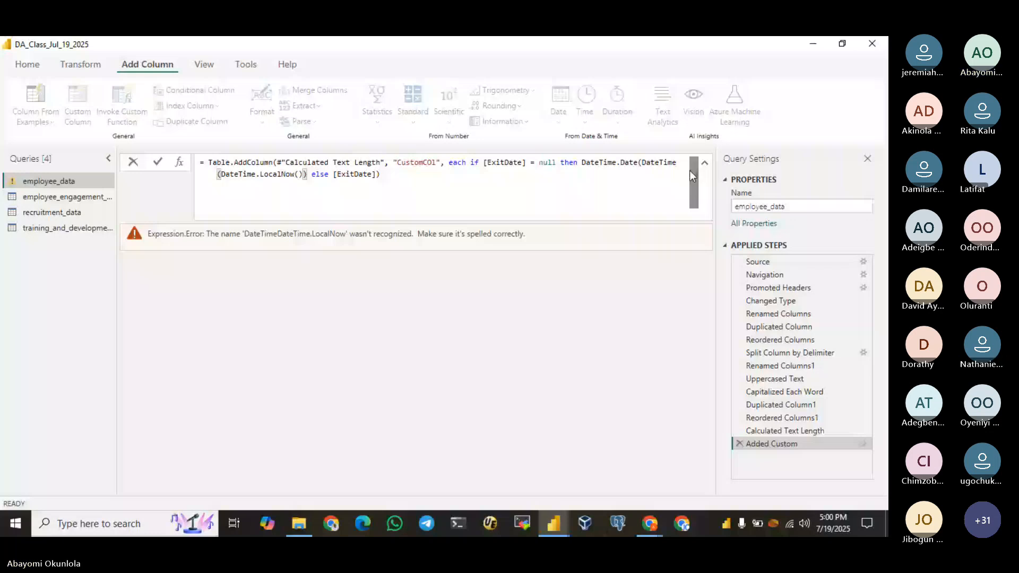
key("Return")
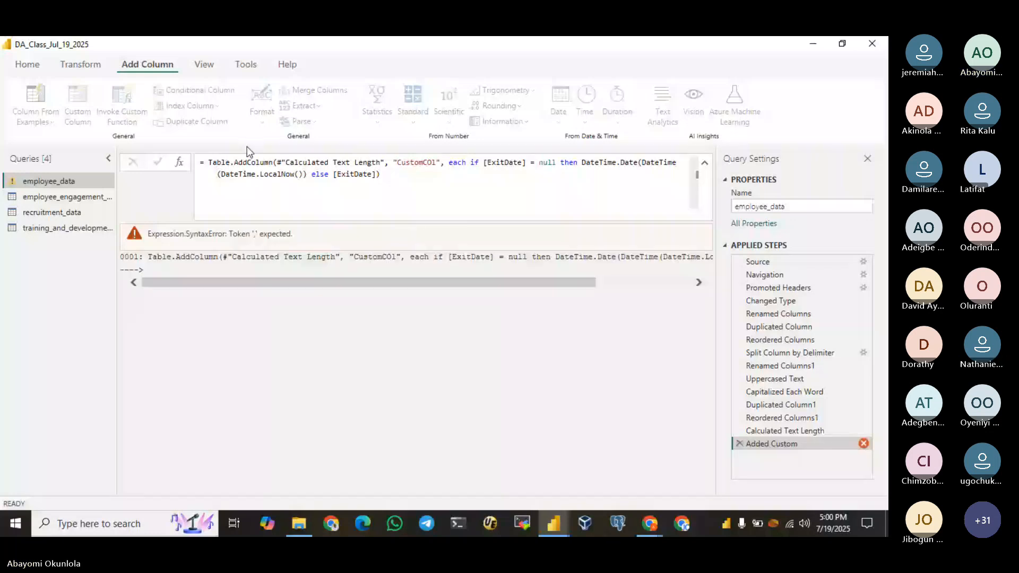
Step: Copy the conditional expression from the Added Custom step's formula, delete that step, and check the last columns of the table
triple_click(270, 164)
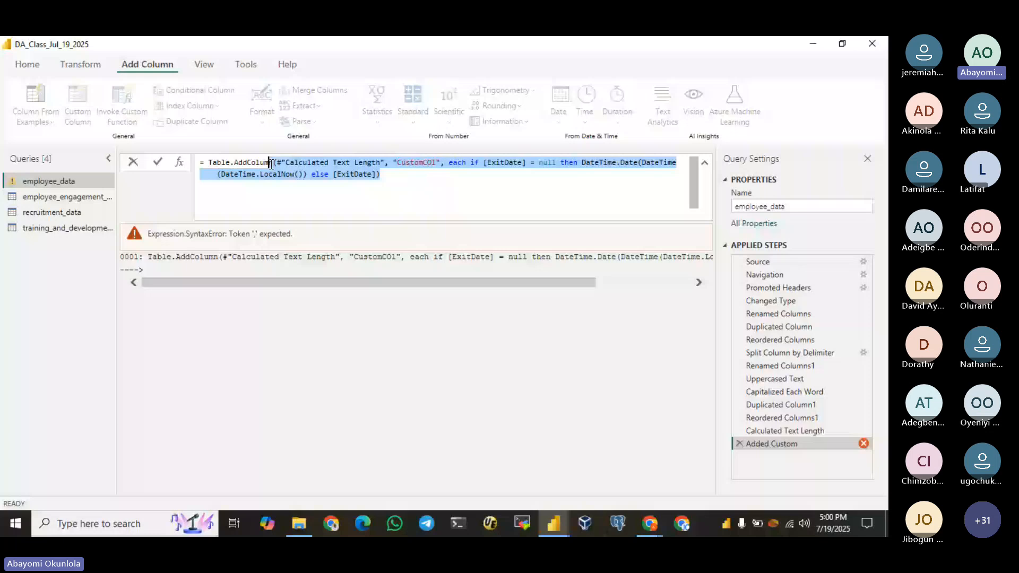
left_click(474, 163)
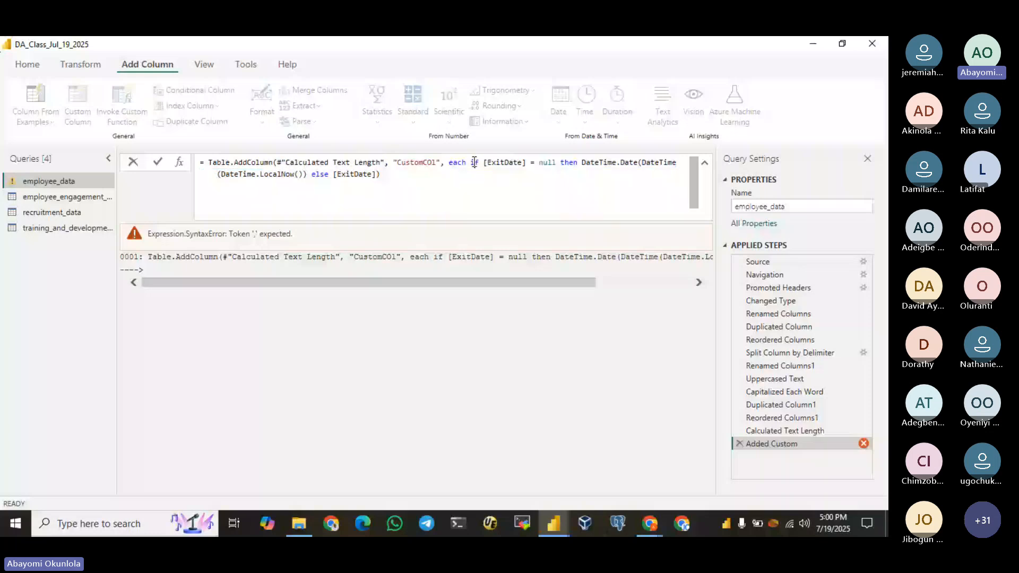
left_click_drag(474, 163, 374, 175)
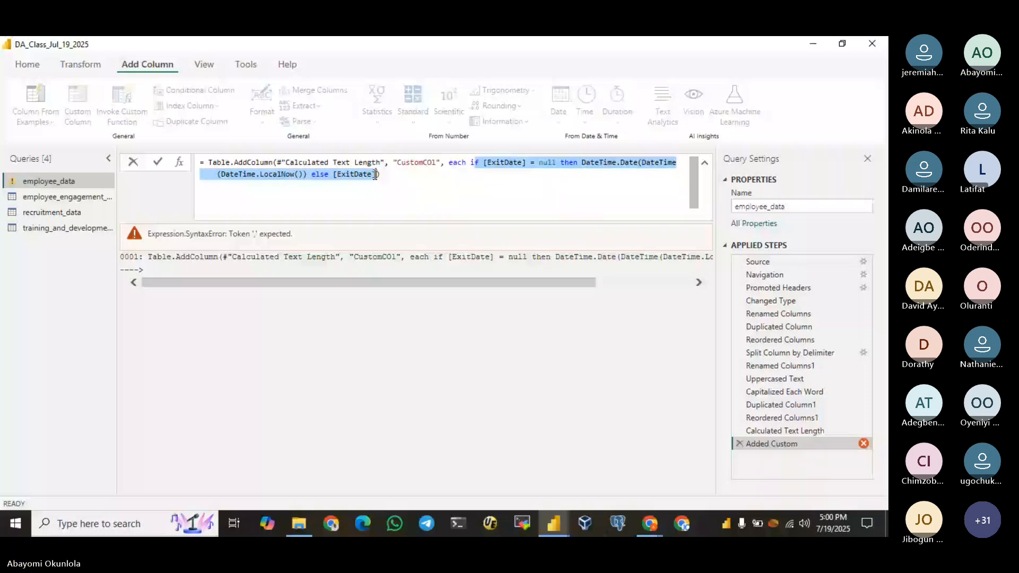
right_click(375, 175)
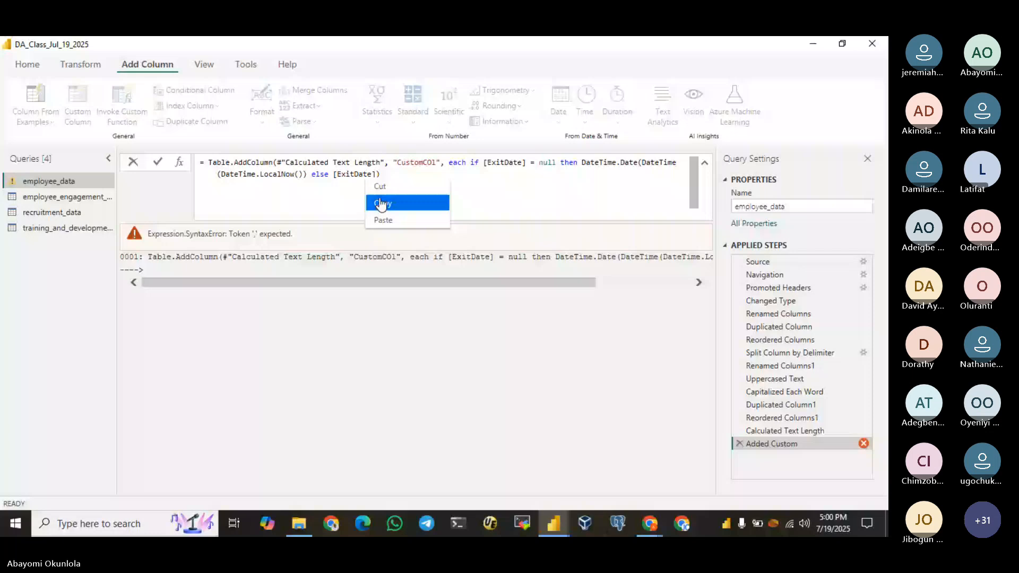
left_click(381, 204)
key("Escape")
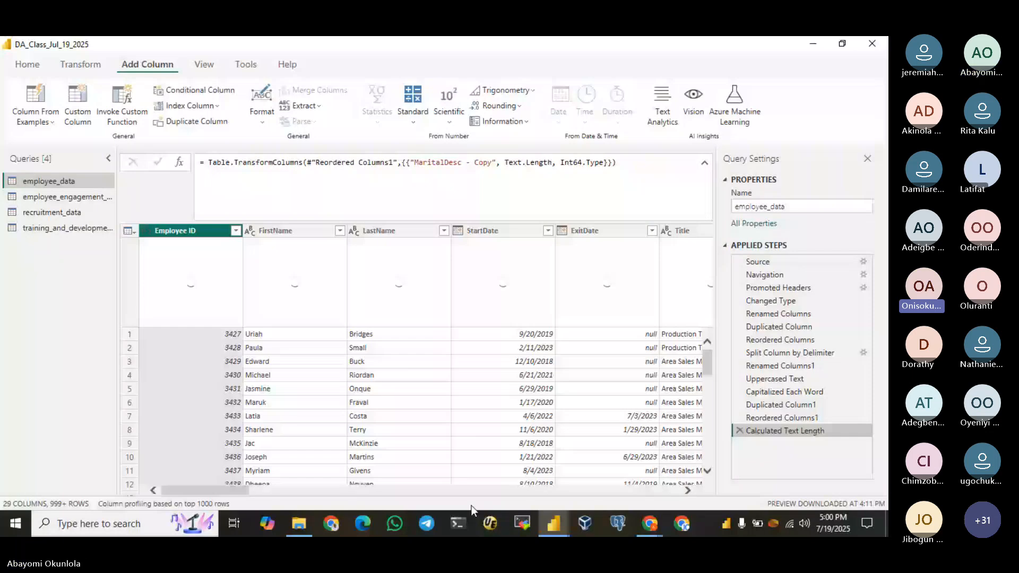
scroll(441, 470, "right", 10)
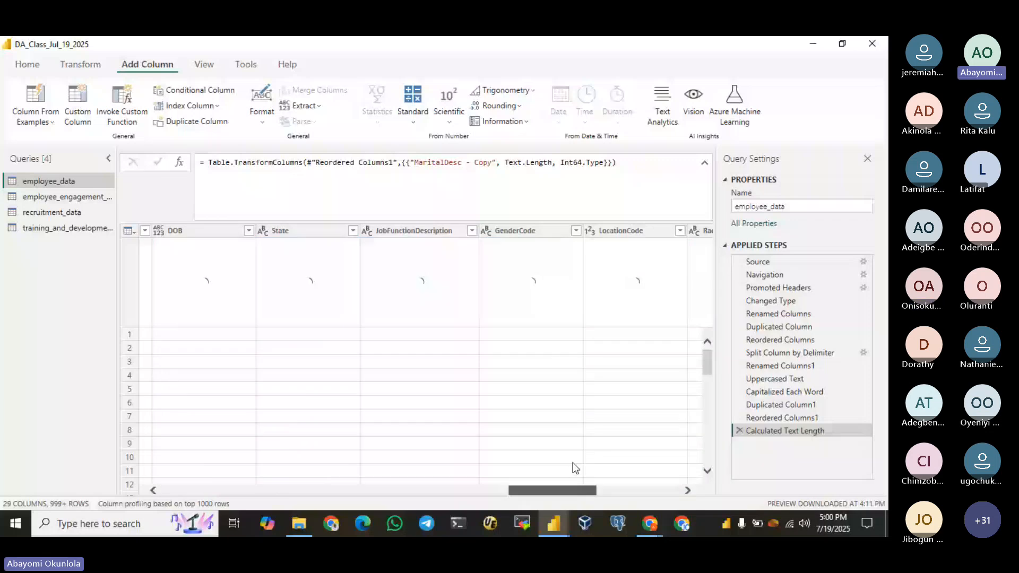
left_click_drag(562, 490, 646, 491)
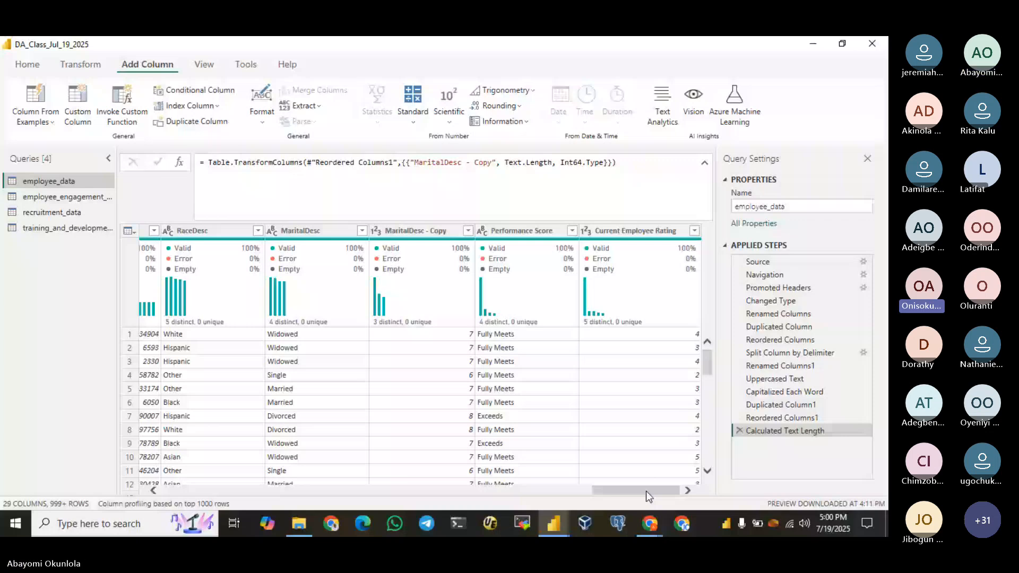
left_click(88, 100)
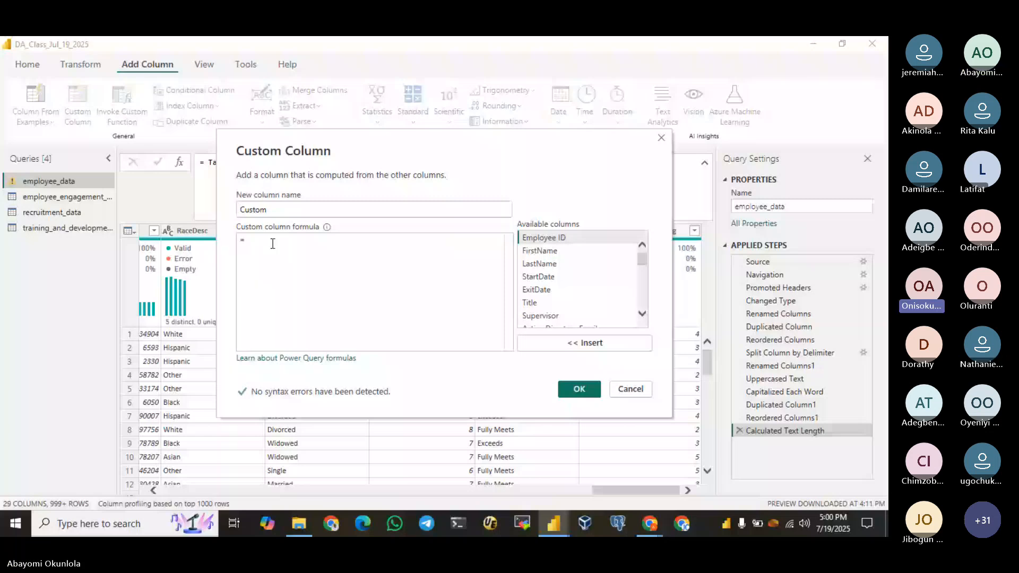
type("if")
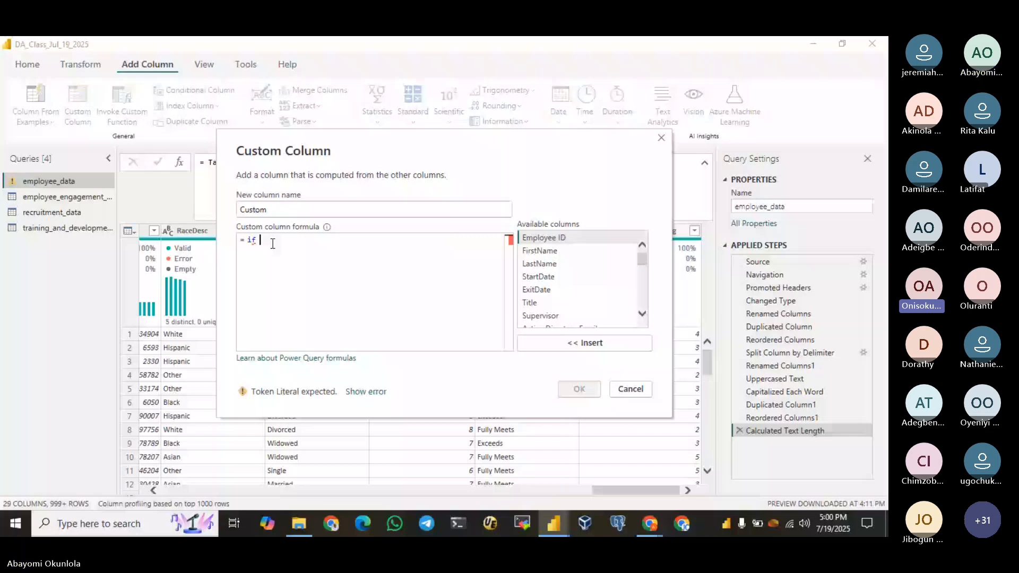
left_click_drag(424, 144, 513, 132)
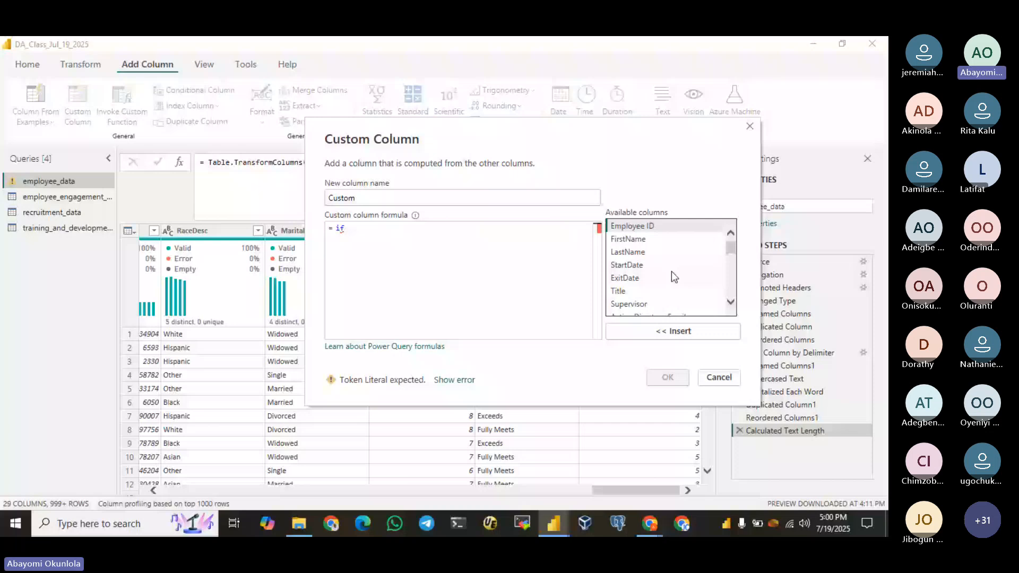
key("Escape")
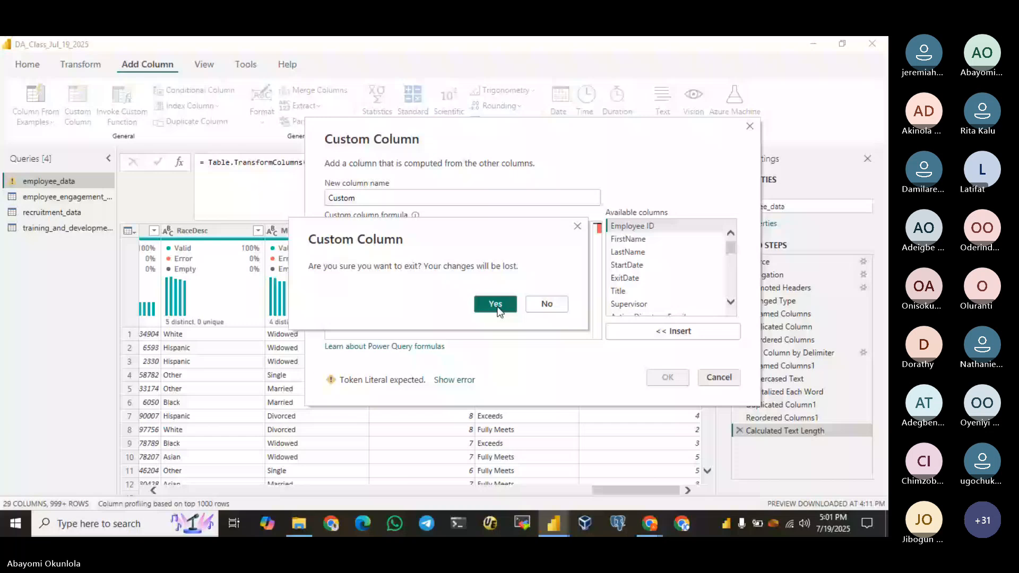
left_click(496, 306)
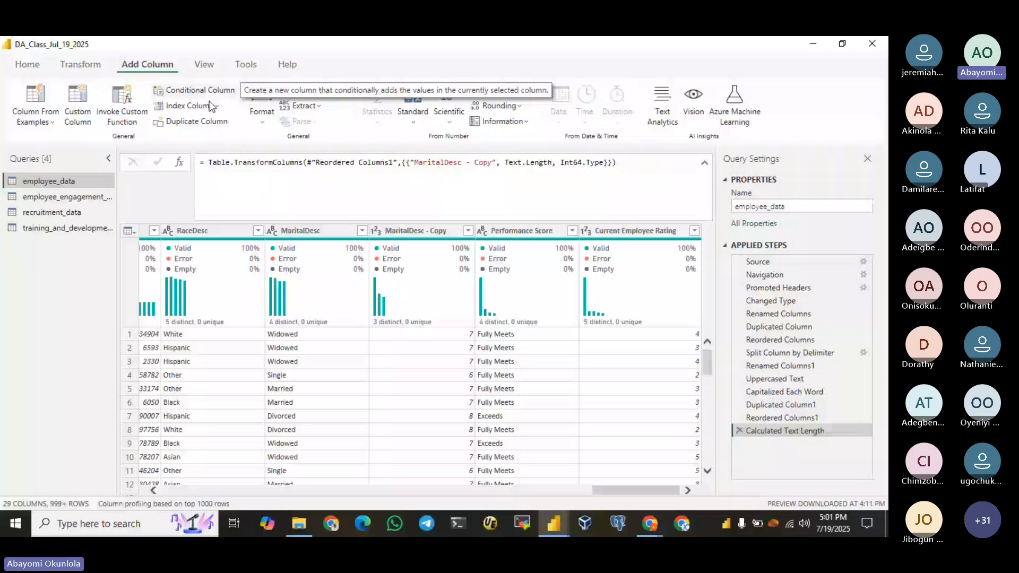
Step: Select the ExitDate column and start a conditional column named CustomCol
left_click_drag(631, 490, 489, 491)
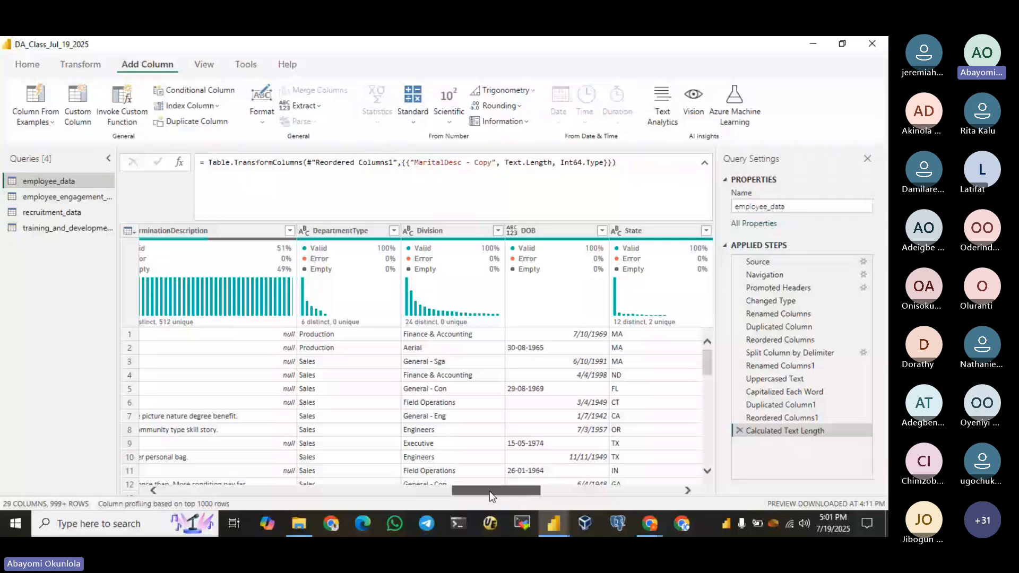
left_click_drag(489, 492, 398, 493)
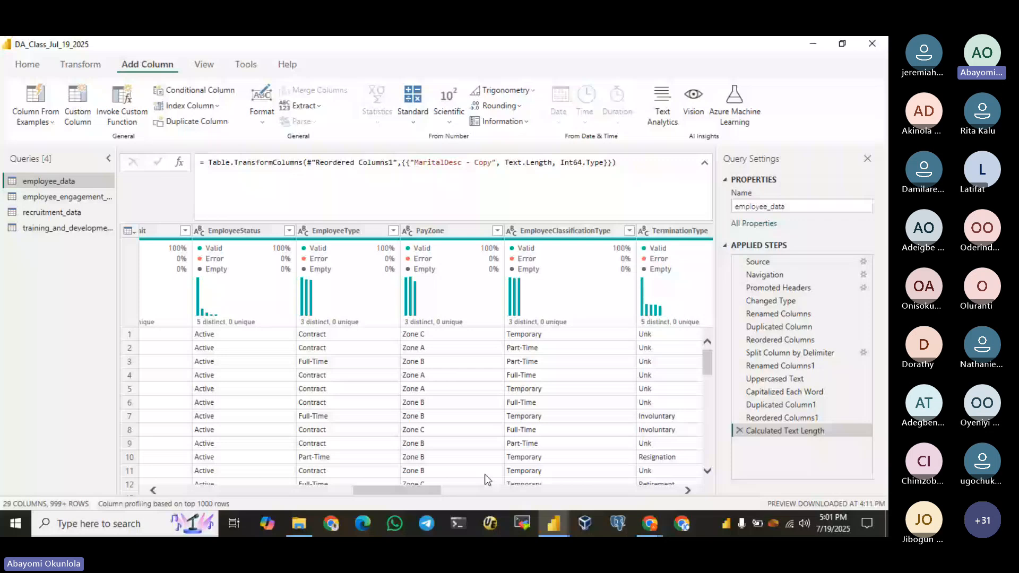
left_click_drag(407, 491, 340, 500)
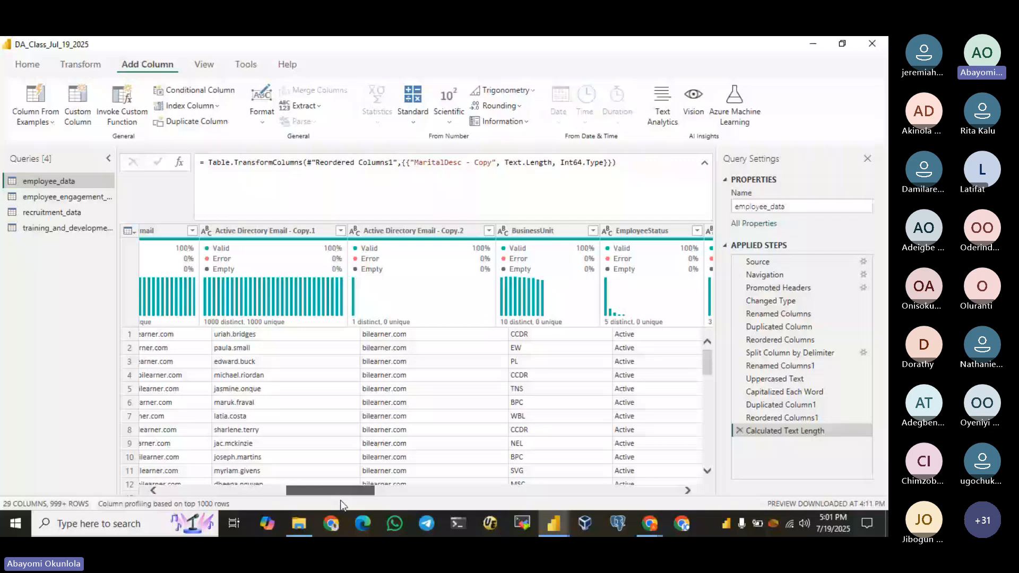
left_click_drag(340, 501, 262, 501)
left_click(297, 231)
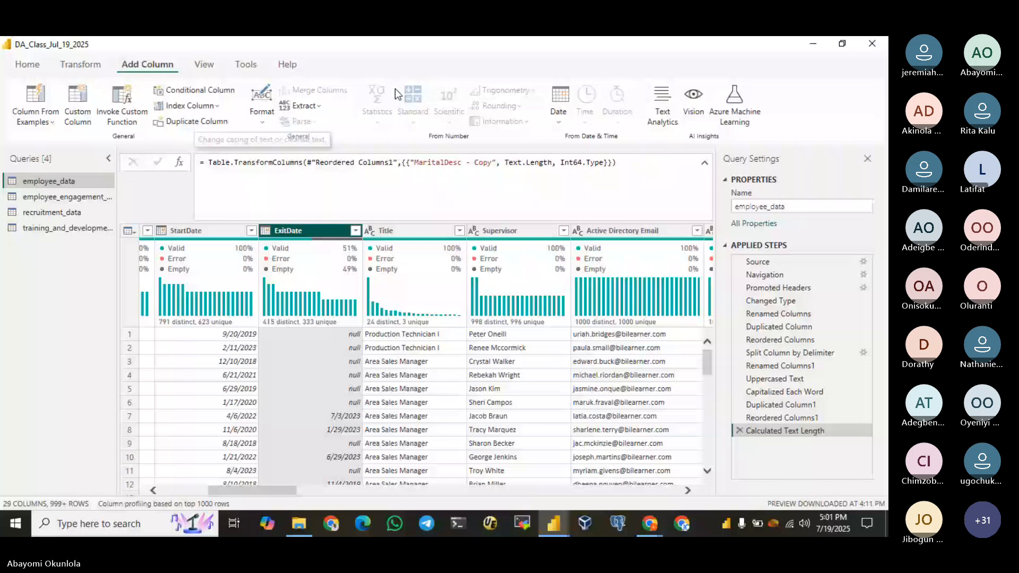
left_click(192, 91)
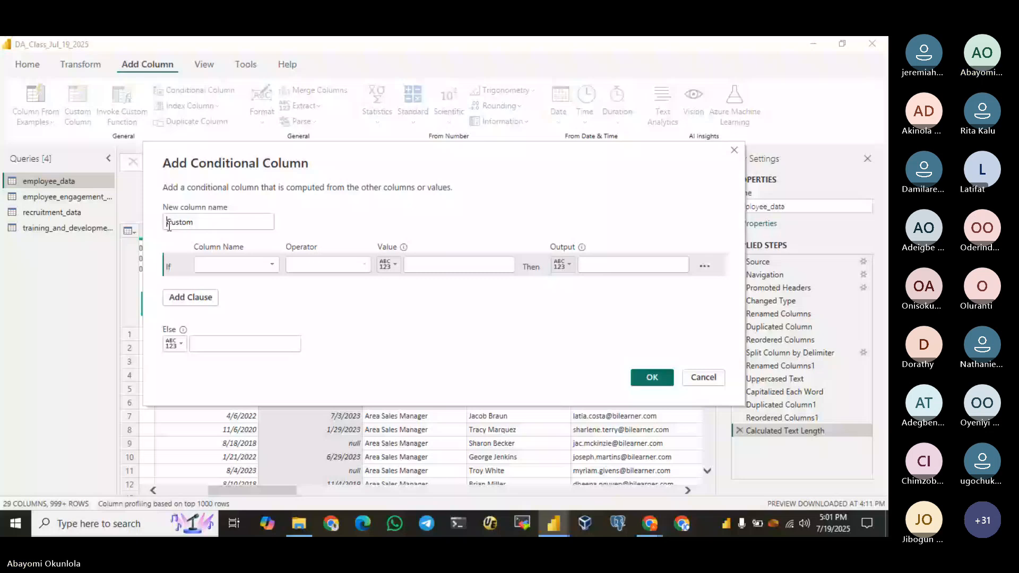
left_click(206, 222)
type("Col")
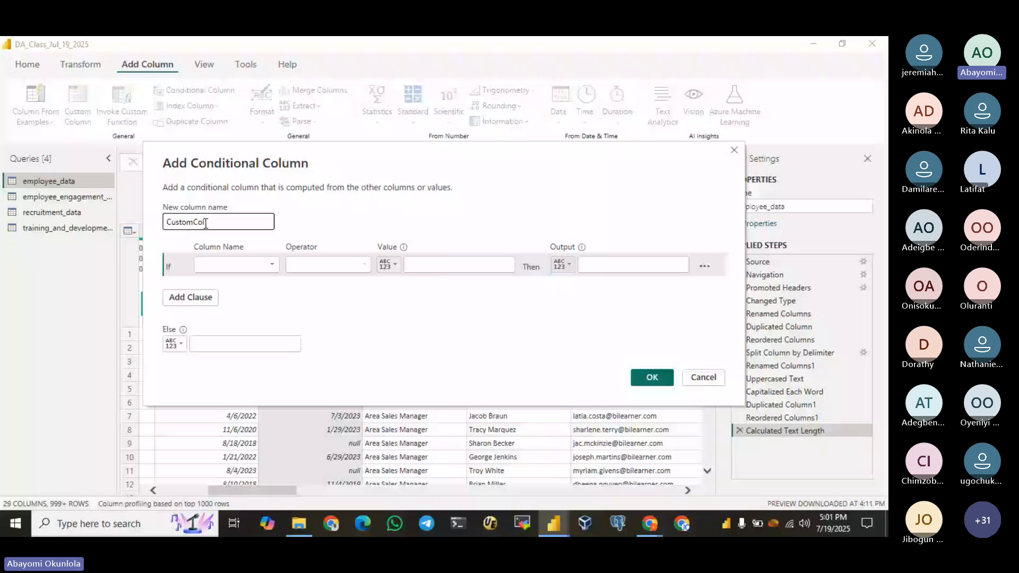
Step: Define the If condition of CustomCol so that ExitDate equals null outputs Active
left_click(270, 264)
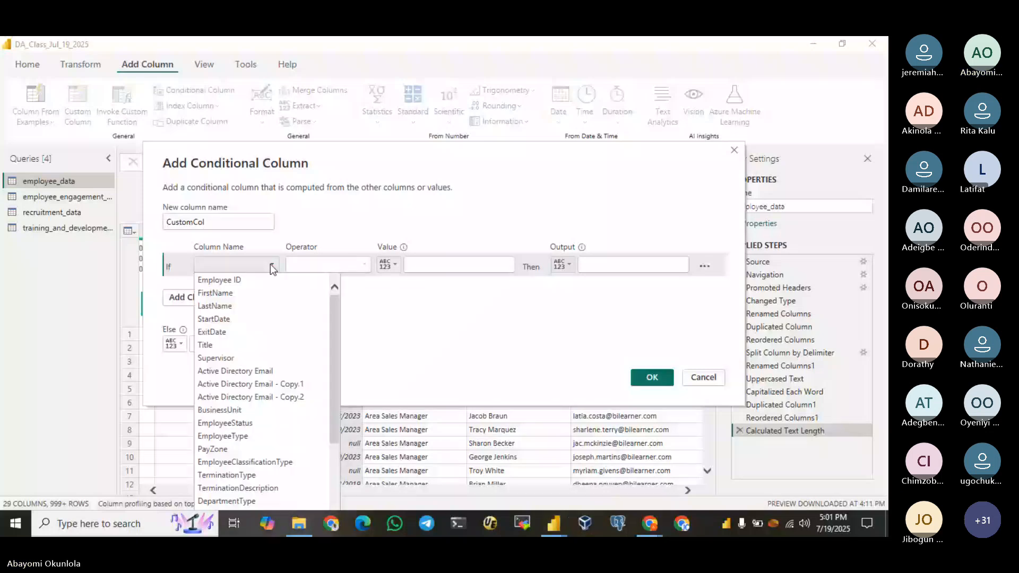
left_click(212, 331)
left_click(431, 264)
type("n")
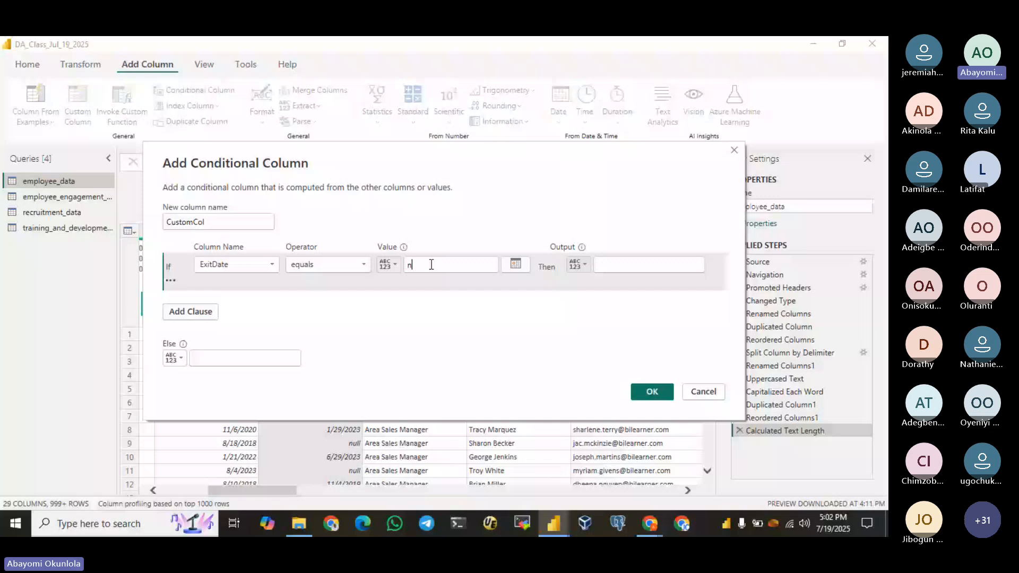
type("ull")
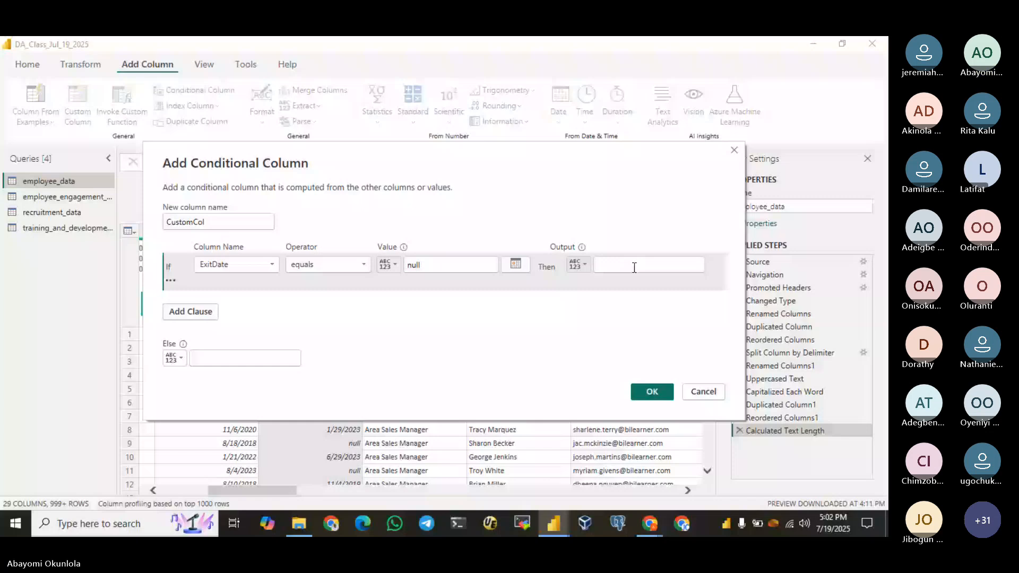
left_click(634, 267)
type("Active")
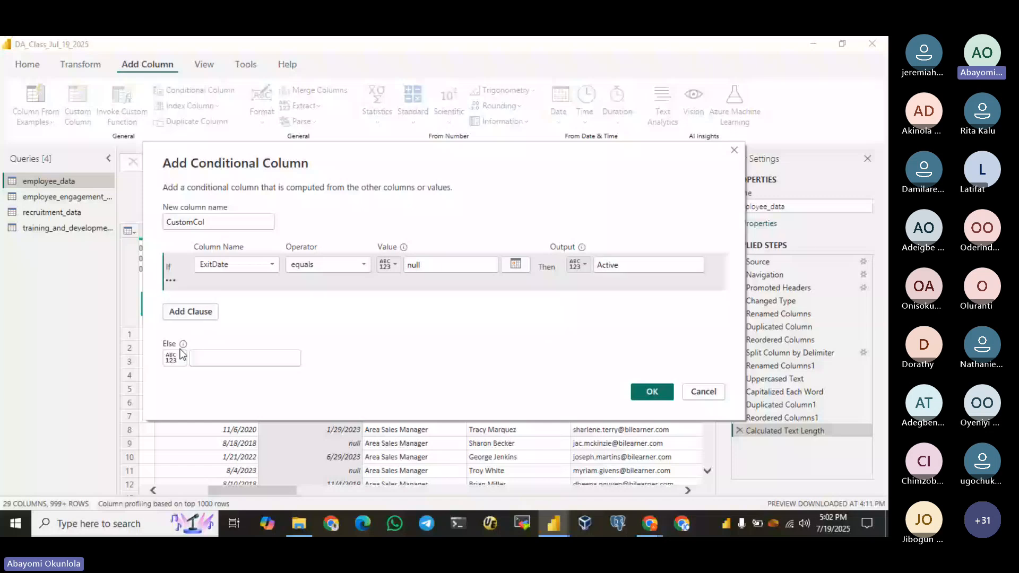
Step: Set the Else output of CustomCol to Inactive and add the conditional column
left_click(265, 366)
left_click(265, 366)
type("Inacti")
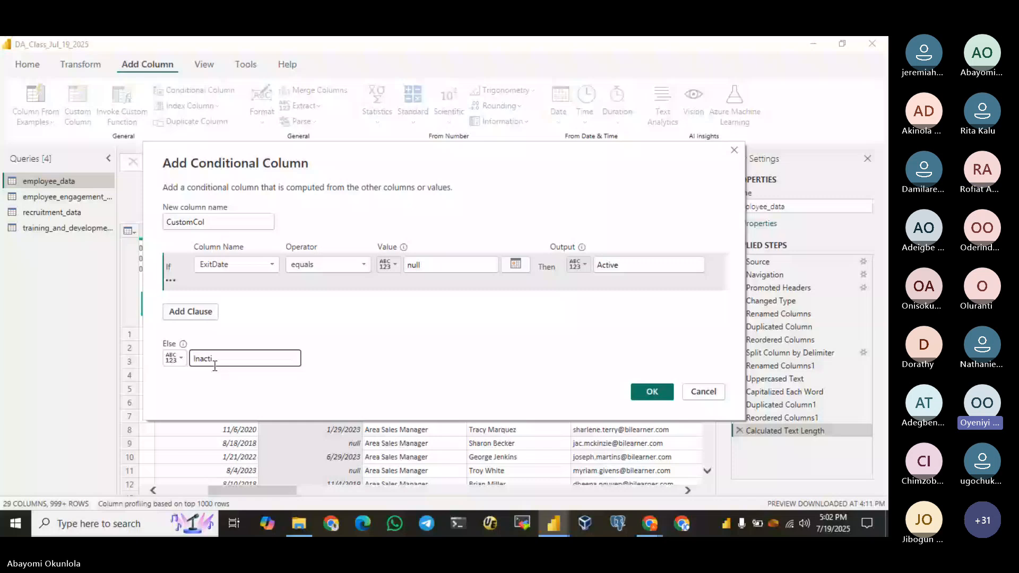
type("ve")
left_click(652, 392)
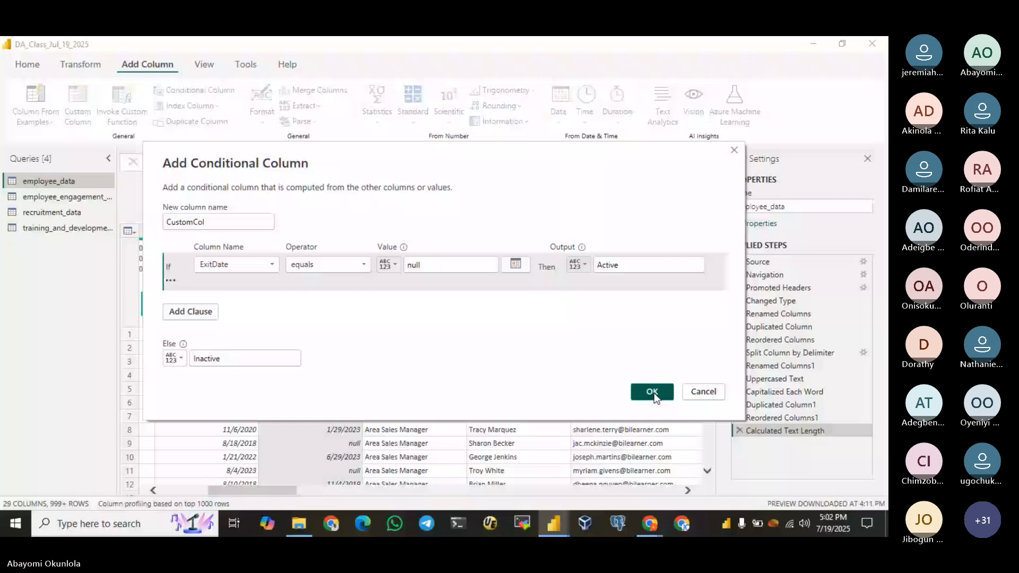
left_click(652, 392)
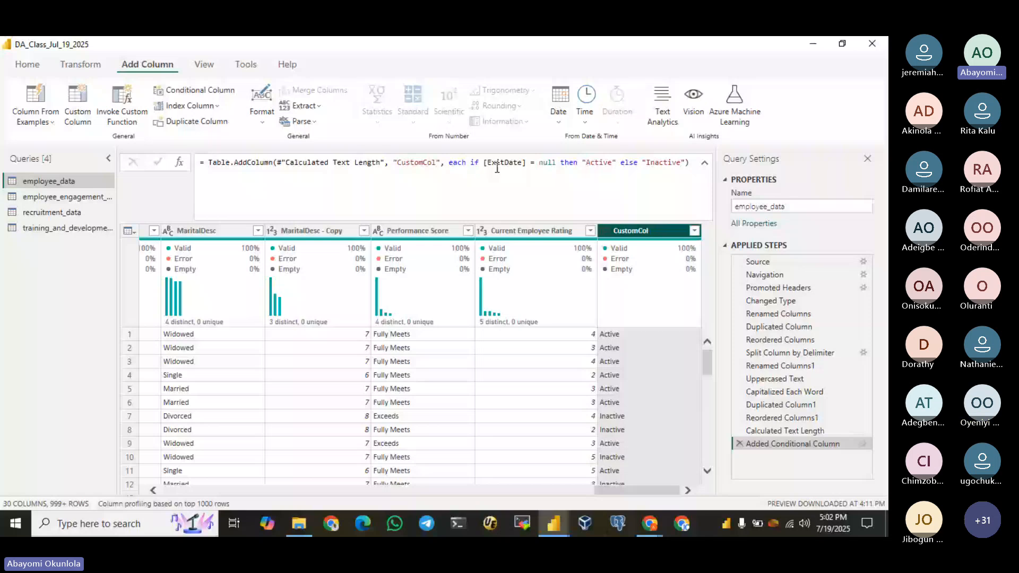
Step: Copy the expression if [ExitDate] = null then "Active" else "Inactive" from the Added Conditional Column step's formula
left_click_drag(471, 162, 686, 164)
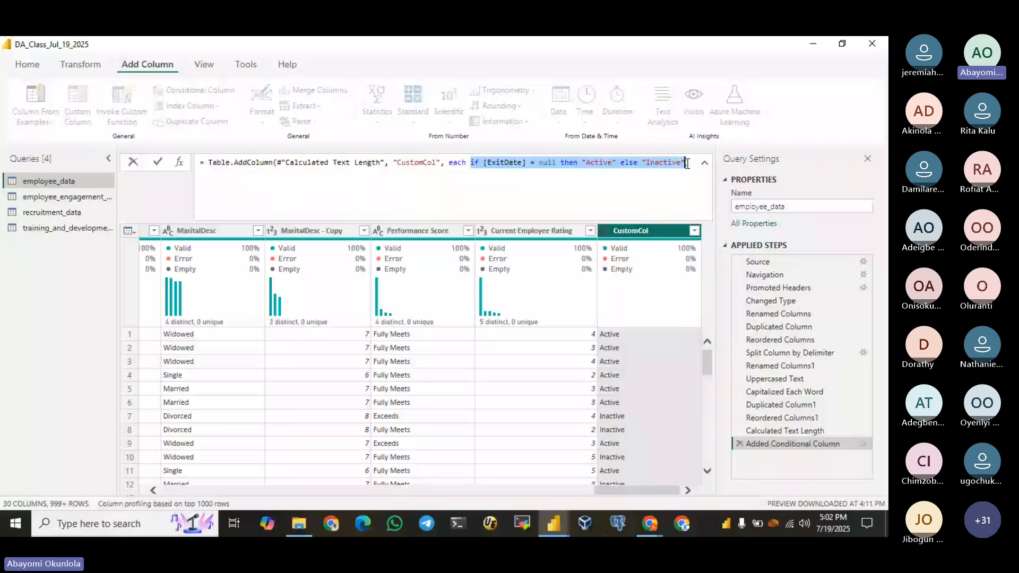
left_click(668, 164)
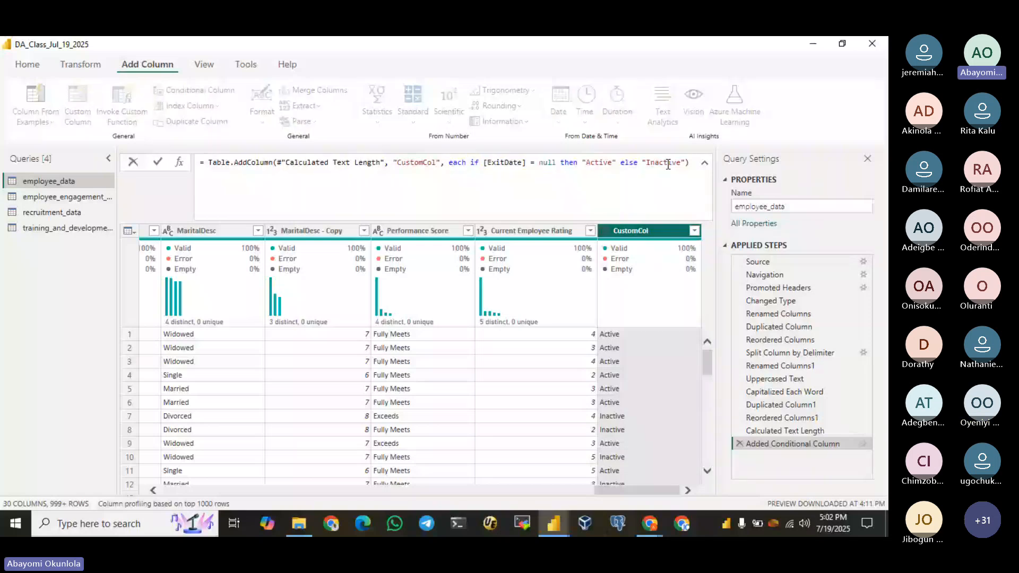
right_click(667, 164)
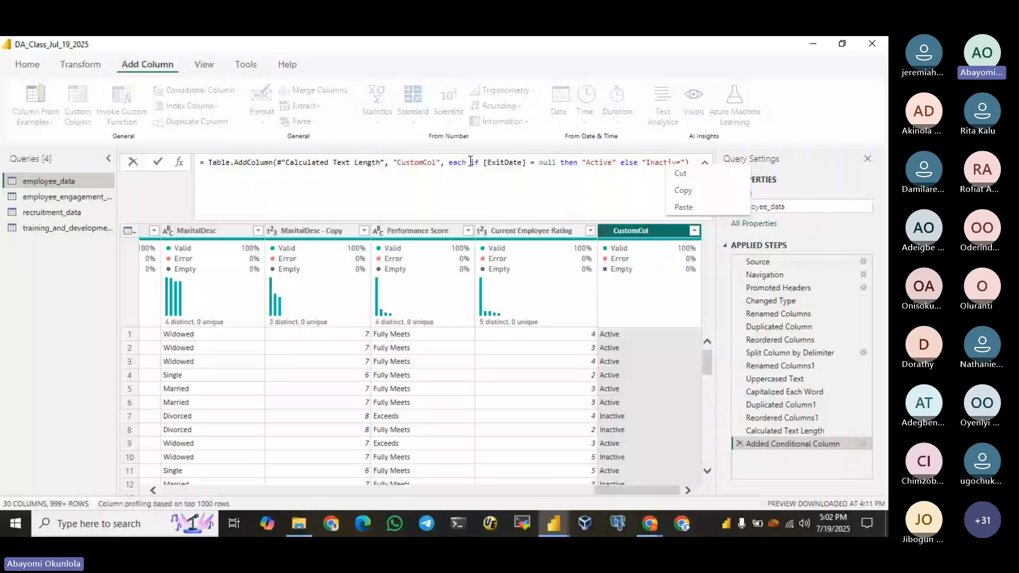
left_click_drag(470, 162, 686, 162)
key("ctrl+c")
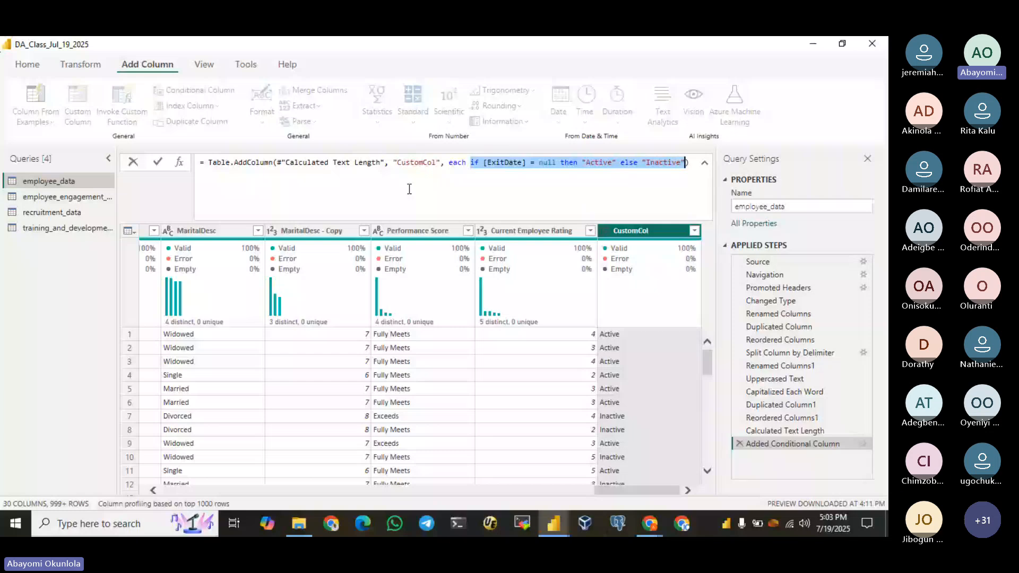
left_click(703, 188)
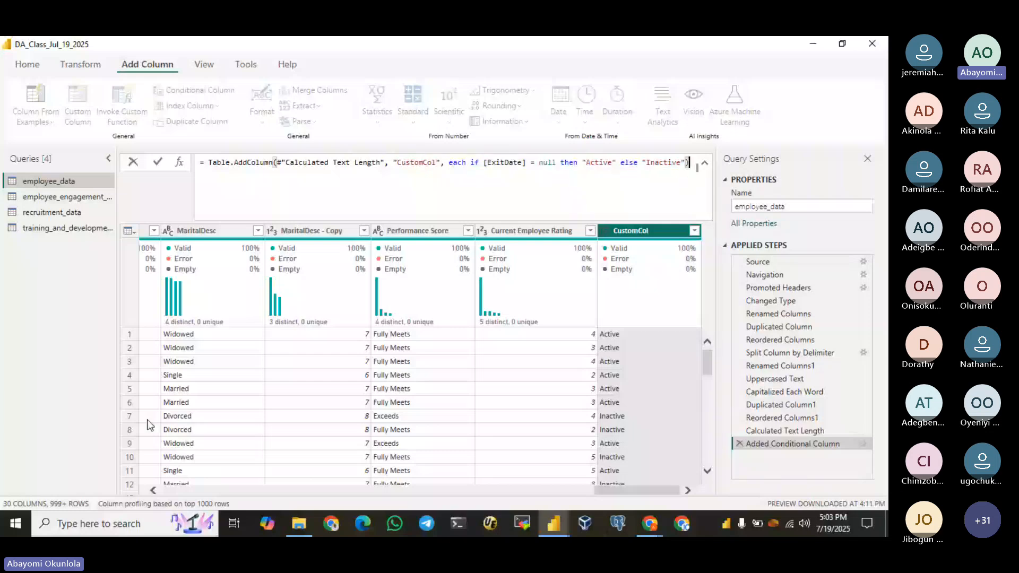
left_click(158, 162)
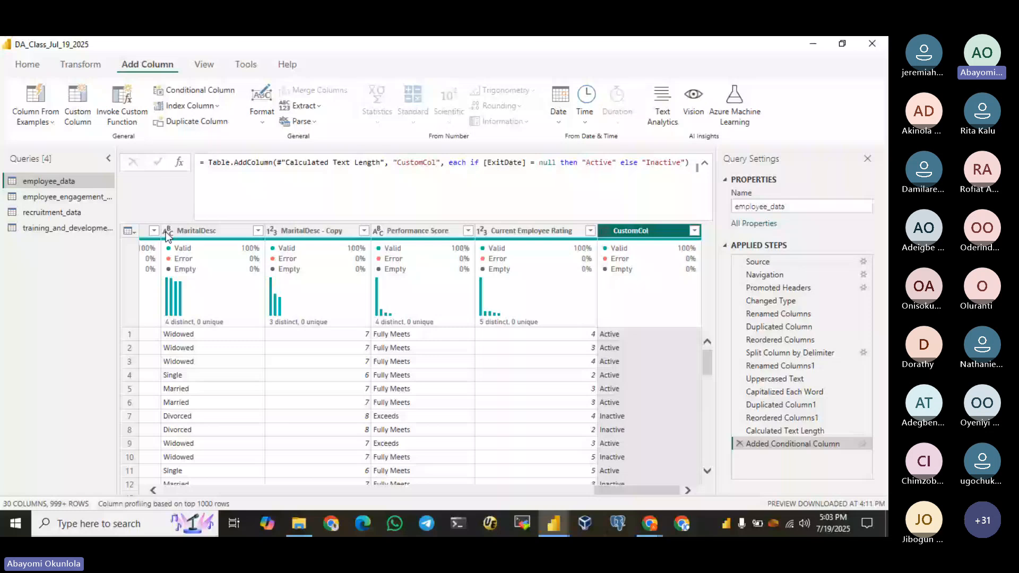
Step: Add a custom column named "custom col 2" using the copied ExitDate Active/Inactive expression as its formula
left_click(78, 104)
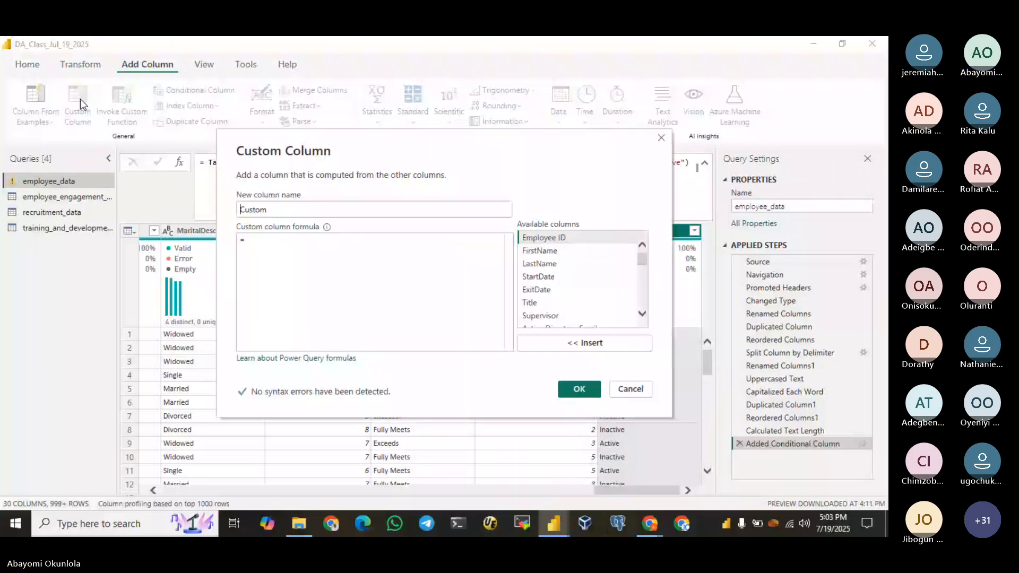
type("cu")
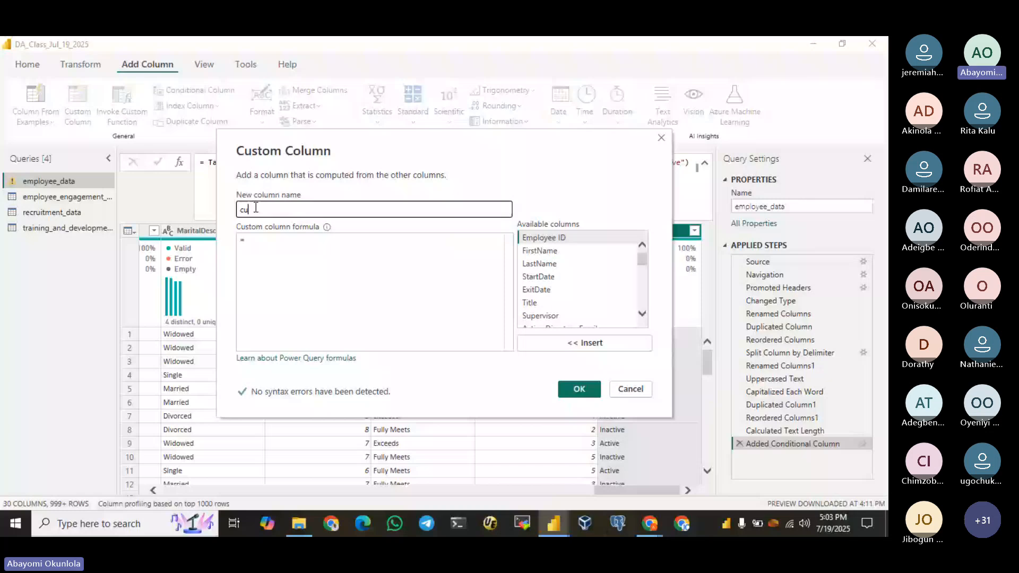
type("stom col 2")
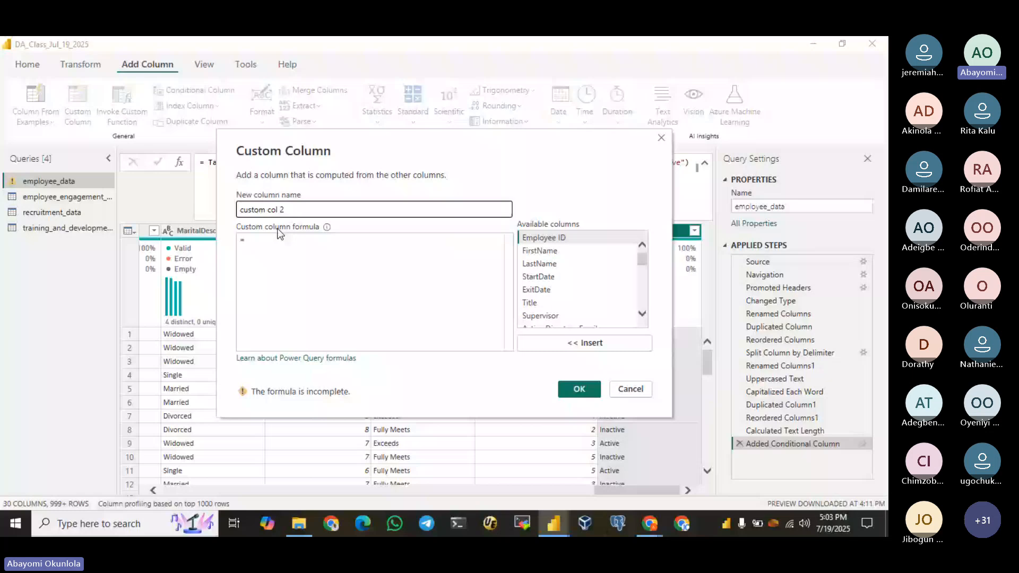
left_click(297, 239)
key("ctrl+v")
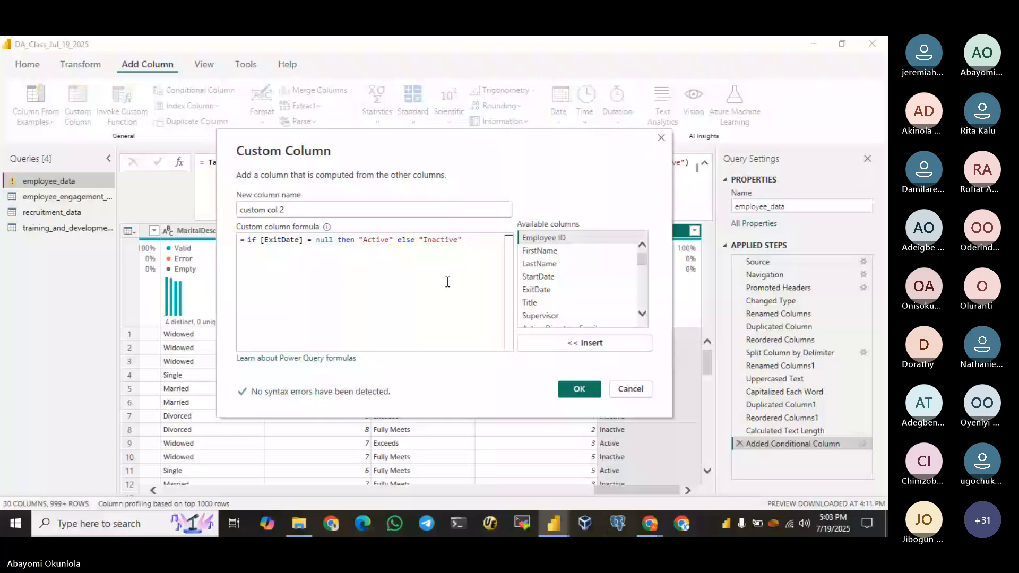
left_click(579, 390)
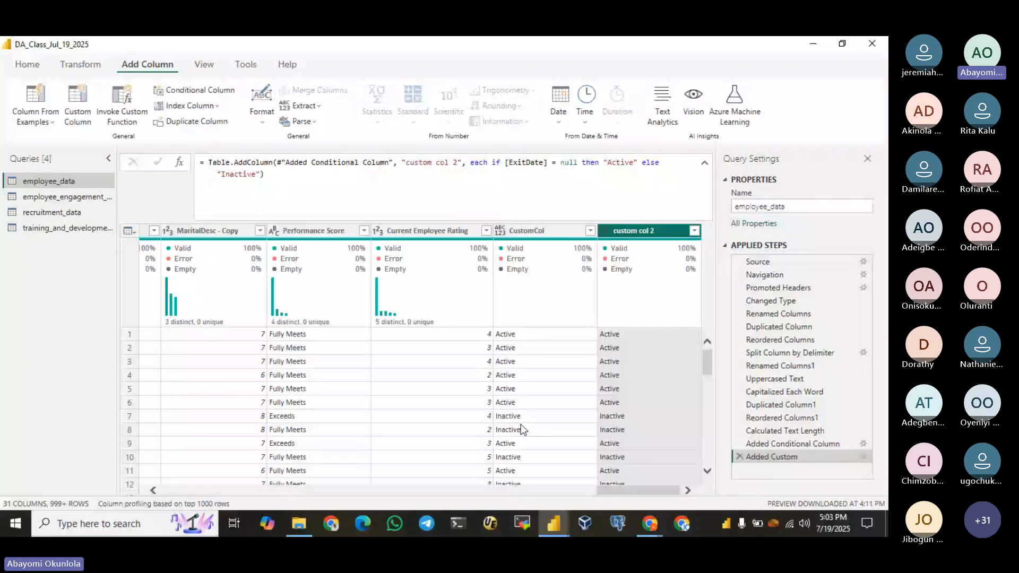
left_click(503, 187)
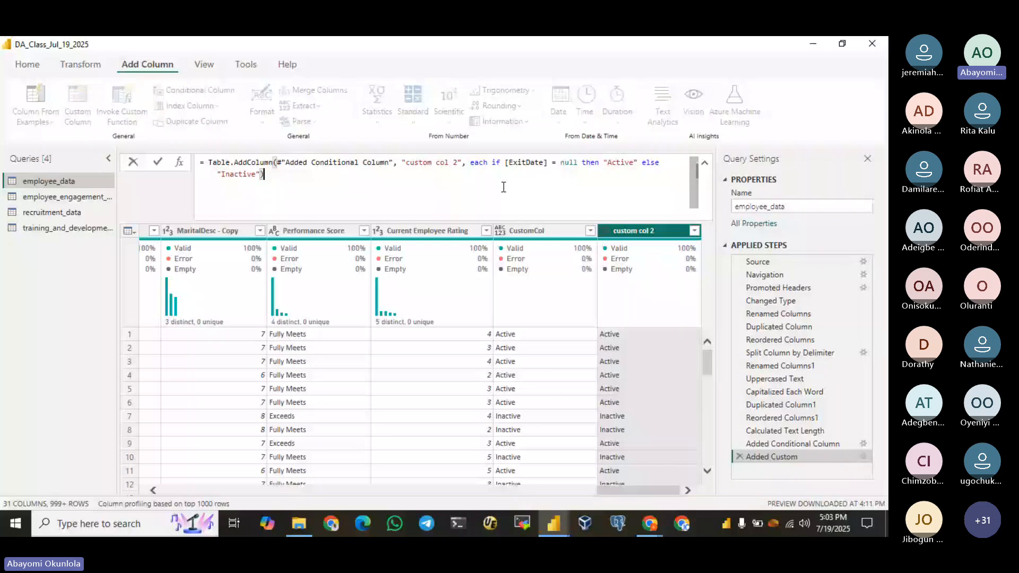
key("Return")
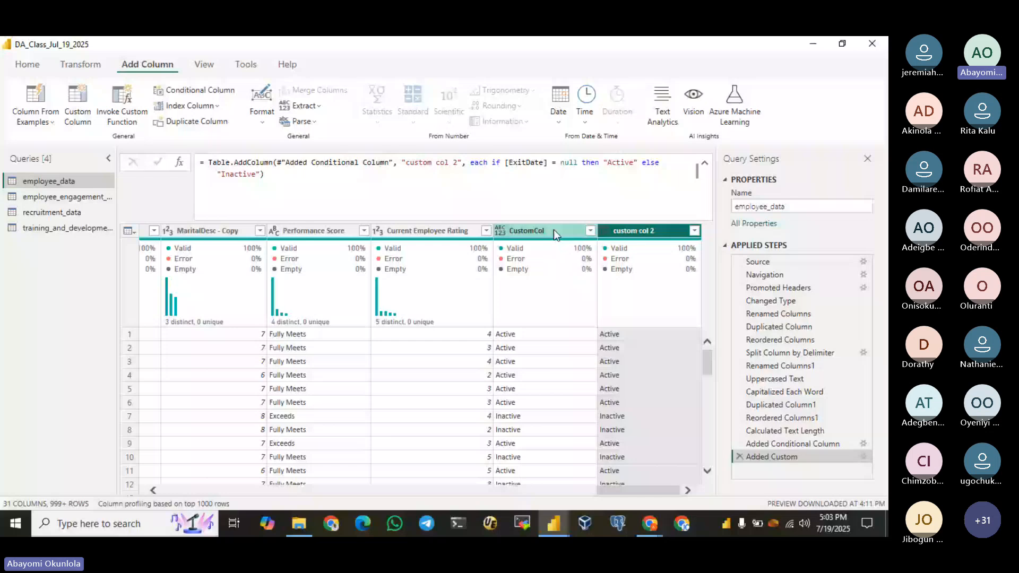
left_click(194, 90)
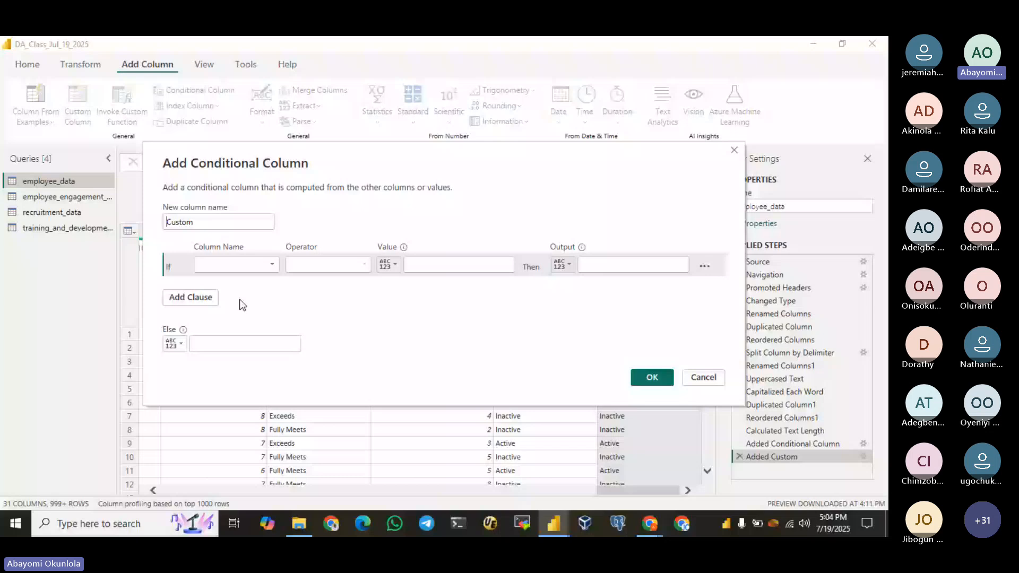
left_click(189, 297)
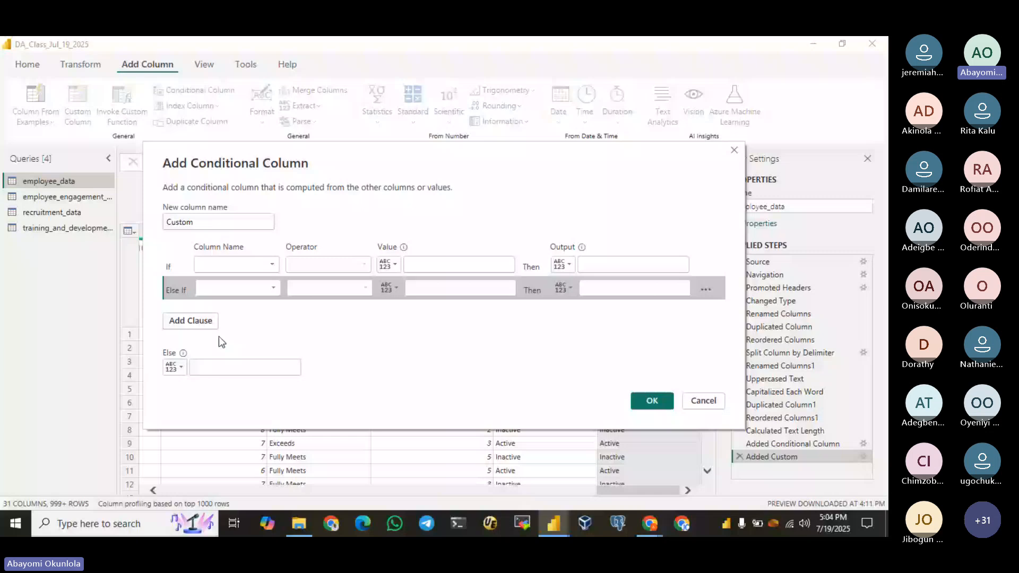
left_click(191, 320)
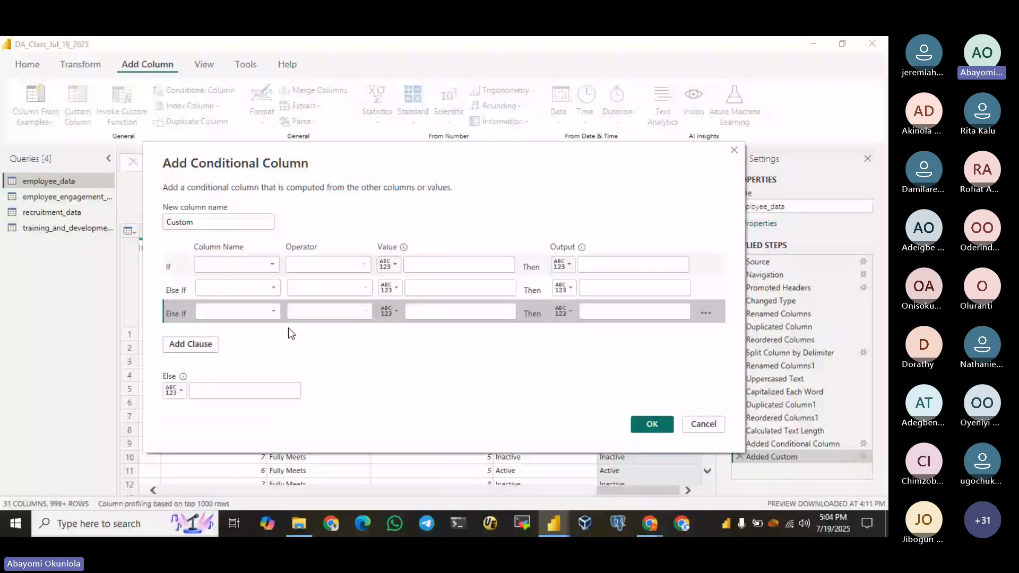
left_click(703, 424)
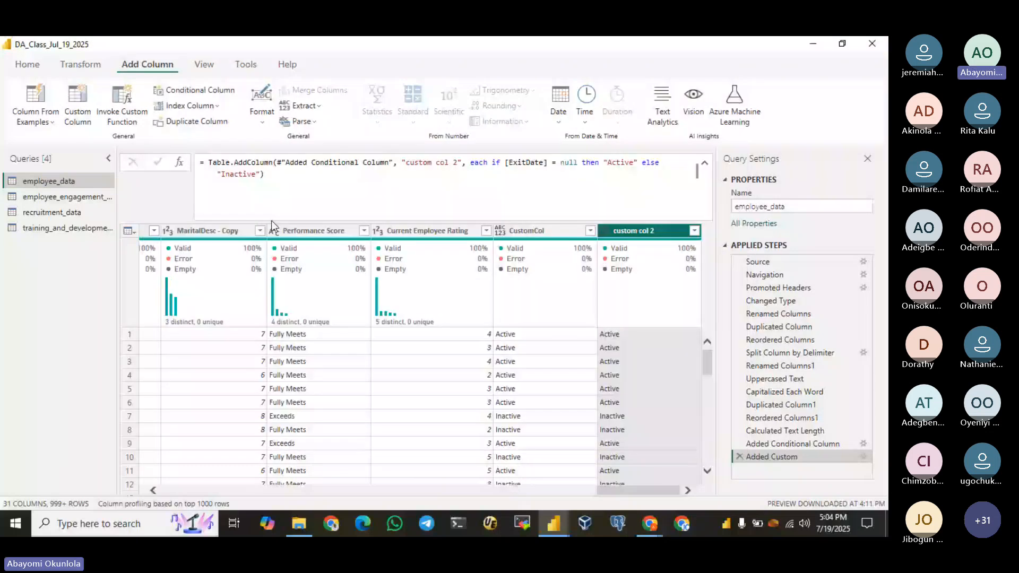
Step: Duplicate the Performance Score column in employee_data and select the custom col 2 column
left_click(286, 230)
left_click(200, 122)
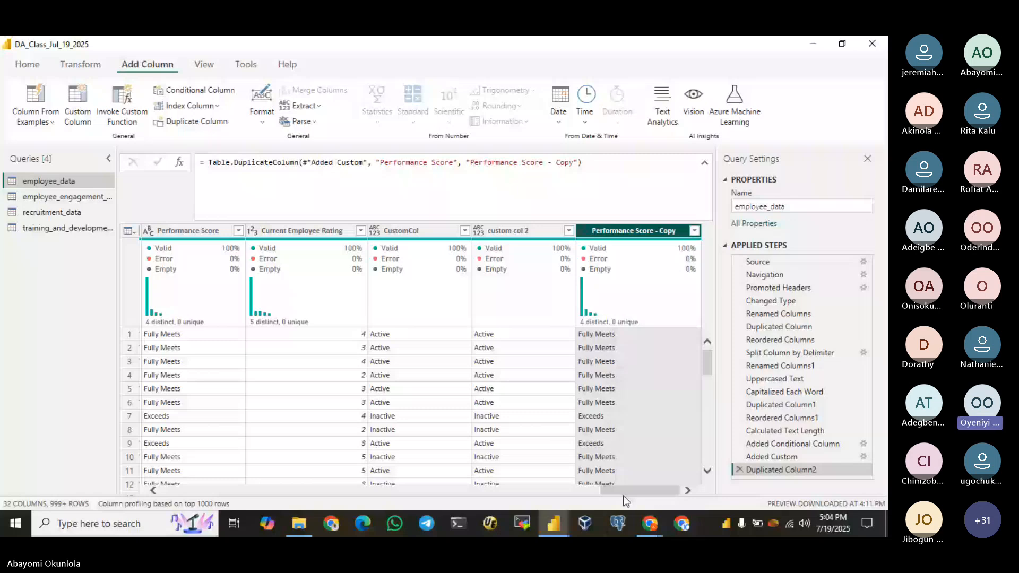
left_click(820, 46)
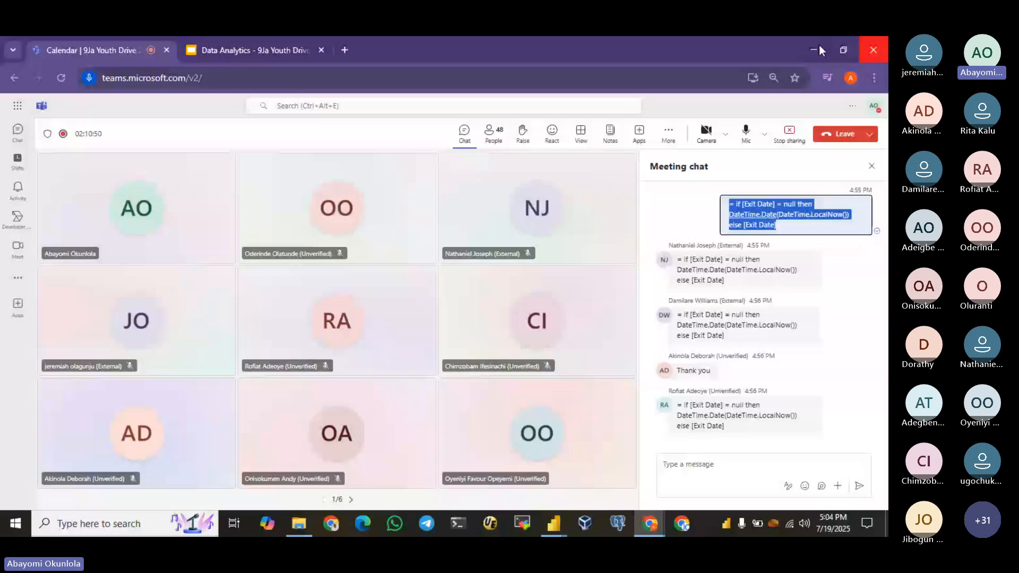
left_click(820, 49)
left_click(509, 231)
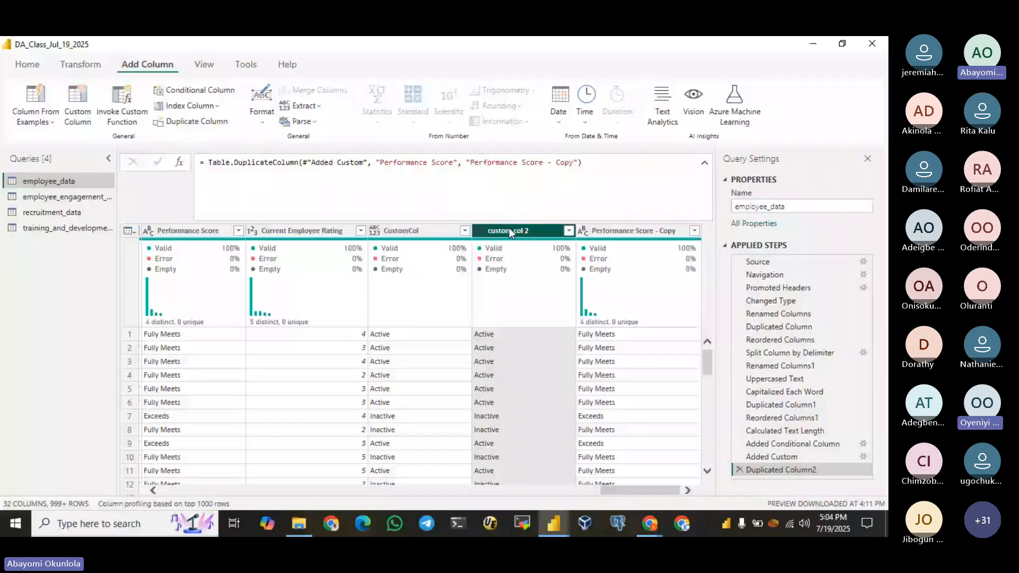
left_click(205, 65)
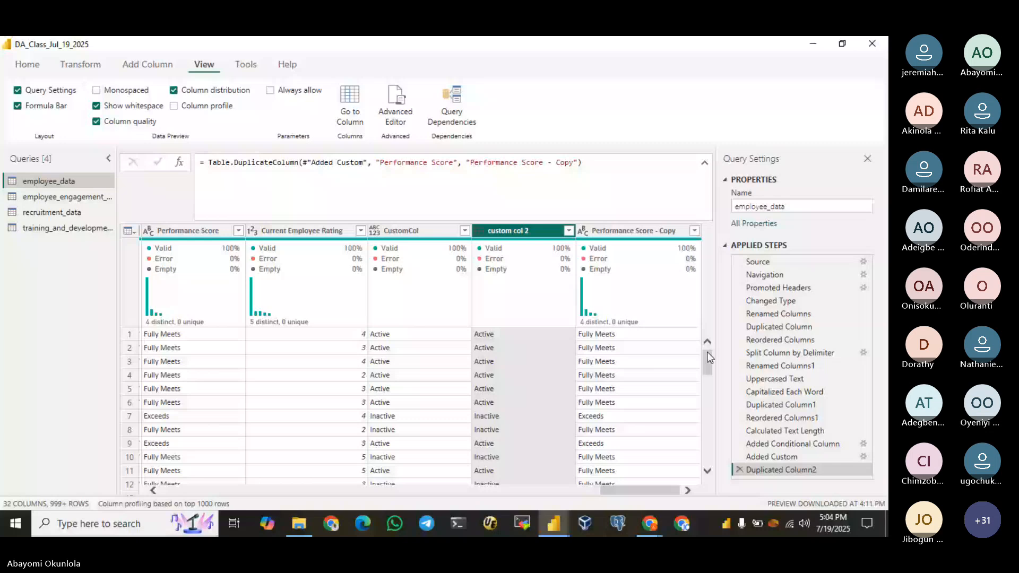
Step: Switch to the Teams meeting, search the participants for an attendee's first name, and return to the Power Query Editor
left_click(604, 473)
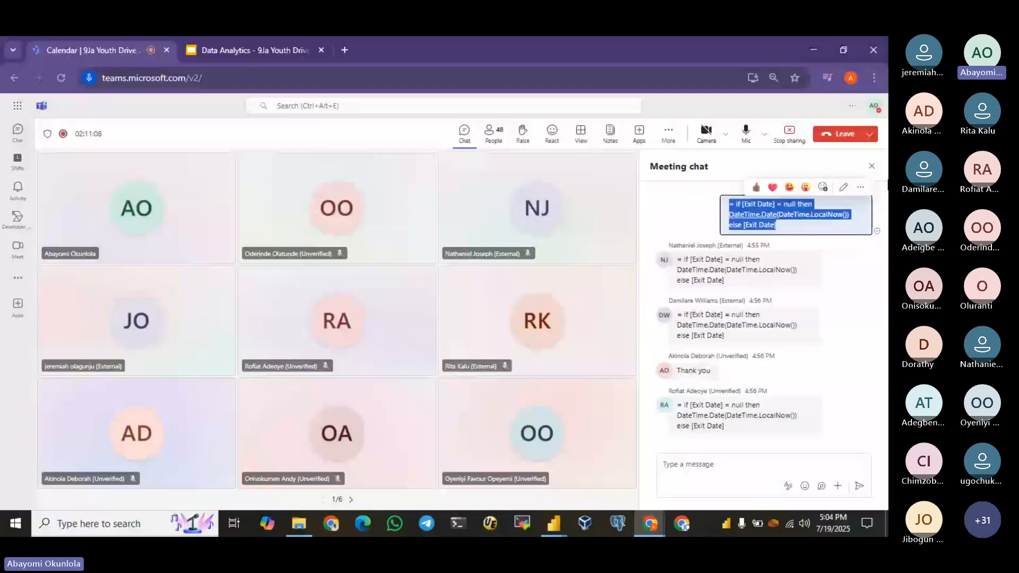
left_click(491, 134)
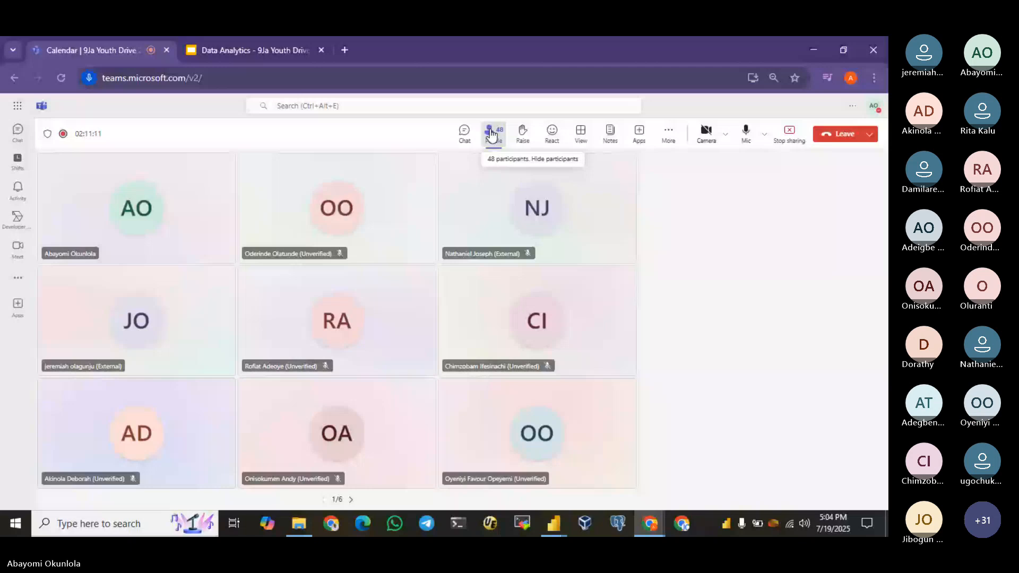
left_click(686, 201)
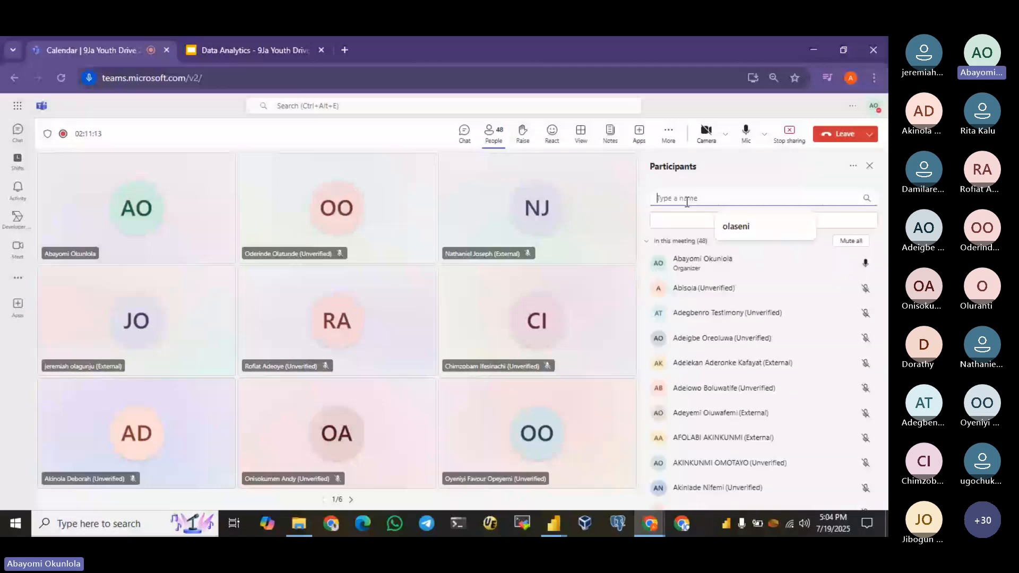
type("jane")
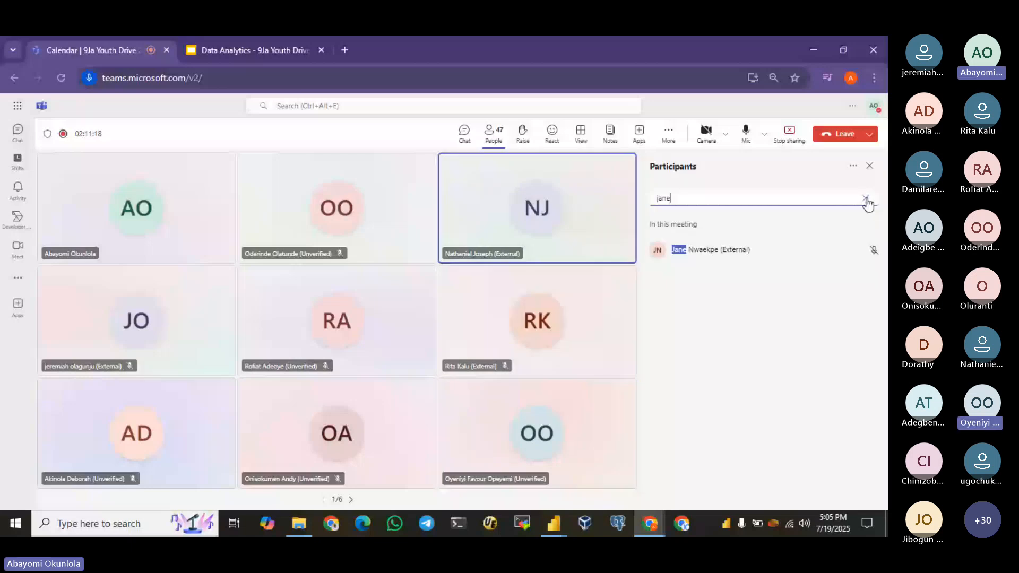
left_click(813, 49)
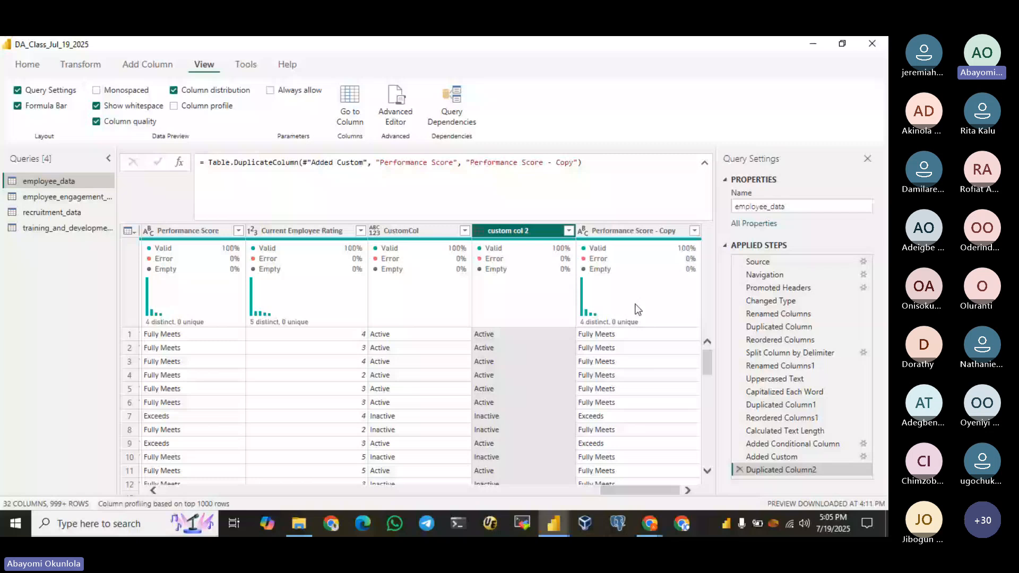
Step: Hide and restore the Query Settings pane and the formula bar
mouse_move(592, 286)
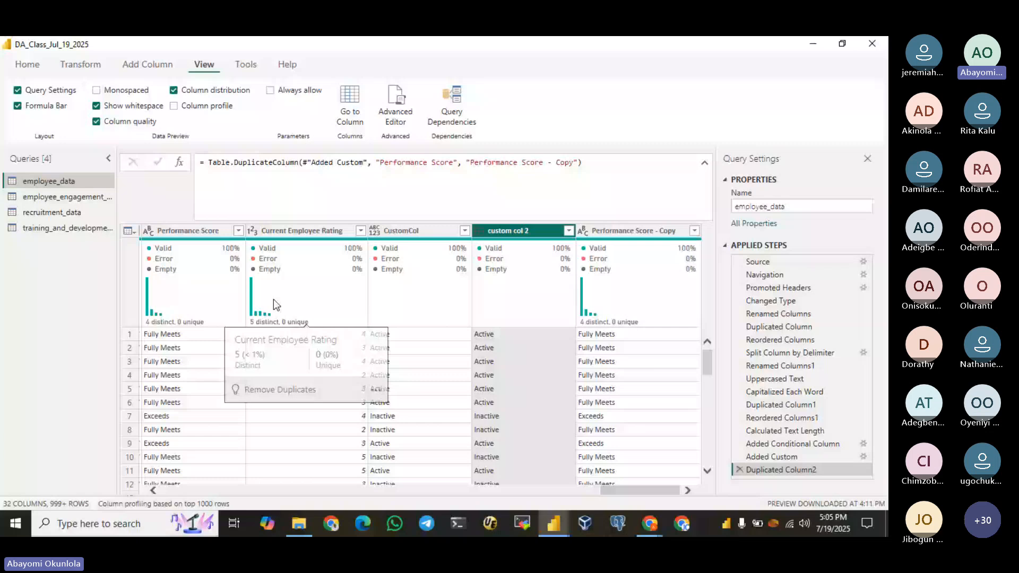
left_click(18, 91)
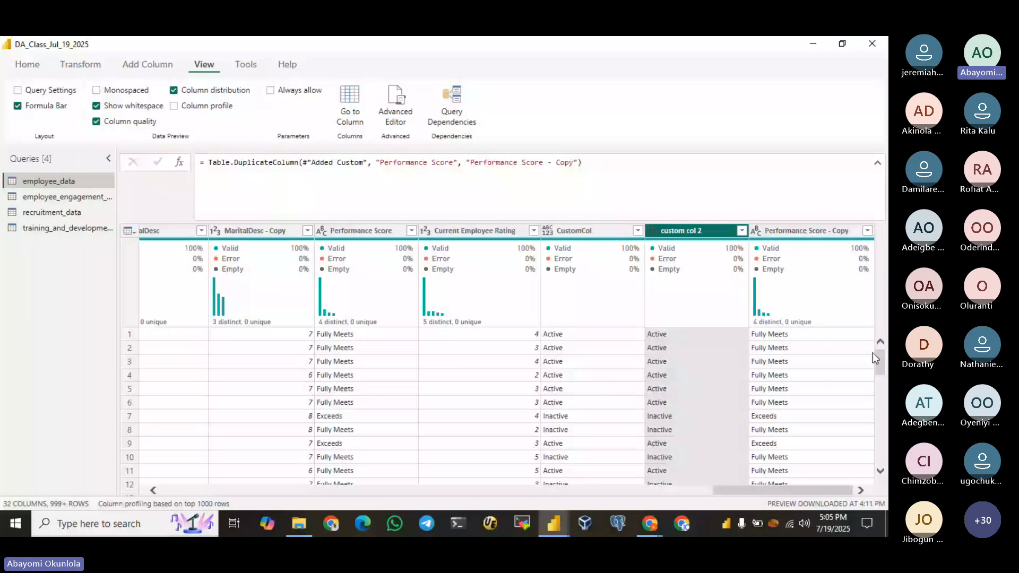
left_click(18, 91)
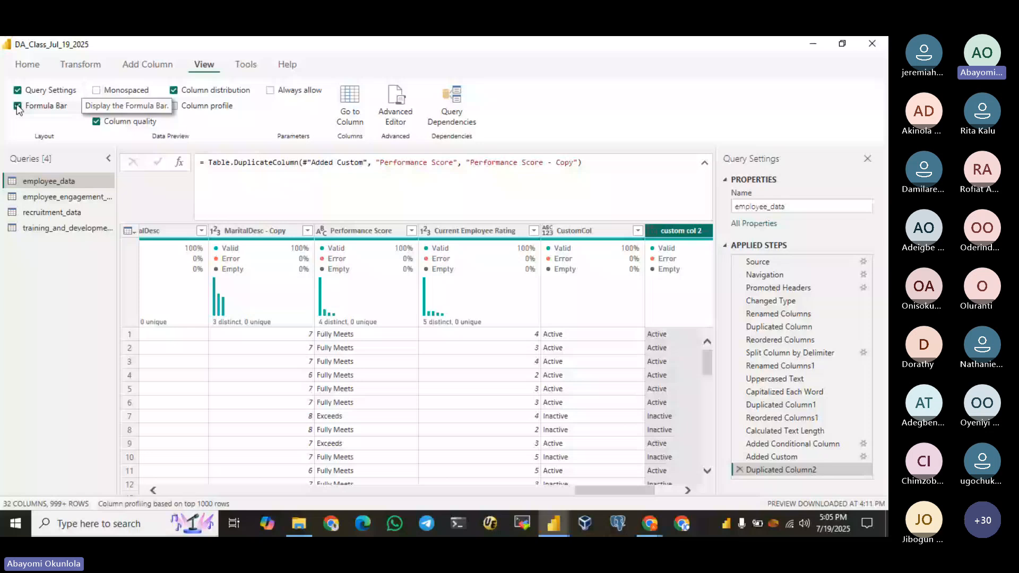
left_click(17, 106)
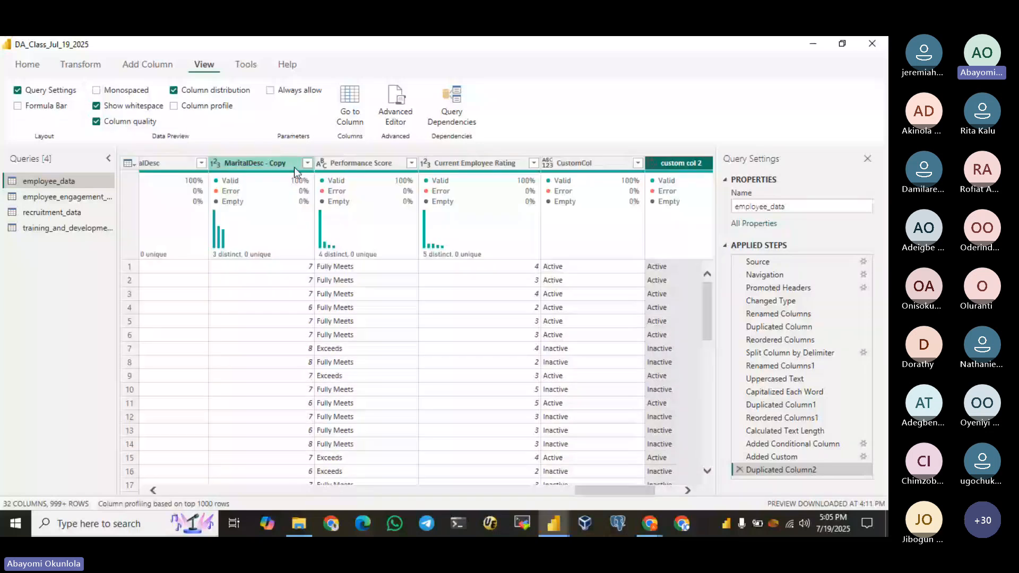
left_click(80, 103)
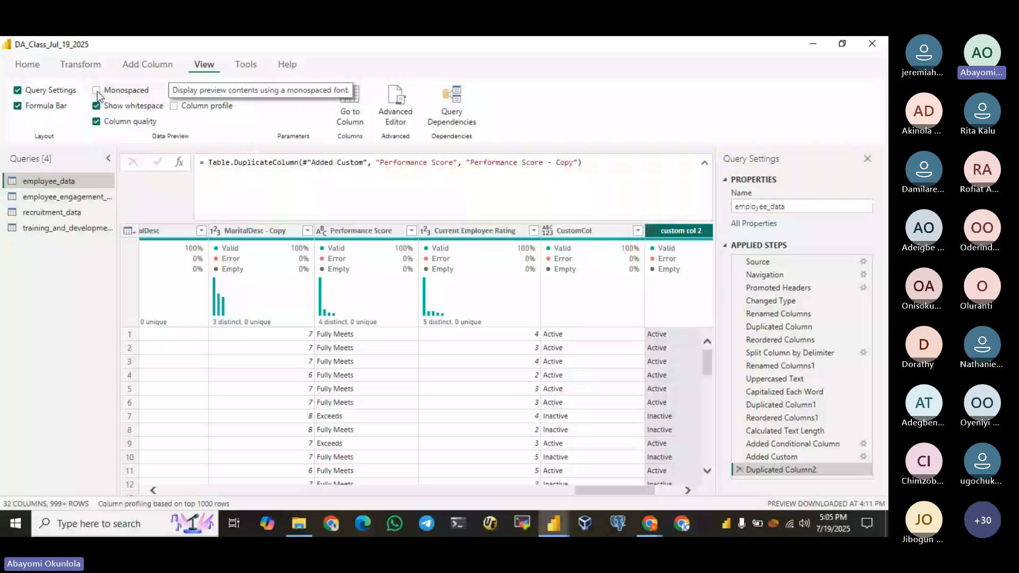
Step: Display the data preview in a monospaced font, and toggle whitespace display off and back on
left_click(96, 90)
scroll(399, 417, "down", 2)
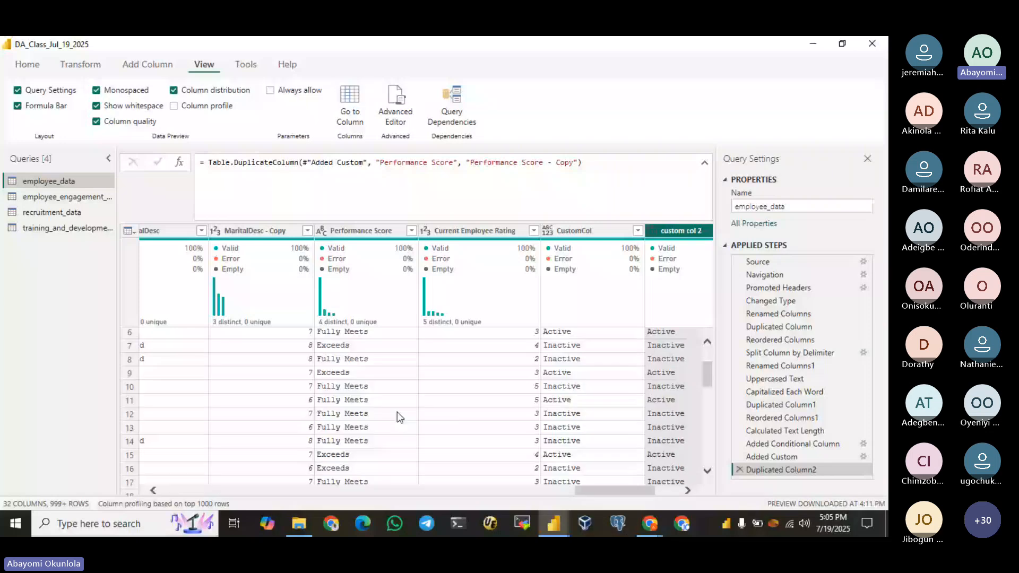
scroll(399, 417, "up", 2)
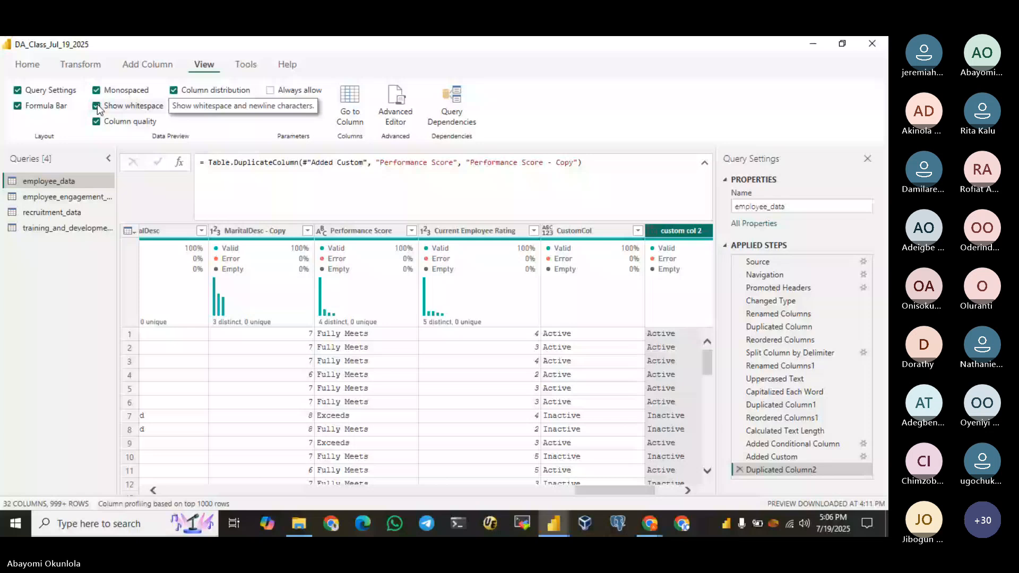
left_click(97, 106)
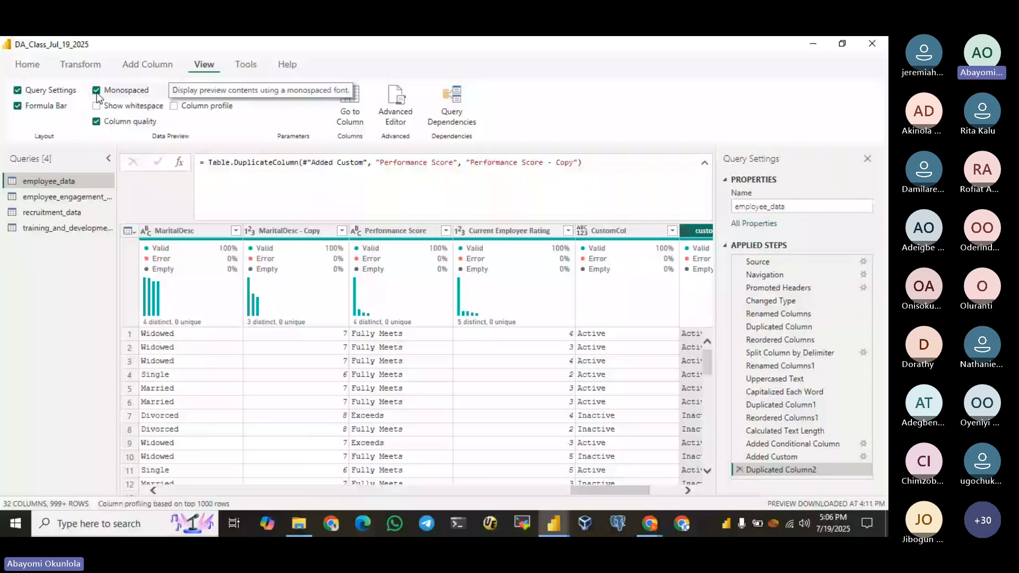
left_click(97, 91)
left_click(97, 106)
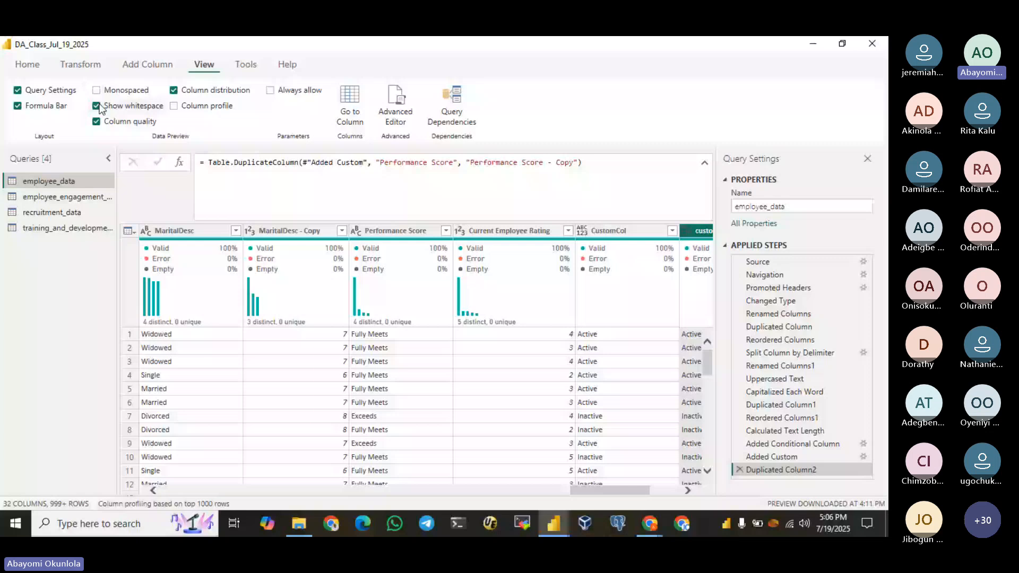
left_click(97, 90)
Step: Hide column quality and column distribution in the data preview, and show column quality again
left_click(97, 122)
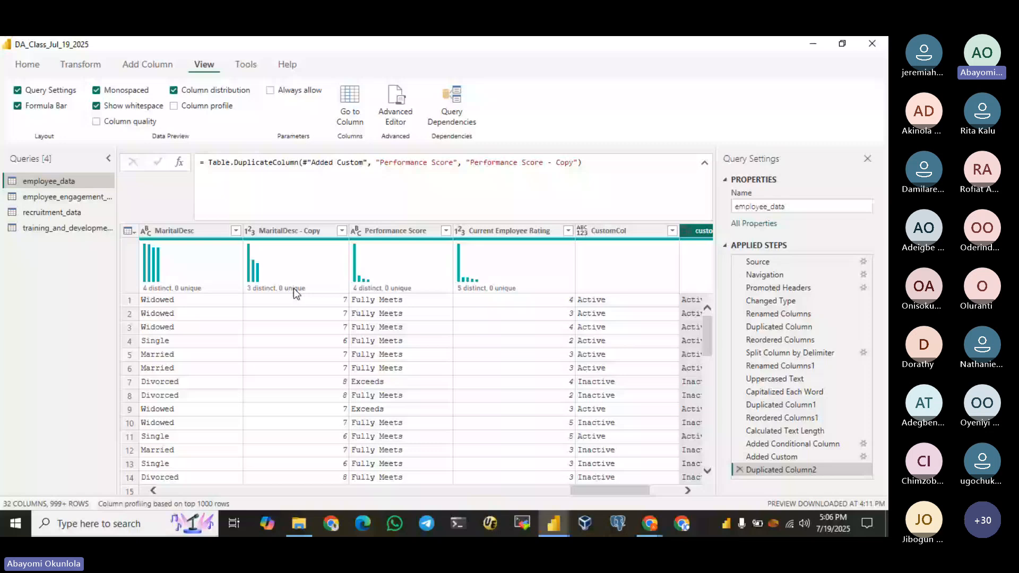
left_click(173, 90)
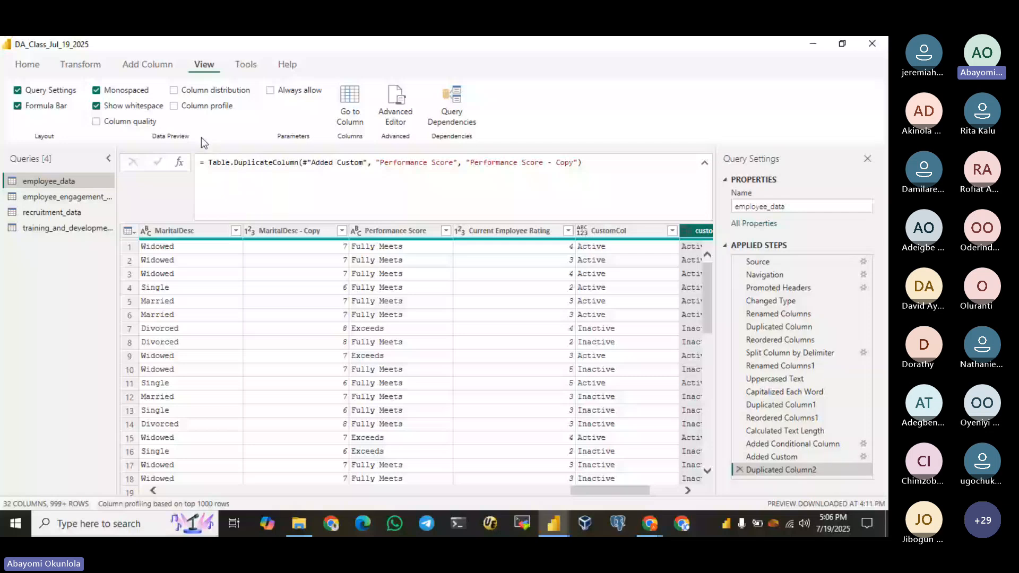
left_click(96, 121)
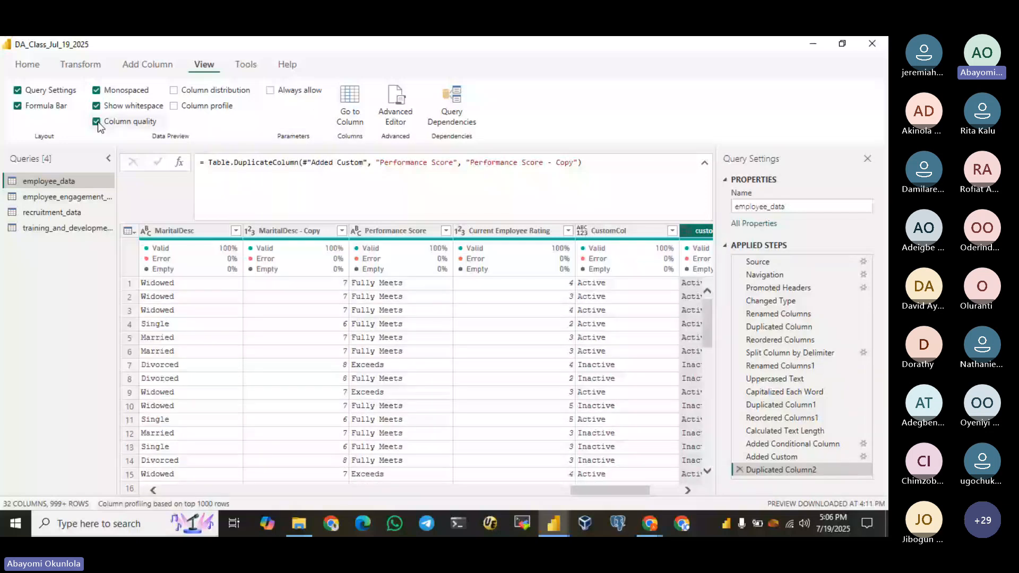
Step: Inspect MaritalDesc's quality summary and load its complete list of filter values, closing the list without filtering
mouse_move(162, 251)
mouse_move(216, 272)
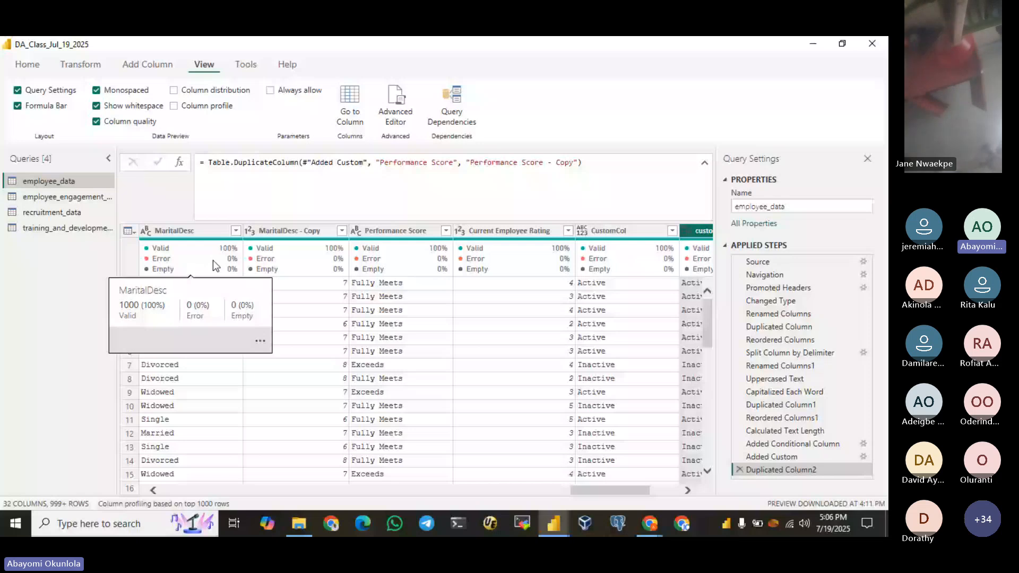
left_click(219, 229)
left_click(235, 231)
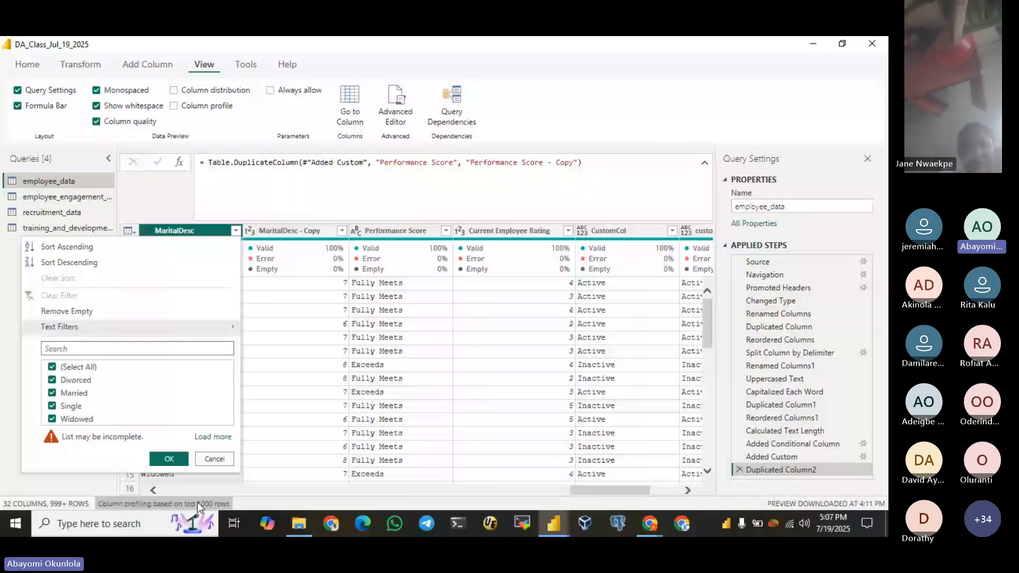
left_click(211, 437)
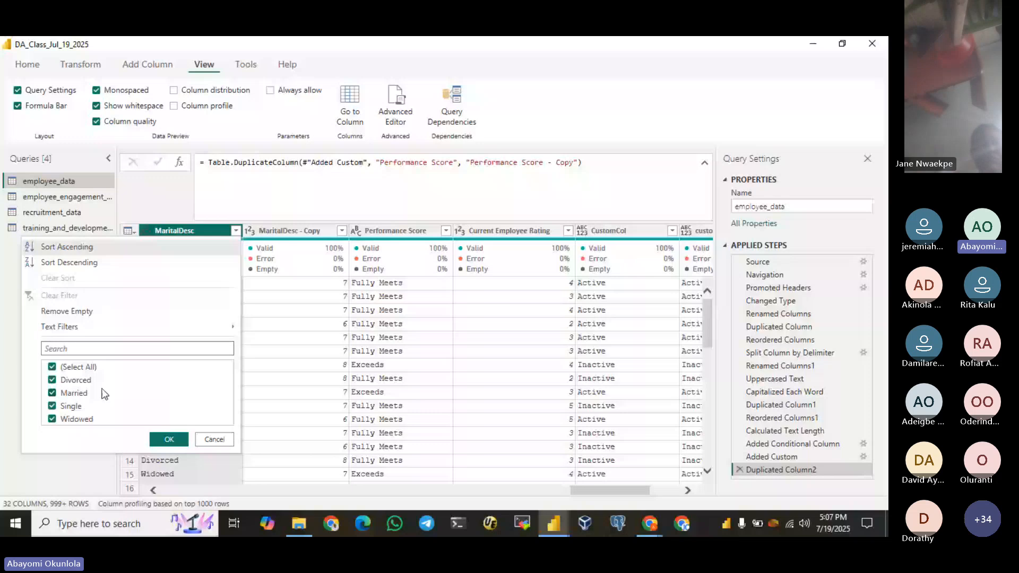
left_click(222, 439)
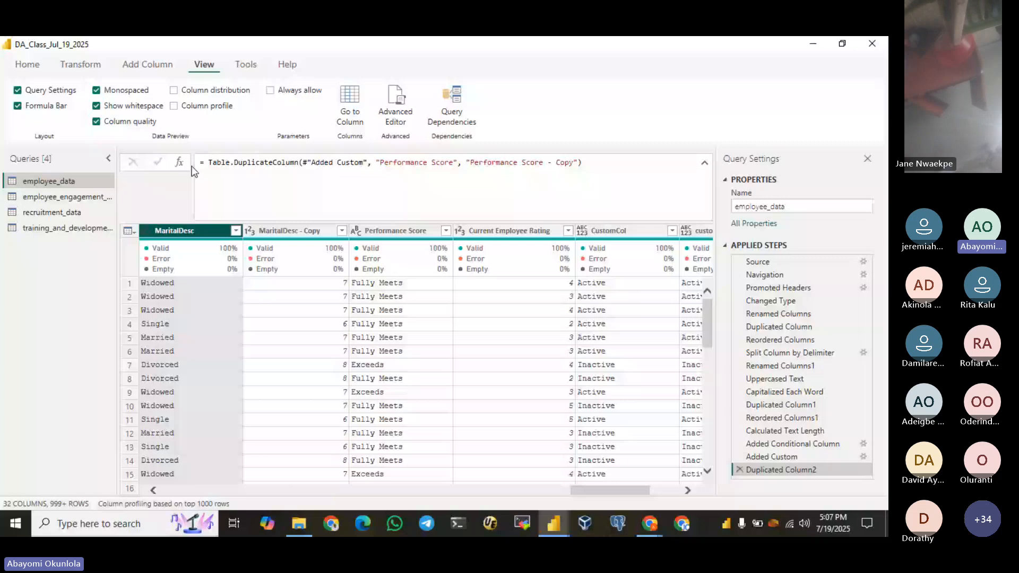
Step: Show column distribution in the data preview and examine it for the columns from Employee ID to ExitDate
left_click(174, 91)
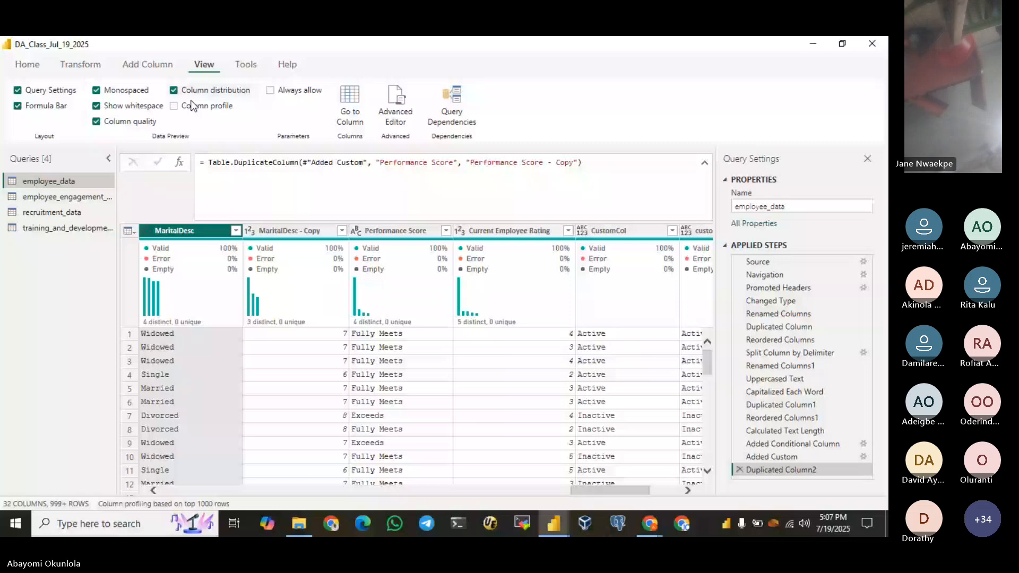
left_click(547, 489)
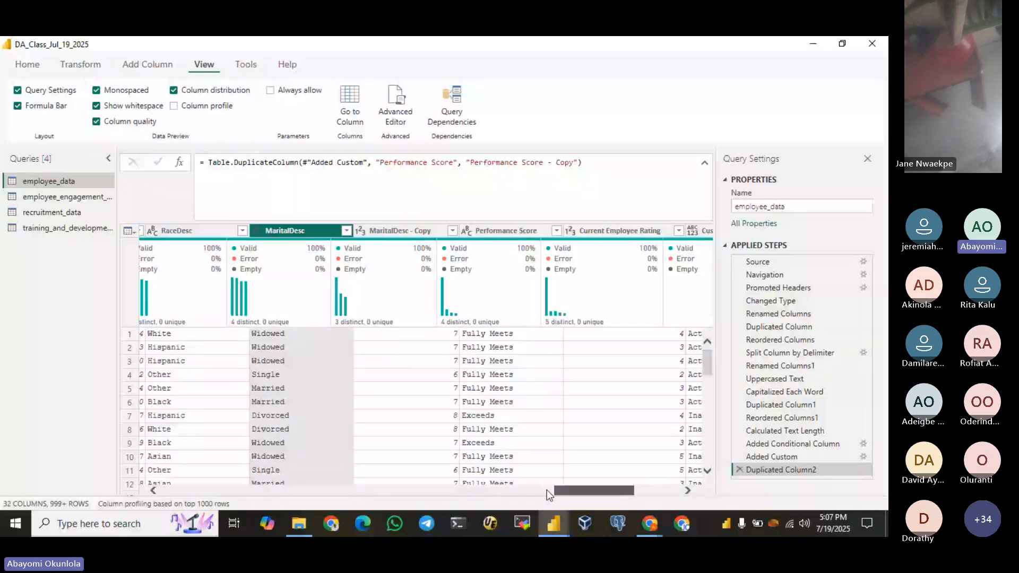
left_click_drag(547, 489, 226, 472)
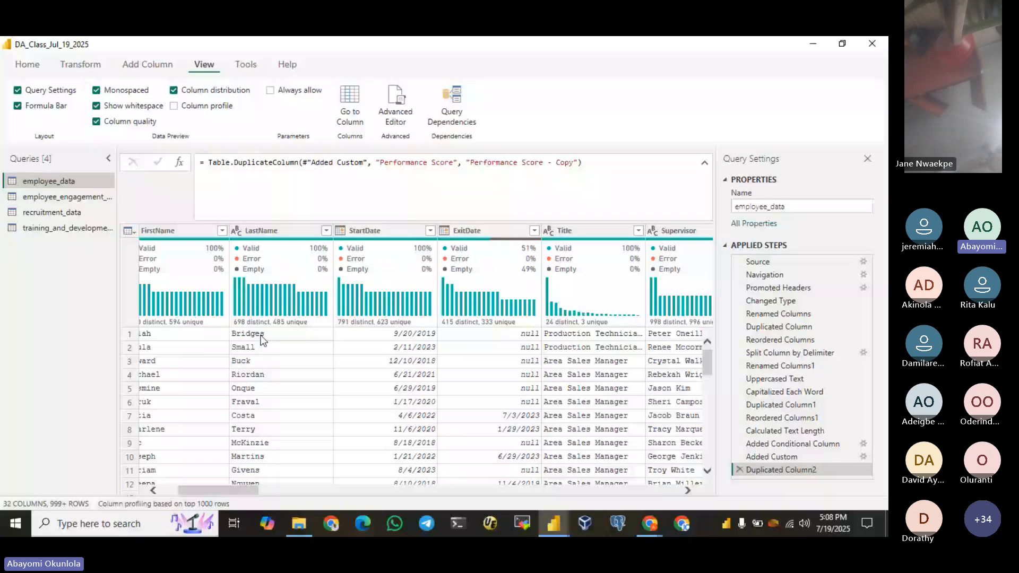
mouse_move(296, 321)
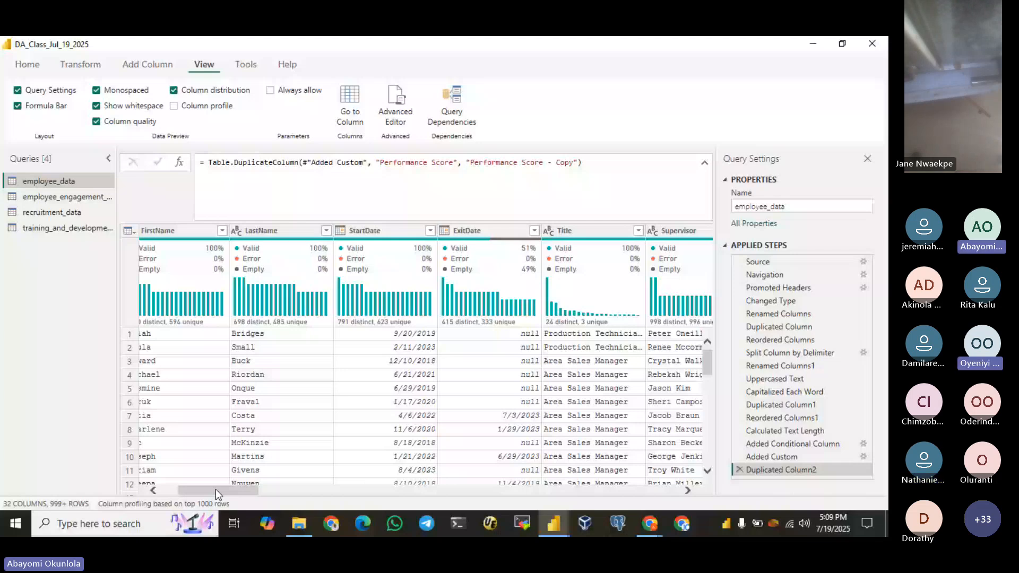
left_click_drag(215, 490, 197, 489)
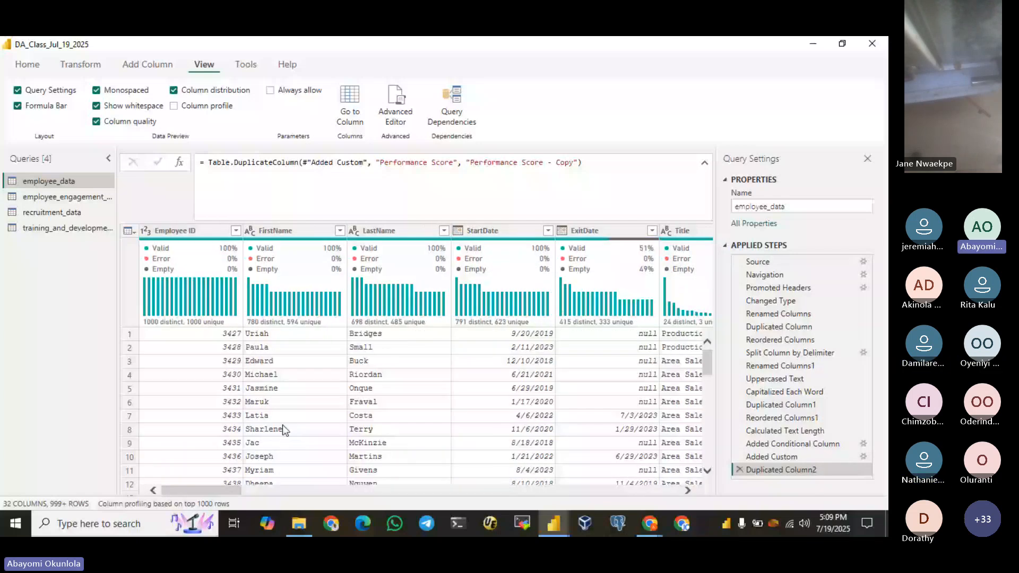
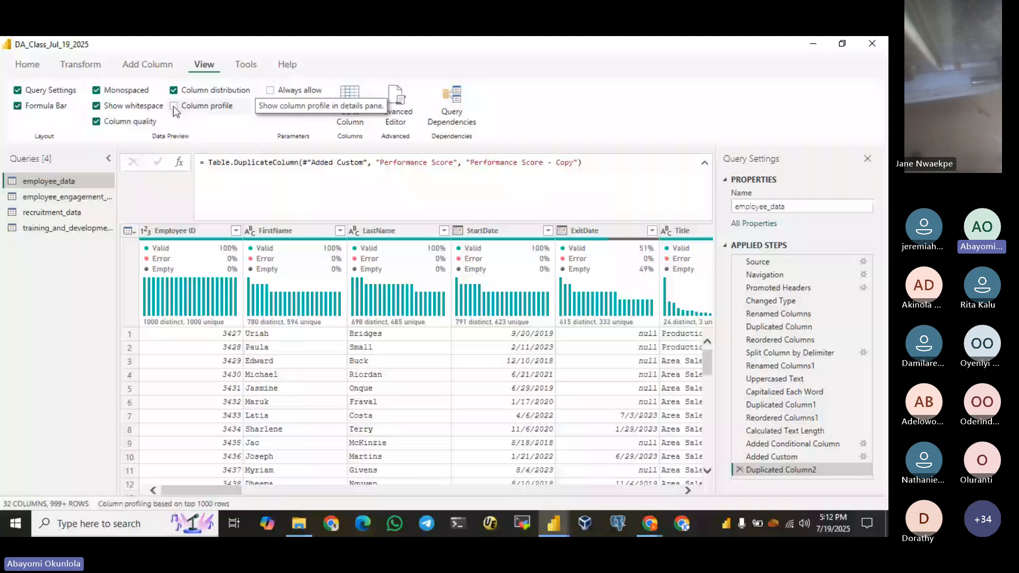
Step: Show the column profile and resize its pane to display MaritalDesc's complete column statistics and value distribution
left_click(174, 106)
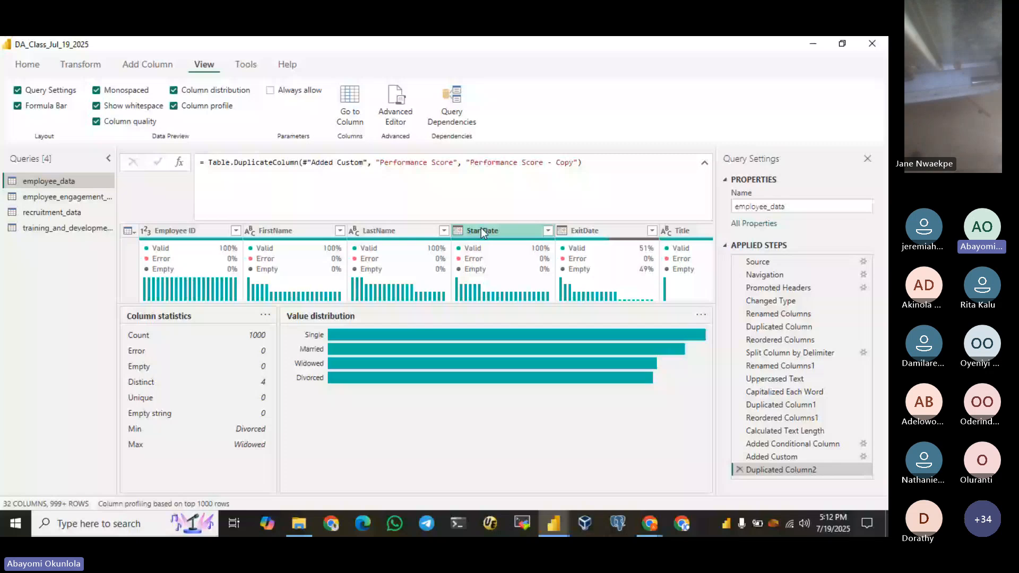
left_click_drag(242, 304, 241, 404)
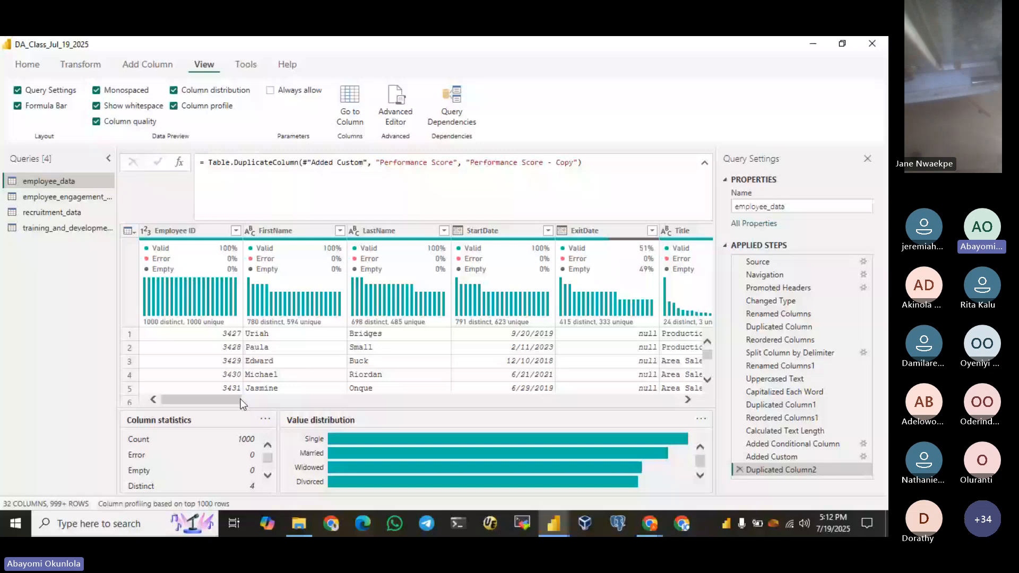
left_click_drag(240, 399, 620, 399)
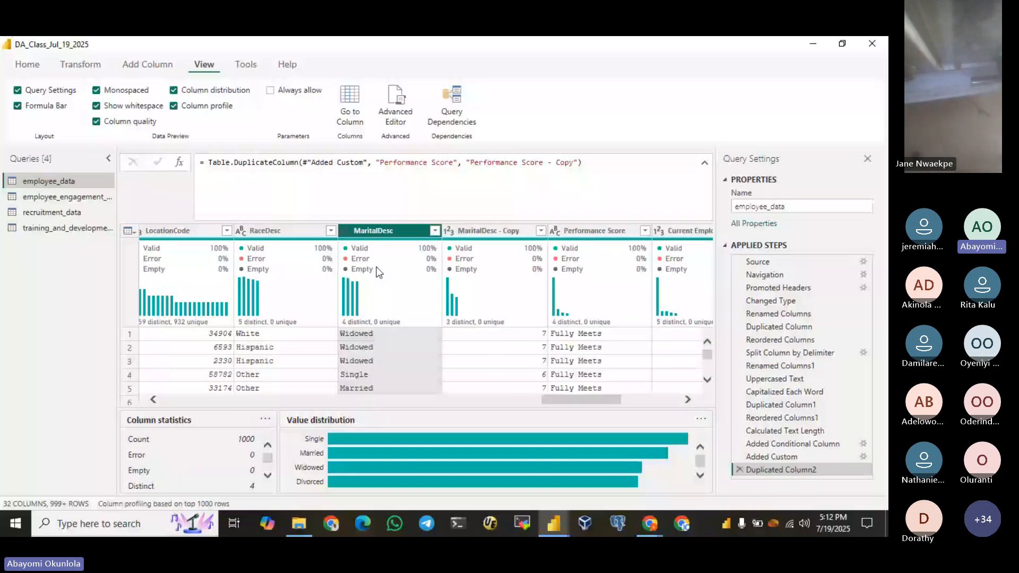
left_click_drag(393, 408, 408, 299)
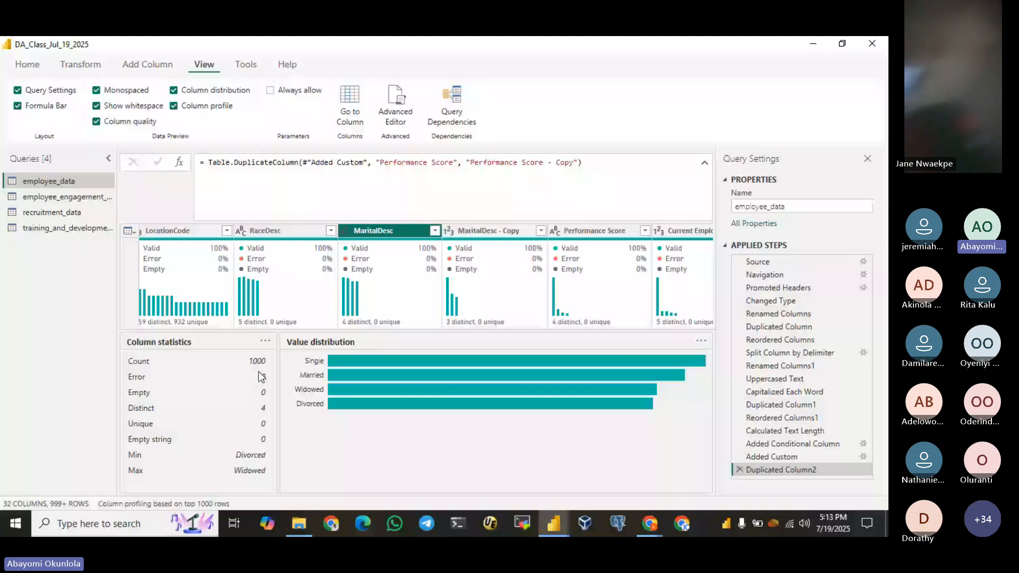
Step: Open the employee_data query's code in the Advanced Editor and examine the line that duplicates Active Directory Email
mouse_move(623, 361)
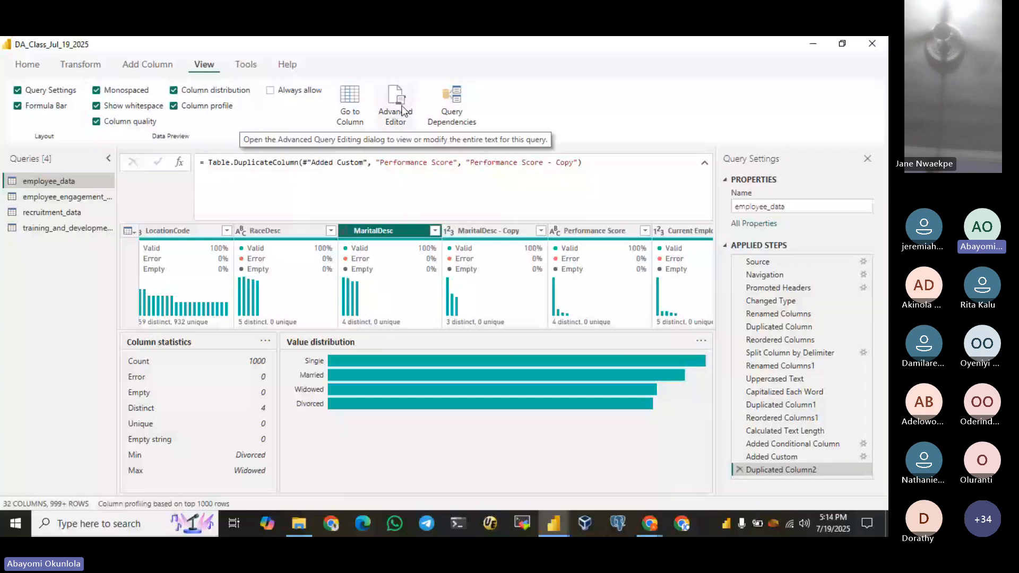
left_click(404, 110)
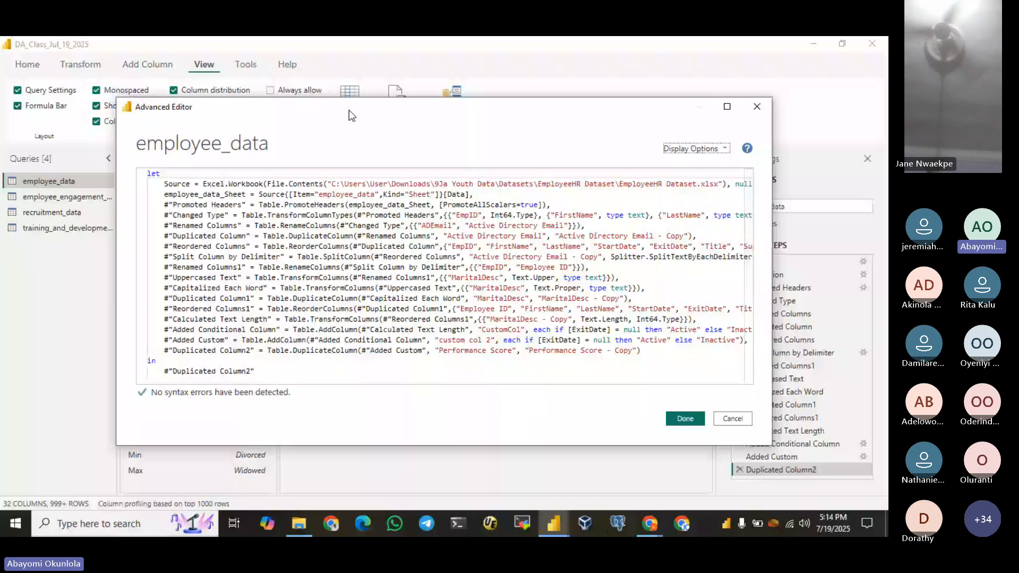
left_click_drag(349, 110, 299, 99)
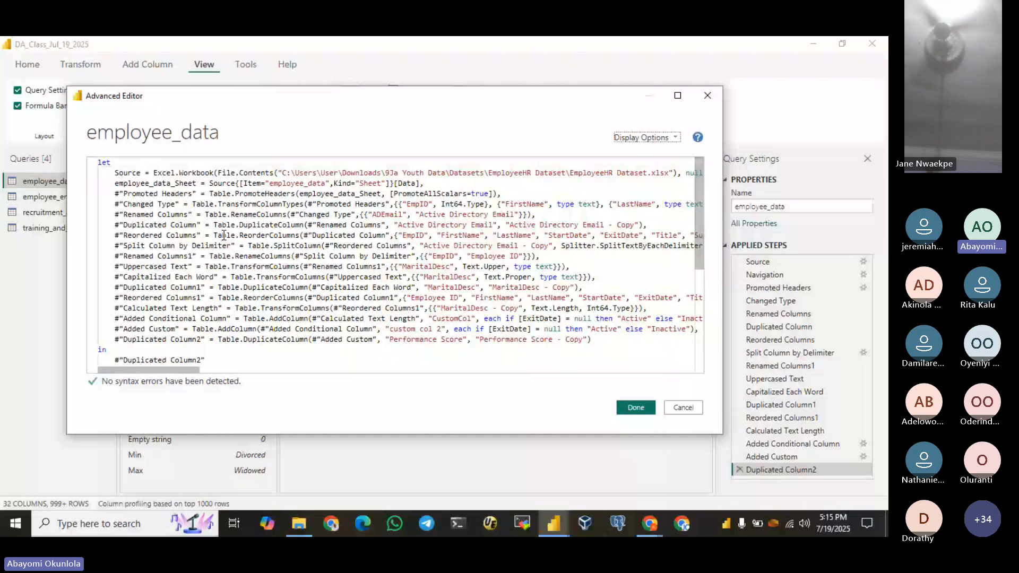
left_click_drag(110, 224, 548, 225)
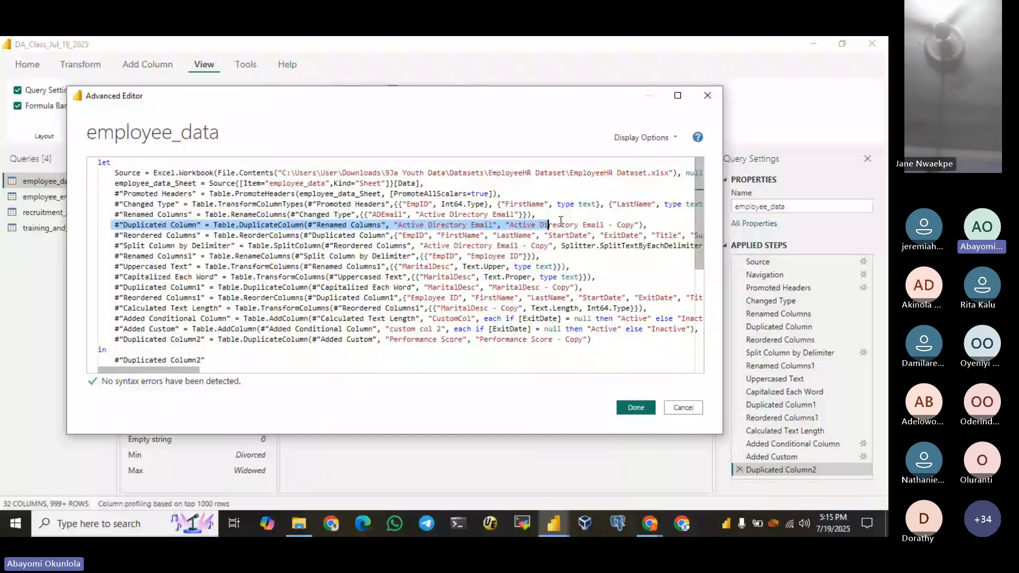
key("shift+End")
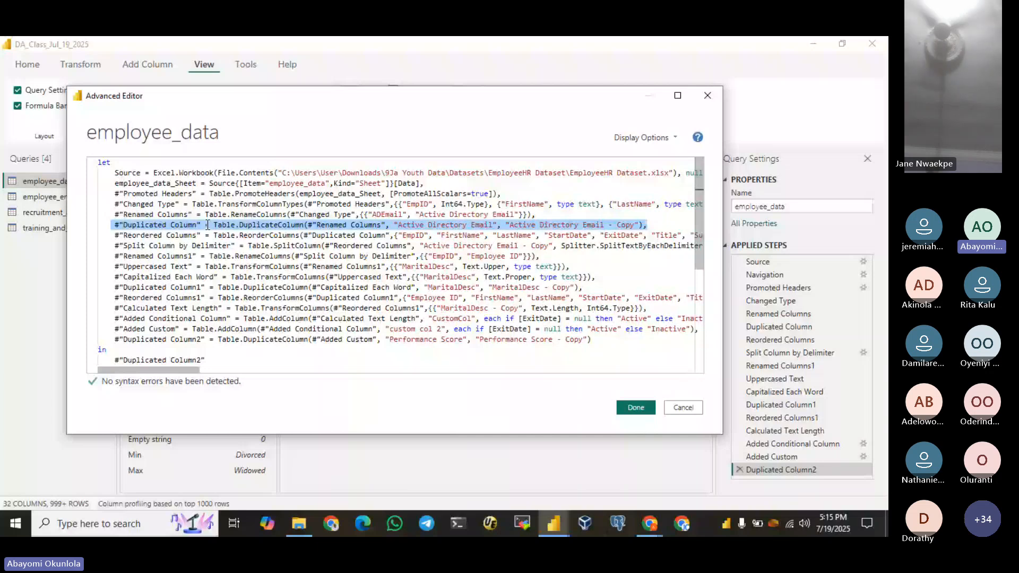
mouse_move(278, 225)
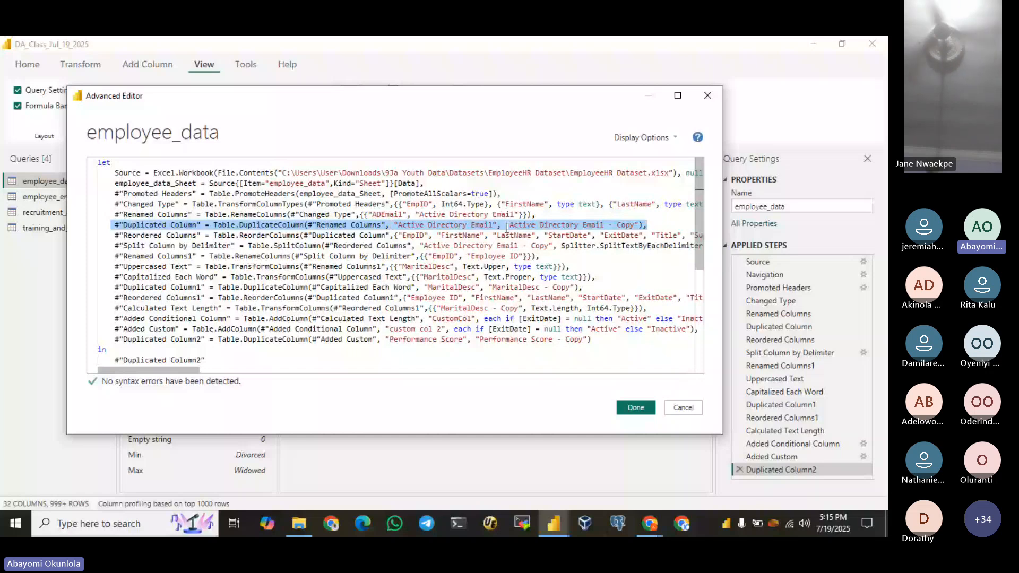
left_click(650, 226)
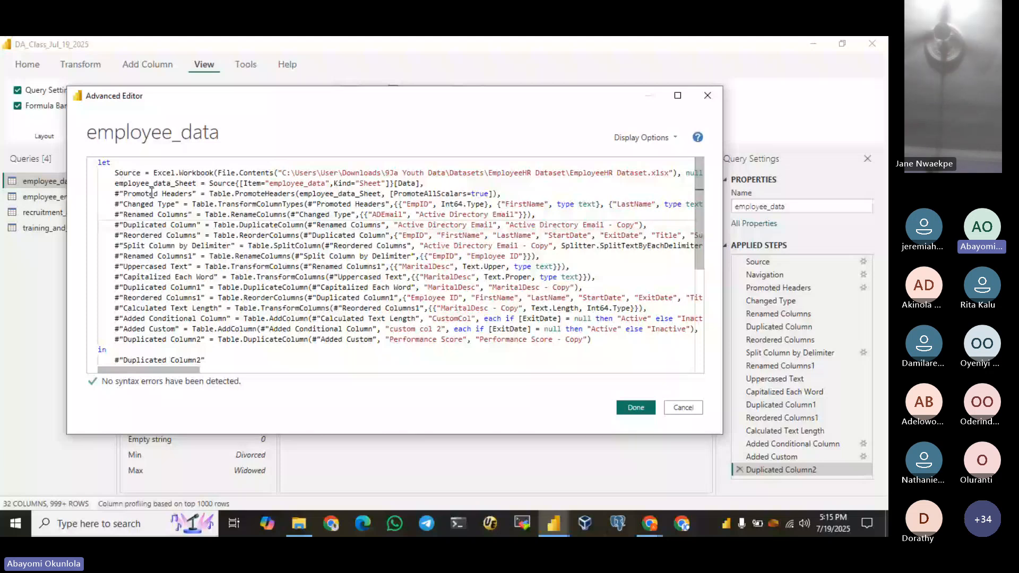
Step: Examine the code line that duplicates Performance Score and its reference to the Added Custom step, closing the editor without changes
left_click_drag(222, 339, 113, 340)
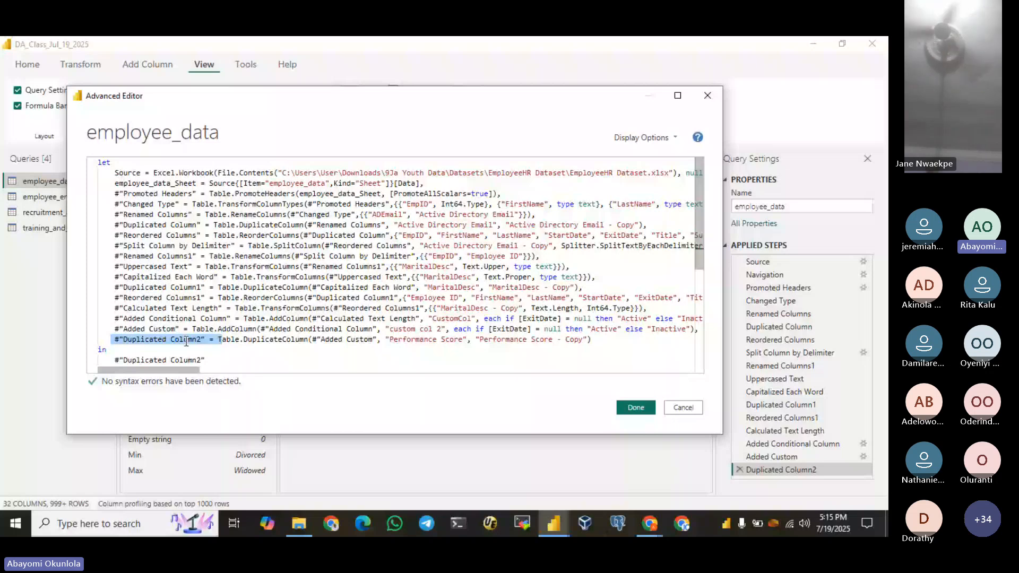
double_click(357, 340)
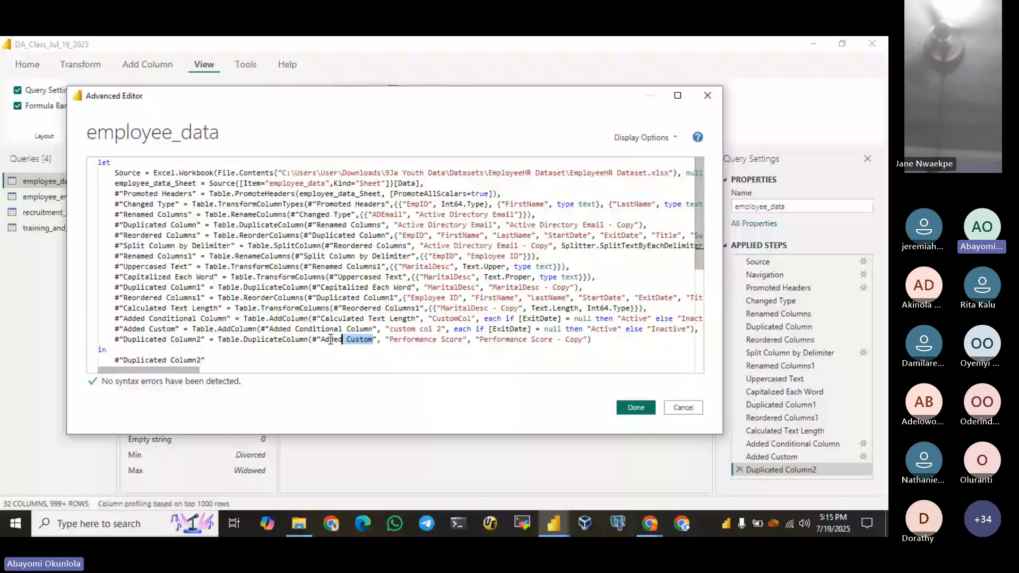
left_click_drag(331, 340, 318, 340)
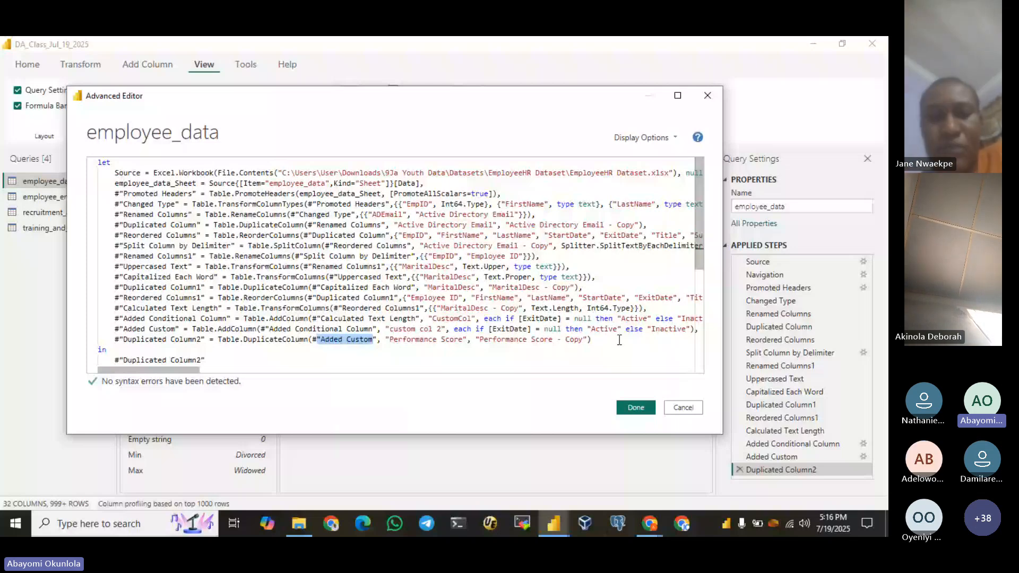
left_click(707, 96)
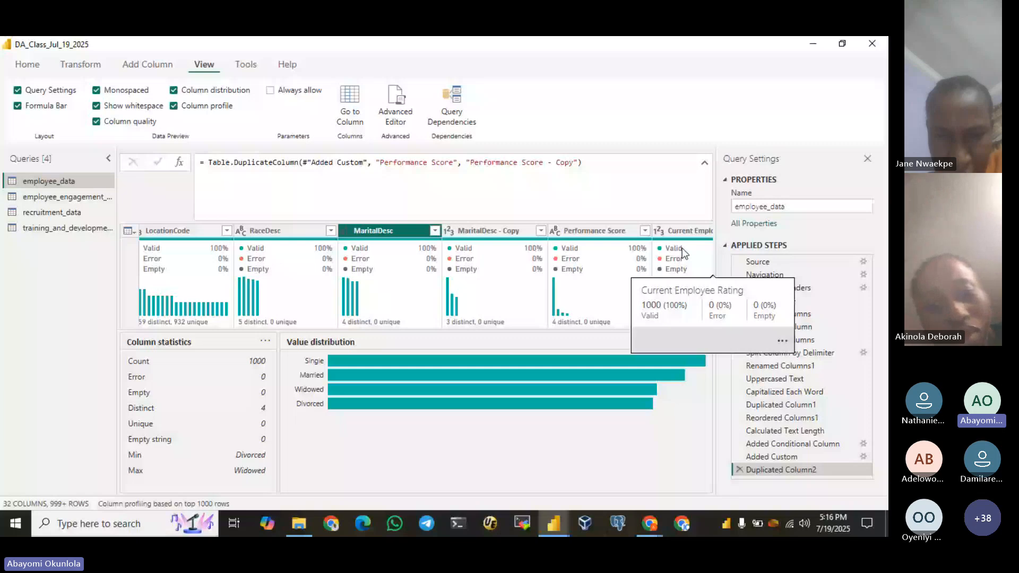
Step: Hide the column profile and review the Go to Column list, closing it without jumping to a column
left_click(352, 104)
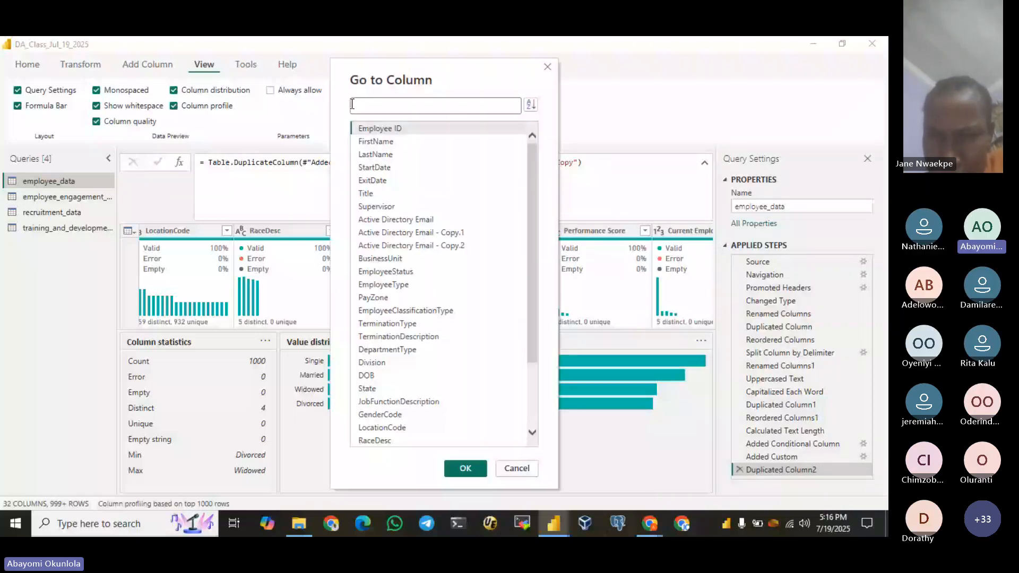
left_click(532, 468)
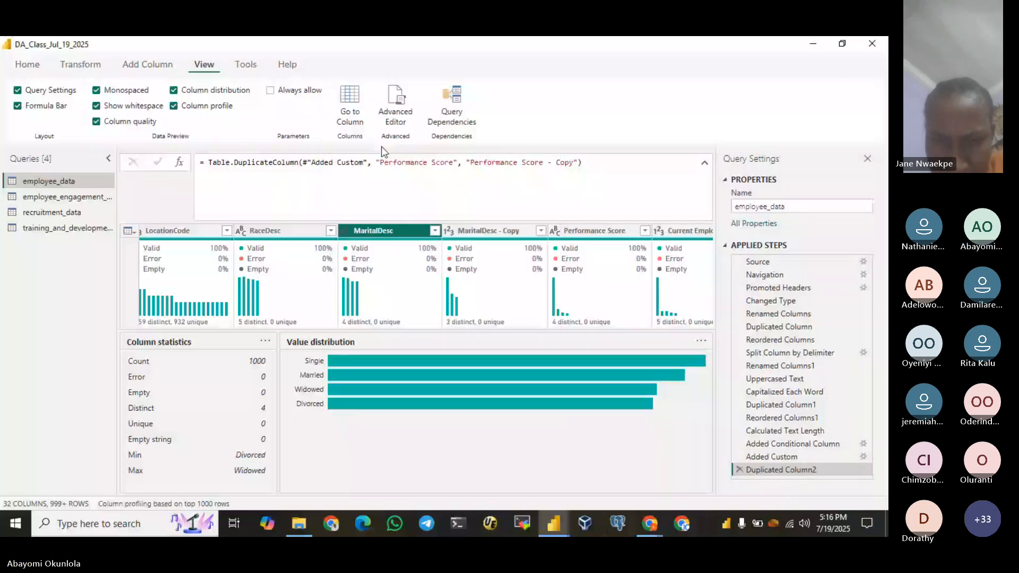
left_click(174, 107)
left_click_drag(169, 494, 595, 455)
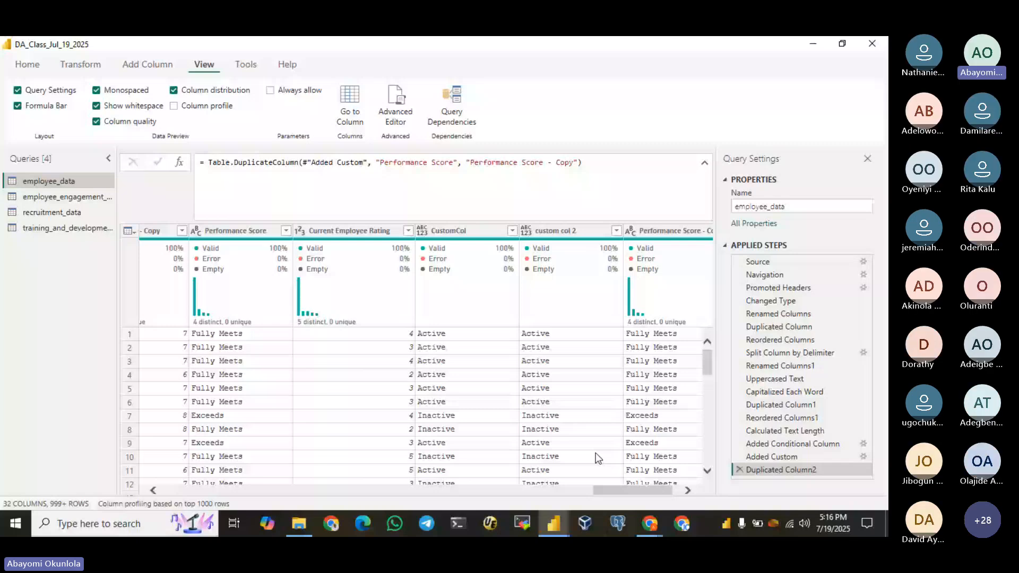
key("ctrl+g")
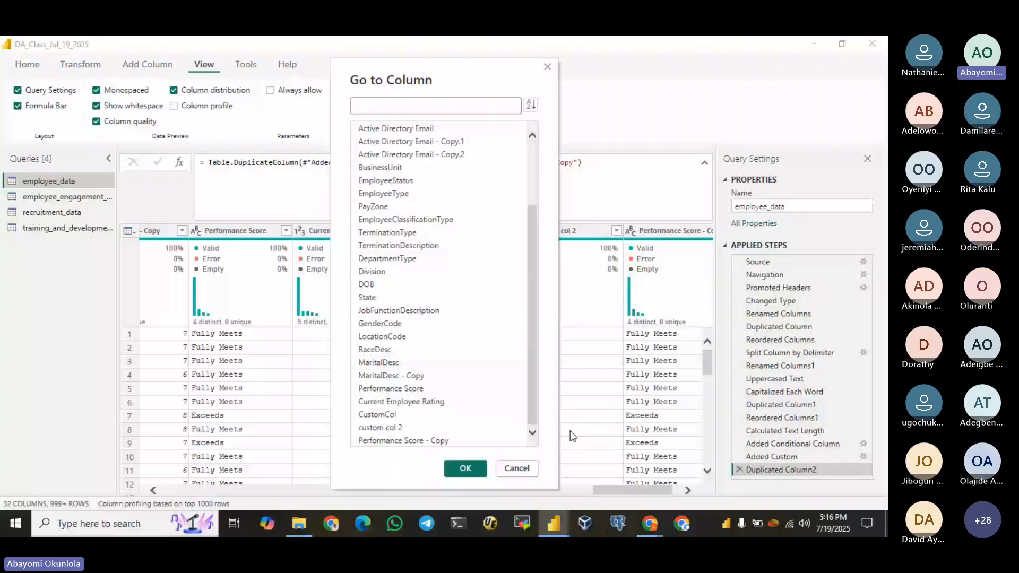
left_click(516, 468)
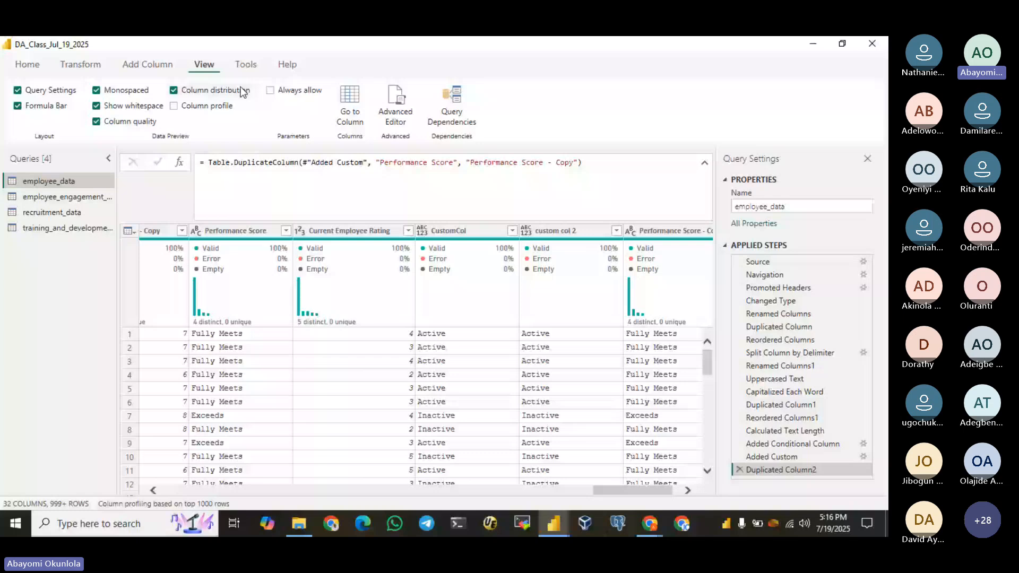
Step: Look over the diagnostics tools and examine the date formats in the DOB column's first rows
left_click(246, 64)
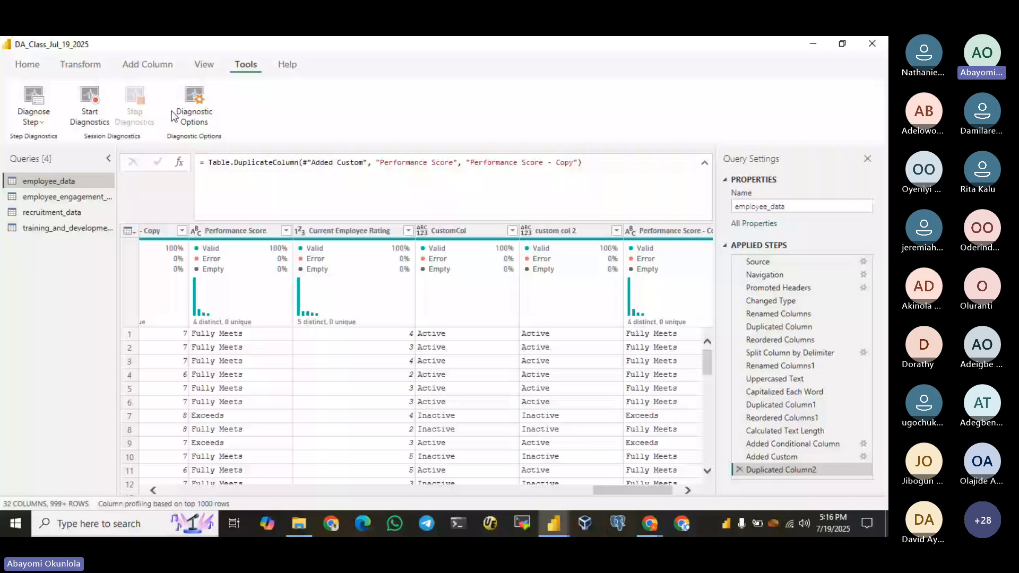
left_click(27, 64)
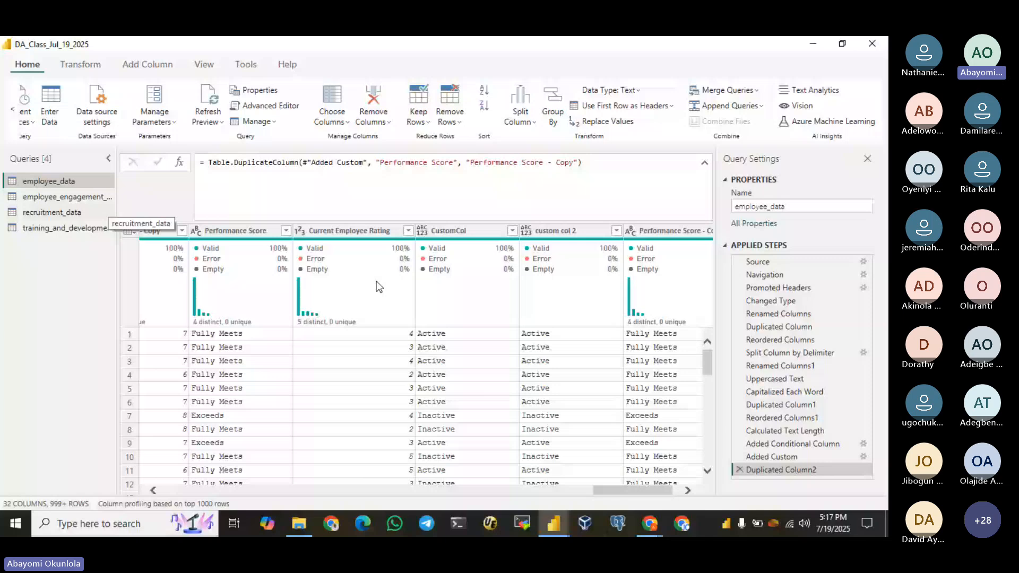
left_click_drag(612, 491, 469, 491)
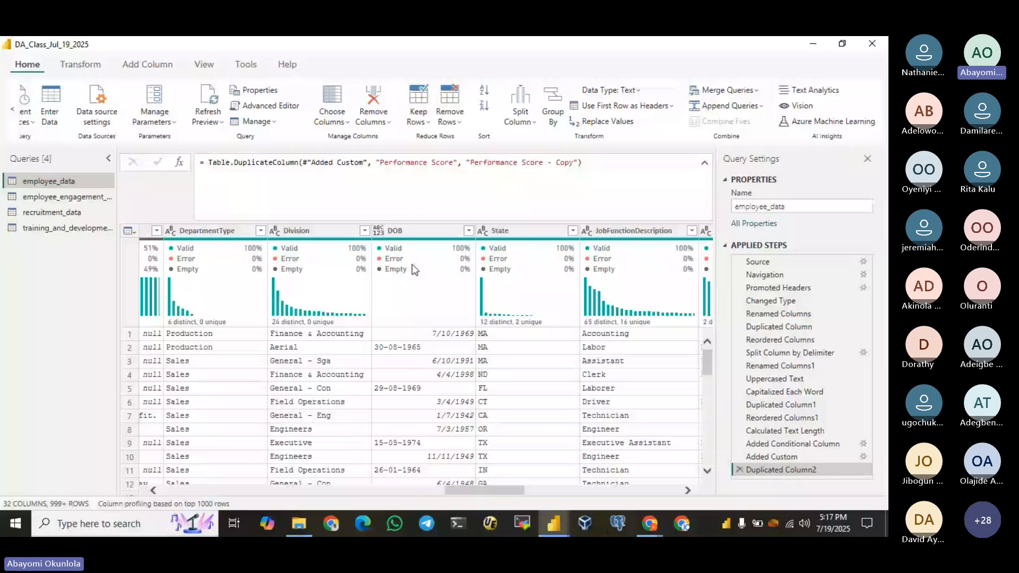
scroll(433, 362, "down", 1)
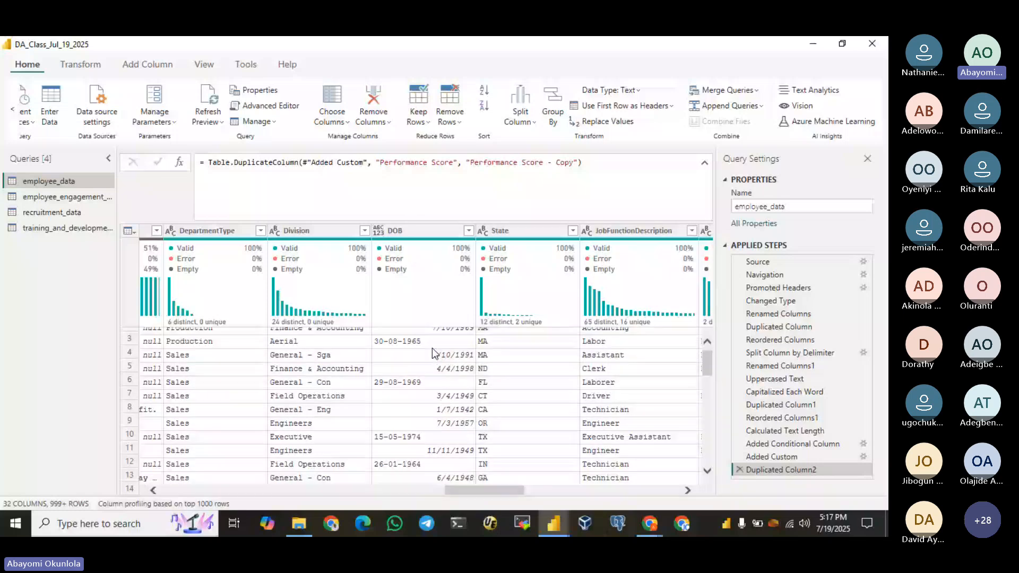
scroll(432, 348, "up", 1)
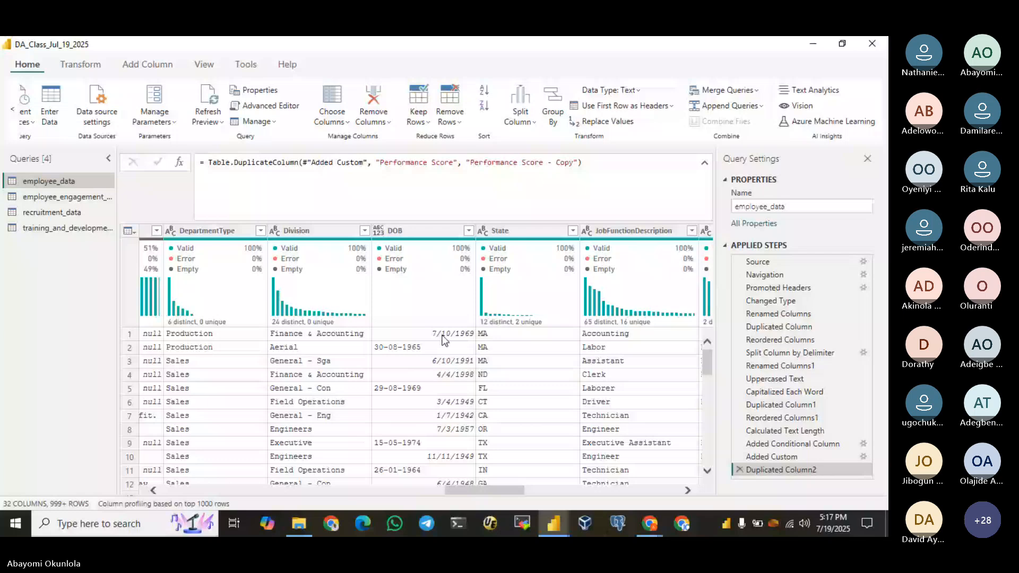
Step: Switch to the Teams meeting in the browser, check the meeting chat, and return to Power Query
mouse_move(649, 524)
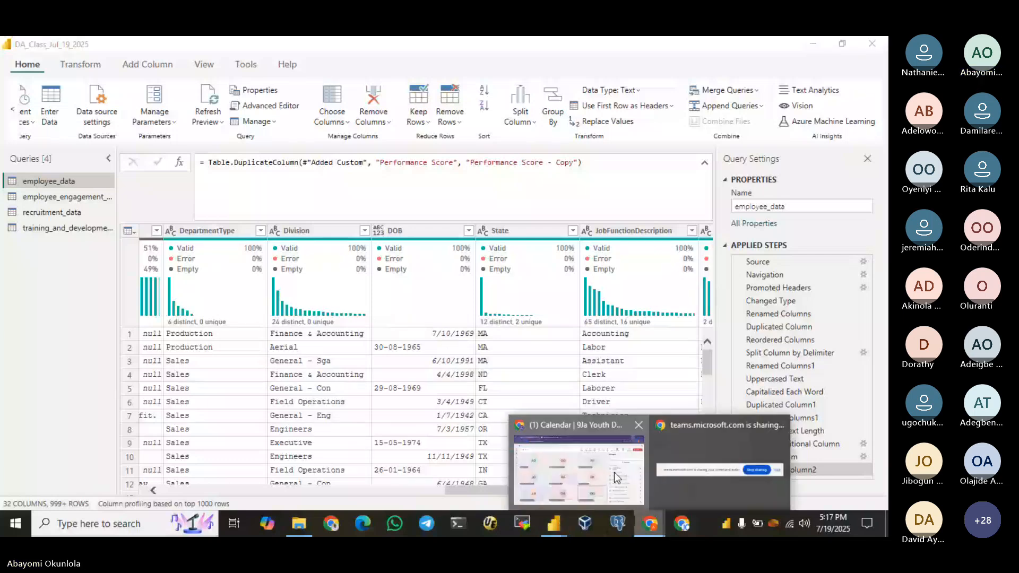
left_click(616, 477)
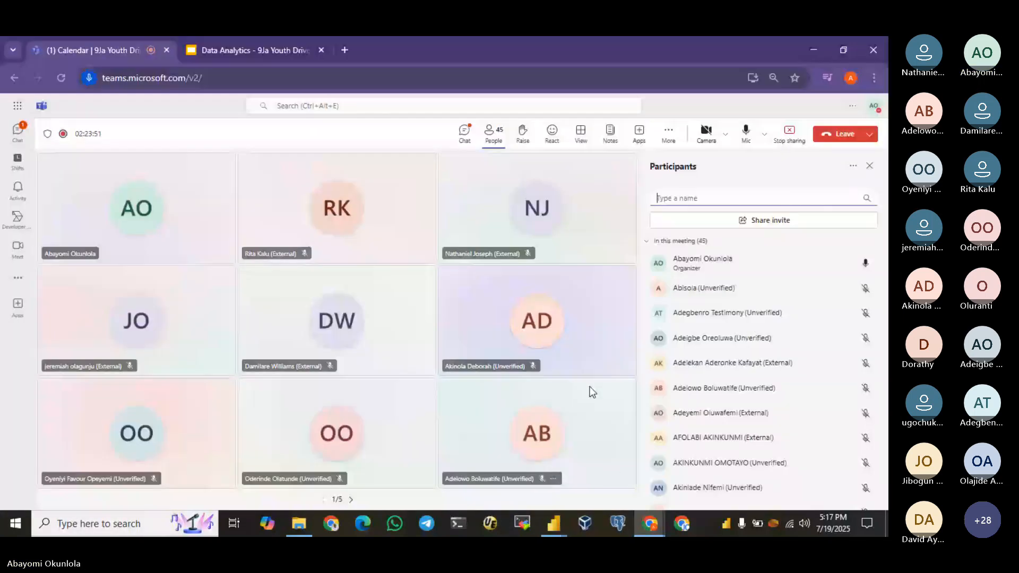
left_click(465, 134)
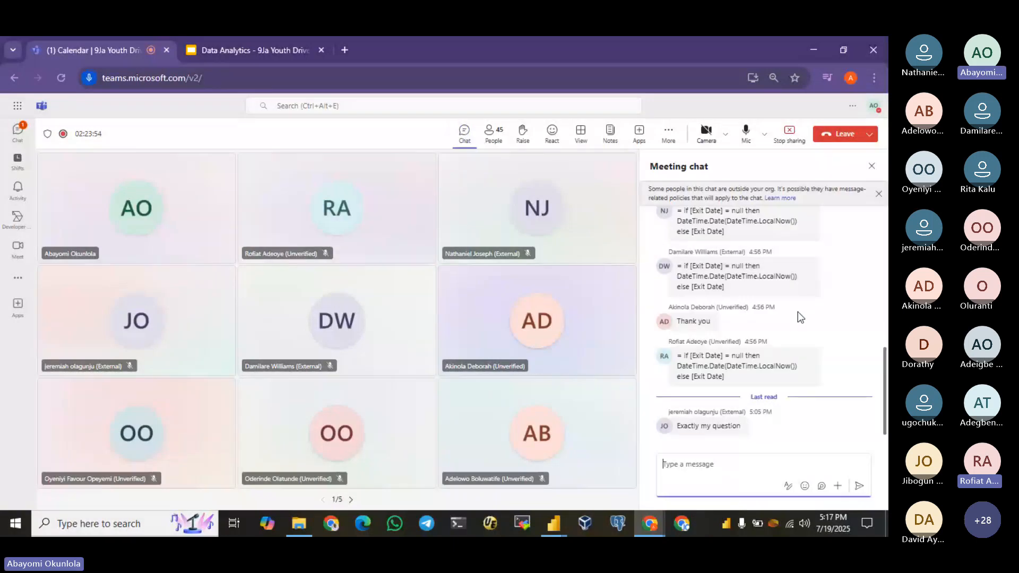
left_click(818, 45)
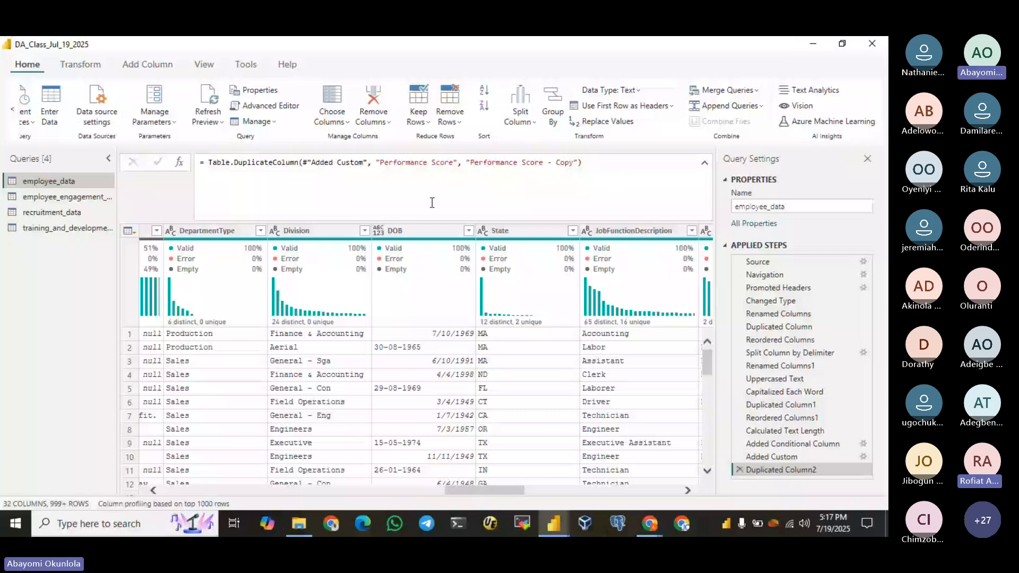
Step: Change the DOB column's data type to Date
left_click(425, 234)
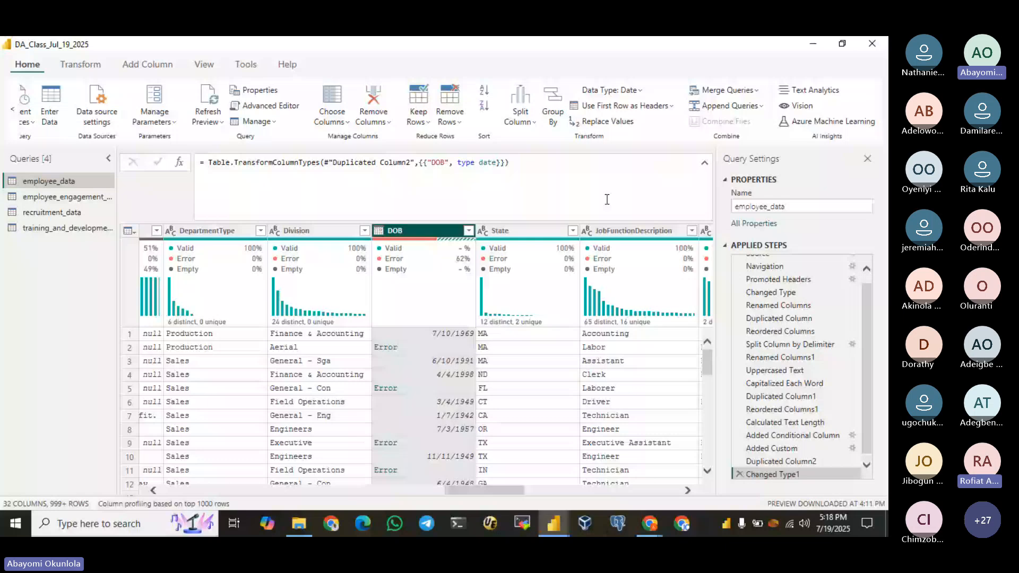
Step: Open Replace Errors for the DOB column without entering a value, and drill down into the row 2 error
right_click(420, 230)
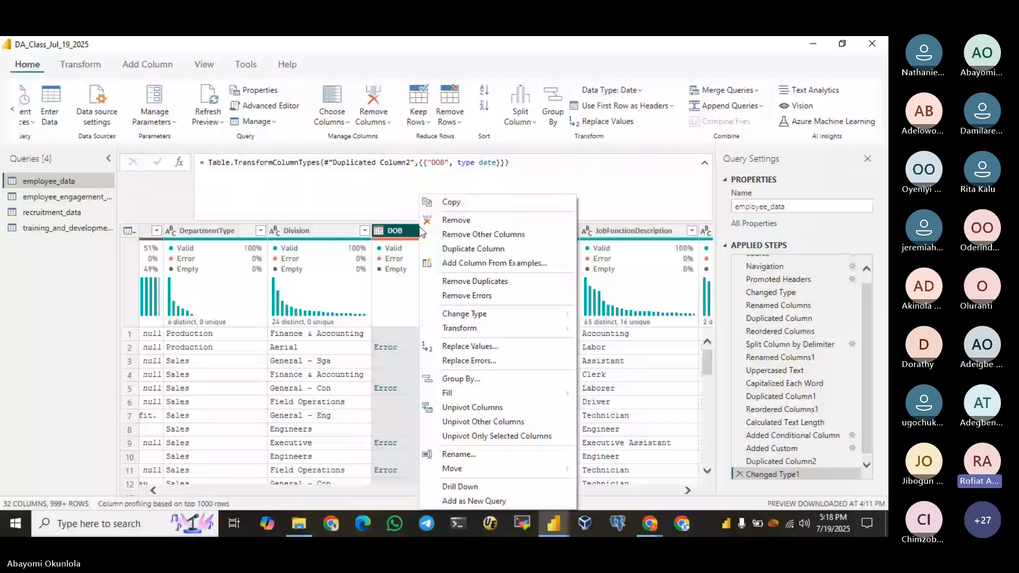
left_click(469, 361)
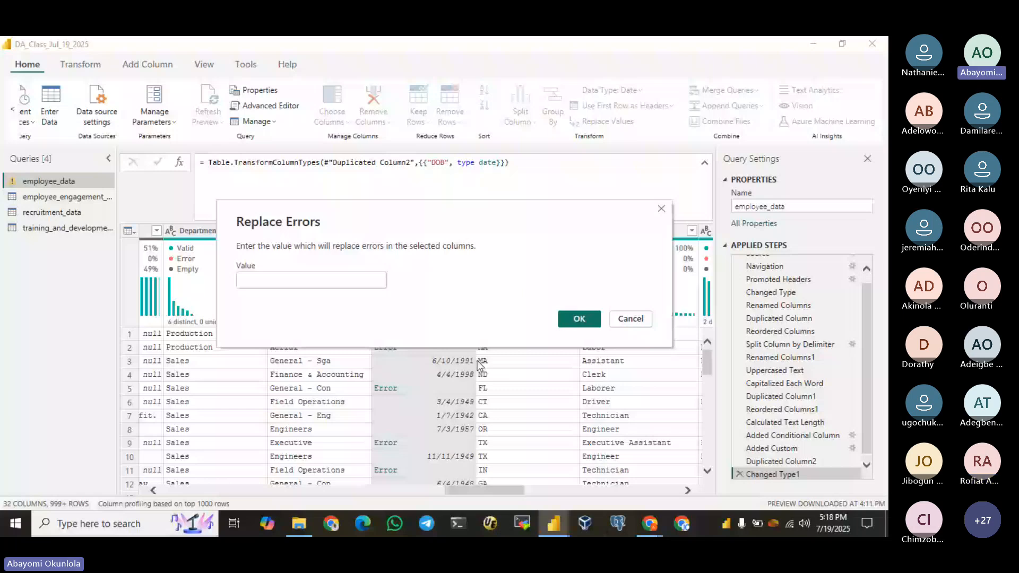
key("Escape")
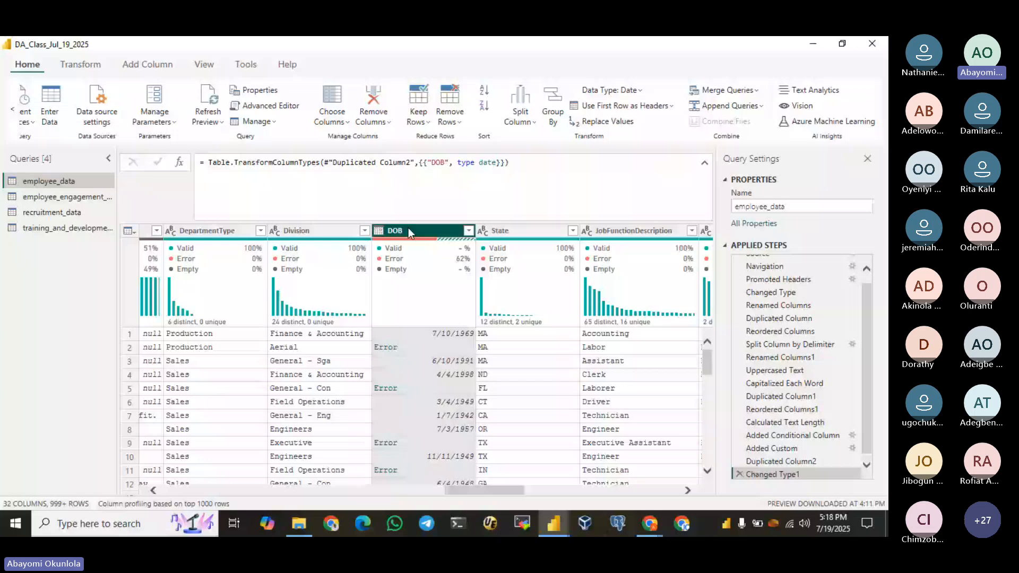
right_click(388, 348)
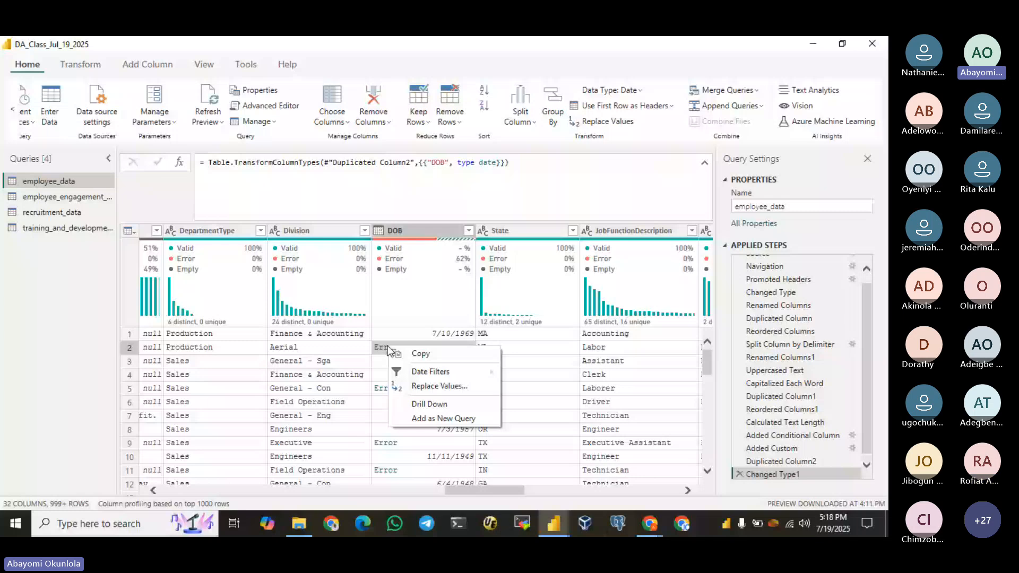
left_click(429, 403)
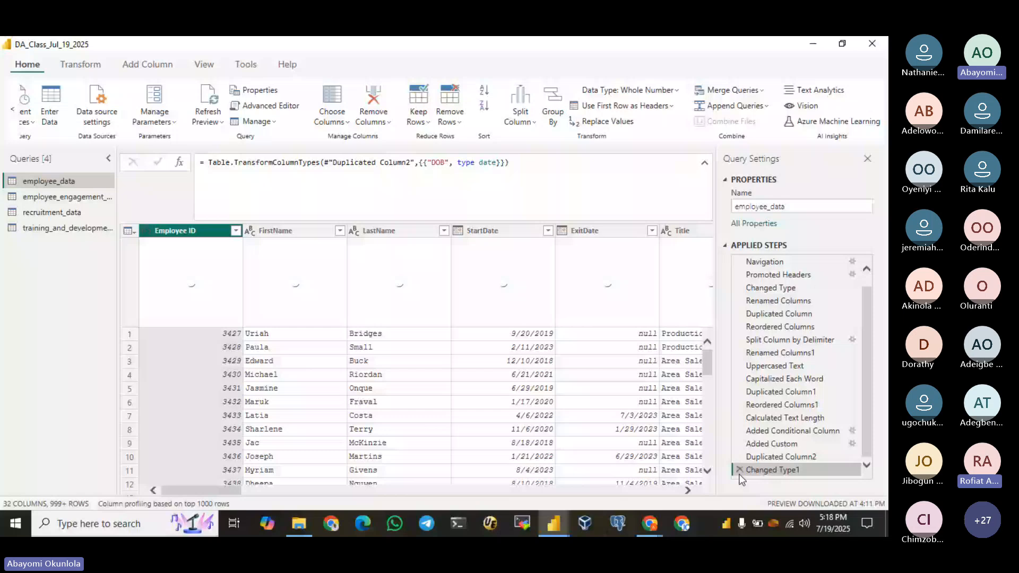
Step: Go to the DOB column and delete the applied step that changed its data type to Date
left_click_drag(186, 490, 244, 491)
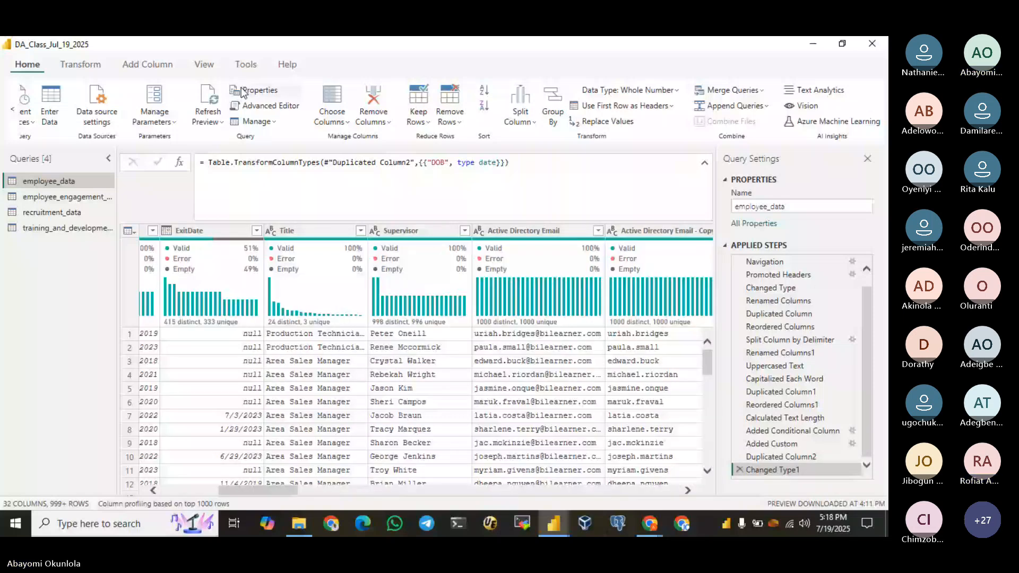
left_click(204, 65)
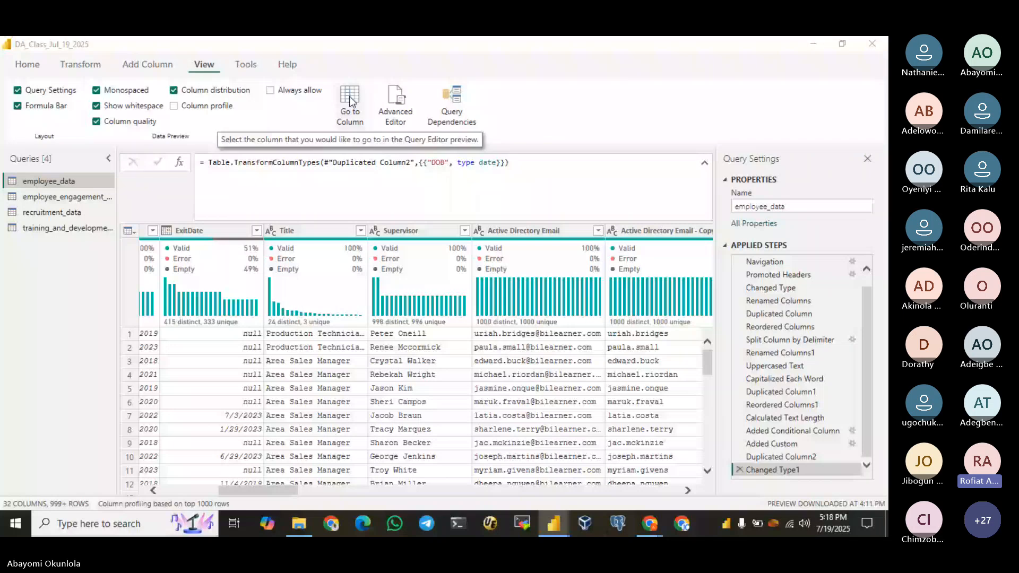
left_click(350, 100)
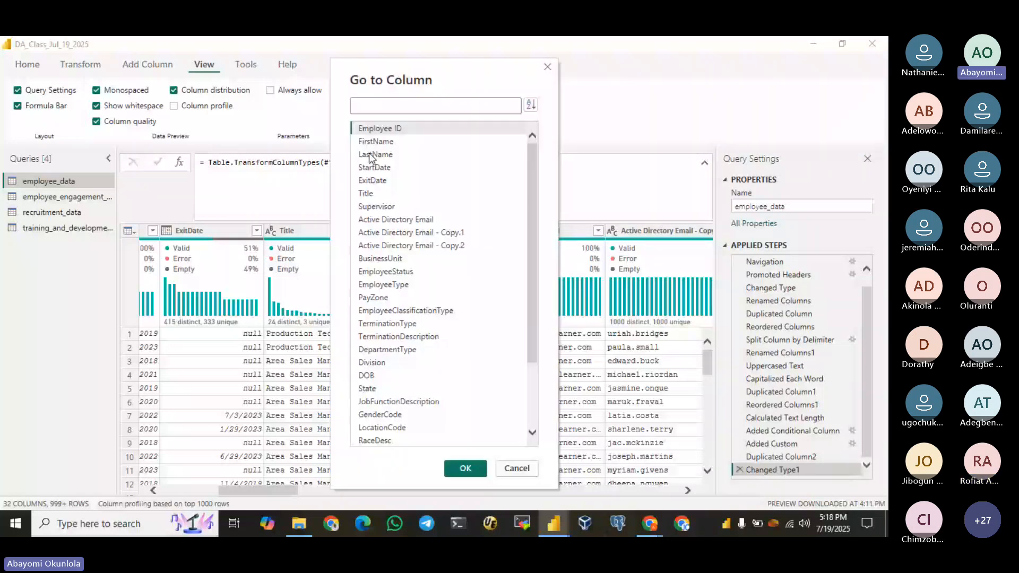
type("d")
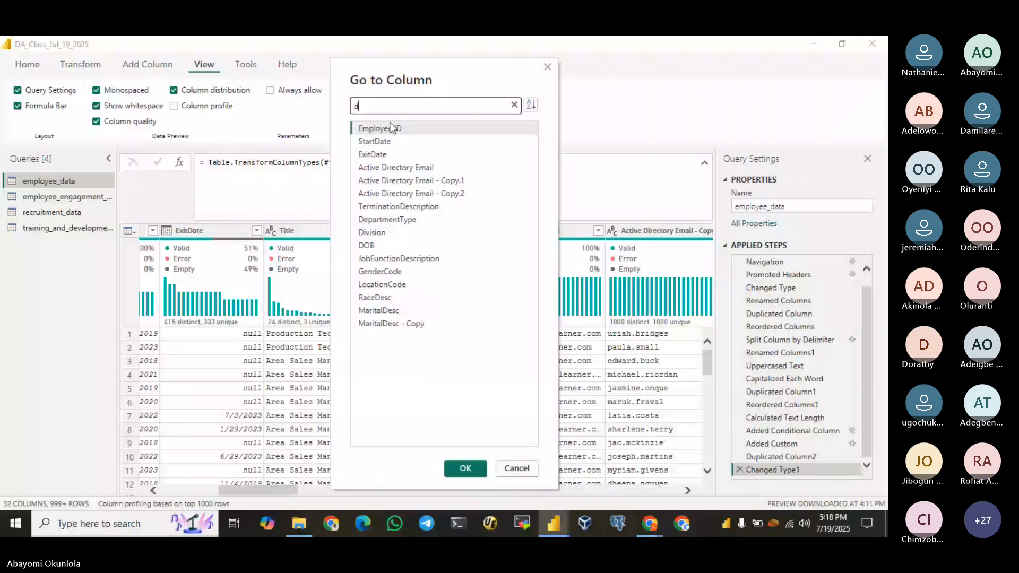
type("o")
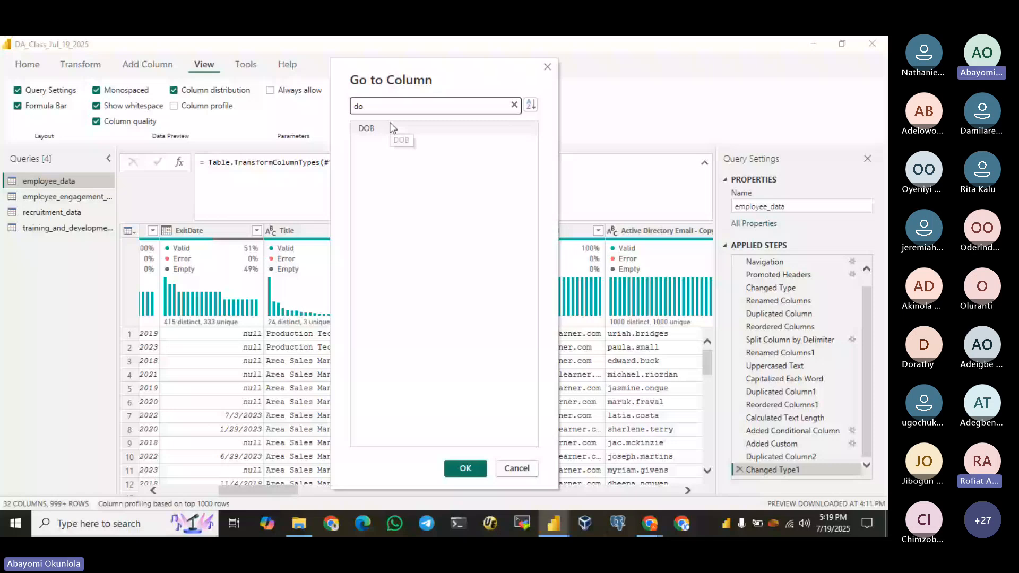
double_click(392, 128)
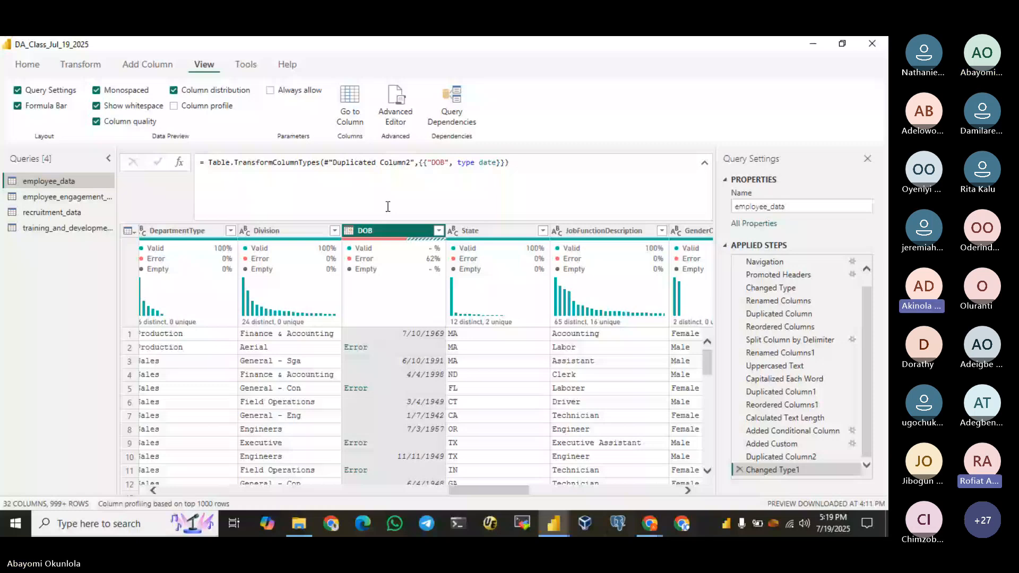
left_click(739, 470)
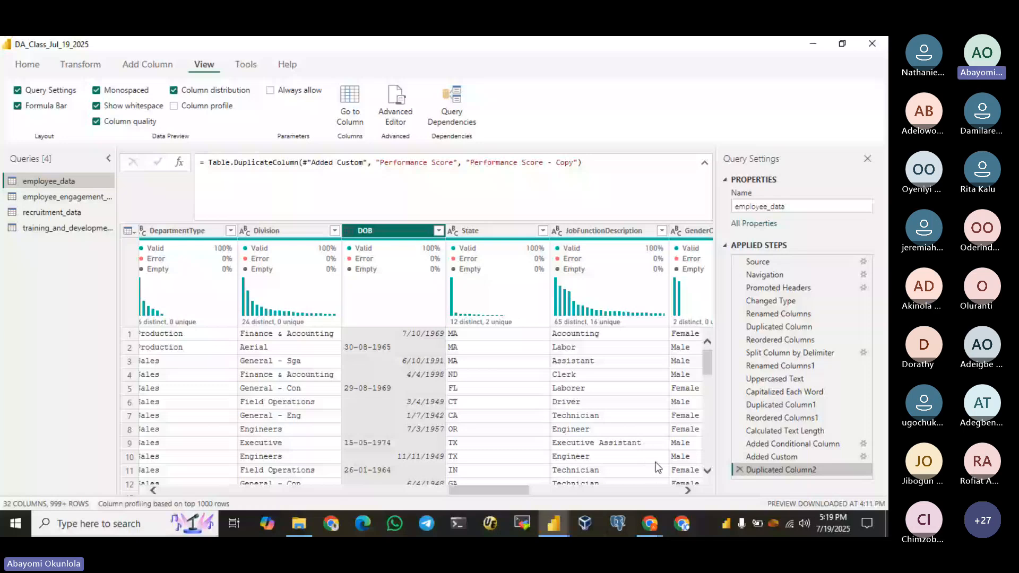
Step: Try replacing "-" with "/" in the DOB column, and delete that replacement from the applied steps
right_click(396, 229)
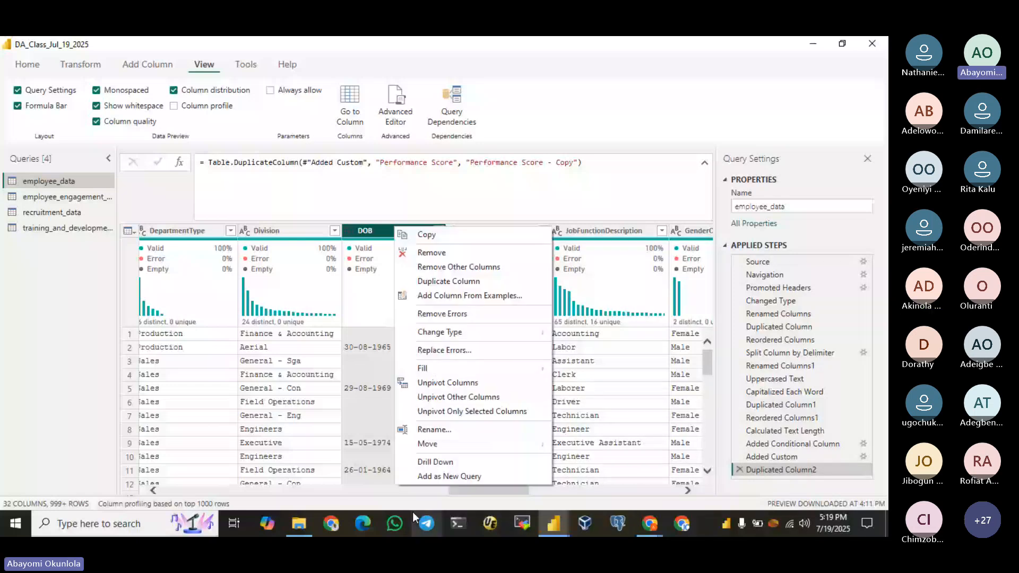
left_click(29, 65)
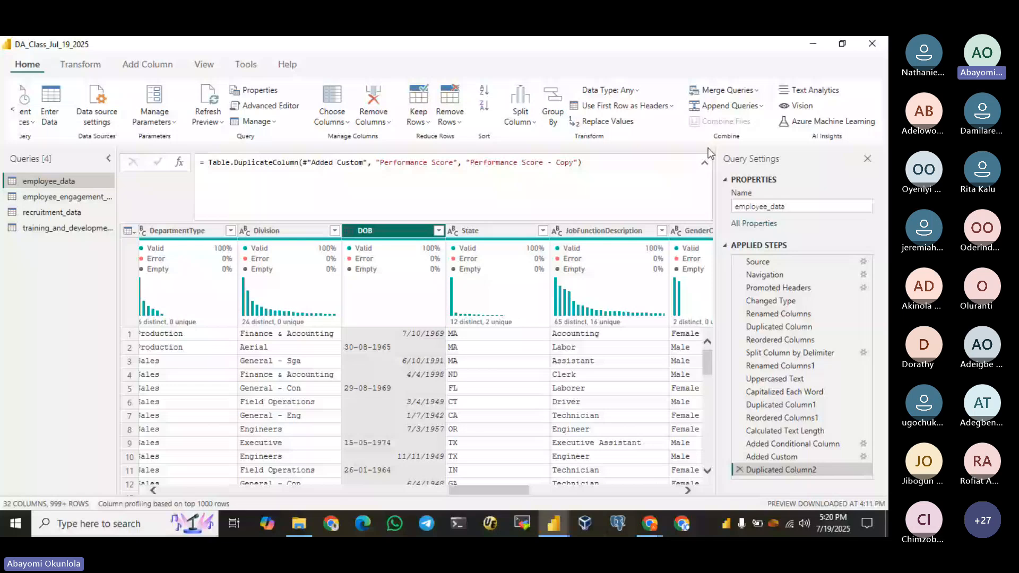
left_click(616, 122)
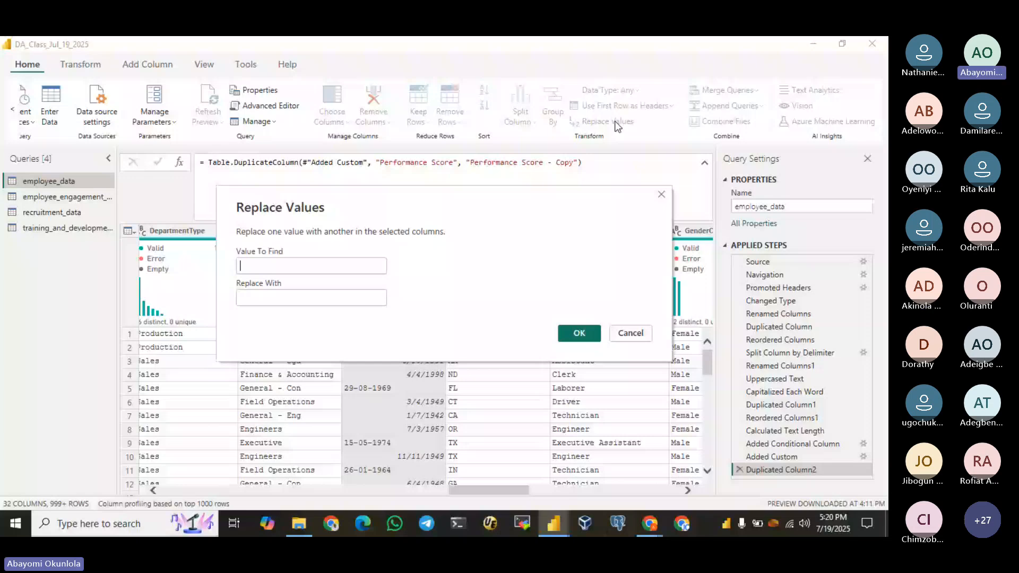
type("/")
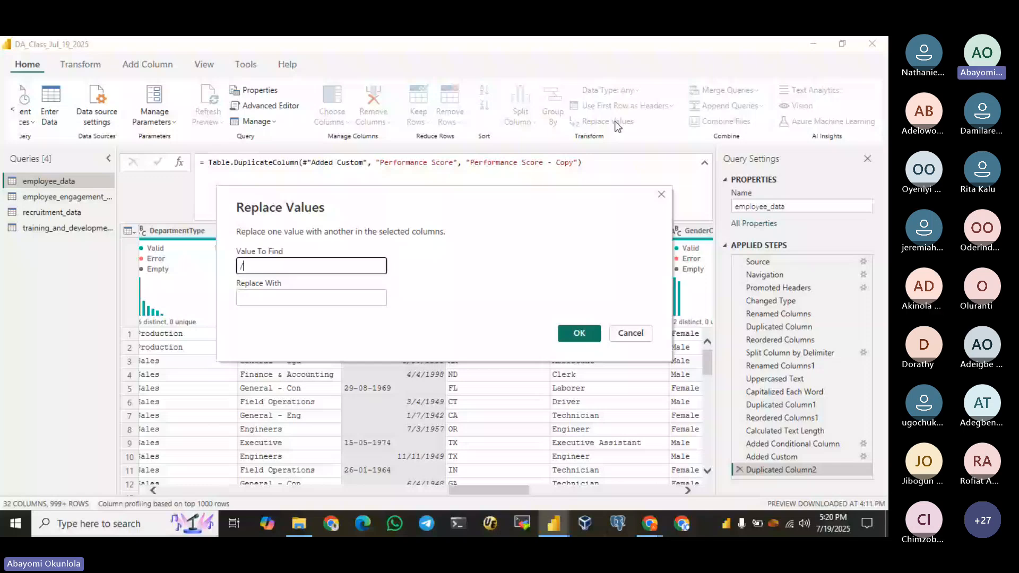
left_click(323, 298)
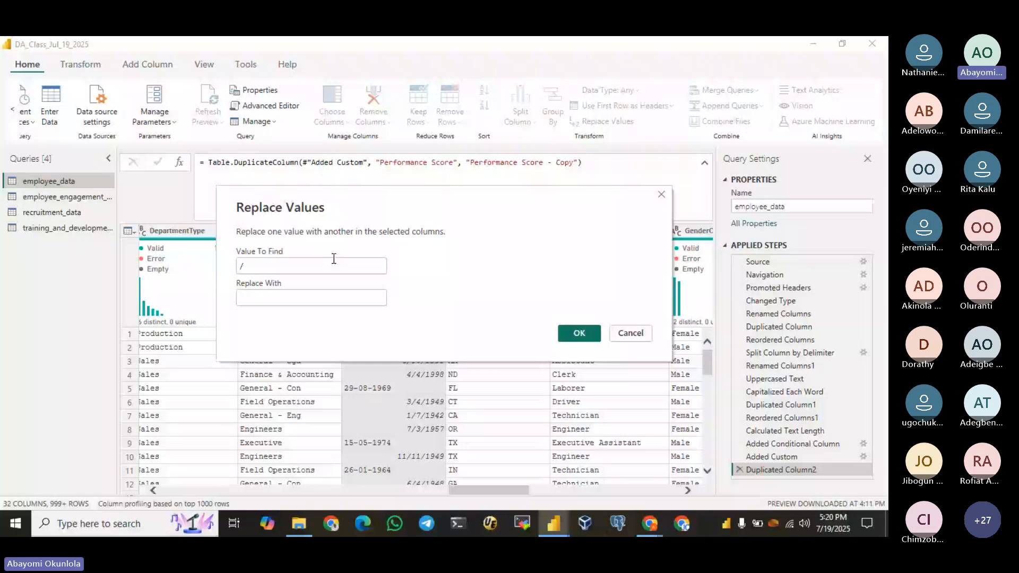
left_click(317, 299)
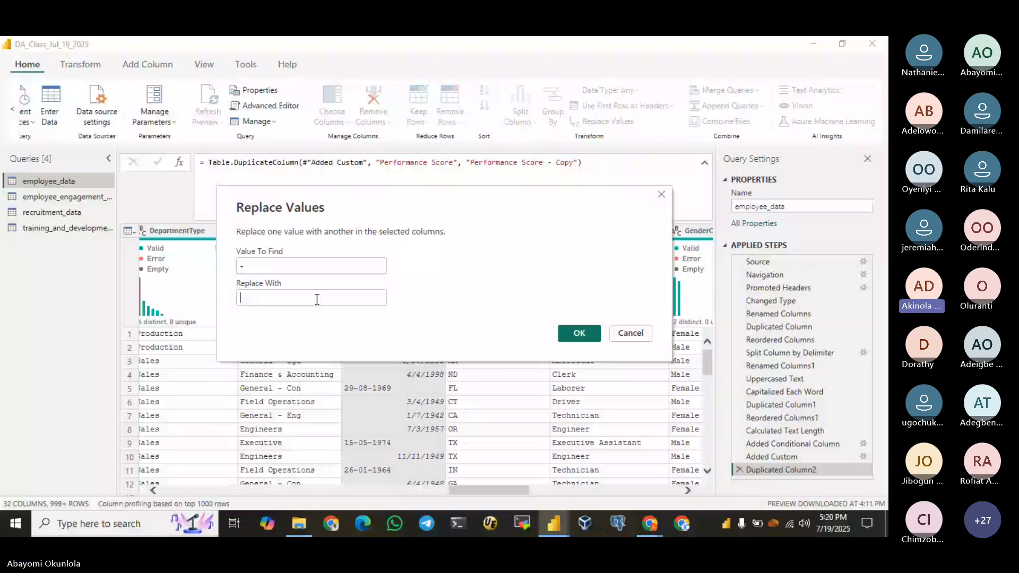
type("/")
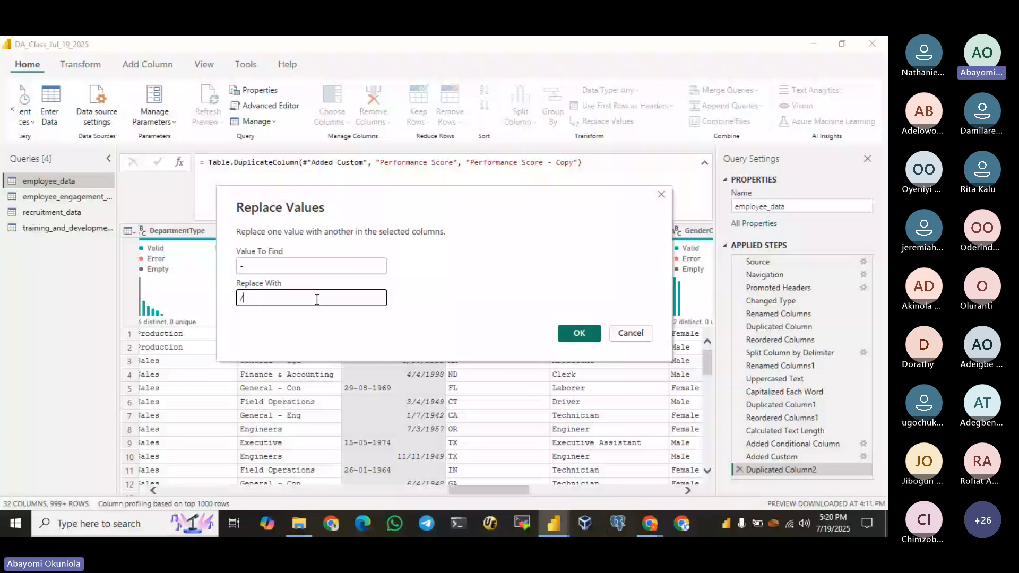
left_click(578, 332)
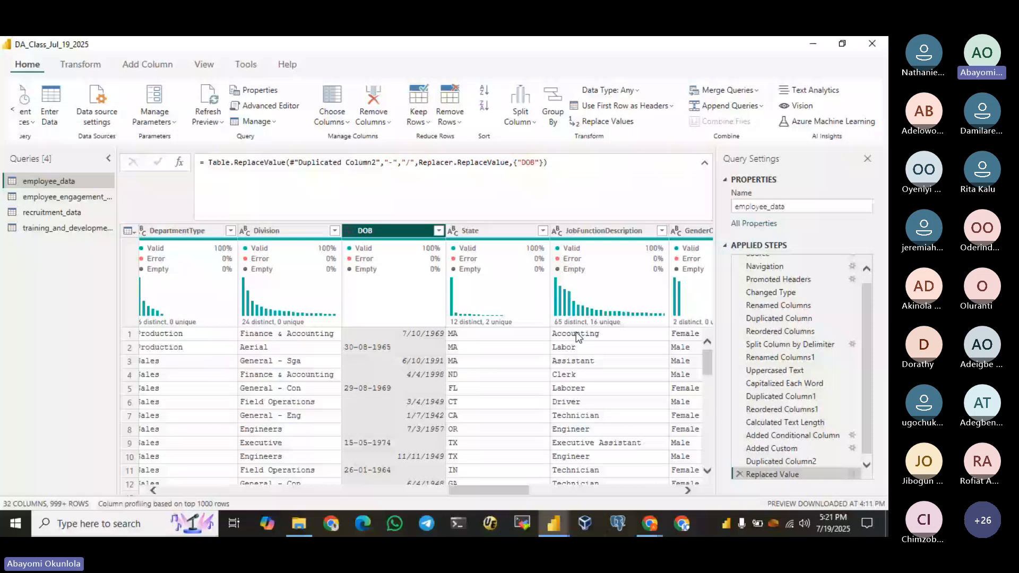
scroll(368, 349, "down", 5)
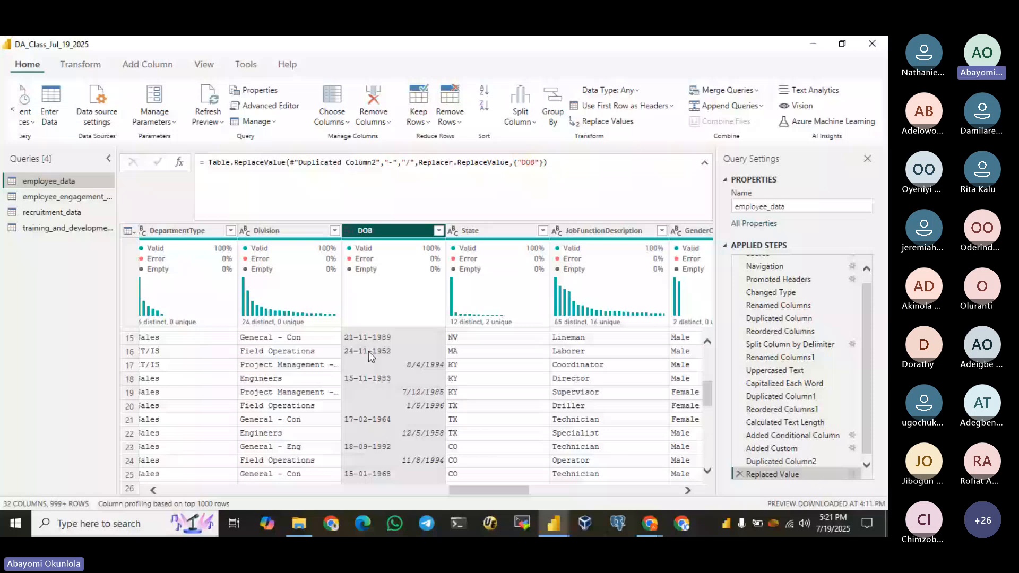
left_click(738, 473)
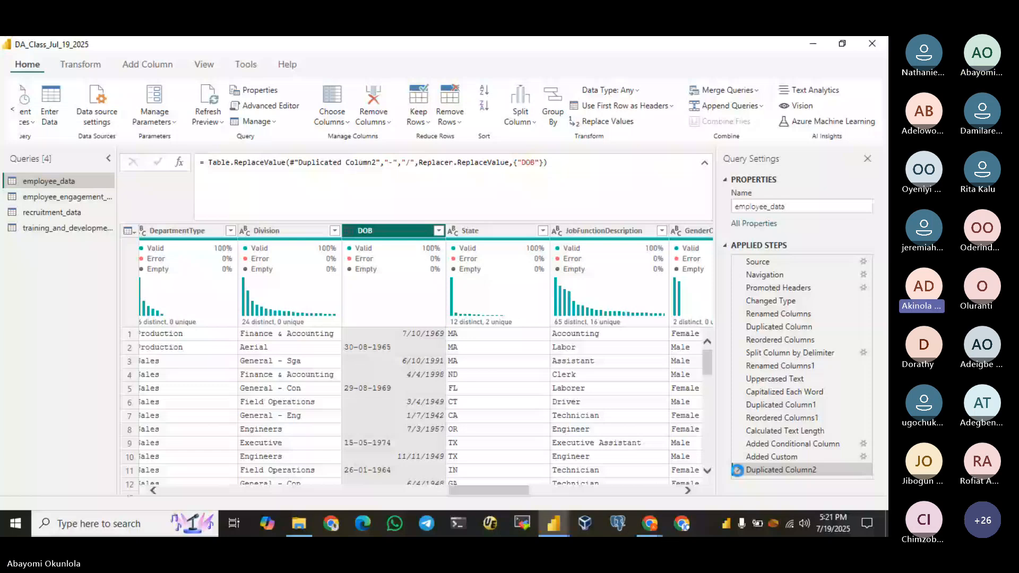
Step: Move the DOB column to the beginning of the employee_data table
right_click(398, 234)
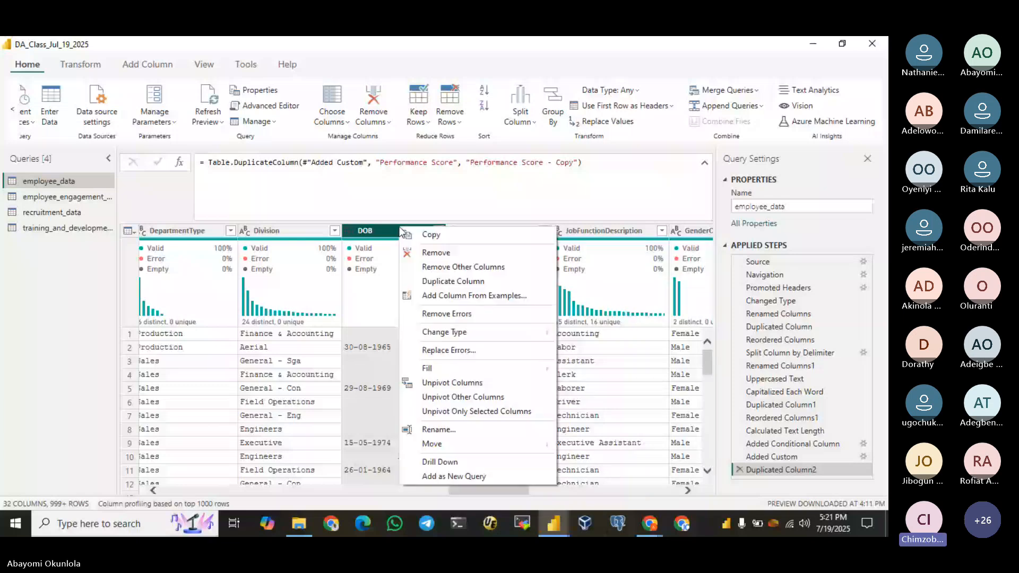
left_click(288, 231)
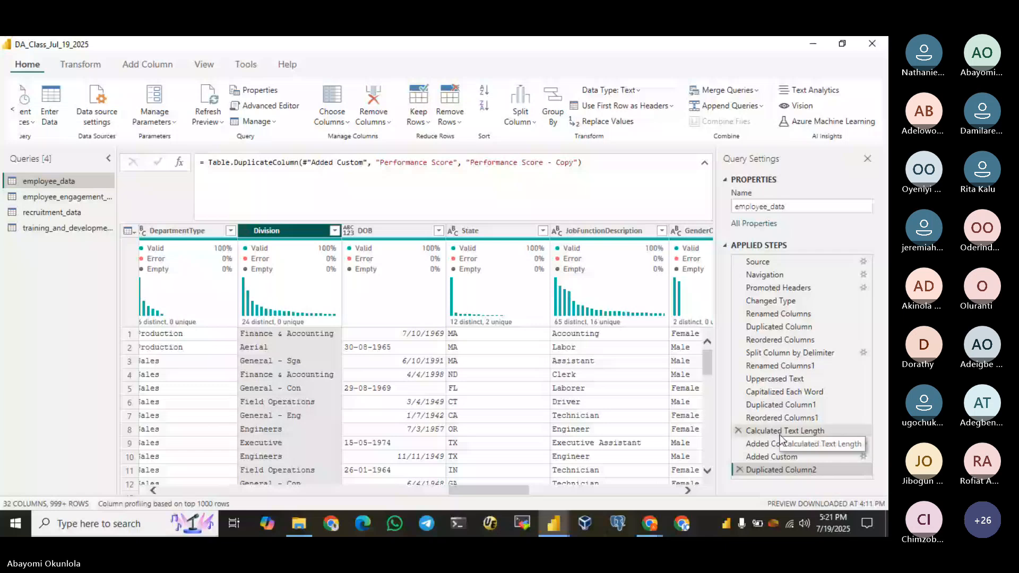
left_click(394, 231)
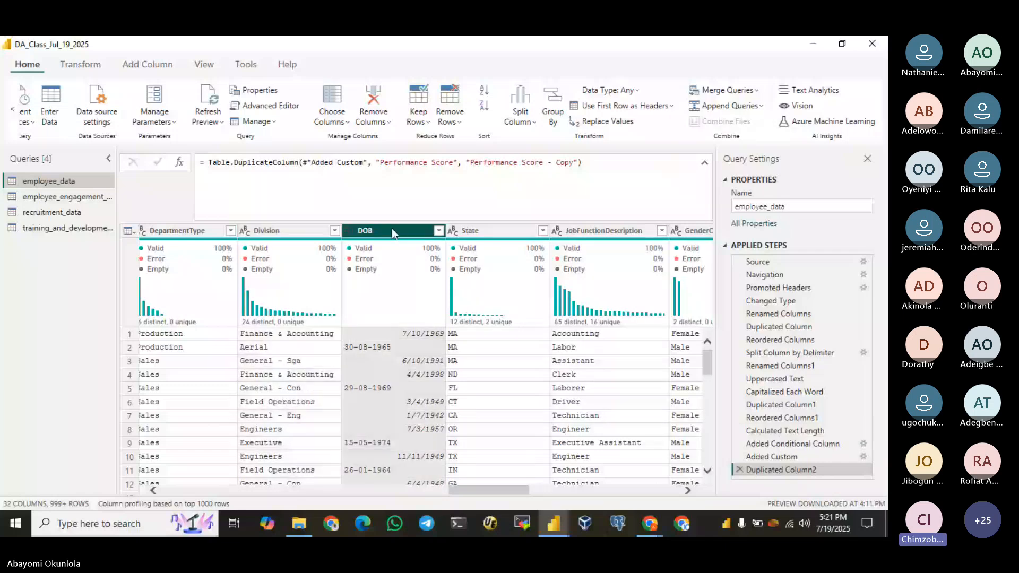
right_click(392, 228)
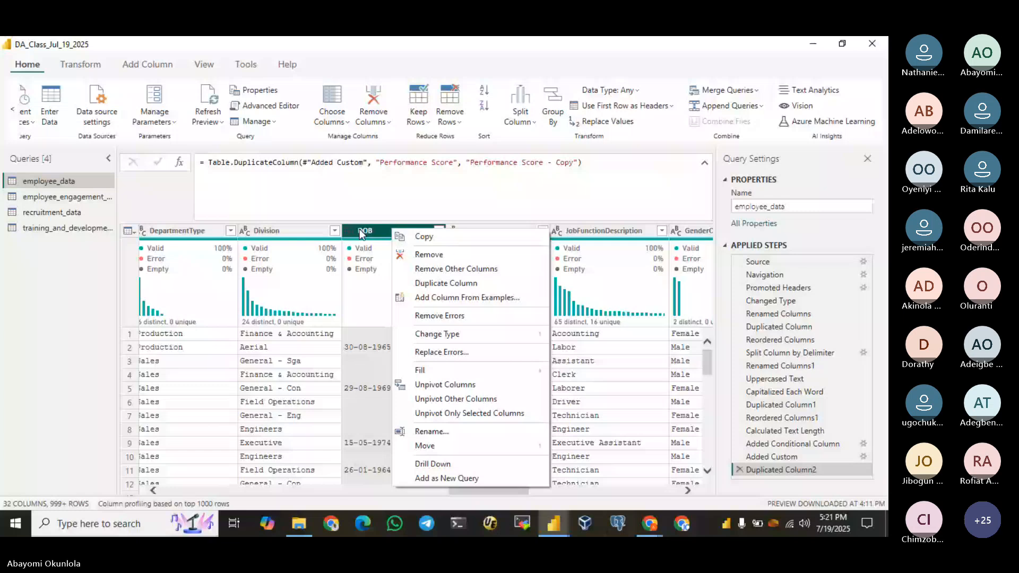
left_click(377, 228)
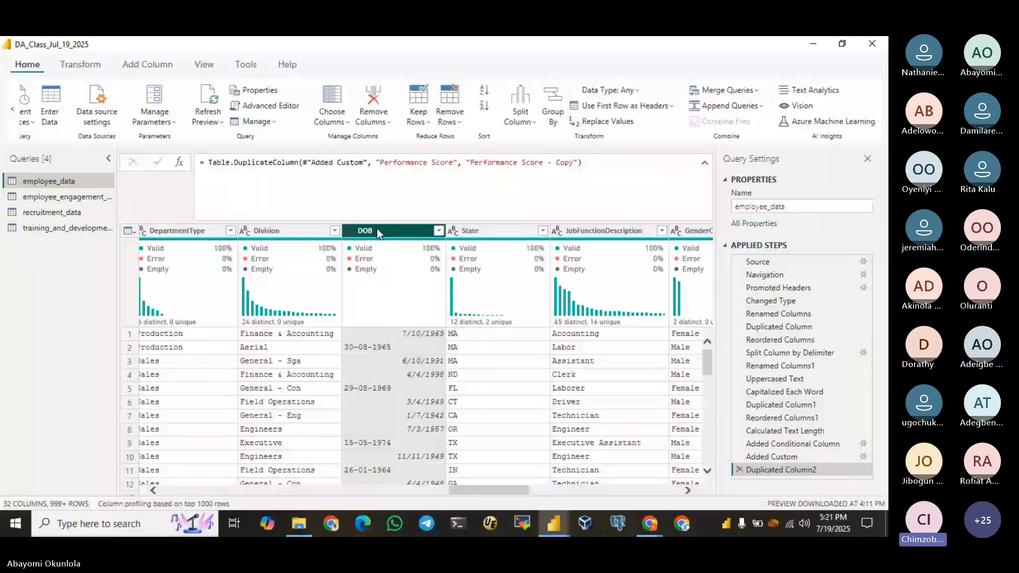
right_click(377, 228)
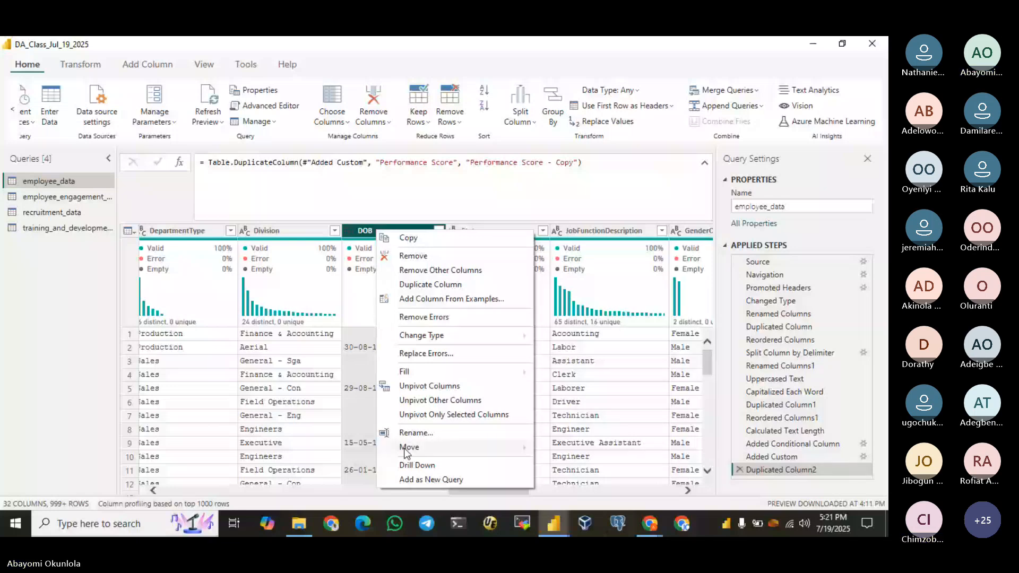
mouse_move(408, 452)
left_click(576, 475)
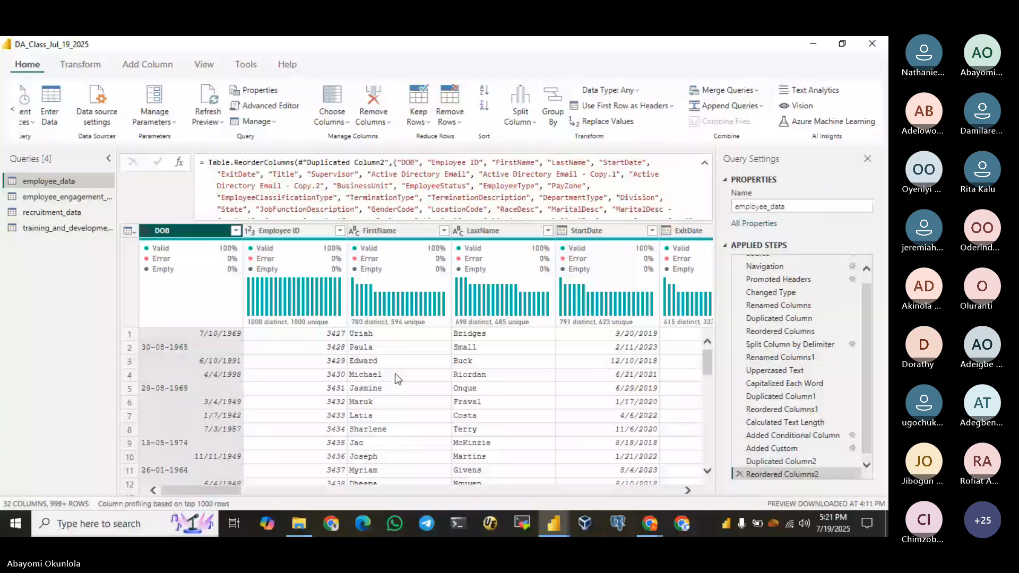
right_click(172, 231)
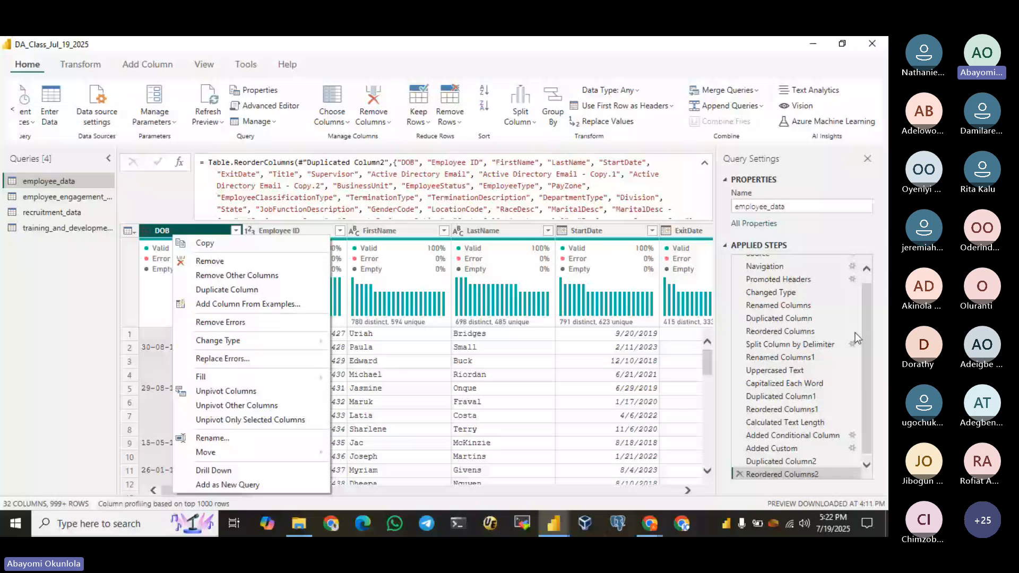
Step: Delete every applied step of employee_data that follows Promoted Headers, including the Changed Type step
left_click(738, 474)
left_click(739, 471)
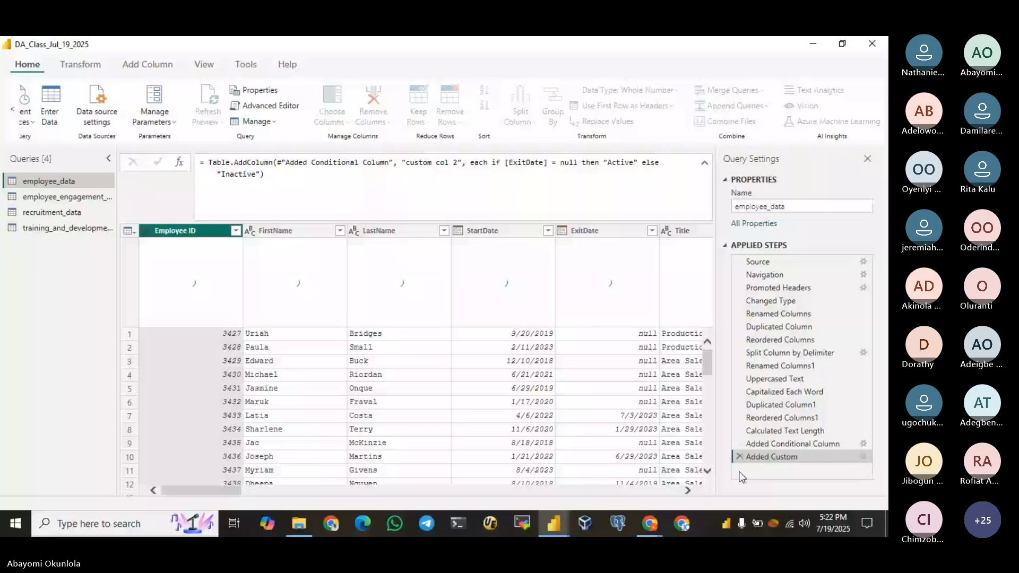
left_click(739, 457)
left_click(739, 444)
left_click(739, 431)
left_click(739, 417)
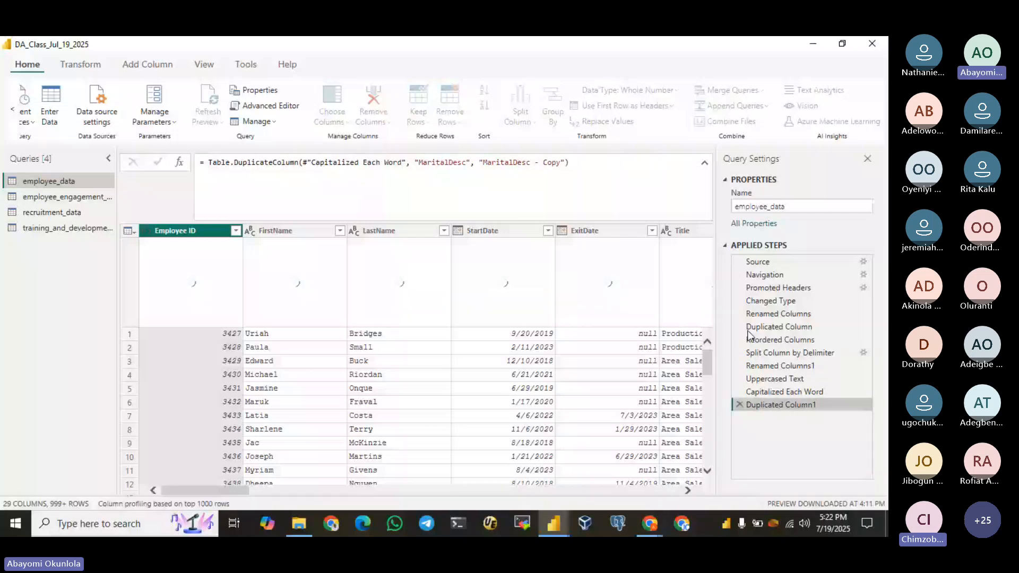
left_click(739, 405)
left_click(739, 392)
left_click(739, 378)
left_click(740, 365)
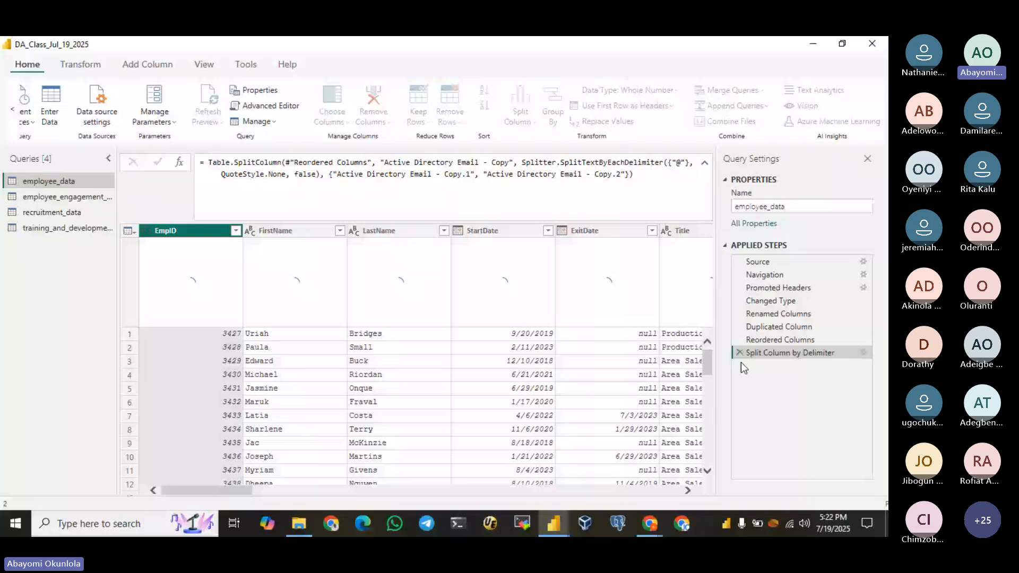
left_click(739, 352)
left_click(740, 340)
left_click(739, 326)
left_click(739, 314)
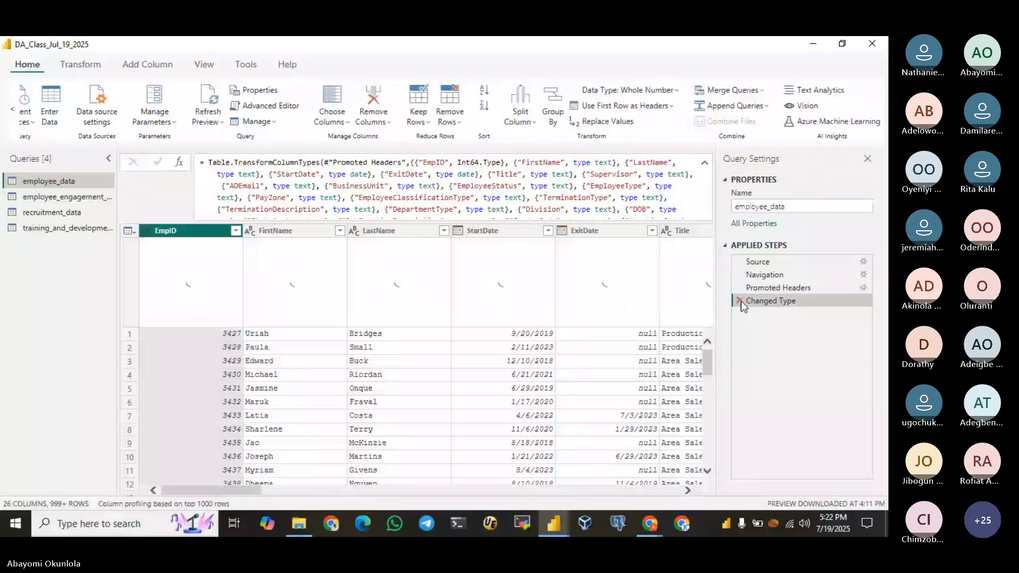
left_click(739, 301)
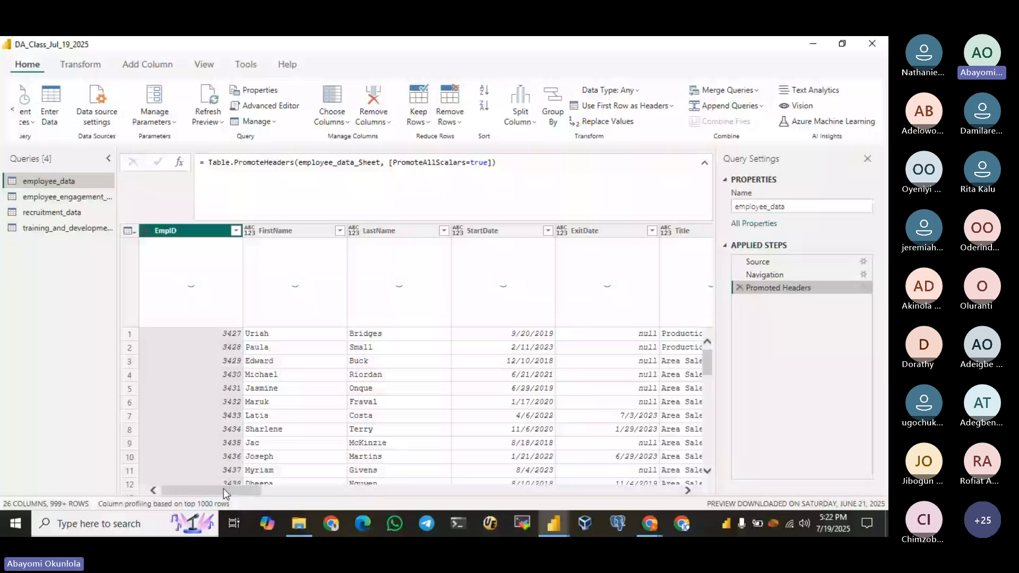
Step: Try replacing "-" with "/" in the DOB column of employee_data, and delete the resulting Replaced Value step
left_click_drag(200, 492, 675, 507)
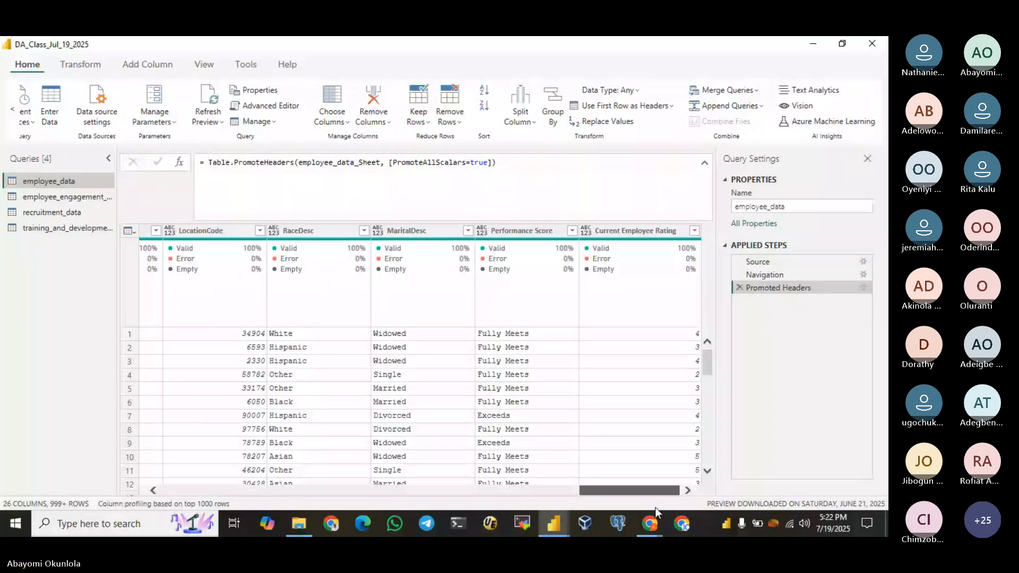
left_click_drag(641, 491, 260, 494)
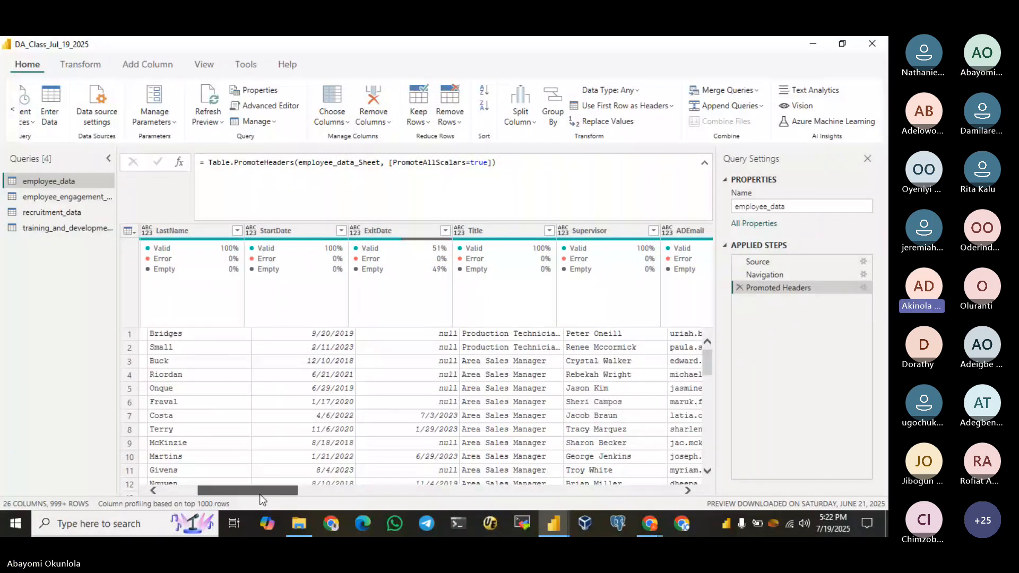
left_click_drag(259, 495, 520, 489)
left_click(466, 229)
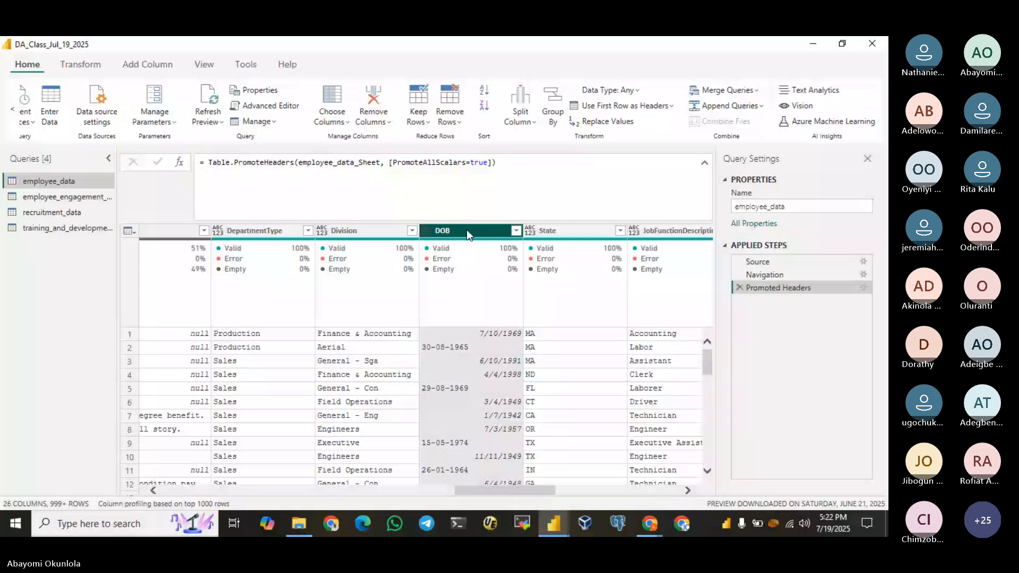
right_click(467, 229)
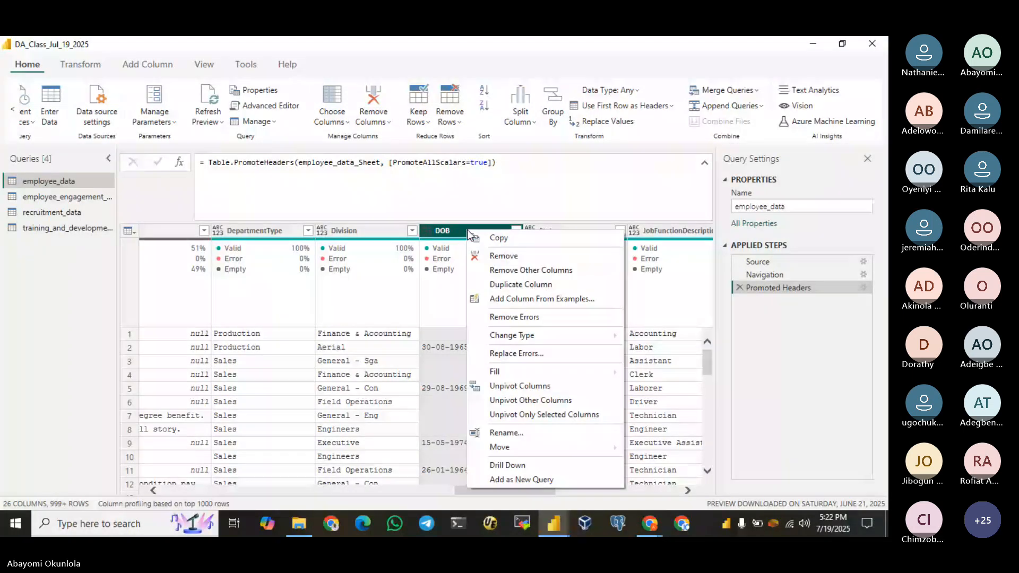
left_click(610, 120)
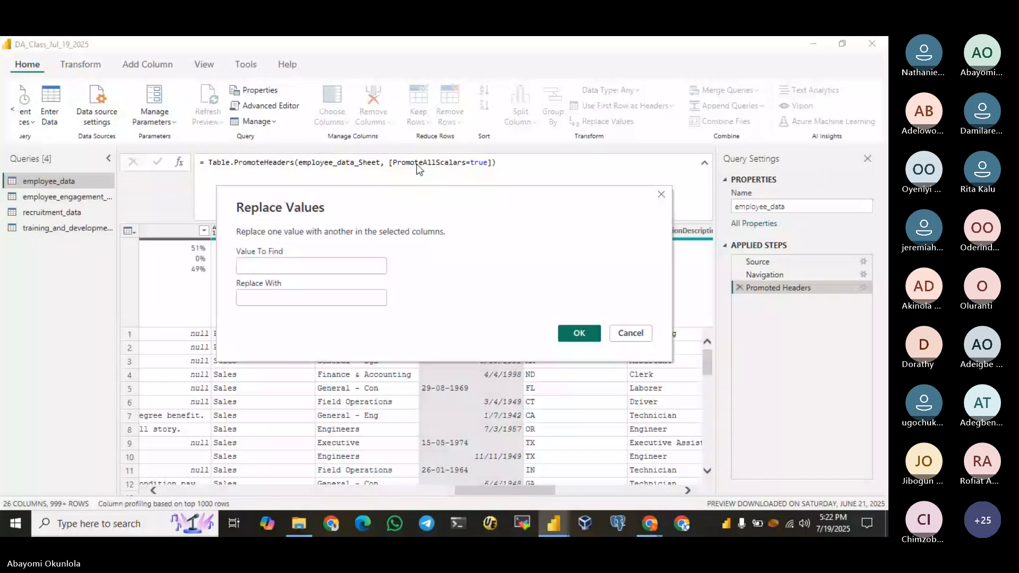
type("-")
left_click(289, 297)
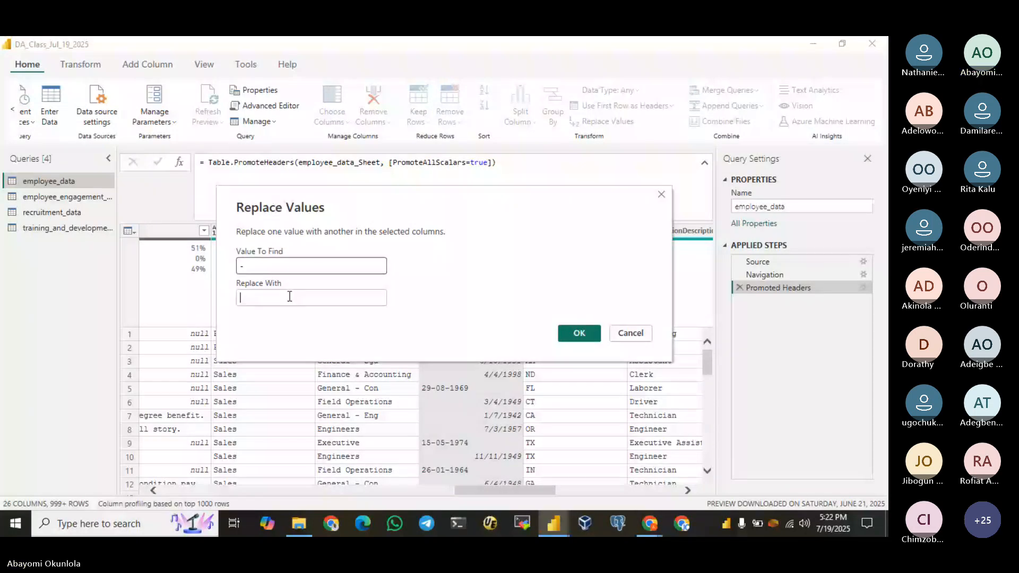
type("0")
left_click(578, 333)
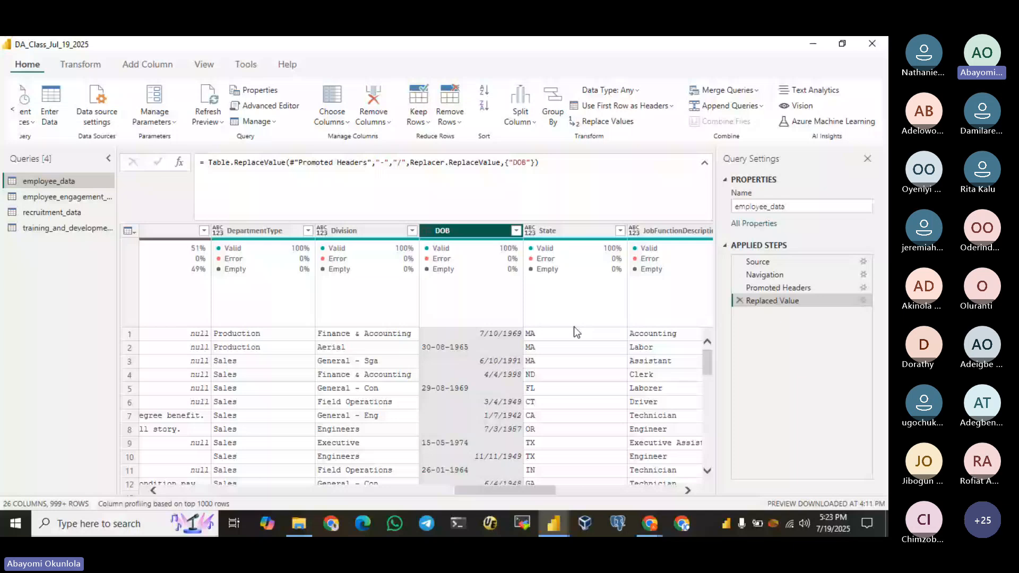
left_click(740, 299)
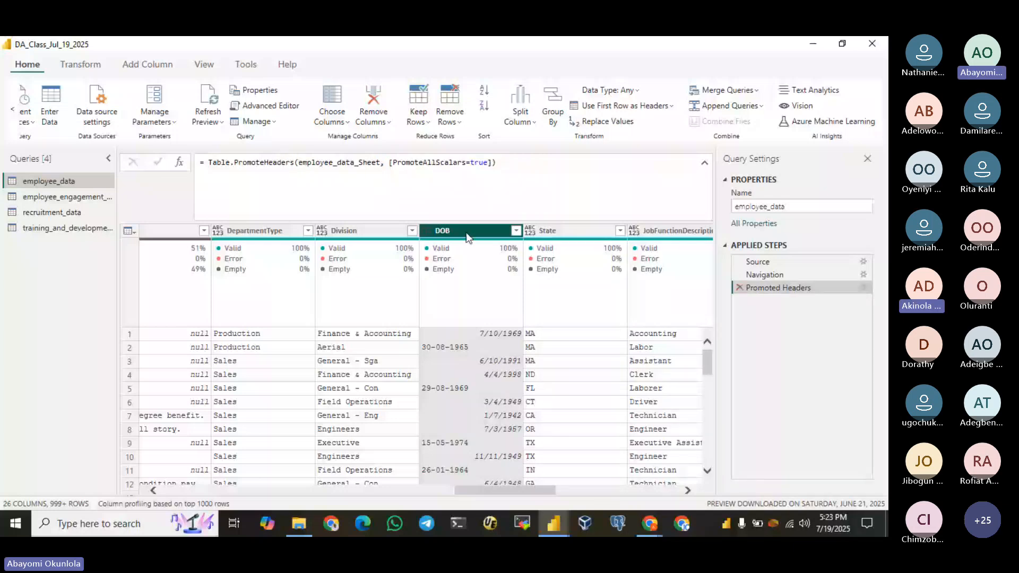
Step: Check the filter value list and the column quality summary of the DOB column
left_click(517, 230)
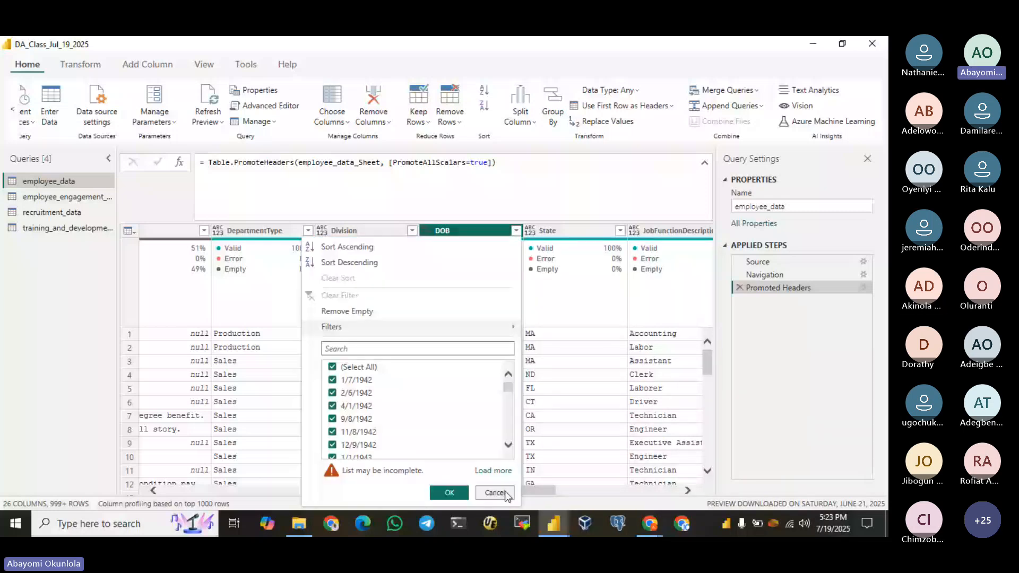
left_click(494, 492)
mouse_move(513, 270)
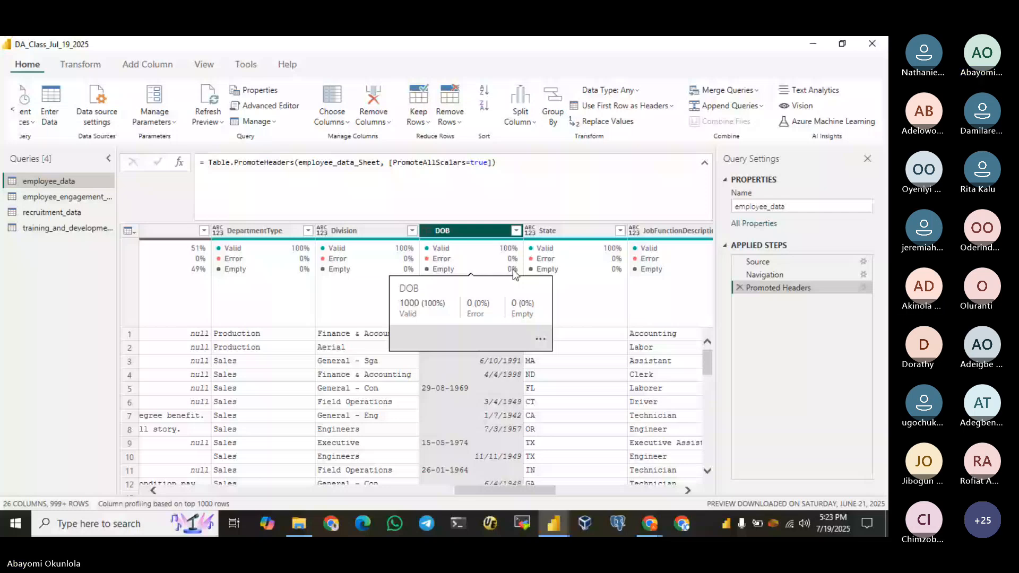
right_click(478, 232)
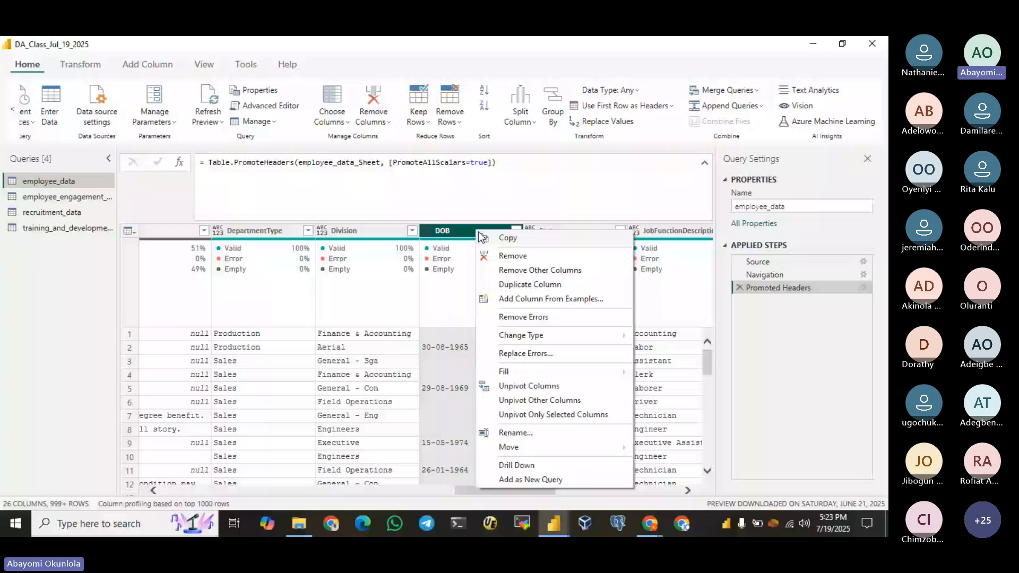
Step: Switch to the Teams meeting in the browser and read the latest chat messages
left_click(650, 524)
left_click(611, 459)
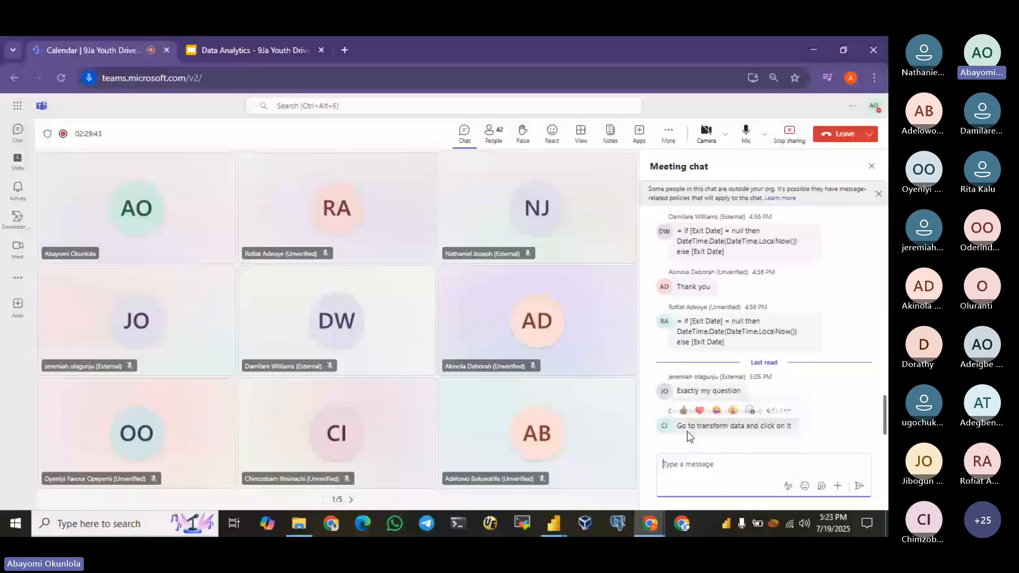
left_click(817, 50)
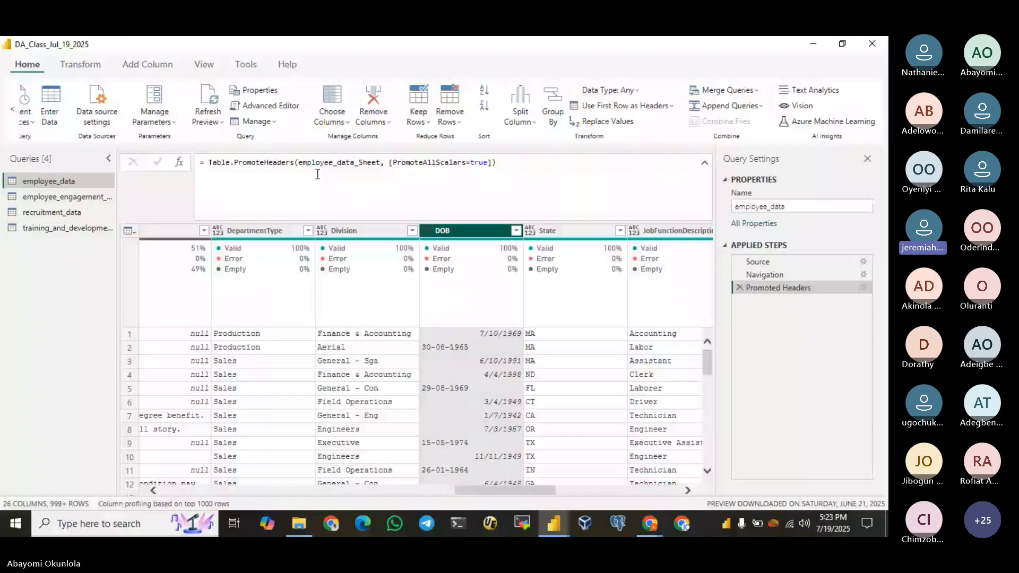
left_click(86, 65)
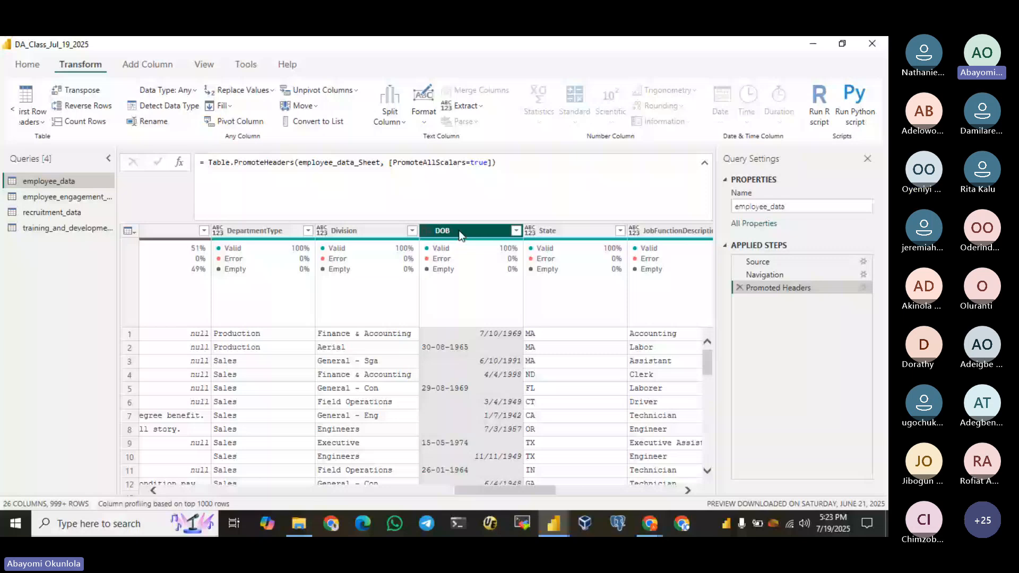
left_click(428, 231)
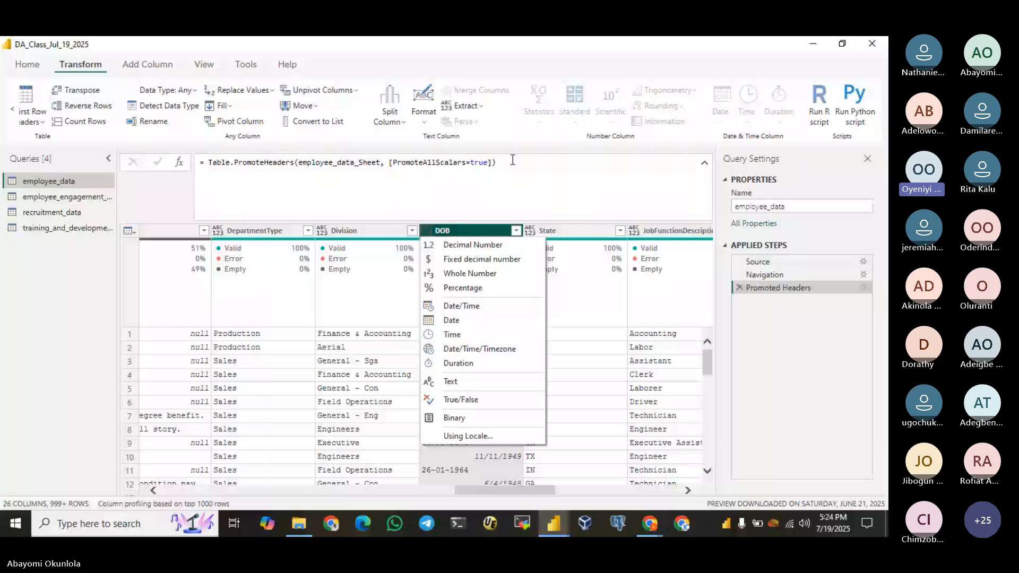
left_click(245, 90)
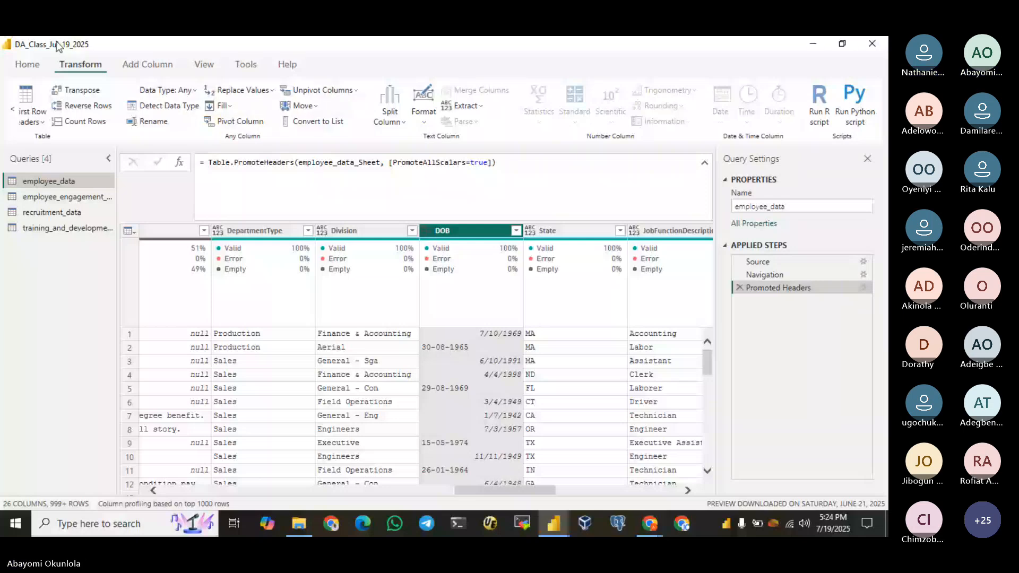
left_click(27, 64)
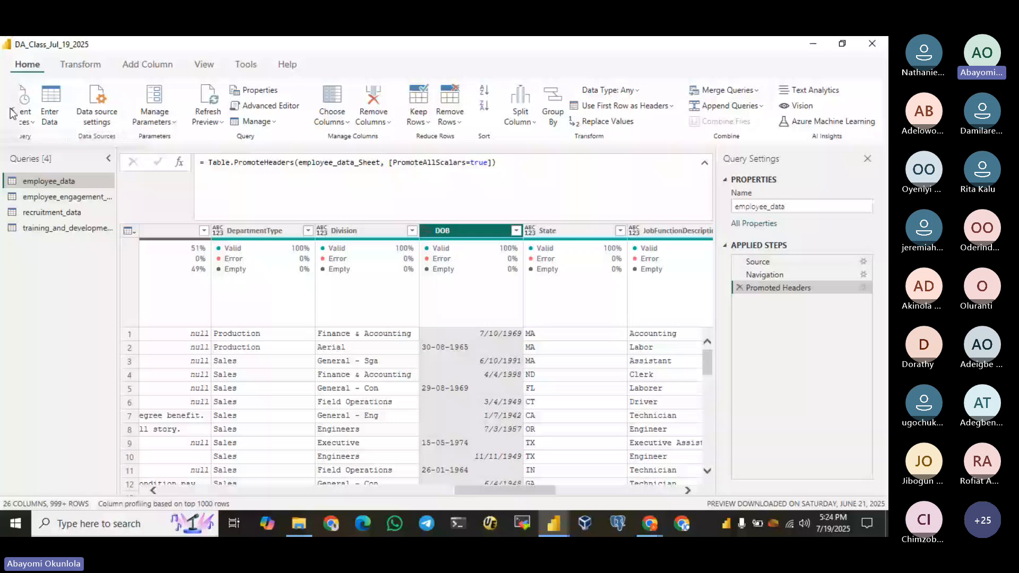
left_click(30, 65)
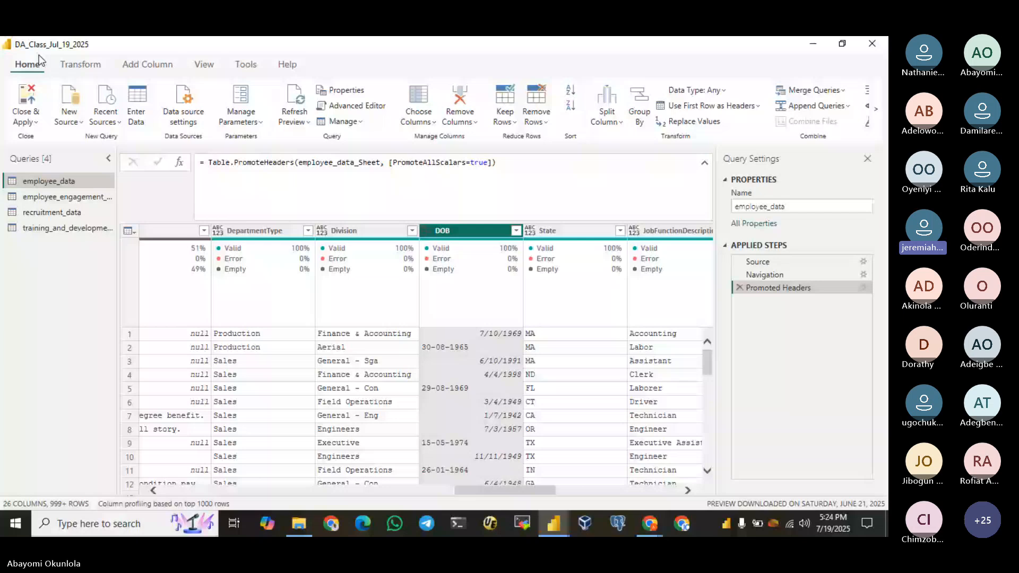
left_click(148, 71)
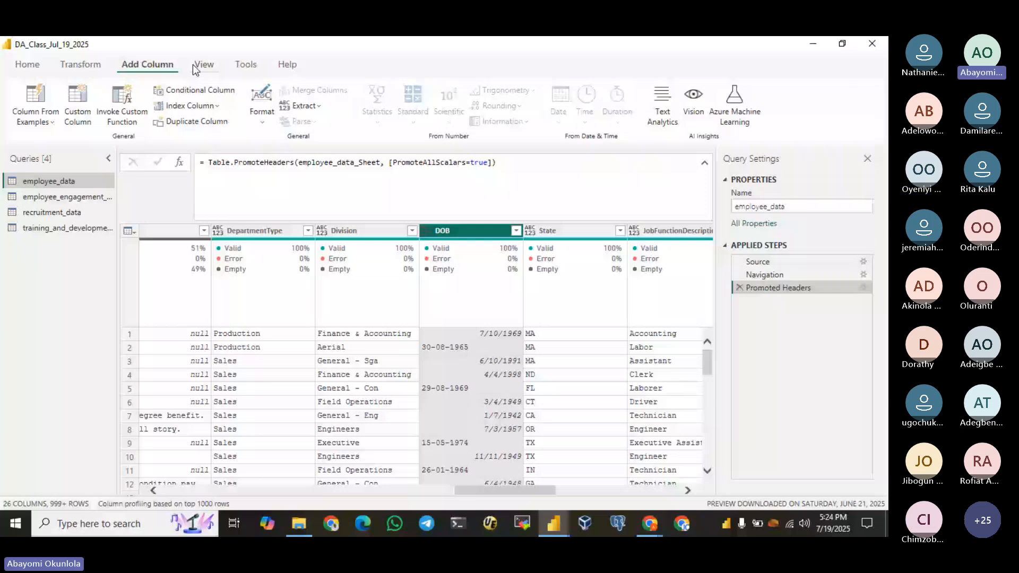
left_click(813, 44)
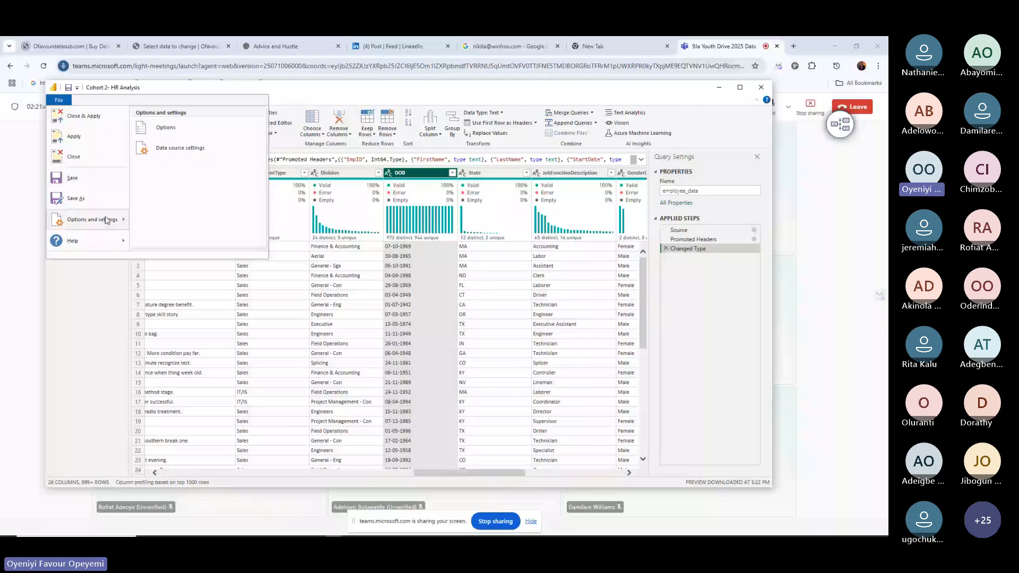
Step: Check the import locale in the current file's Regional Settings options and look through the dates in the DOB column
left_click(171, 127)
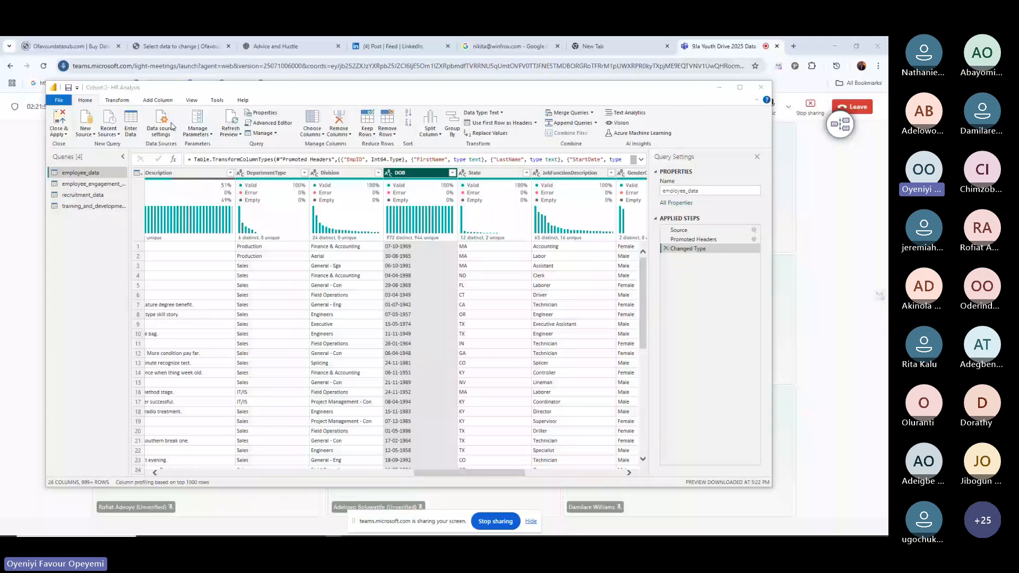
mouse_move(334, 531)
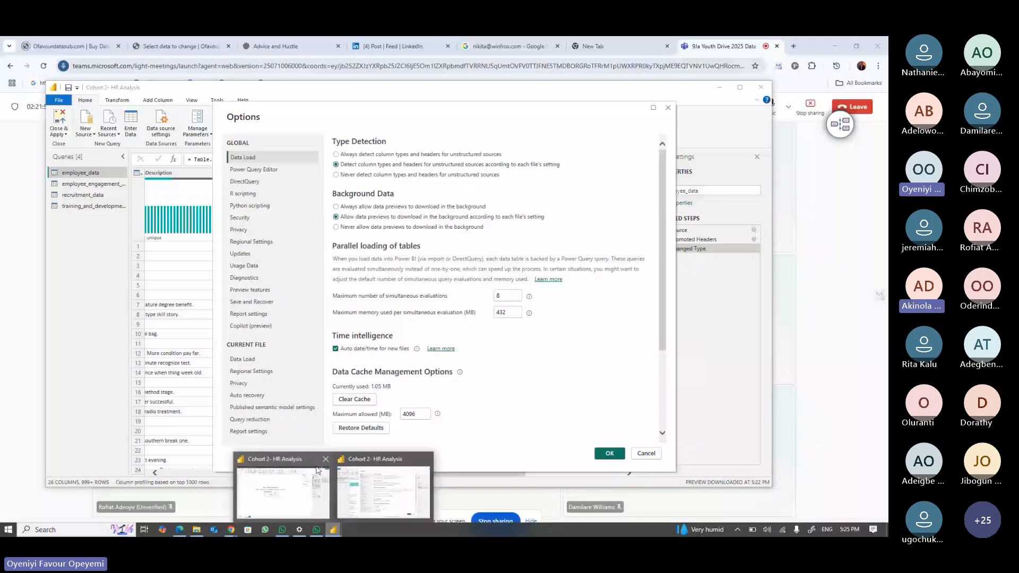
left_click(317, 470)
left_click(260, 371)
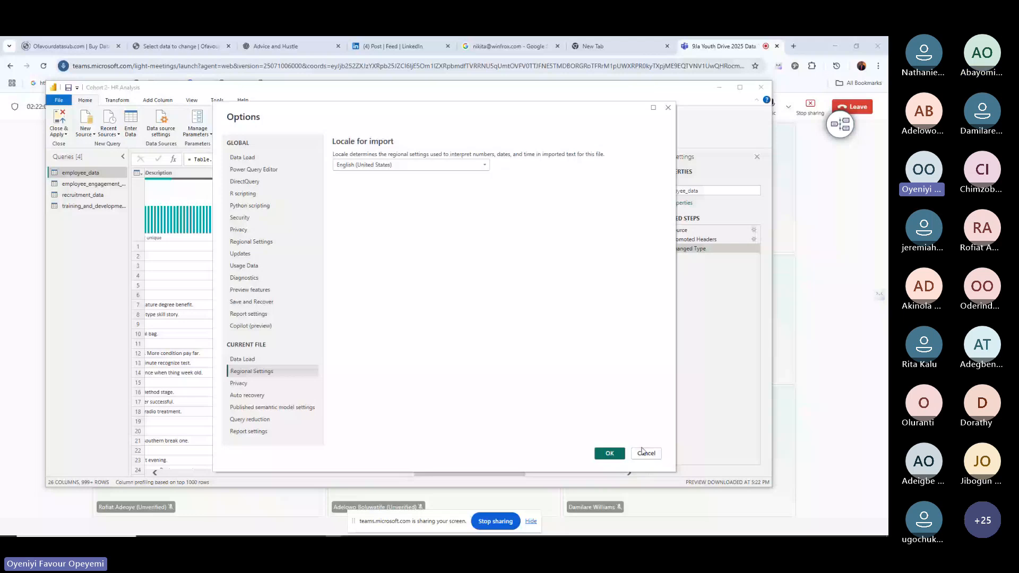
left_click(600, 449)
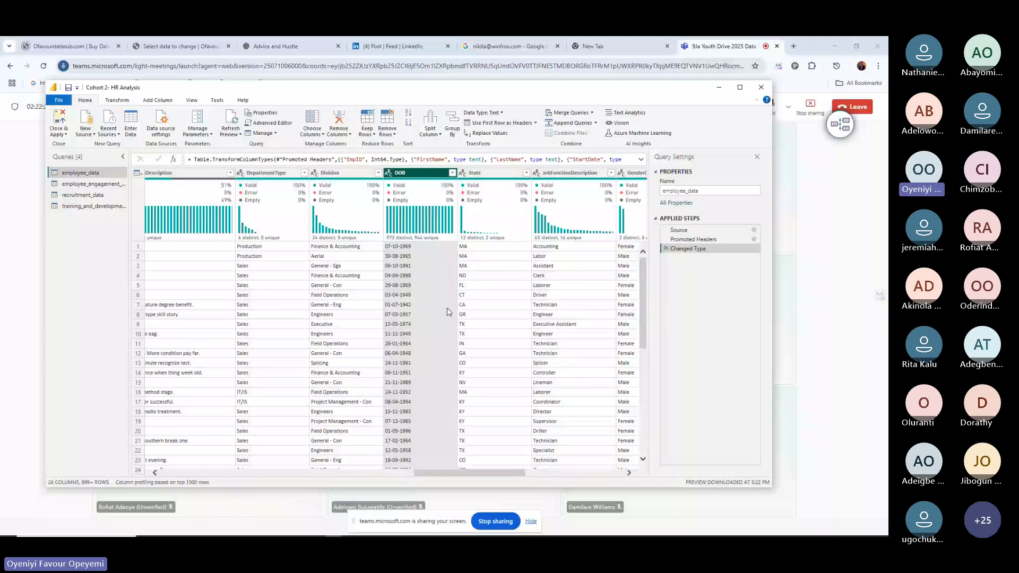
scroll(447, 312, "down", 3)
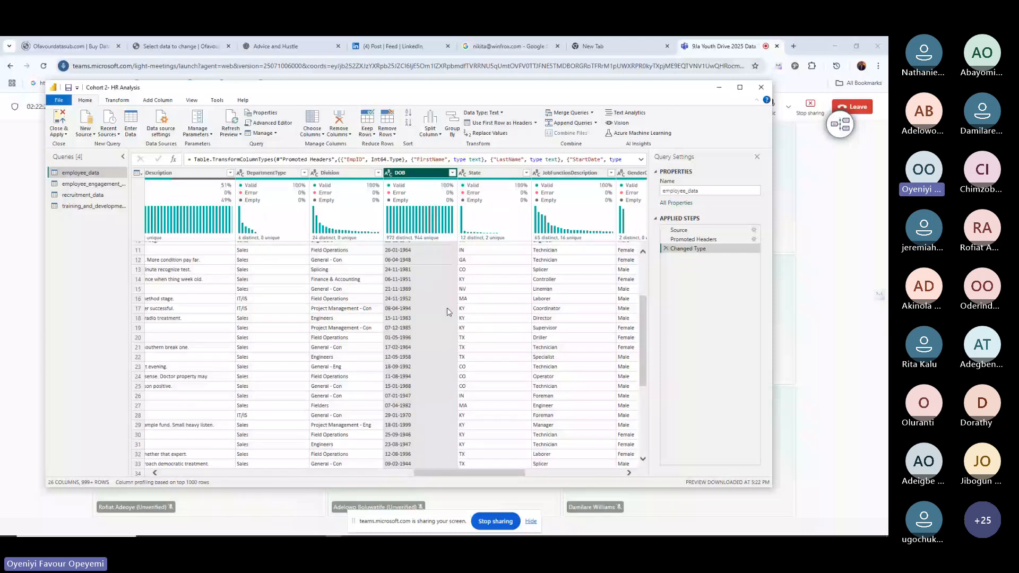
scroll(447, 312, "down", 5)
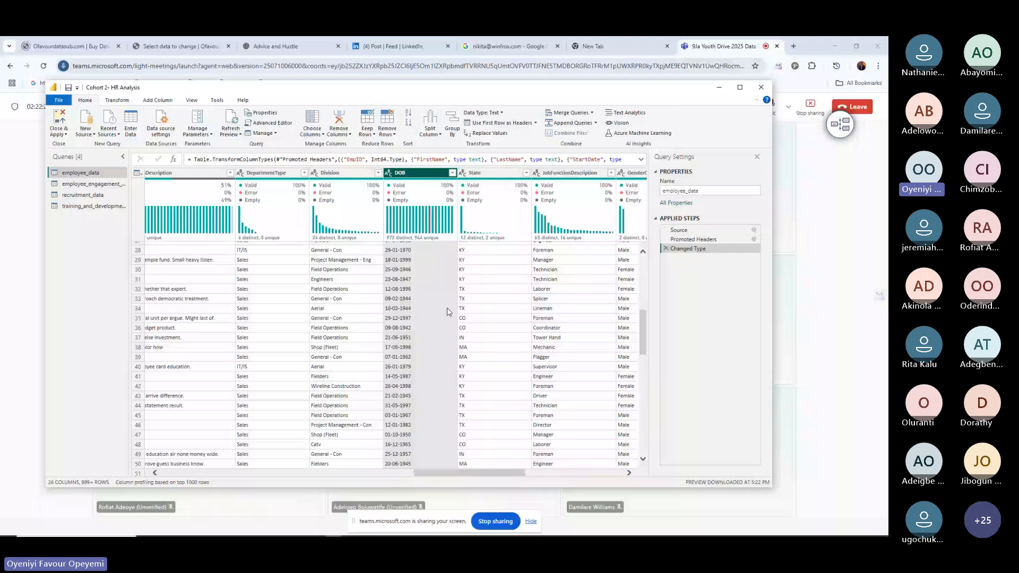
scroll(447, 312, "up", 8)
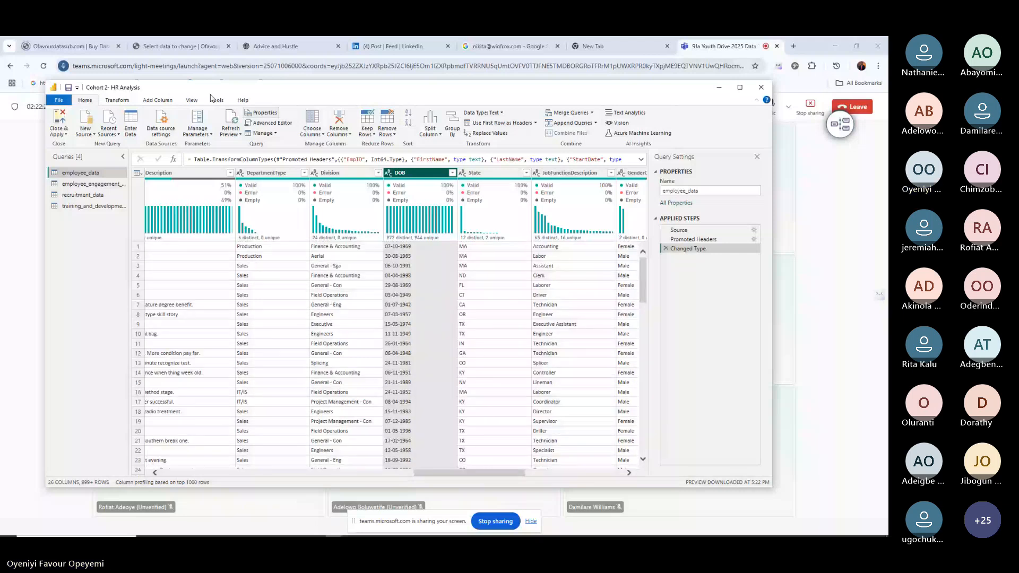
Step: Choose a locale for import in the current file's Regional Settings options, and open the data type choices for the DOB column
left_click(57, 101)
mouse_move(91, 218)
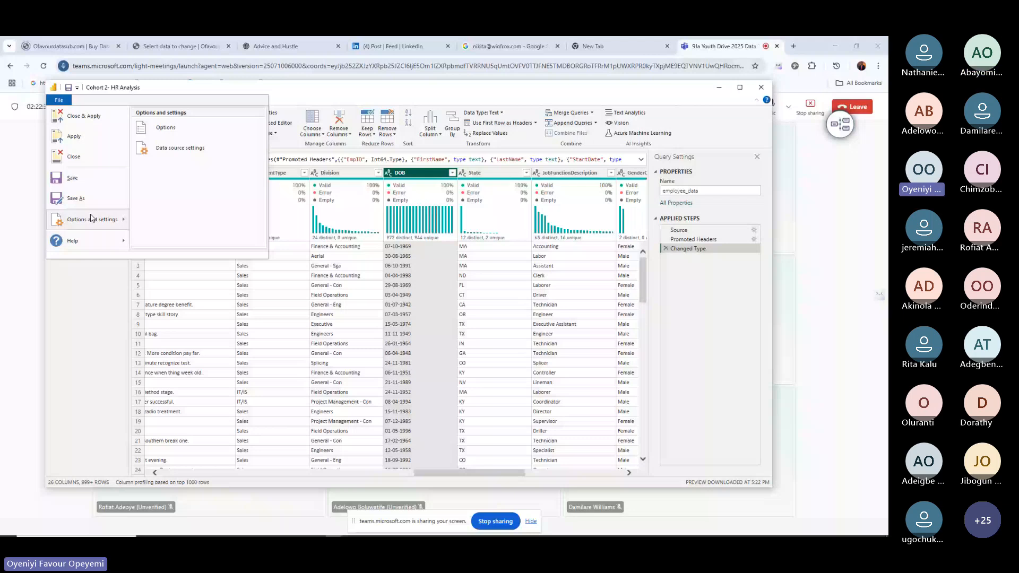
left_click(165, 129)
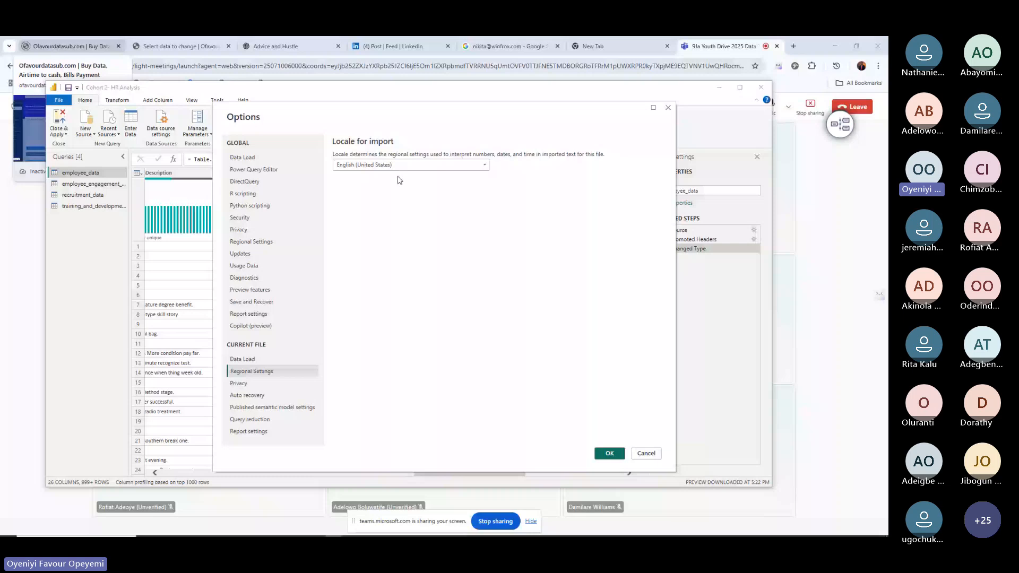
left_click(399, 165)
left_click(394, 352)
left_click(611, 453)
left_click(392, 174)
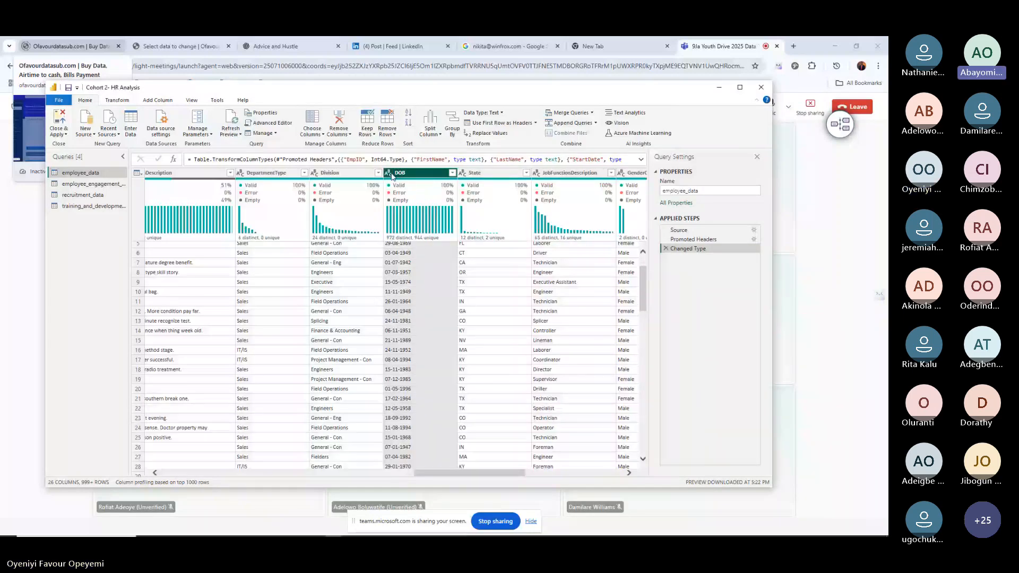
left_click(390, 174)
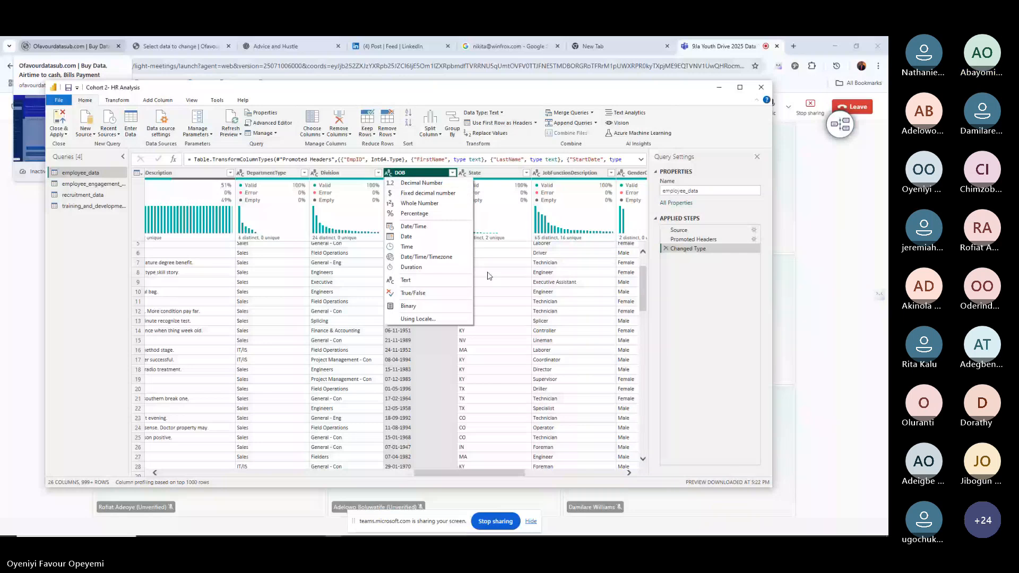
Step: Stop sharing the screen in the Teams meeting and return to the Power Query window of DA_Class_Jul_19_2025
left_click(813, 109)
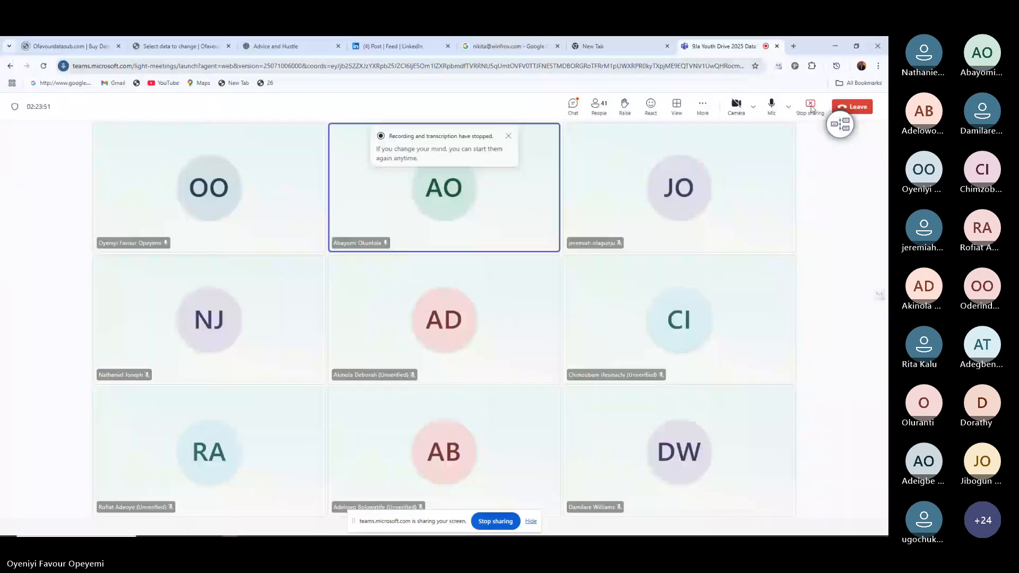
left_click(811, 109)
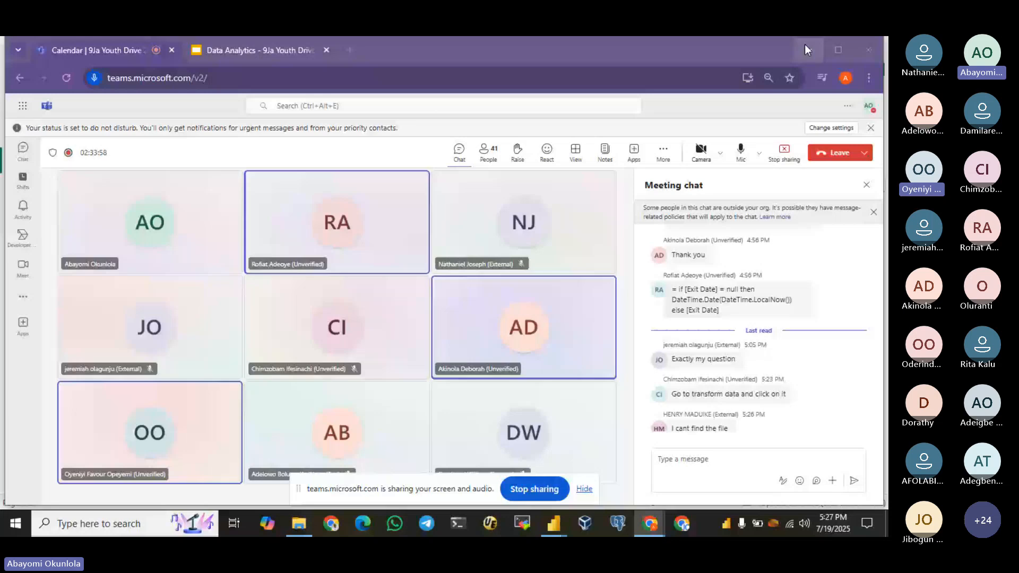
left_click(805, 45)
left_click(554, 523)
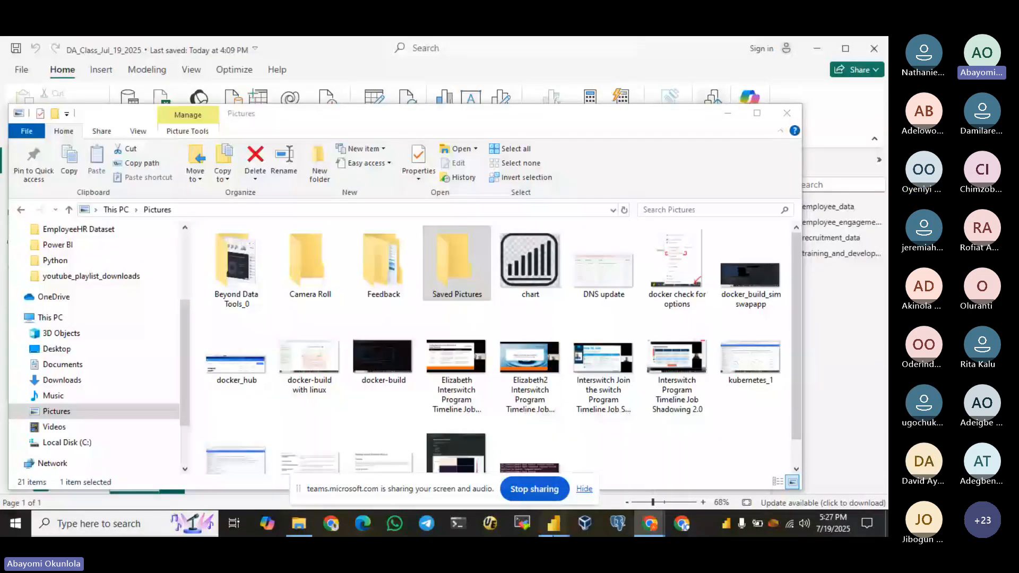
left_click(624, 463)
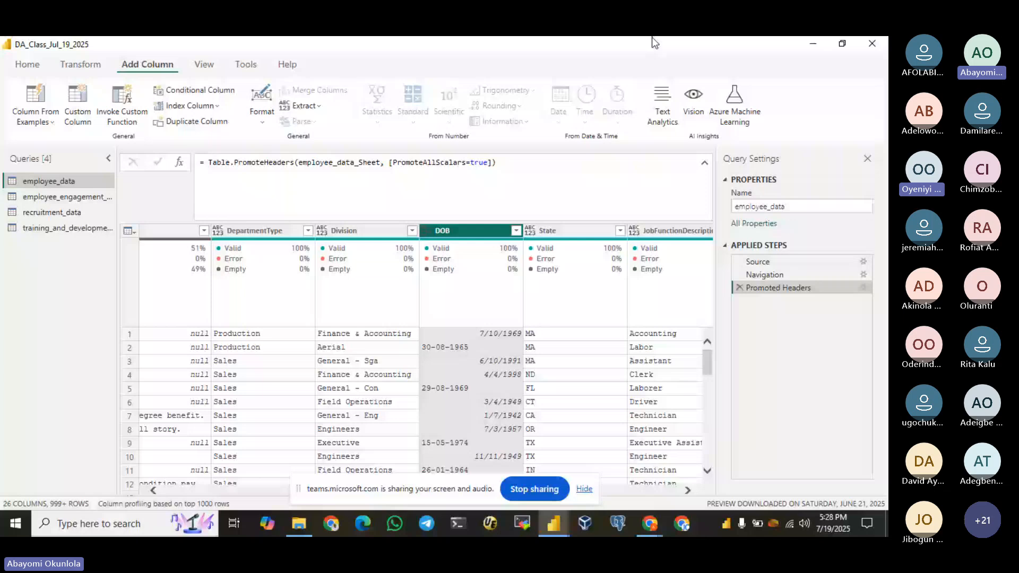
Step: Close the Power Query Editor without applying the pending query changes and return to the report
left_click(584, 488)
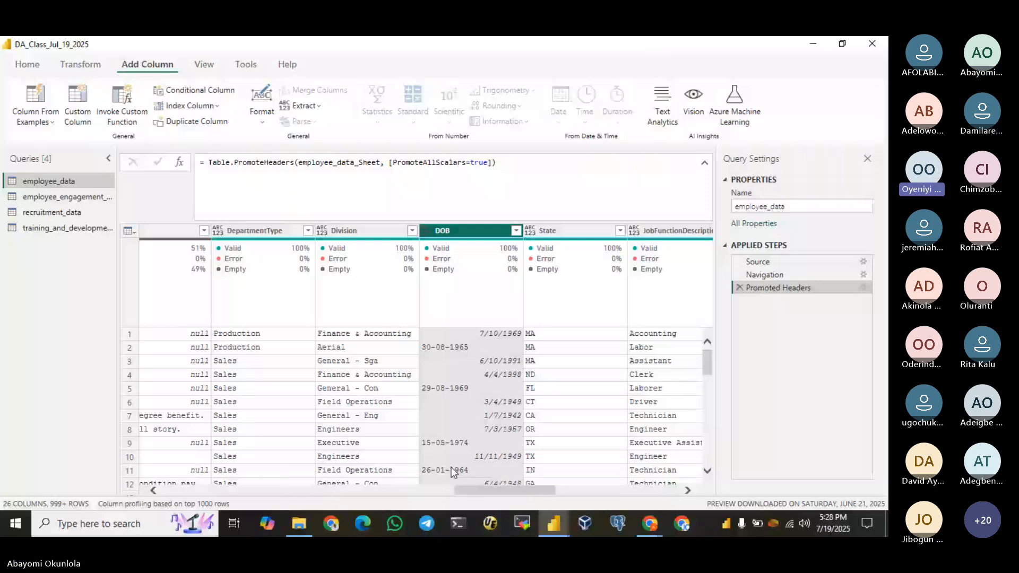
left_click(28, 64)
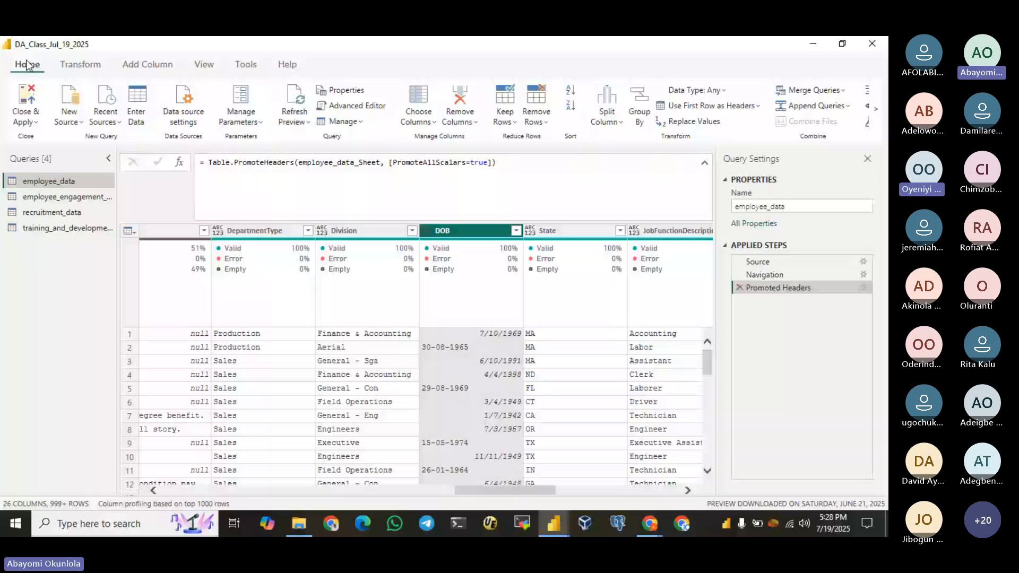
left_click(812, 44)
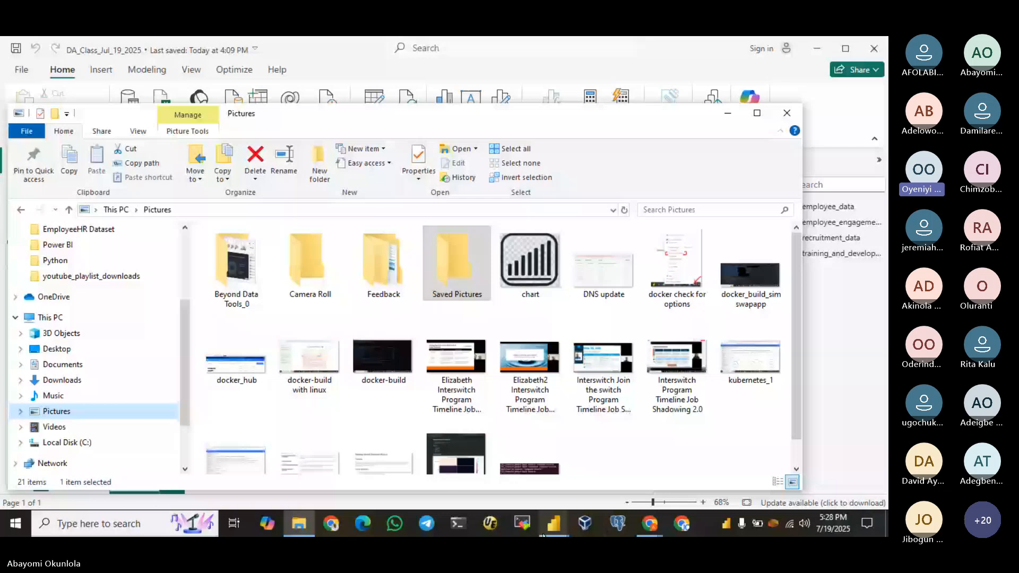
left_click(553, 524)
left_click(34, 123)
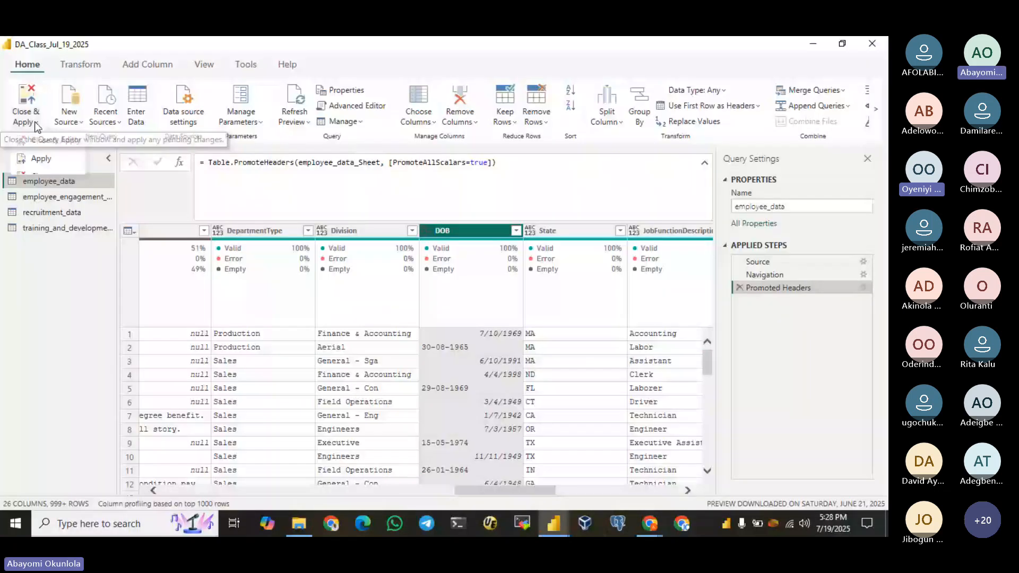
left_click(45, 140)
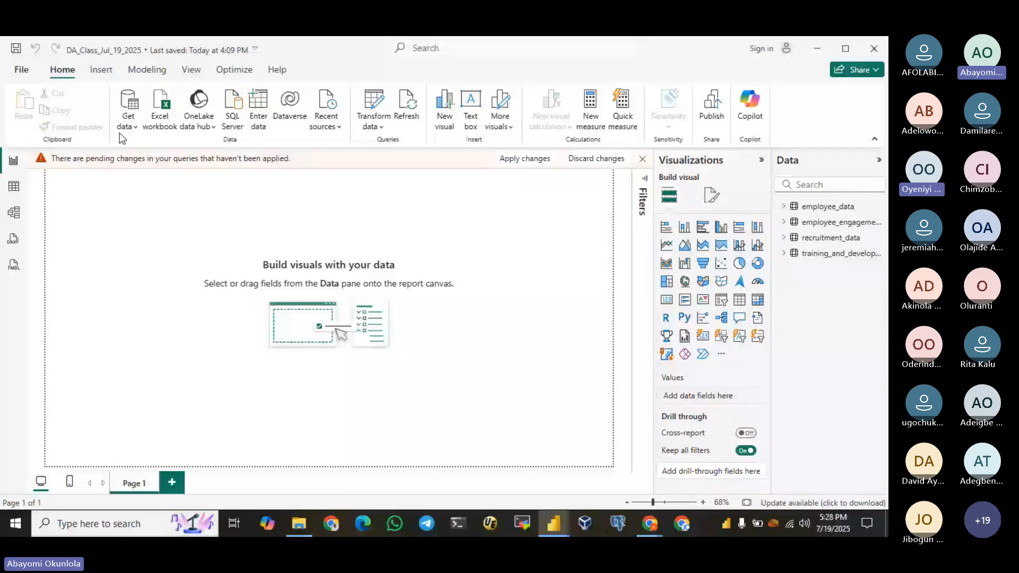
Step: Open the current file's Regional Settings options and select English (United States) as the locale for import
left_click(22, 73)
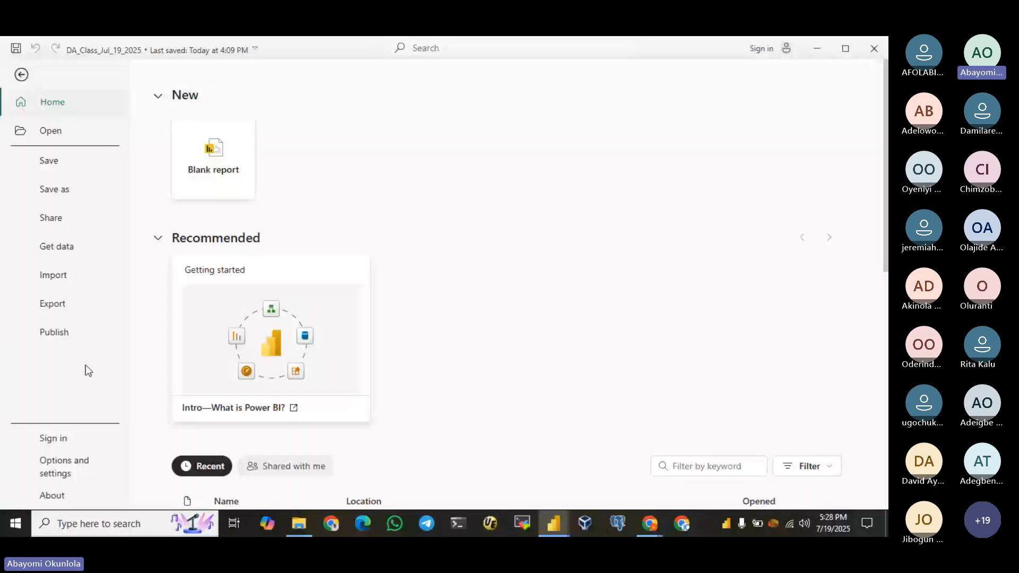
left_click(63, 466)
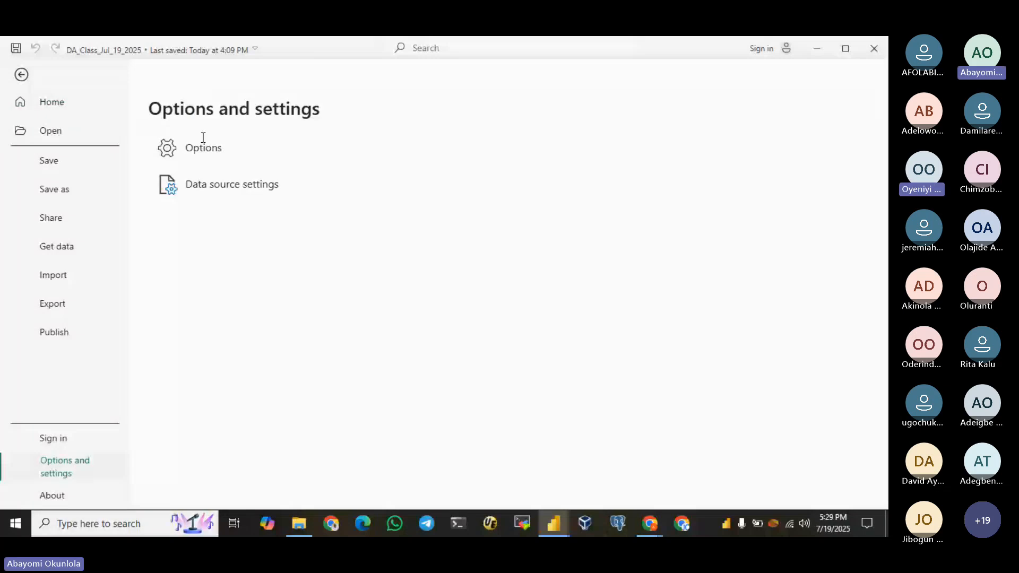
key("Escape")
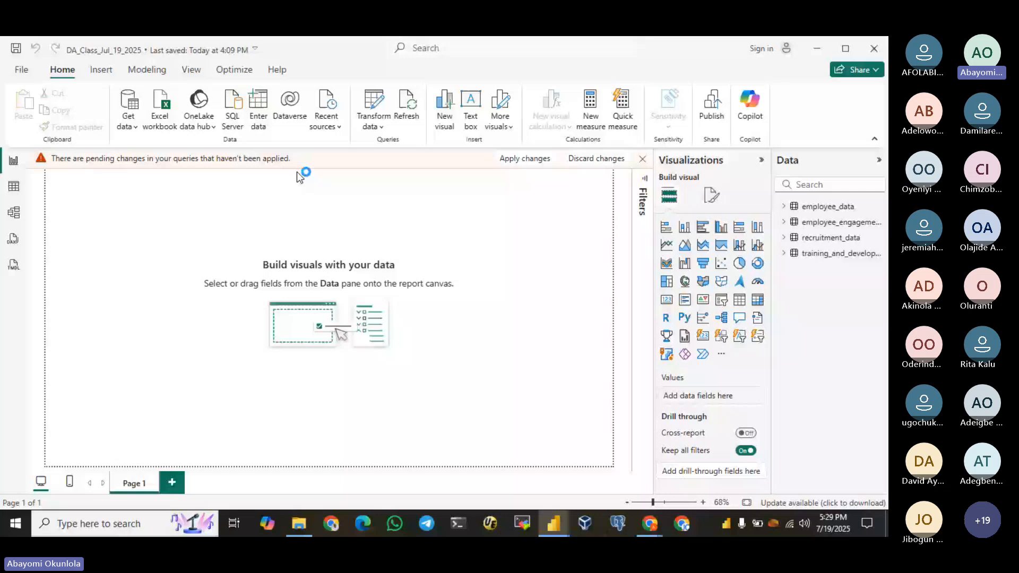
left_click(15, 71)
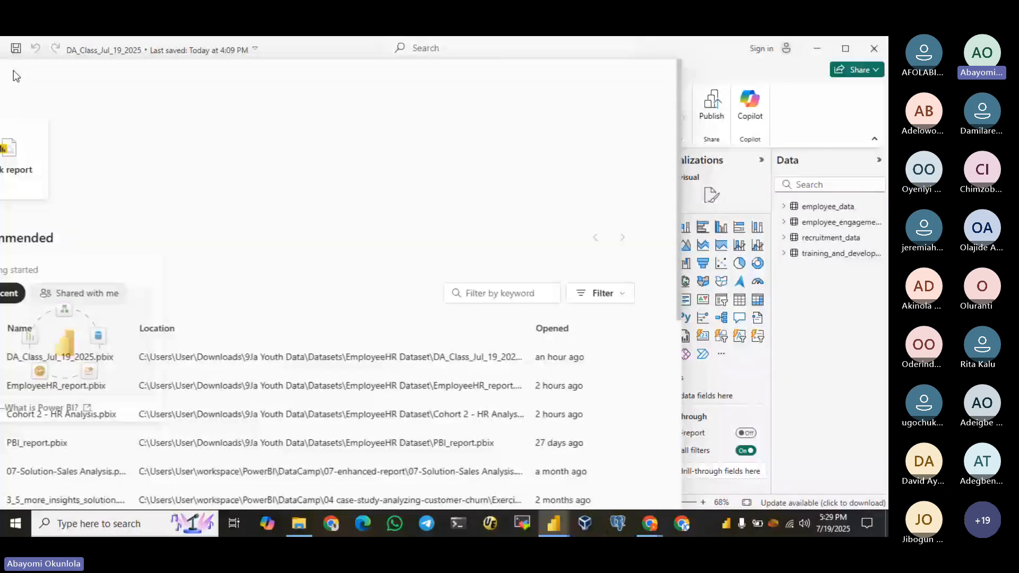
left_click(15, 74)
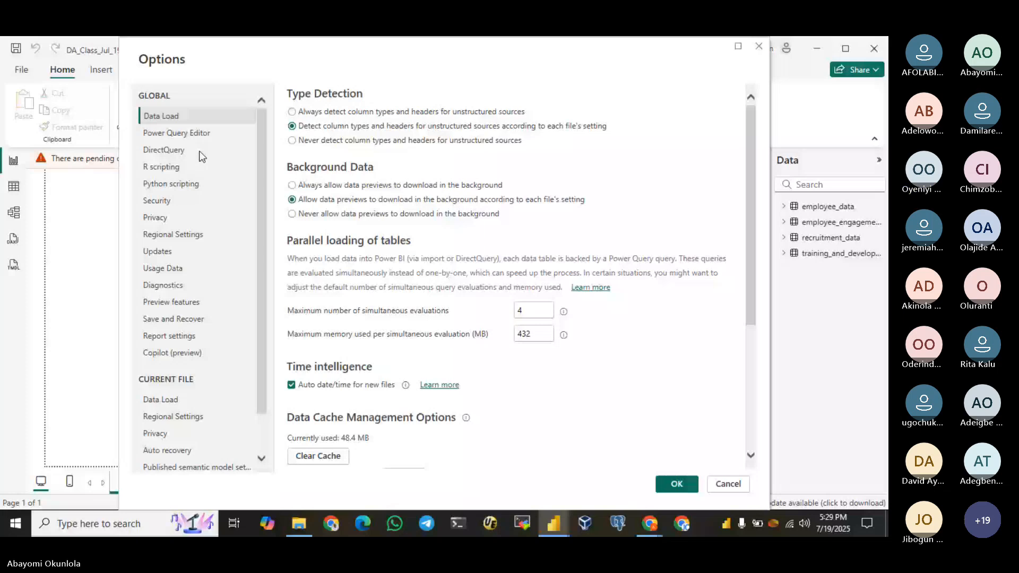
left_click(173, 416)
left_click(387, 127)
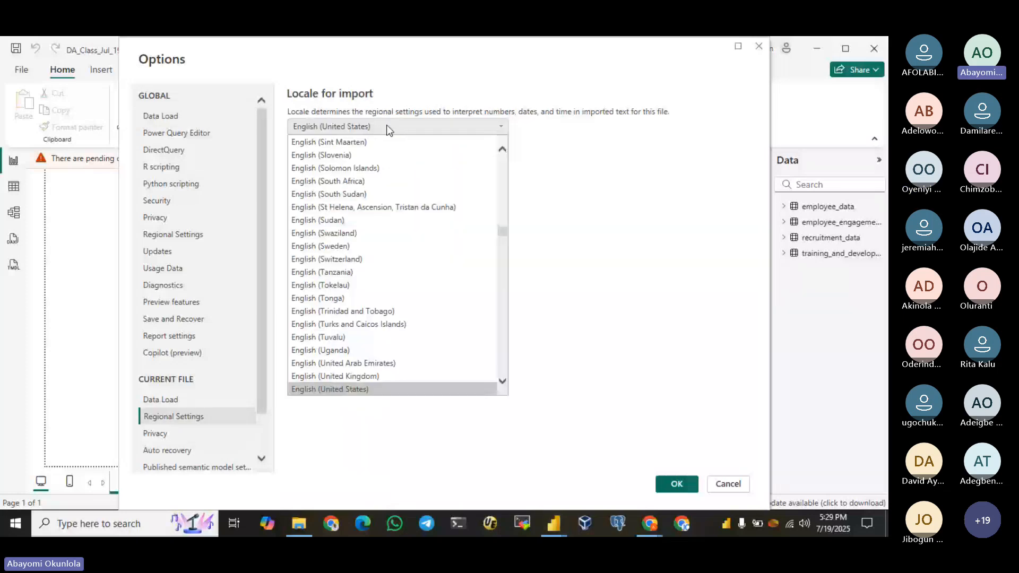
left_click(437, 386)
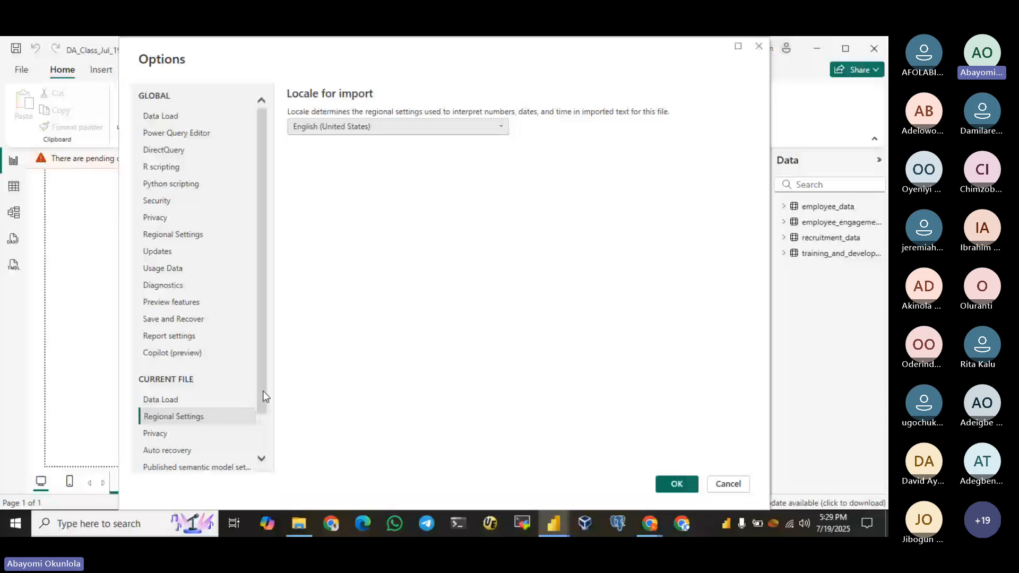
Step: Check the application language and model language in the global Regional Settings options
left_click_drag(263, 392, 269, 440)
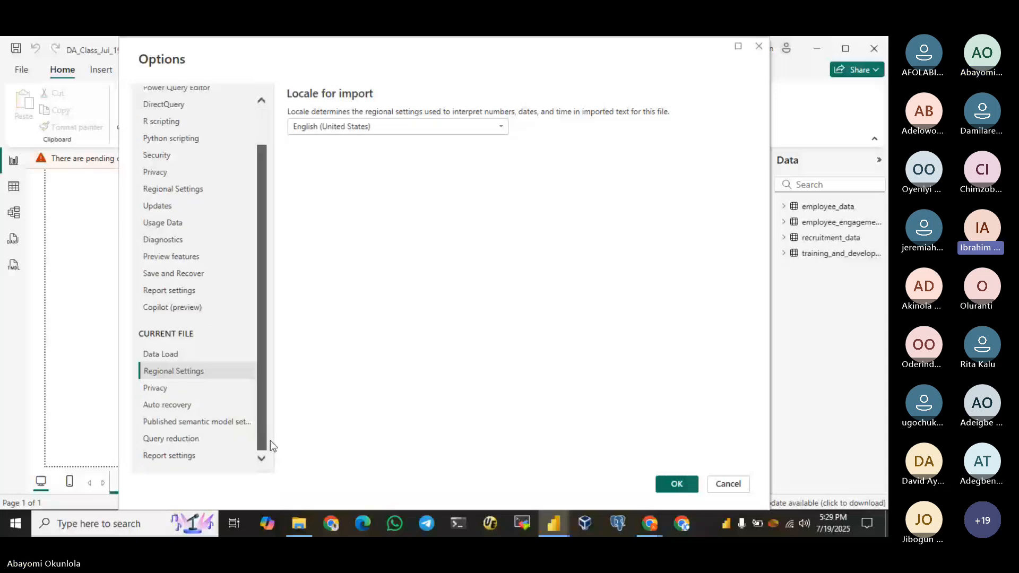
left_click_drag(270, 441, 269, 437)
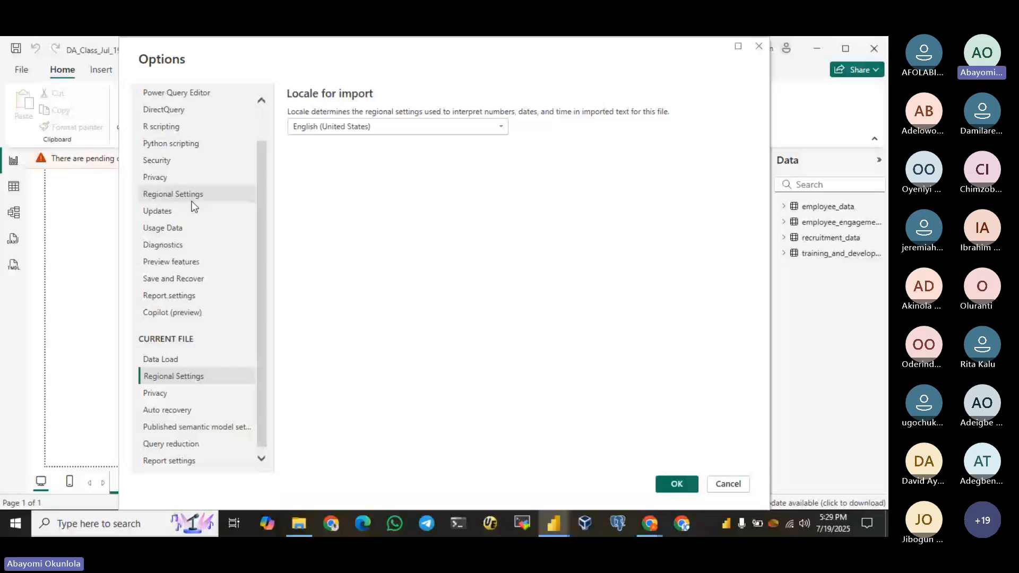
left_click(192, 201)
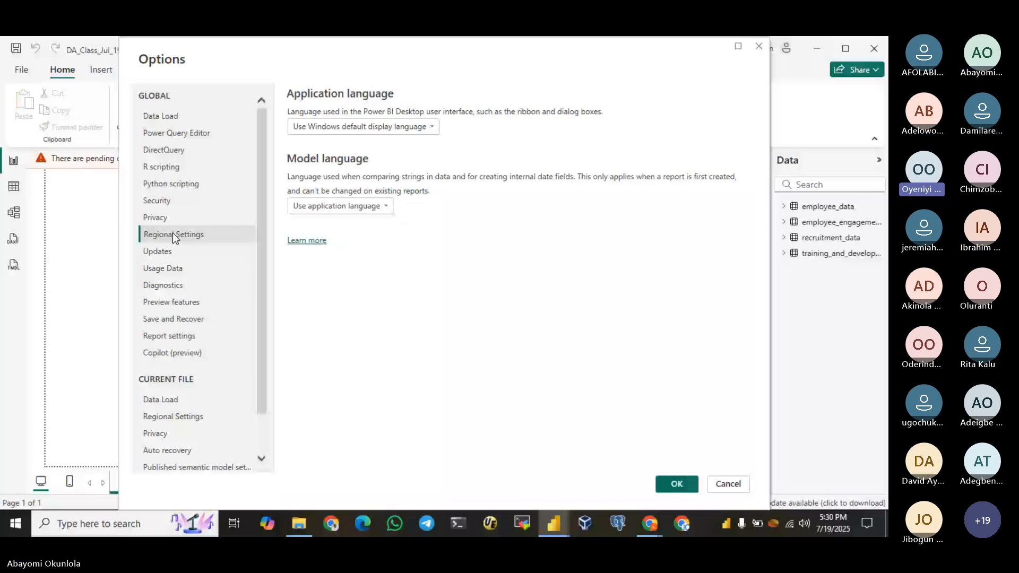
Step: Return to the current file's Regional Settings, choose English (United States) as the import locale again, and accept the options
scroll(177, 375, "down", 1)
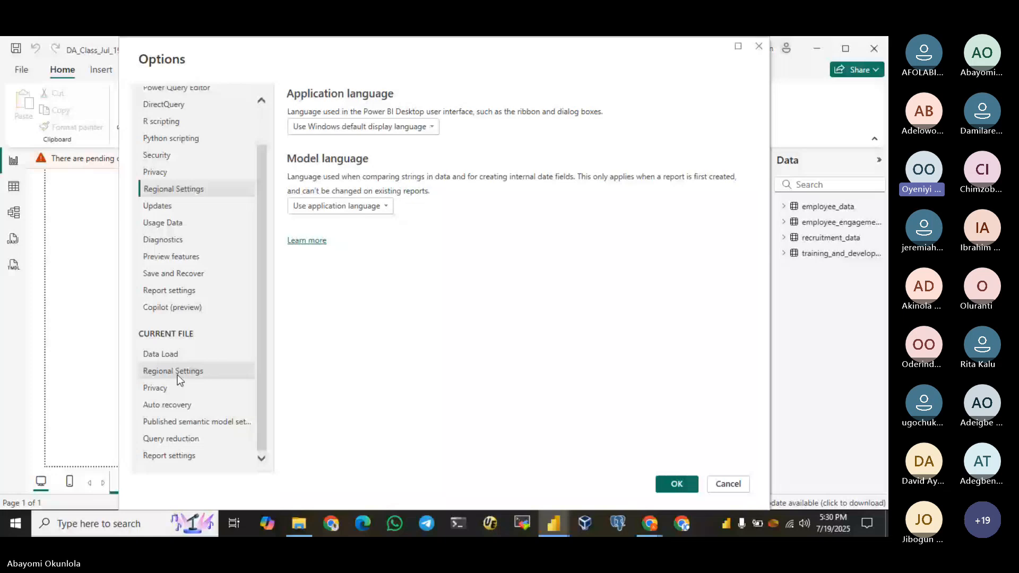
left_click(177, 374)
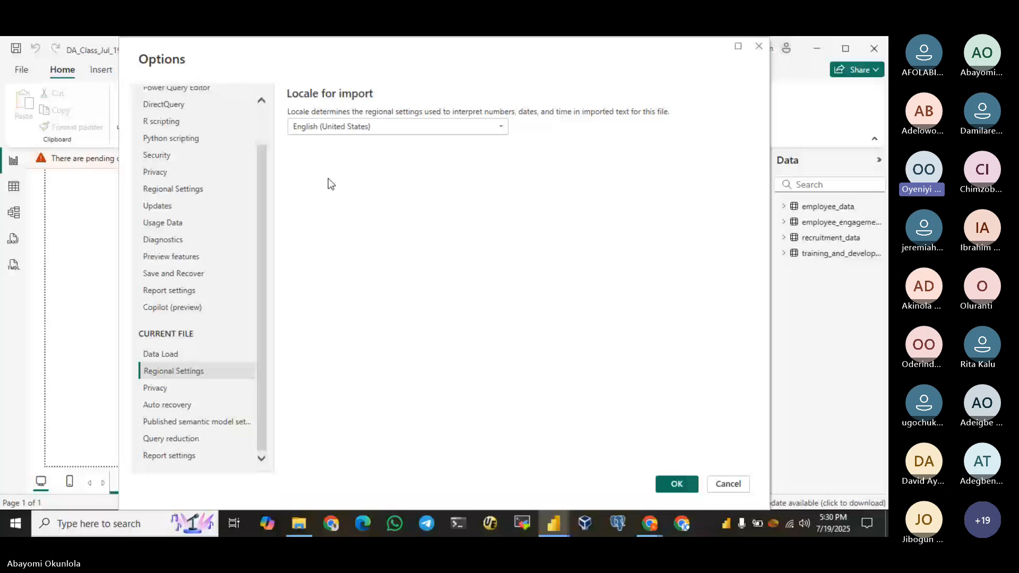
left_click(445, 127)
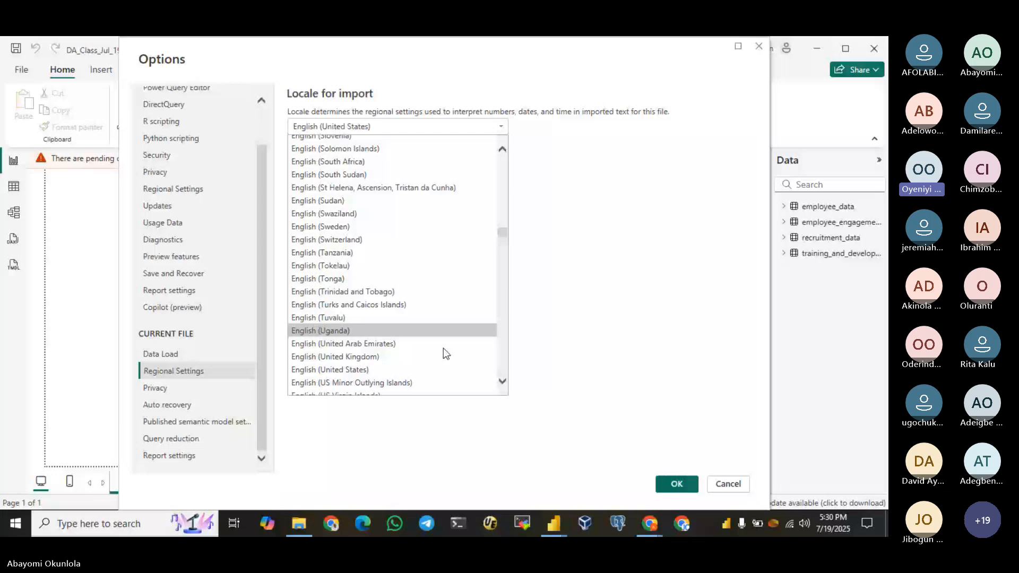
scroll(444, 350, "down", 4)
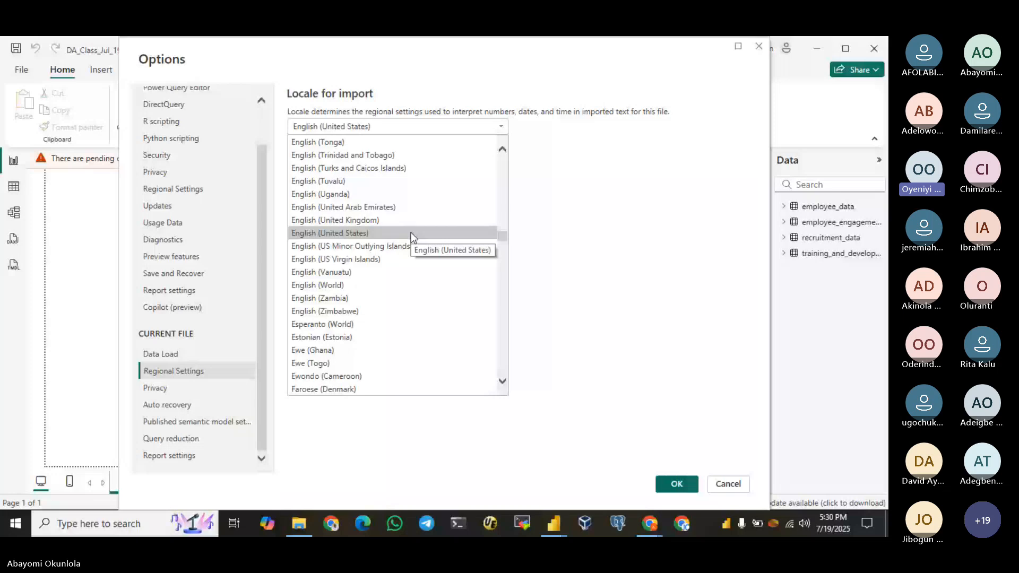
left_click(413, 234)
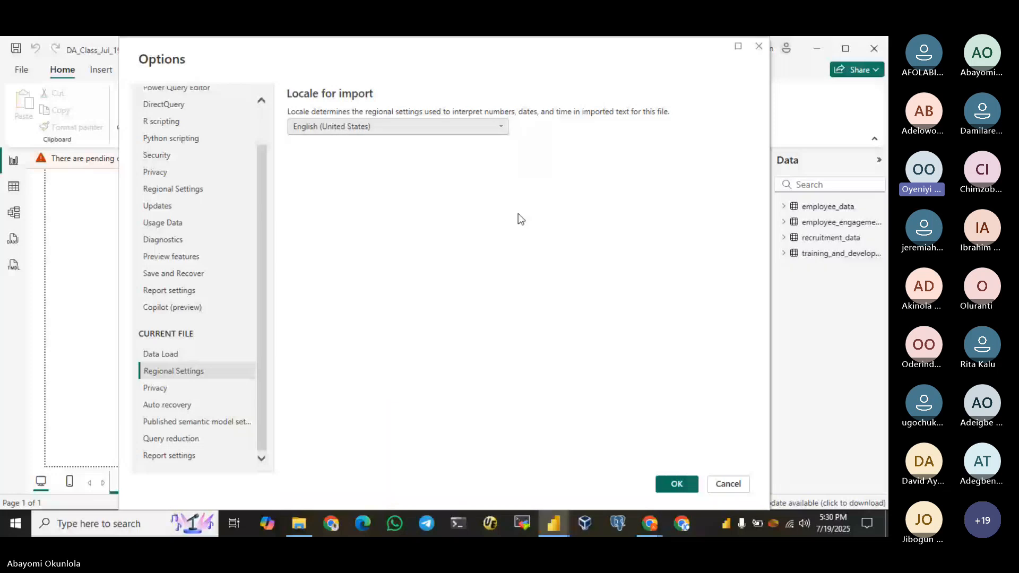
left_click(675, 475)
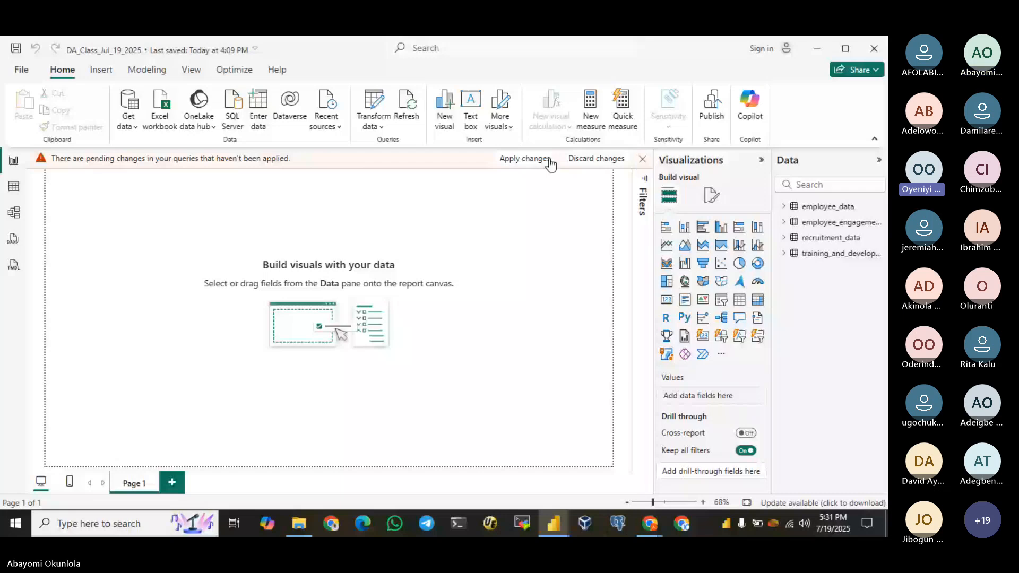
left_click(600, 160)
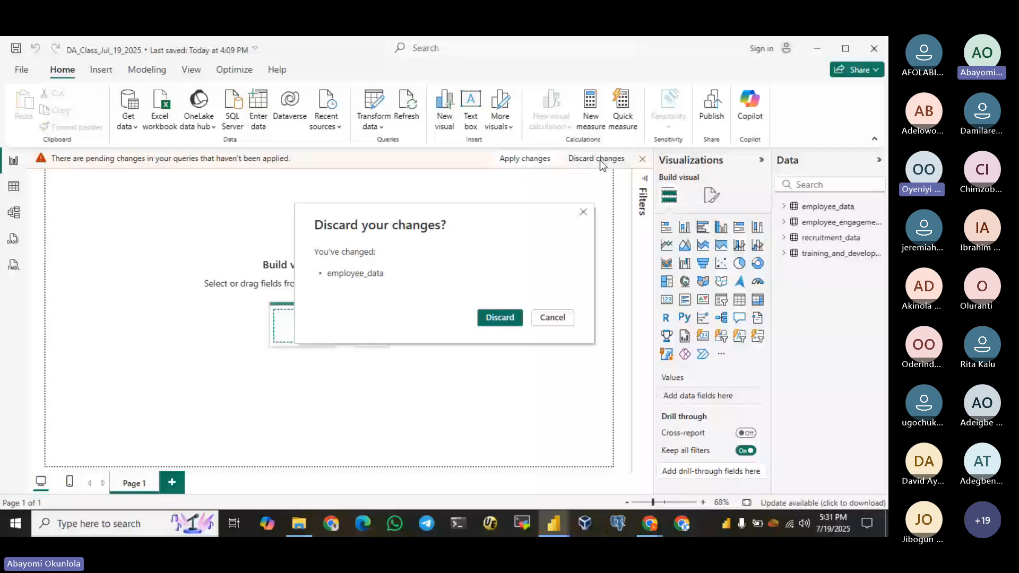
left_click(553, 317)
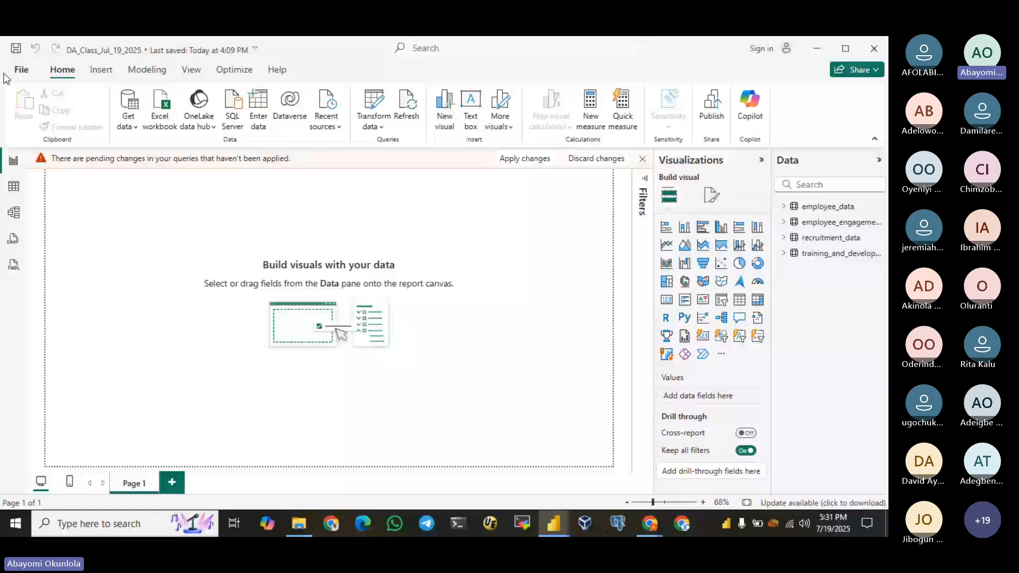
left_click(20, 69)
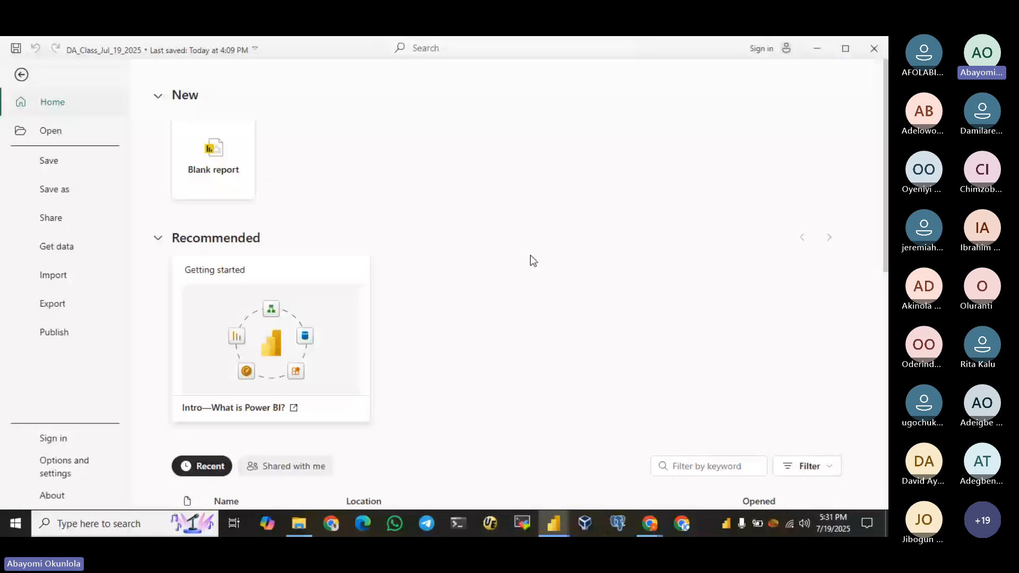
key("Escape")
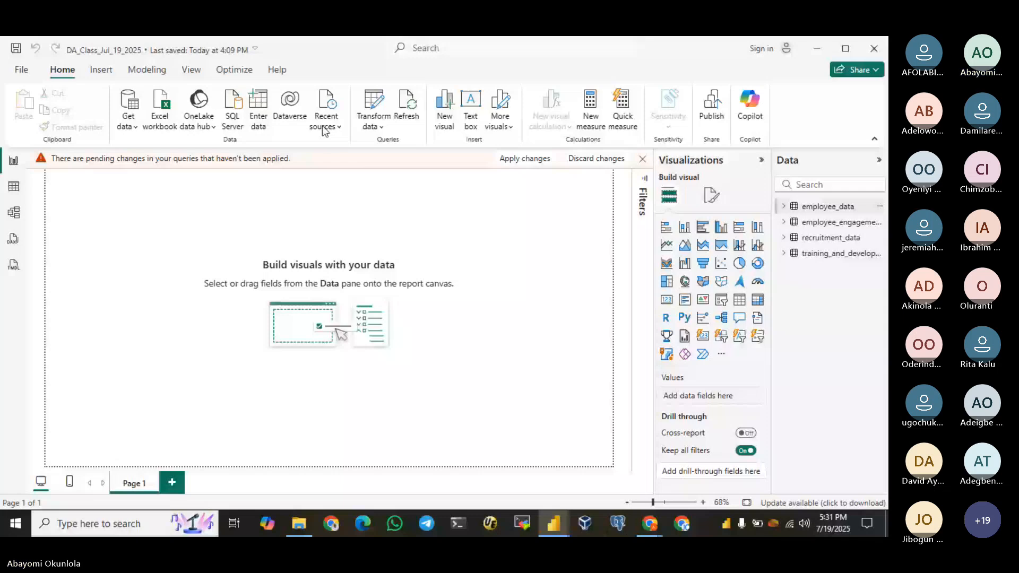
Step: Reopen the Power Query Editor and bring the DOB column of employee_data into view
left_click(191, 278)
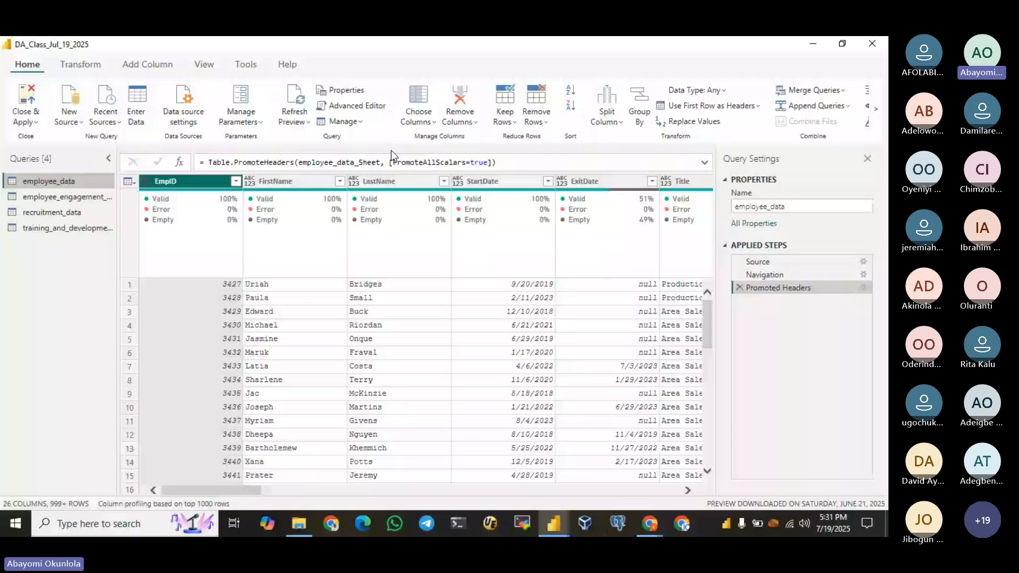
left_click(326, 489)
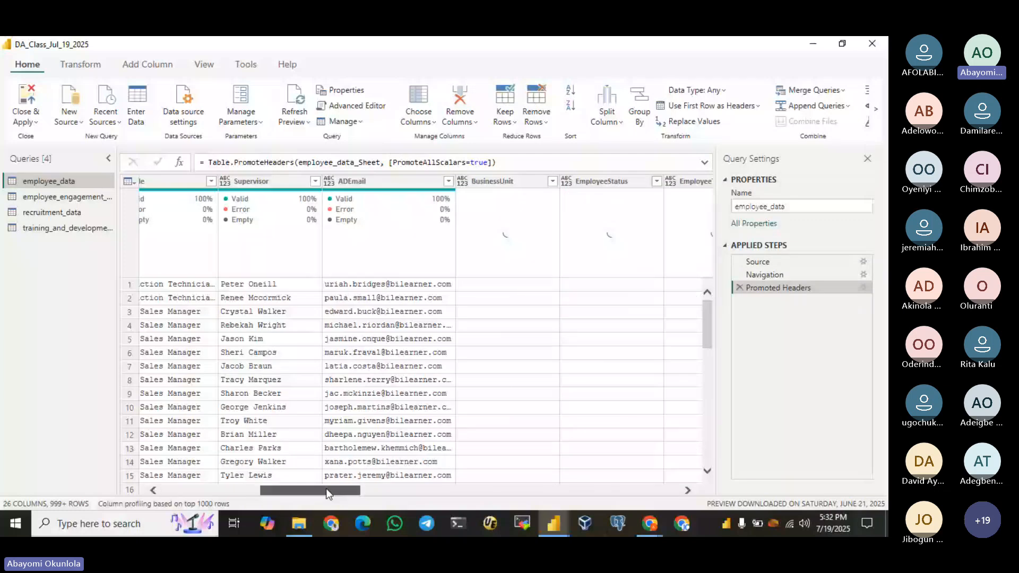
left_click_drag(326, 488, 559, 486)
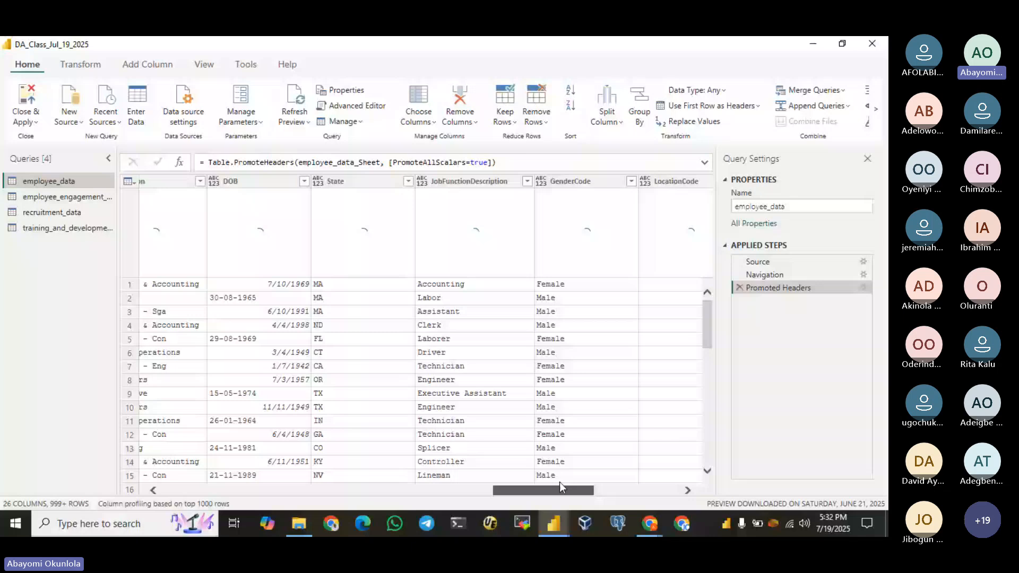
left_click(204, 64)
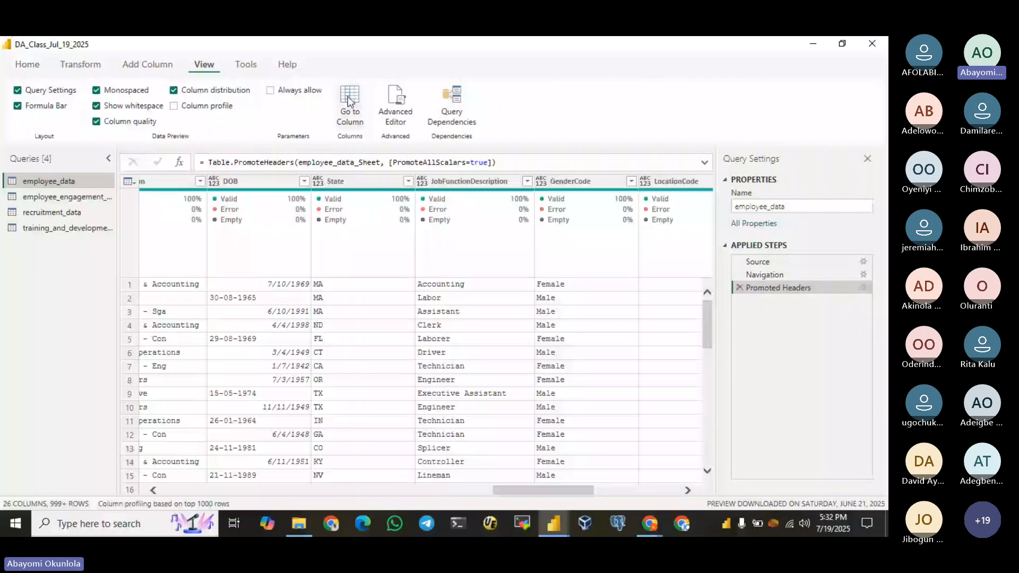
left_click(348, 96)
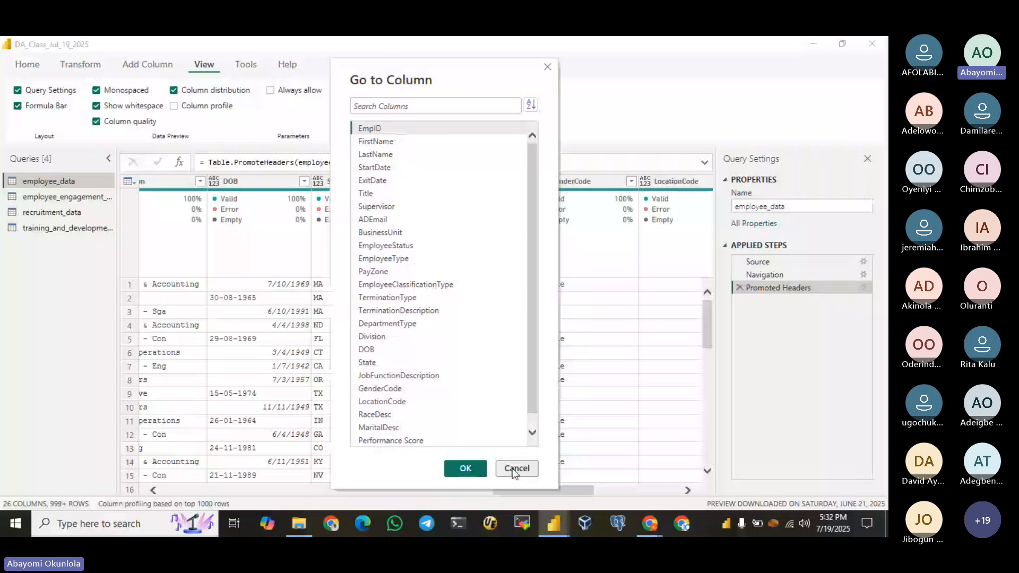
left_click(512, 468)
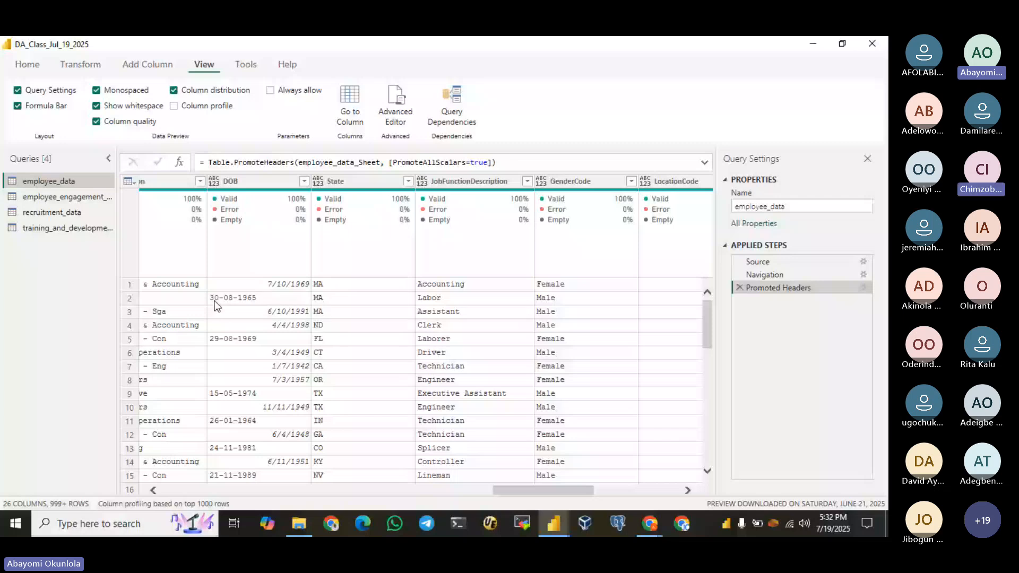
Step: Look through the date values down the DOB column of employee_data
scroll(256, 371, "down", 2)
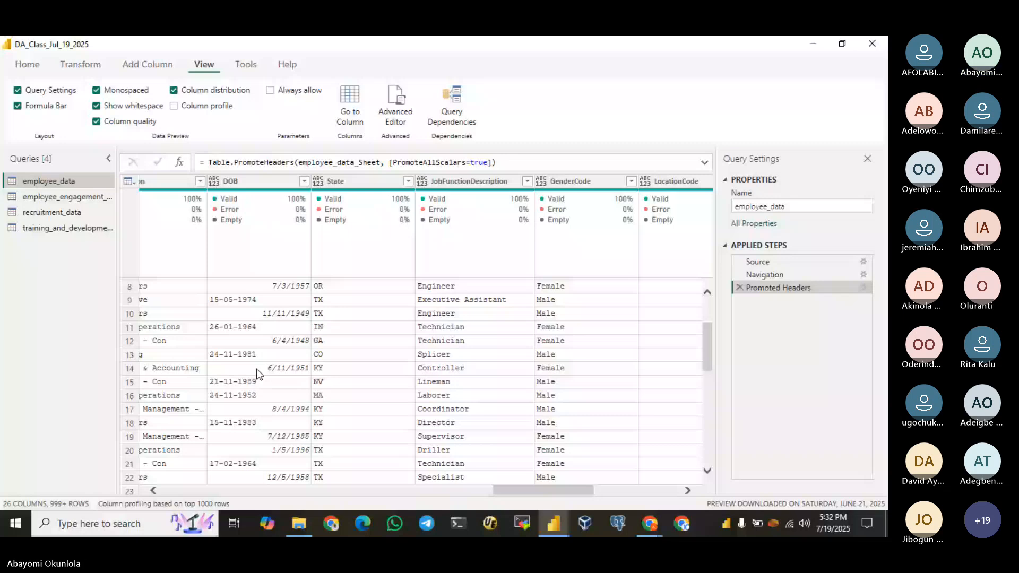
scroll(256, 369, "down", 20)
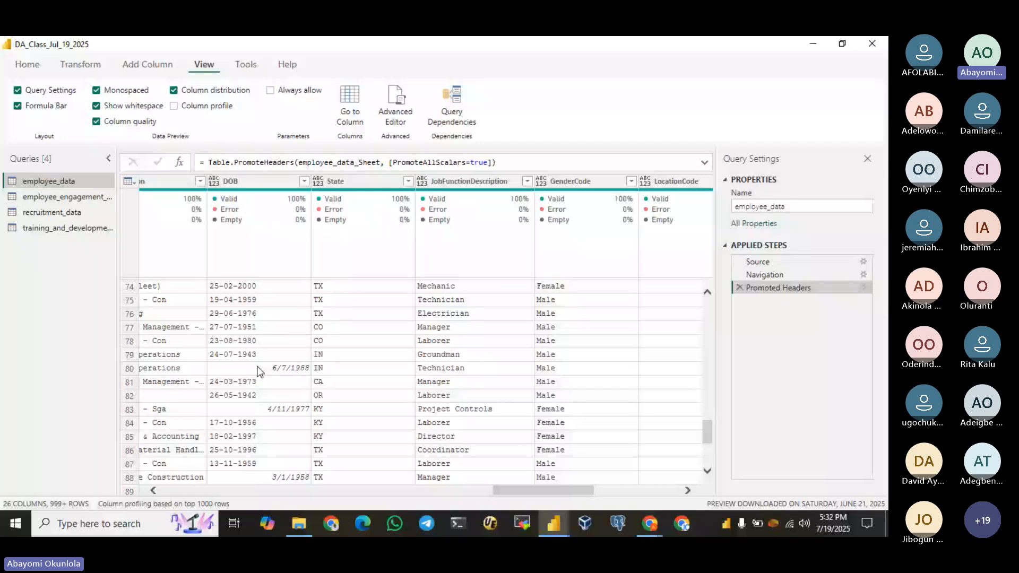